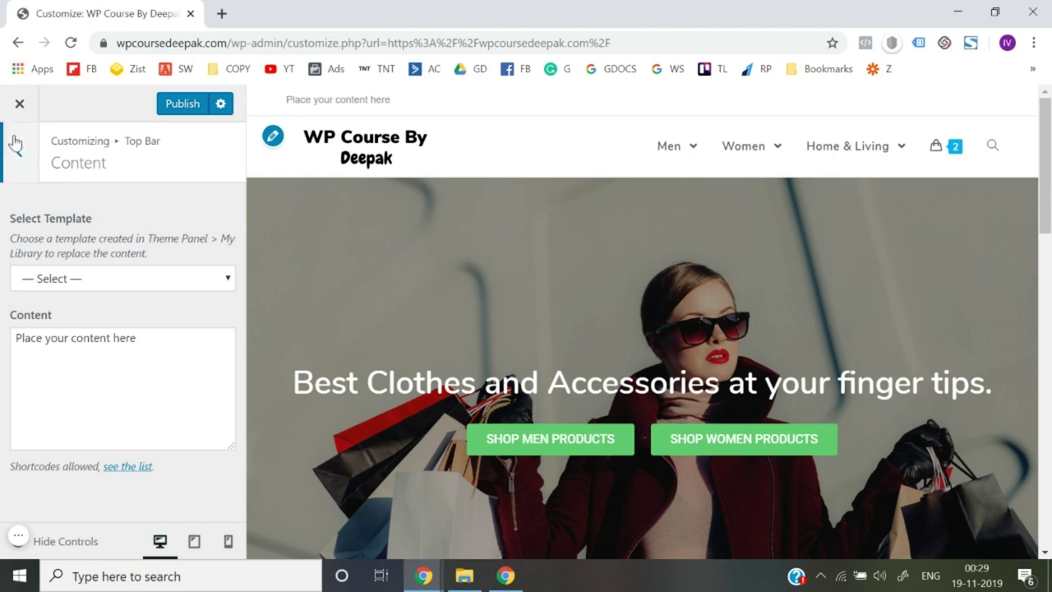
# Step: Review the Top Bar's Social settings and return to the main customizer list
pyautogui.click(19, 151)
pyautogui.click(68, 283)
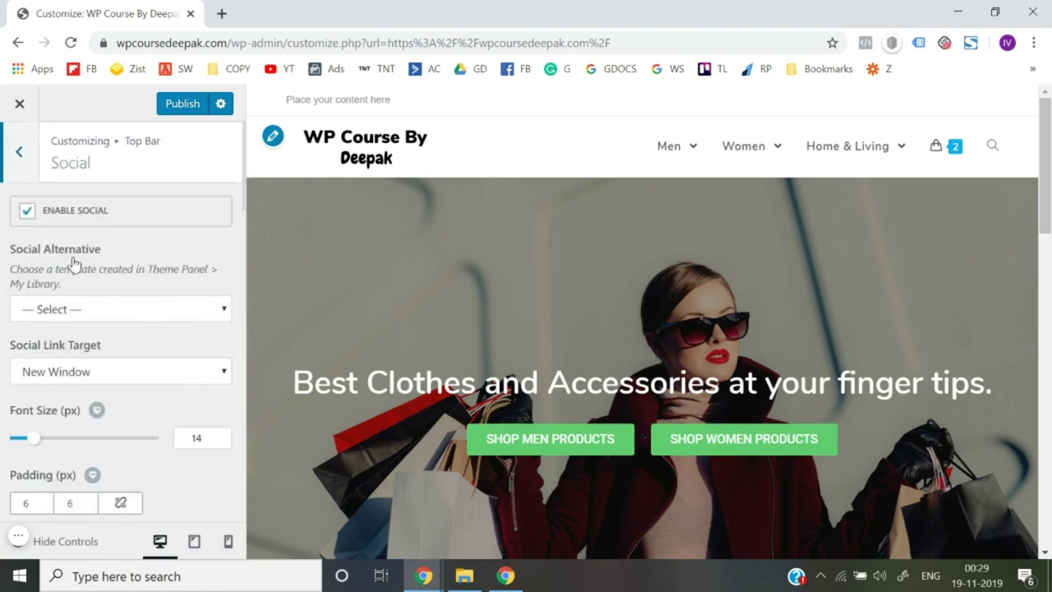
pyautogui.click(18, 138)
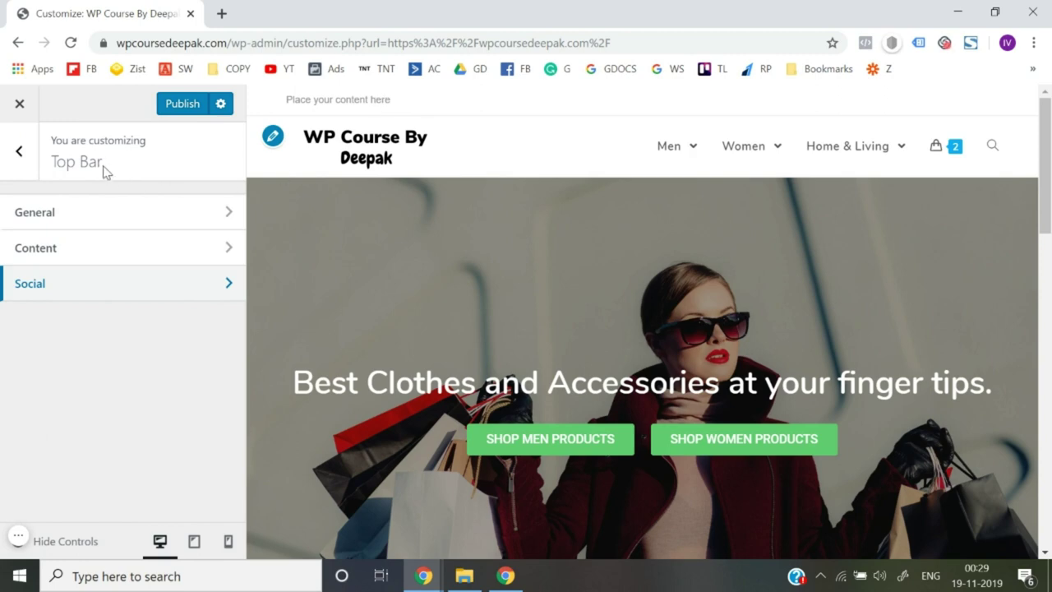
pyautogui.click(19, 151)
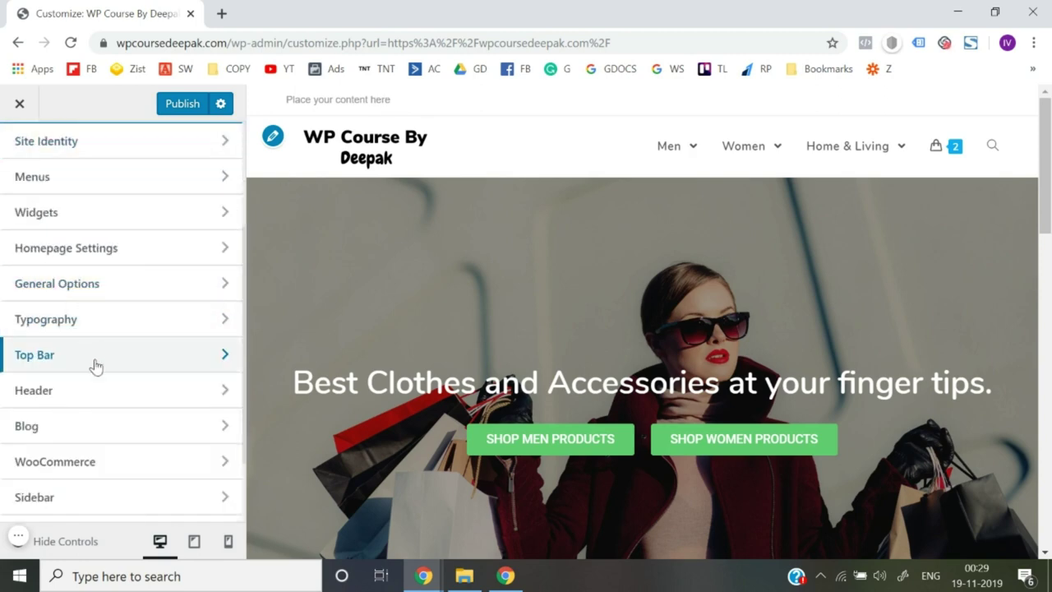
# Step: Disable the top bar in the Top Bar's General settings and publish the change
pyautogui.click(94, 359)
pyautogui.click(52, 216)
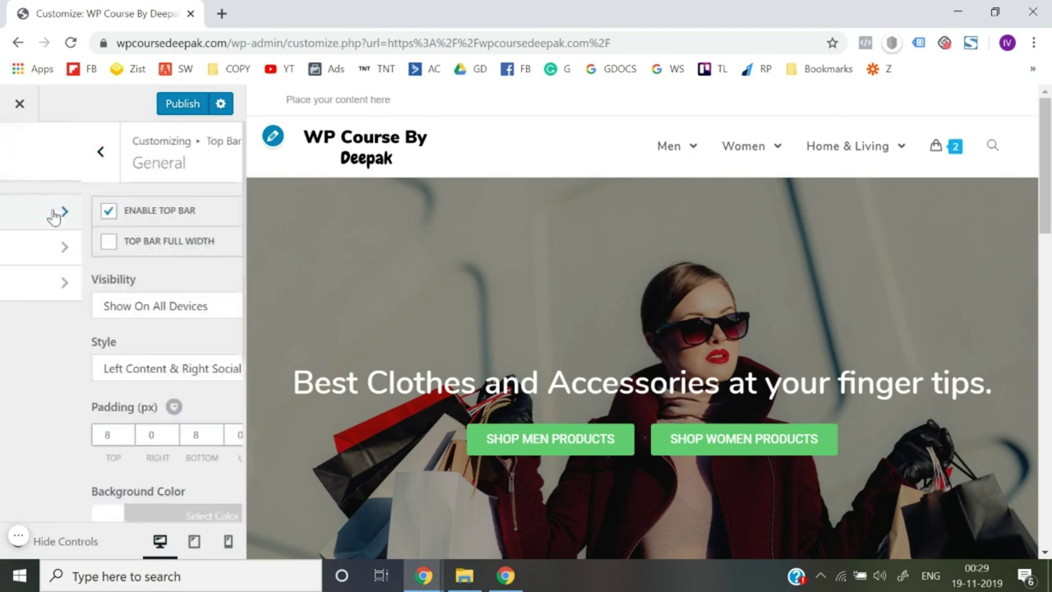
pyautogui.click(27, 210)
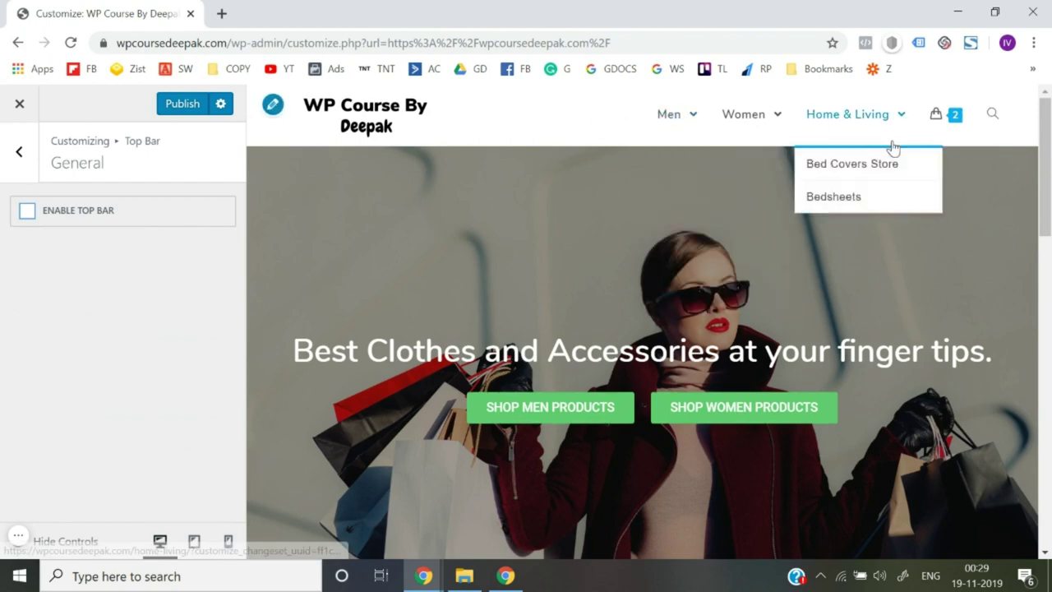
pyautogui.moveTo(767, 132)
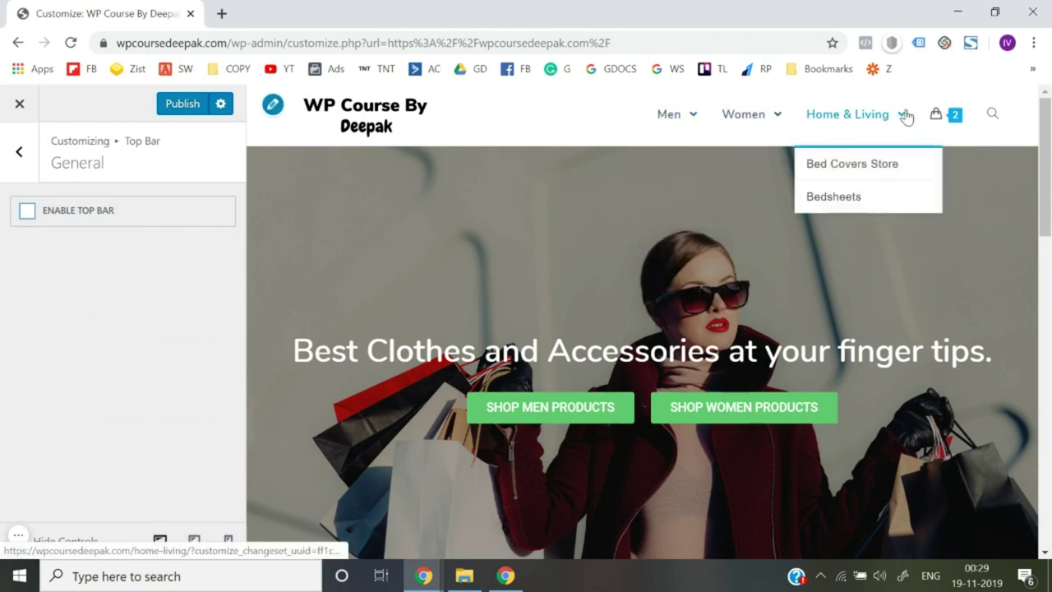
pyautogui.moveTo(963, 120)
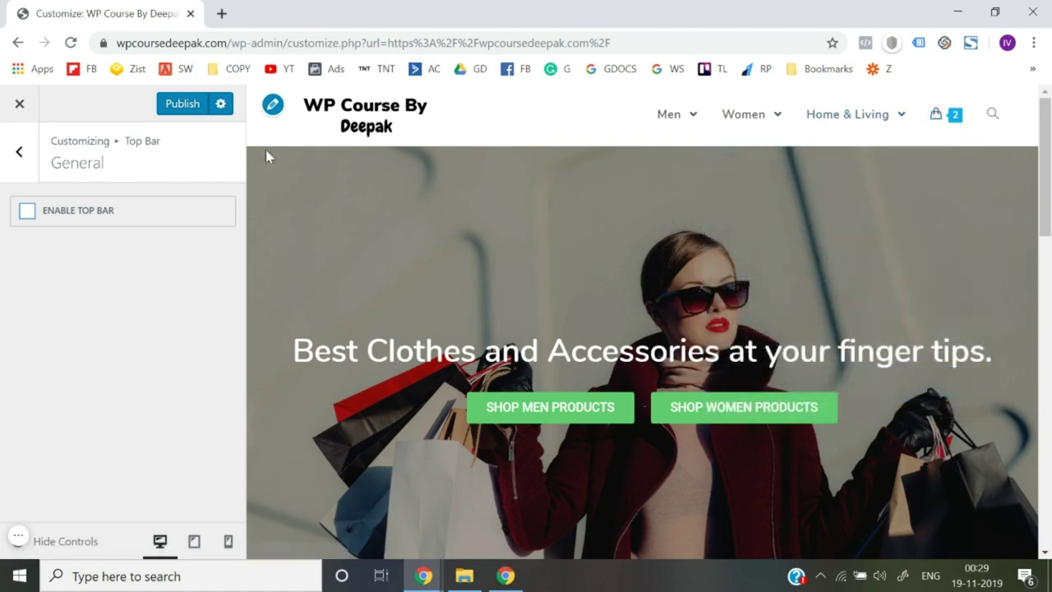
pyautogui.click(172, 105)
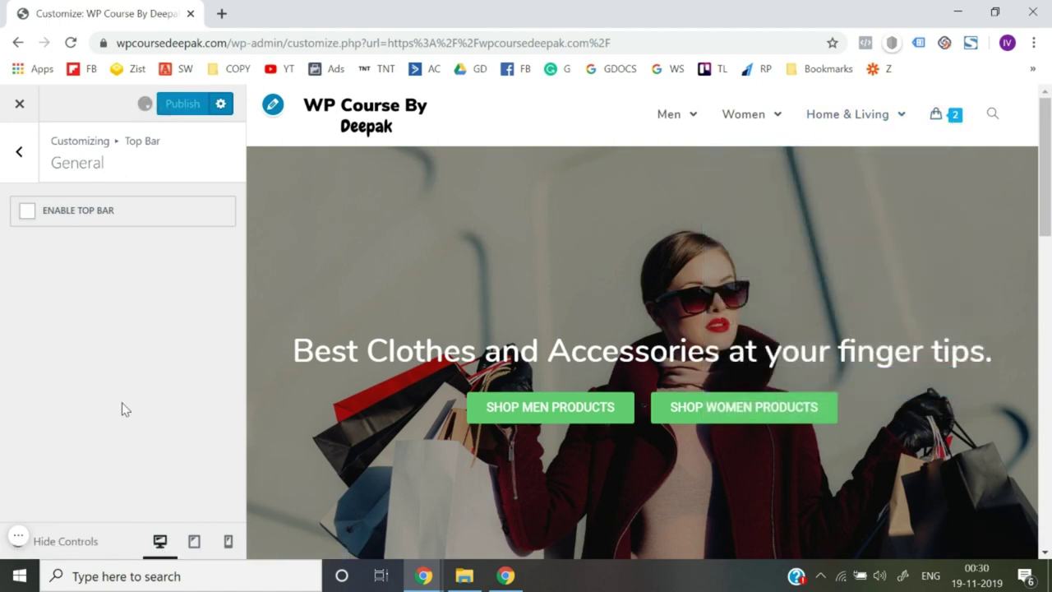
# Step: Leave the customizer and look over the live homepage down to its footer
pyautogui.click(19, 120)
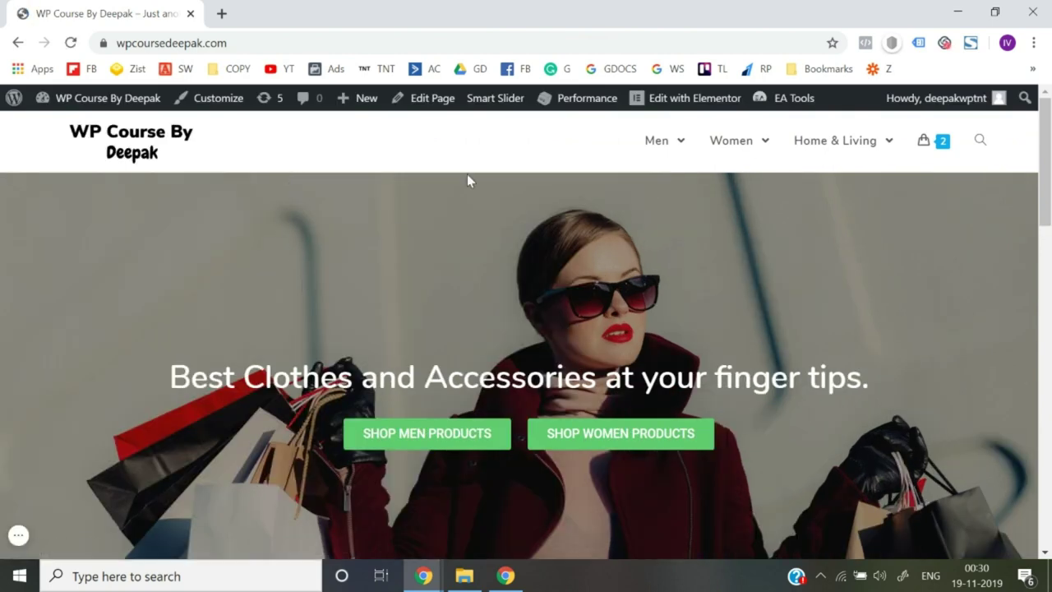
pyautogui.scroll(-15, 587, 304)
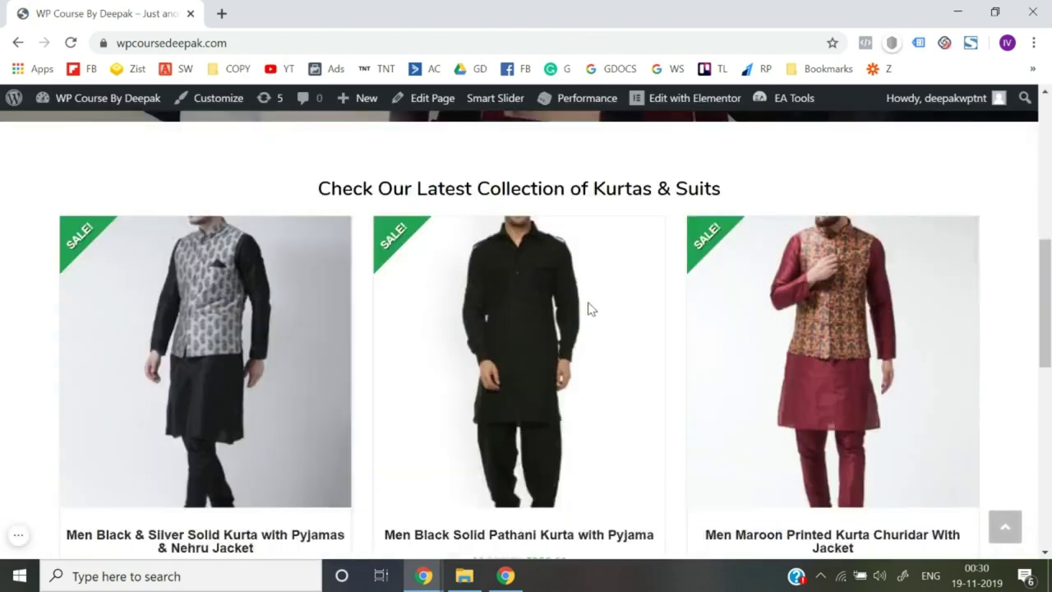
pyautogui.scroll(-2, 588, 310)
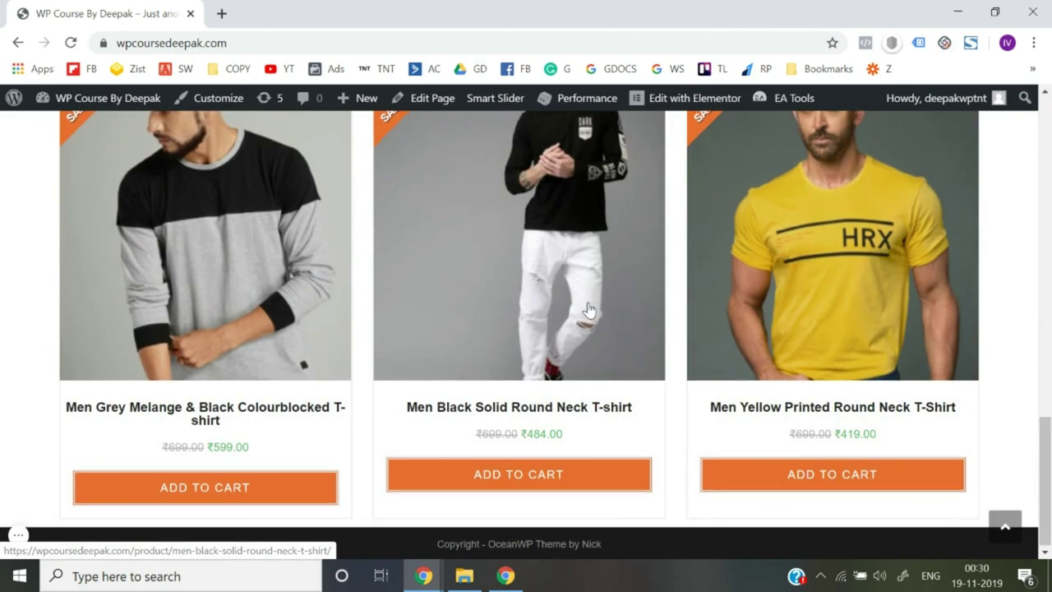
pyautogui.scroll(17, 438, 317)
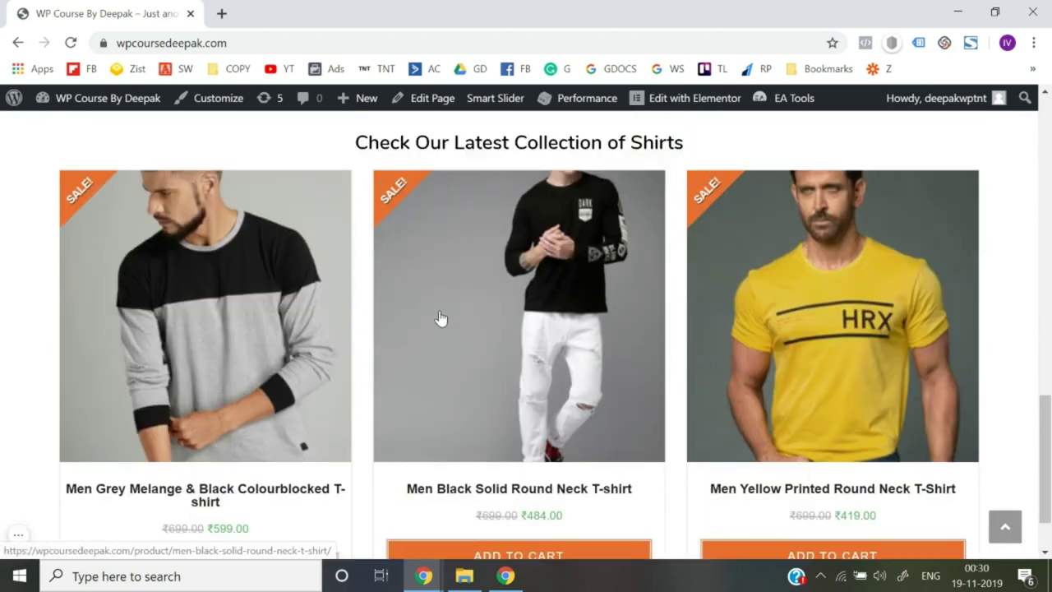
# Step: In the customizer's Footer Bottom settings, replace the theme credit after "Copyright [oceanwp_date] -" with the site title
pyautogui.click(219, 100)
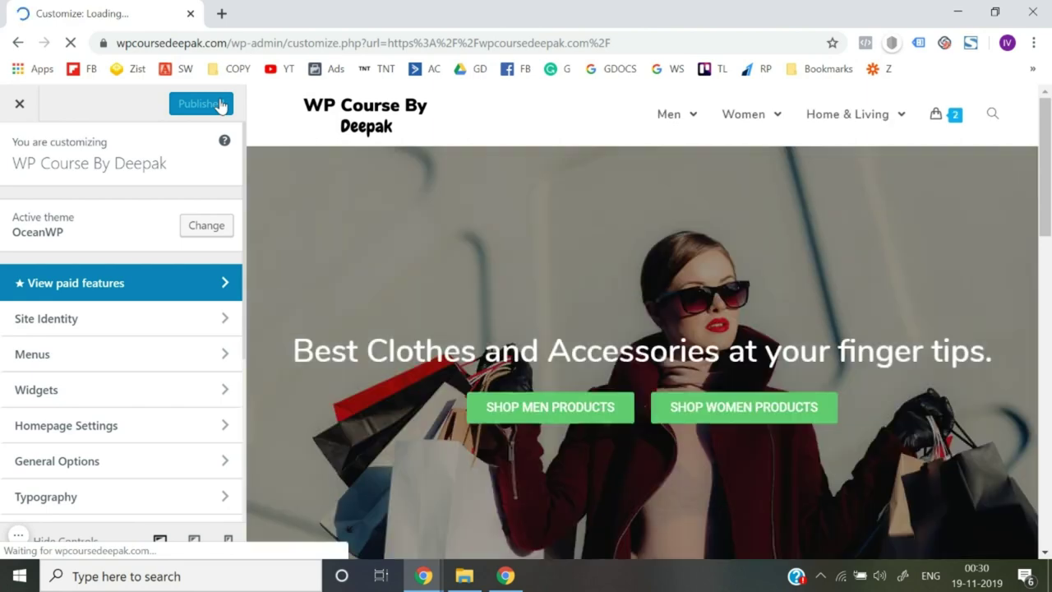
pyautogui.scroll(-15, 563, 296)
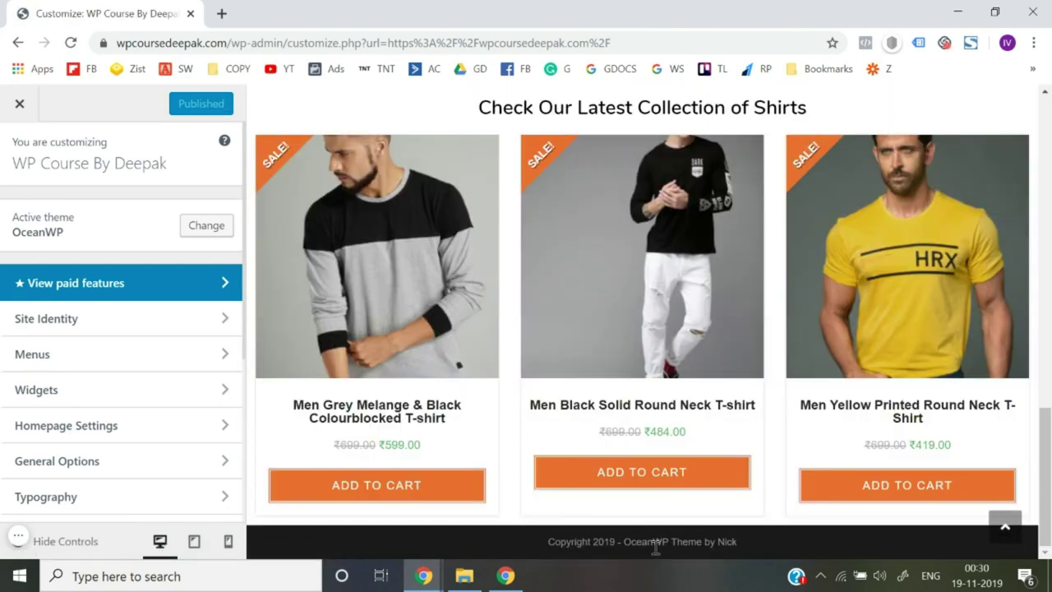
pyautogui.scroll(-3, 70, 422)
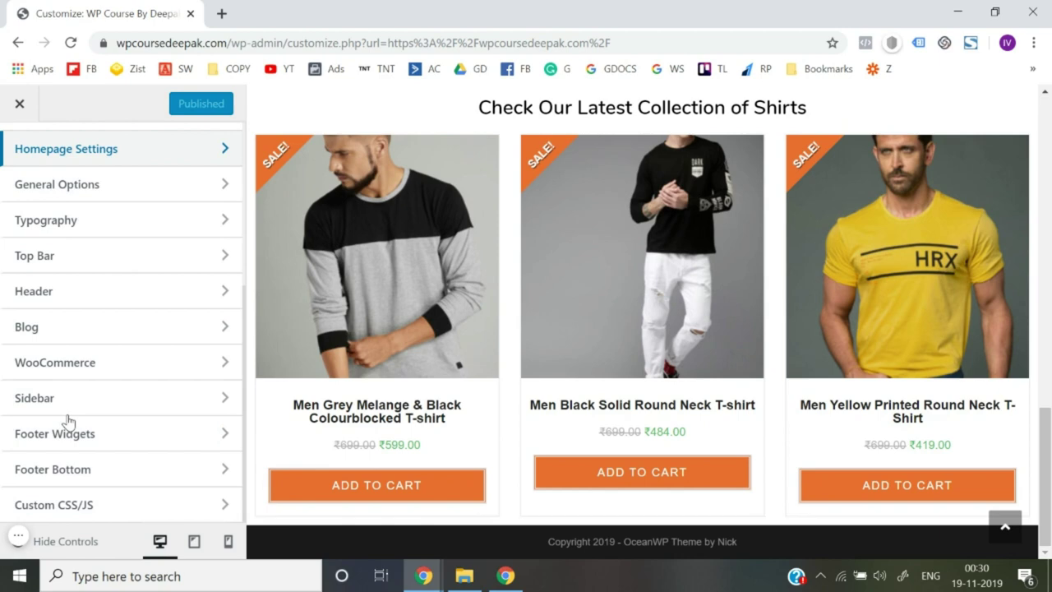
pyautogui.click(93, 481)
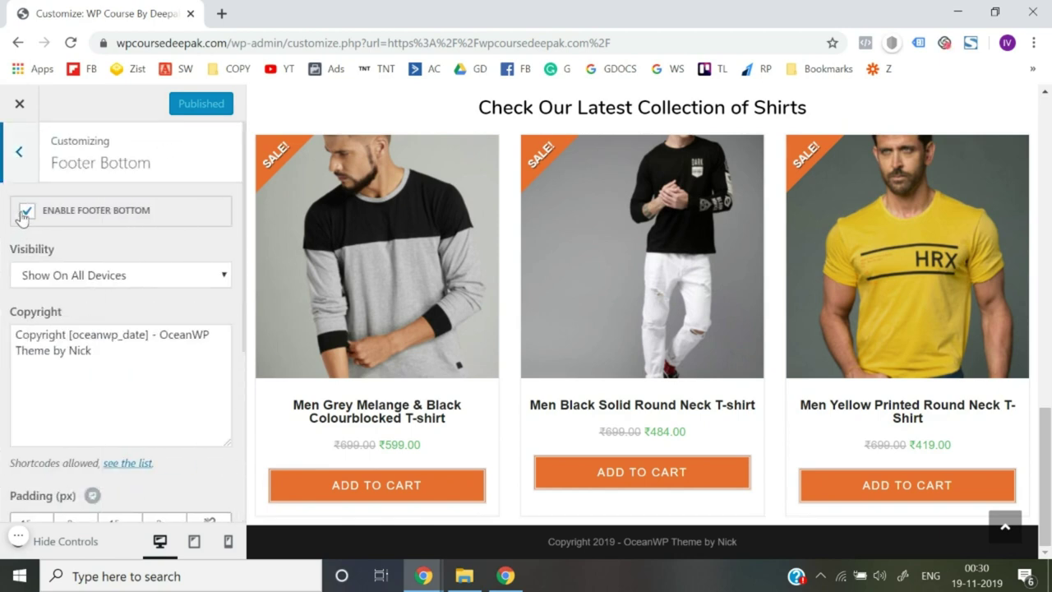
pyautogui.click(164, 334)
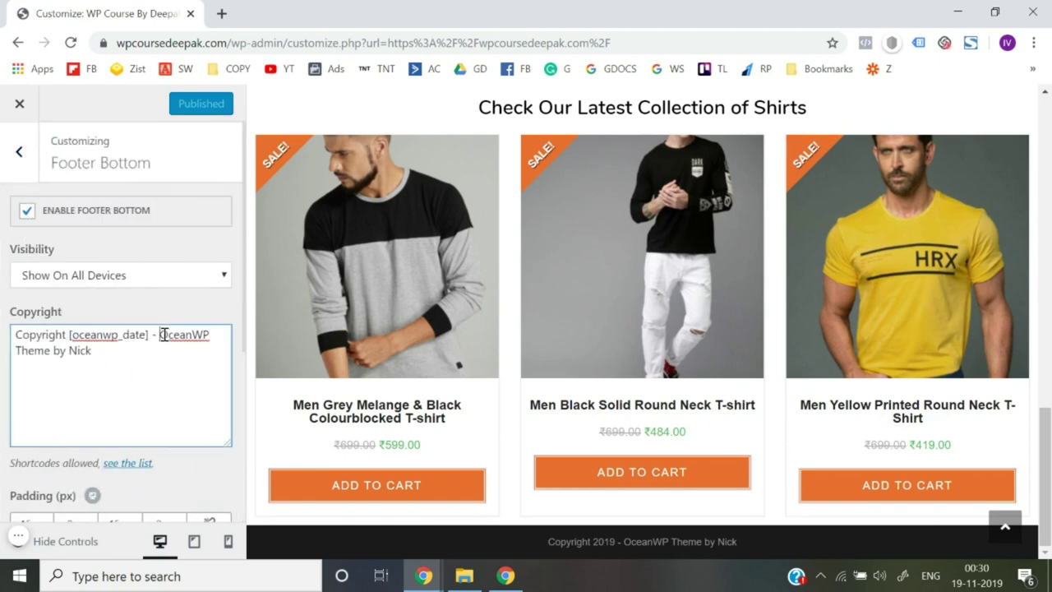
pyautogui.hotkey('ctrl', 'shift', 'End')
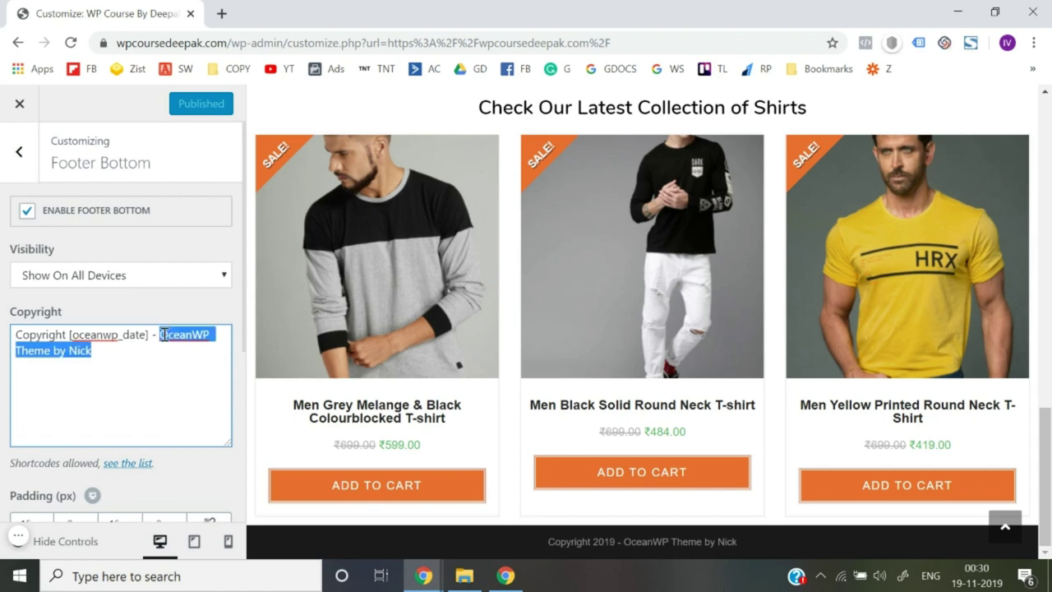
pyautogui.write('W')
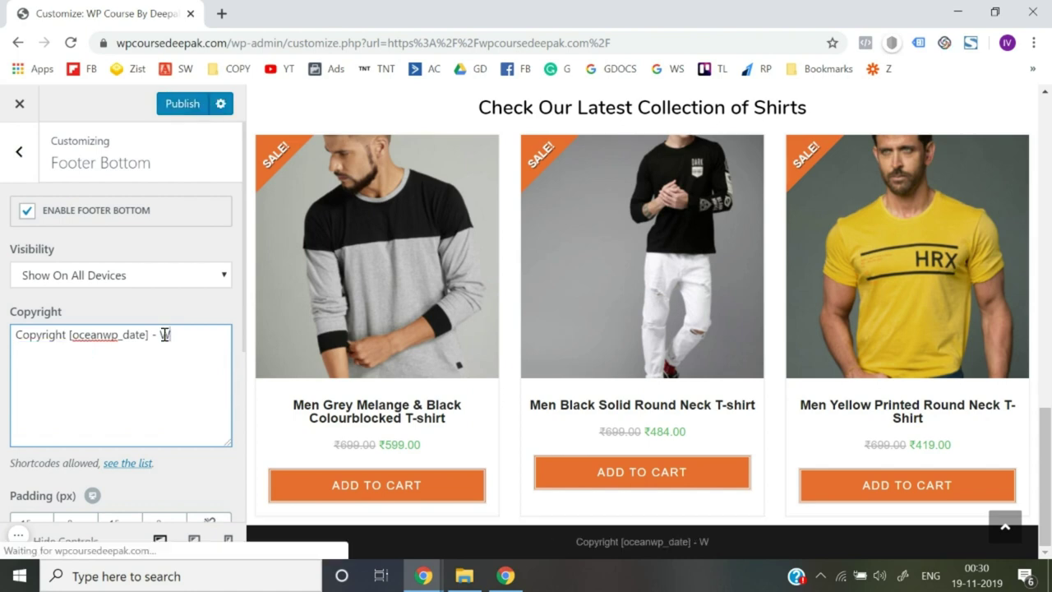
pyautogui.write('P Course ')
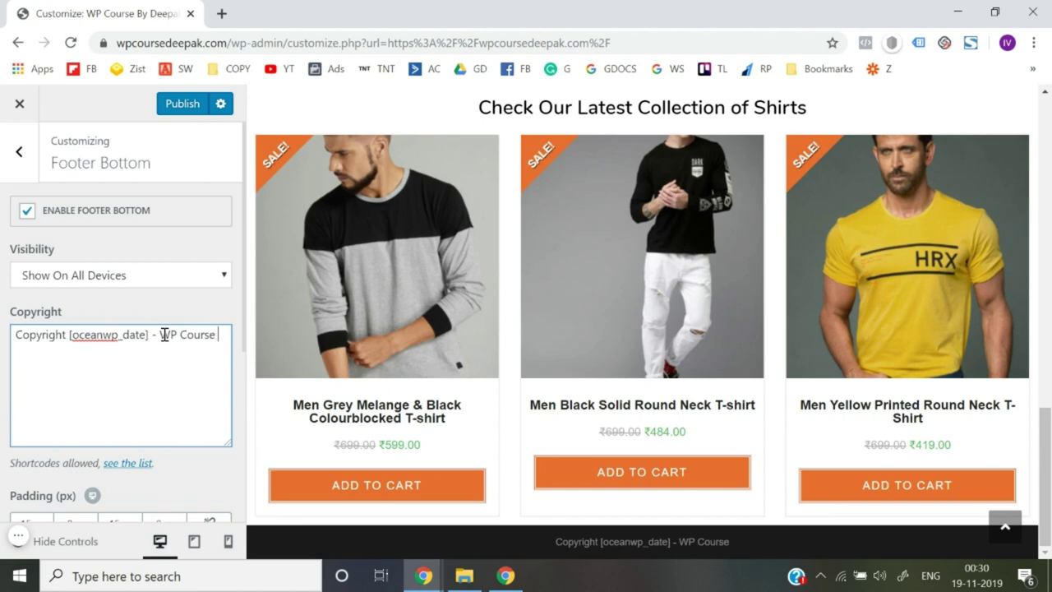
pyautogui.write('By Deepak')
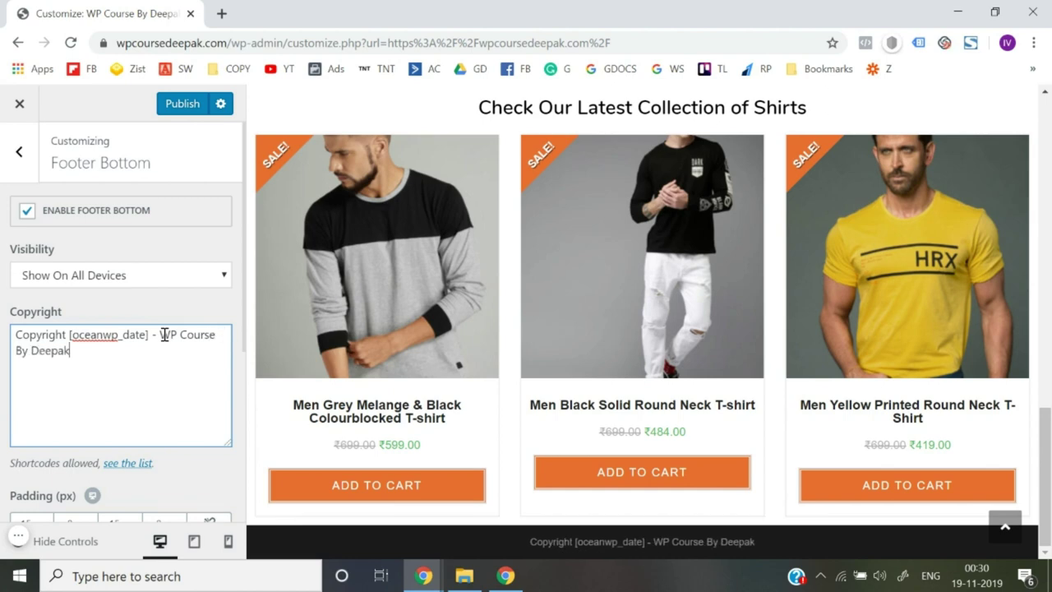
pyautogui.click(5, 388)
# Step: Try a top padding of 21 px for the footer bottom and return it to 15 px
pyautogui.scroll(-2, 5, 388)
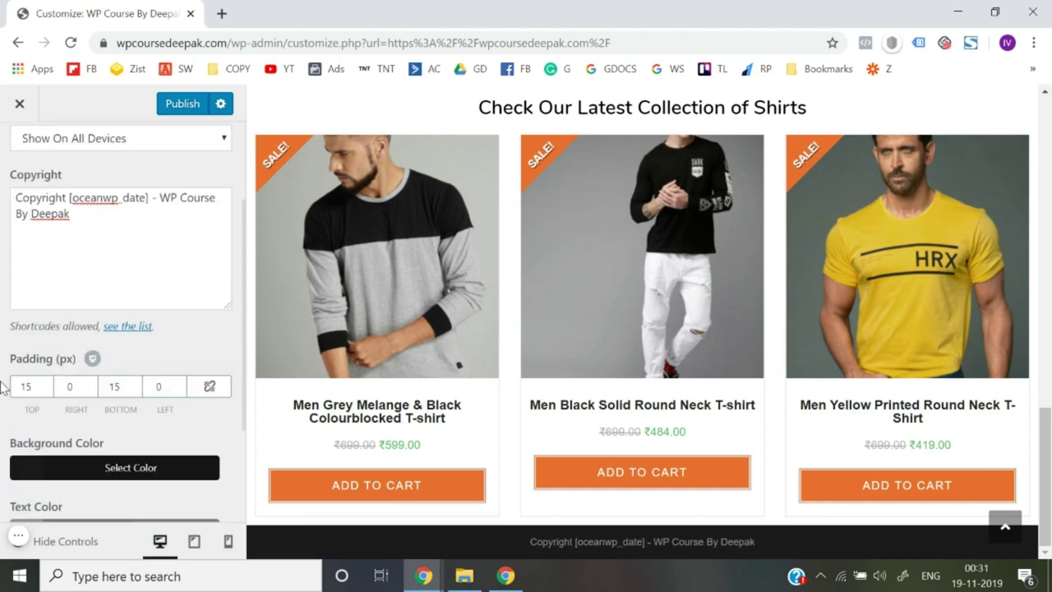
pyautogui.click(47, 383)
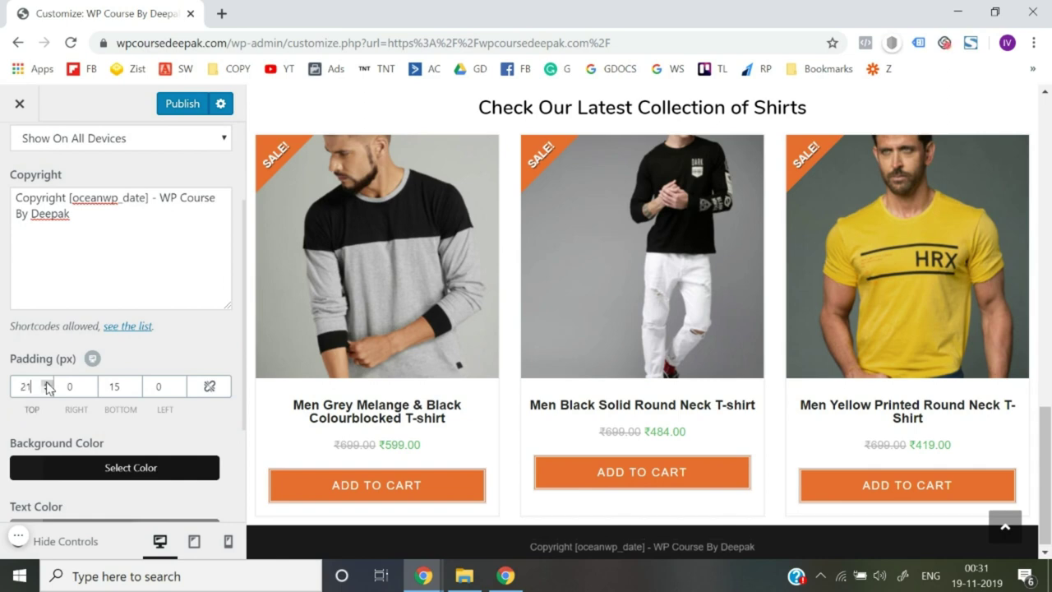
pyautogui.click(46, 390)
pyautogui.click(46, 390)
pyautogui.click(47, 390)
pyautogui.click(47, 391)
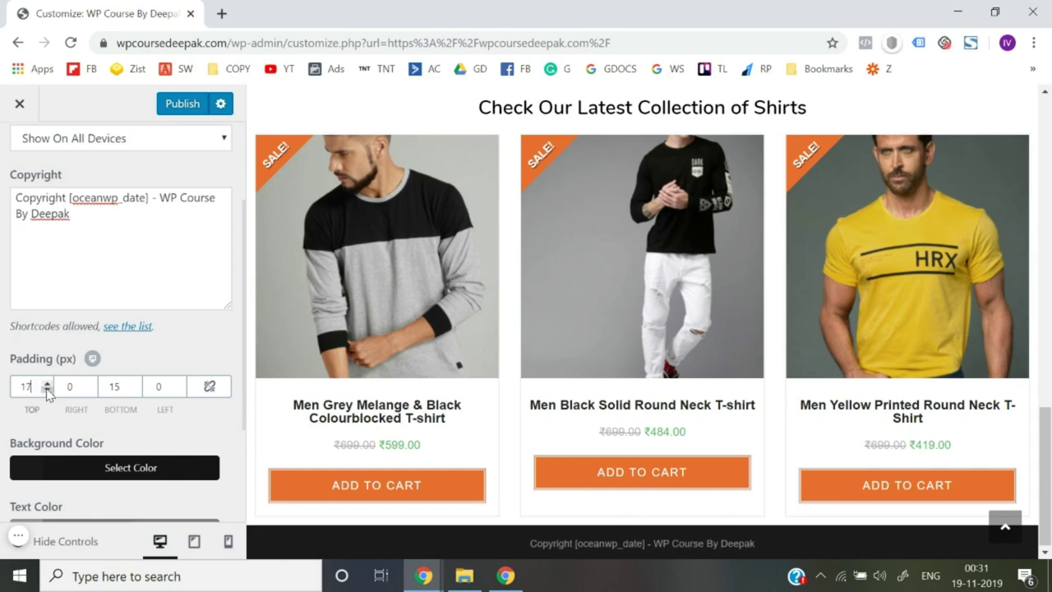
pyautogui.click(47, 391)
pyautogui.click(46, 390)
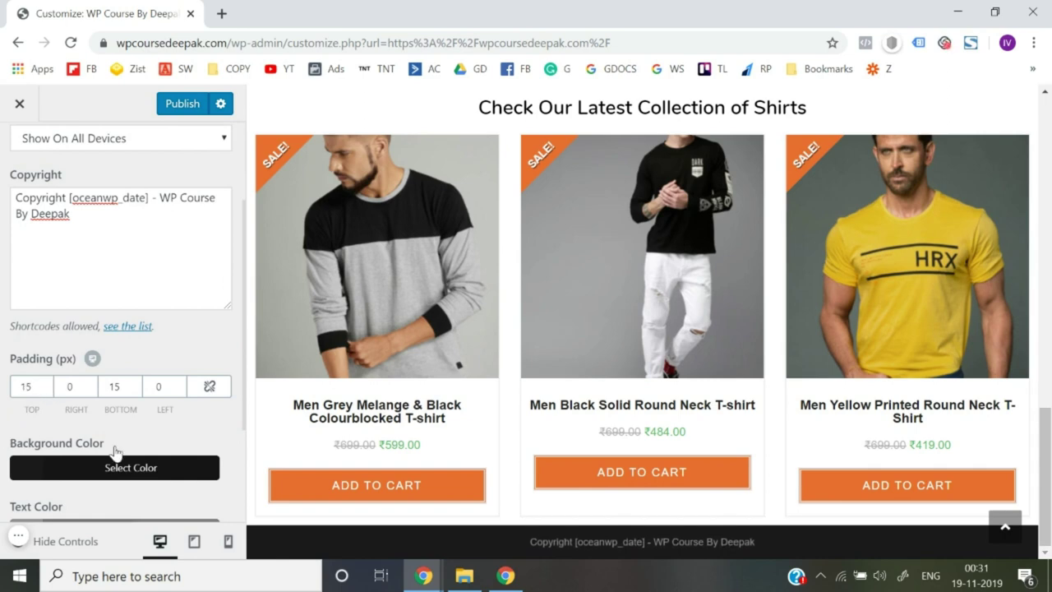
# Step: Try the green, blue and purple swatches as the footer bottom's background color and settle on black (#000000)
pyautogui.scroll(-2, 115, 452)
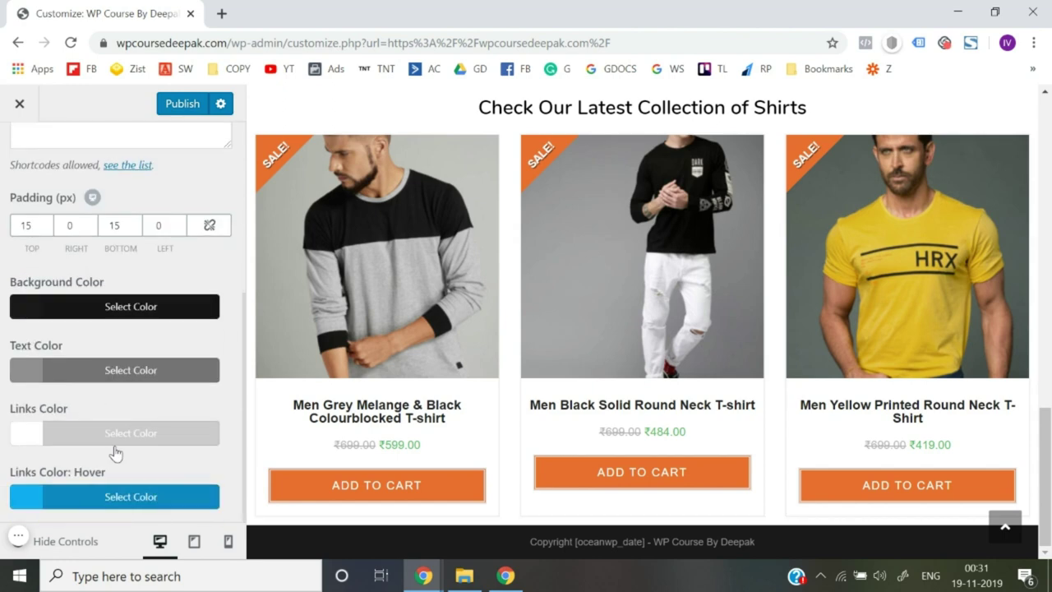
pyautogui.click(119, 309)
pyautogui.scroll(-2, 119, 312)
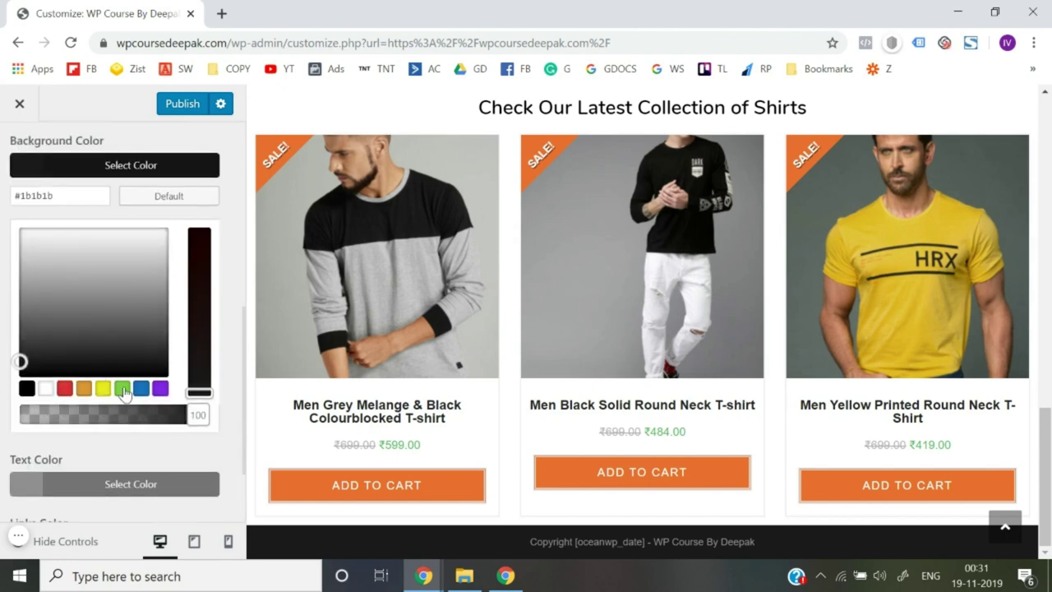
pyautogui.click(122, 389)
pyautogui.click(147, 389)
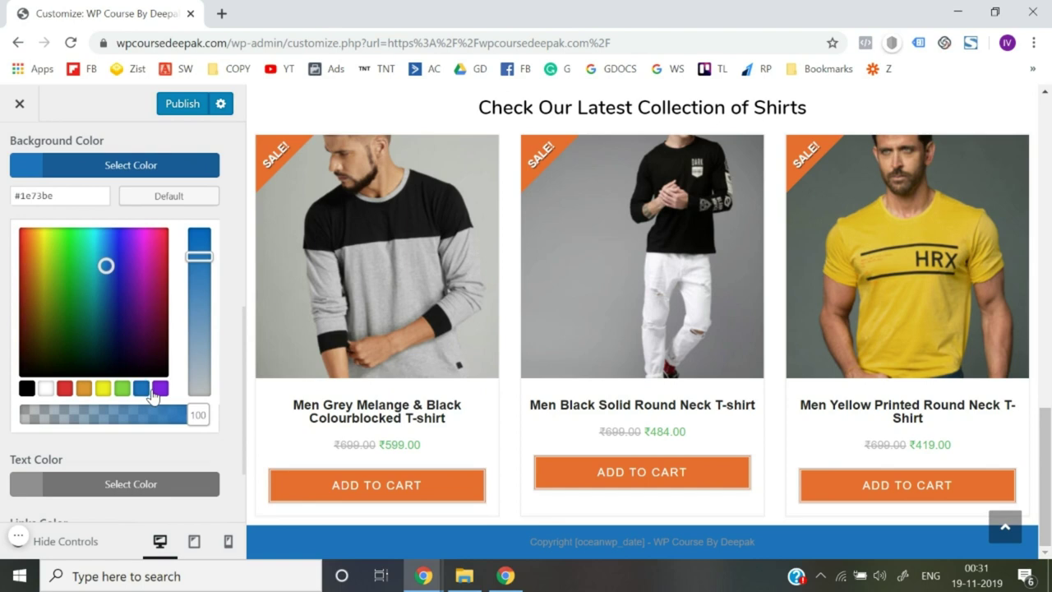
pyautogui.click(158, 390)
pyautogui.click(26, 388)
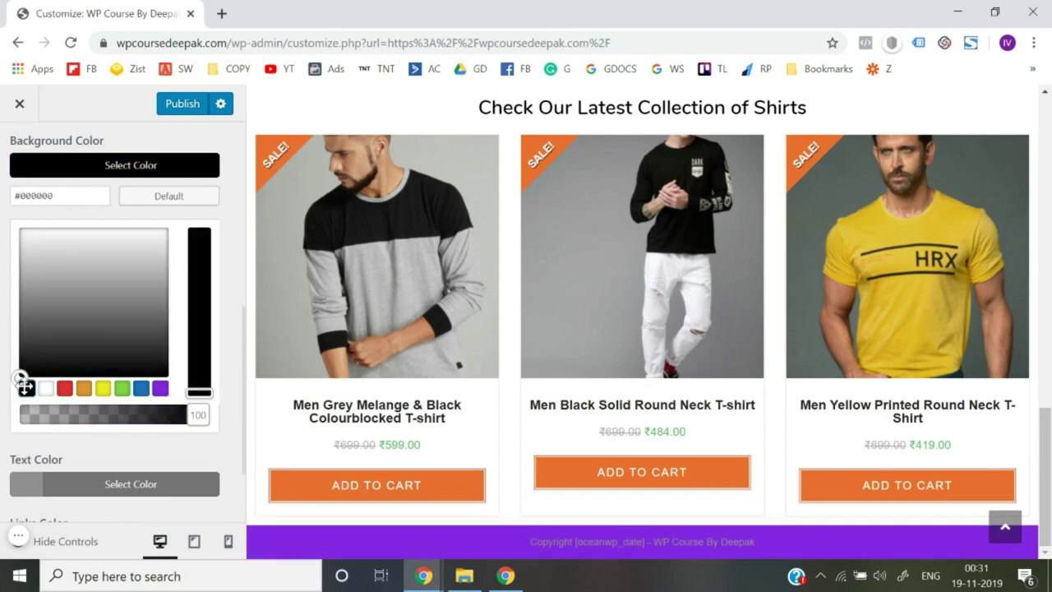
pyautogui.click(4, 369)
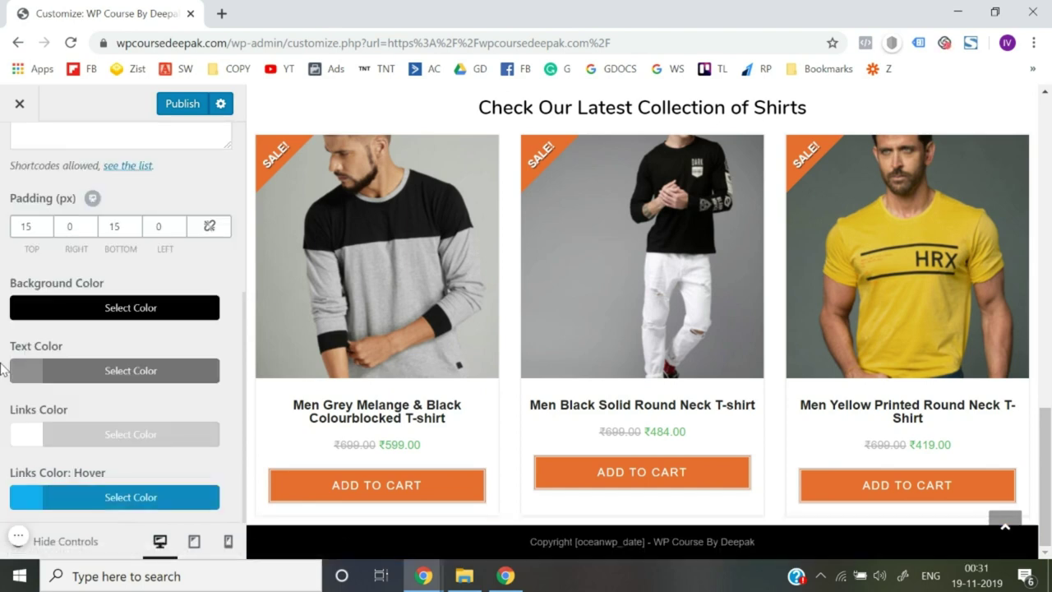
# Step: Publish the footer bottom changes and close the customizer
pyautogui.click(188, 107)
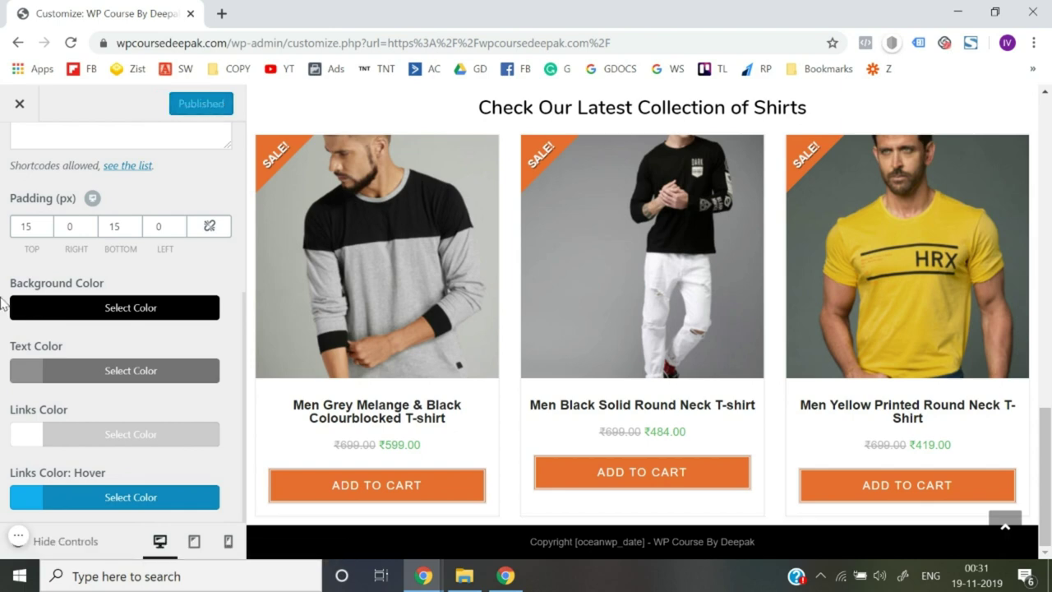
pyautogui.scroll(5, 2, 304)
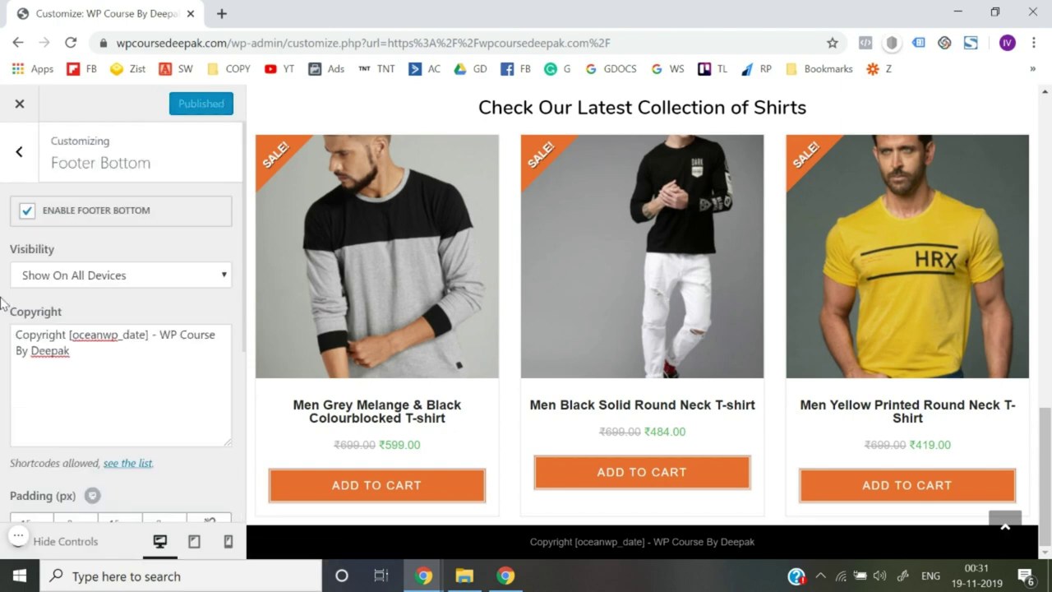
pyautogui.click(21, 110)
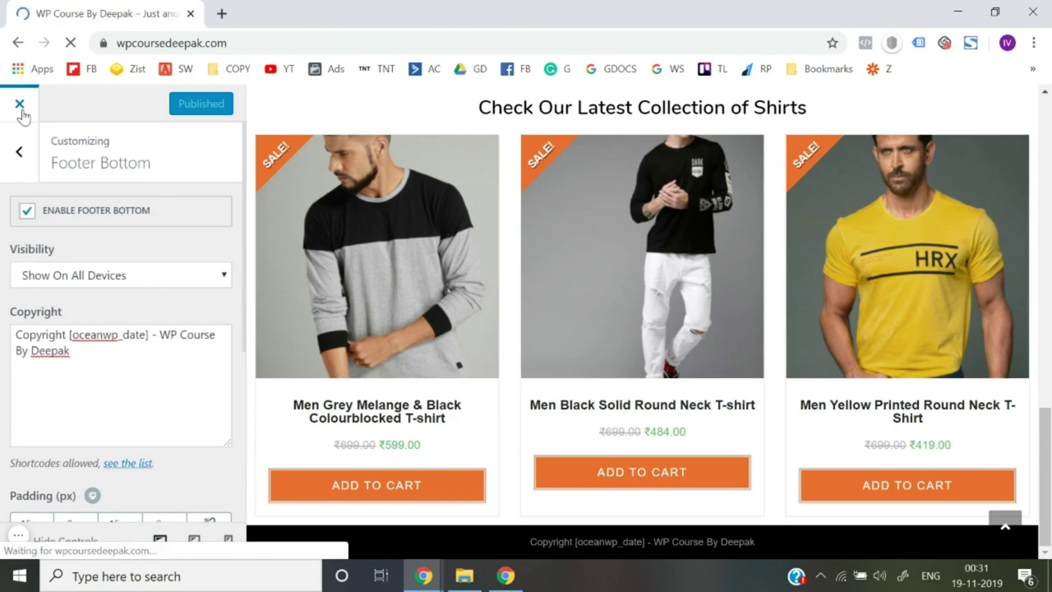
# Step: Open the product page of the Men Black & Silver Solid Kurta with Pyjamas & Nehru Jacket from the homepage
pyautogui.scroll(-2, 261, 400)
pyautogui.scroll(-5, 261, 401)
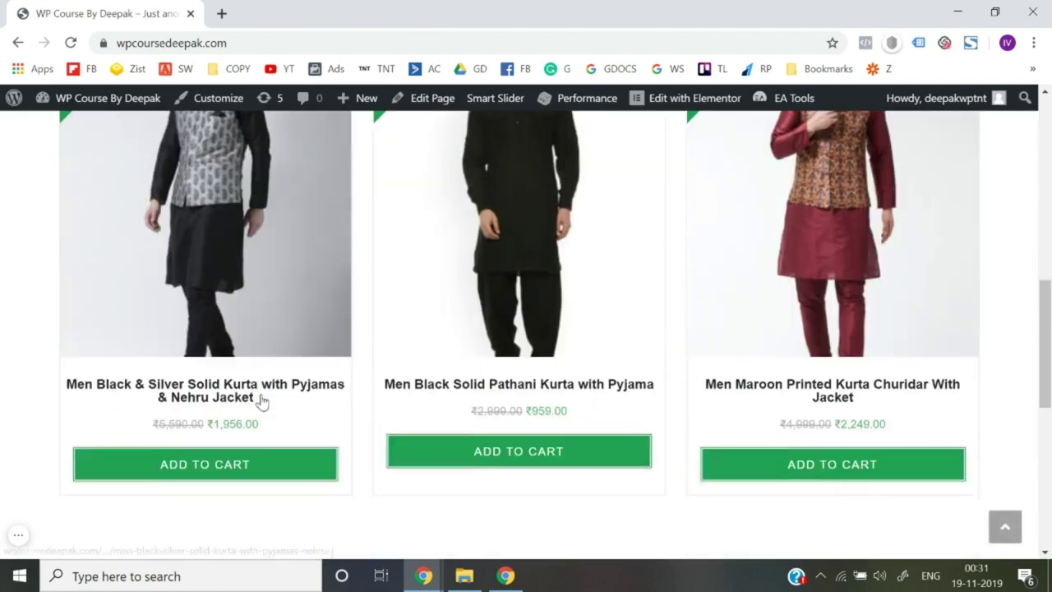
pyautogui.click(216, 242)
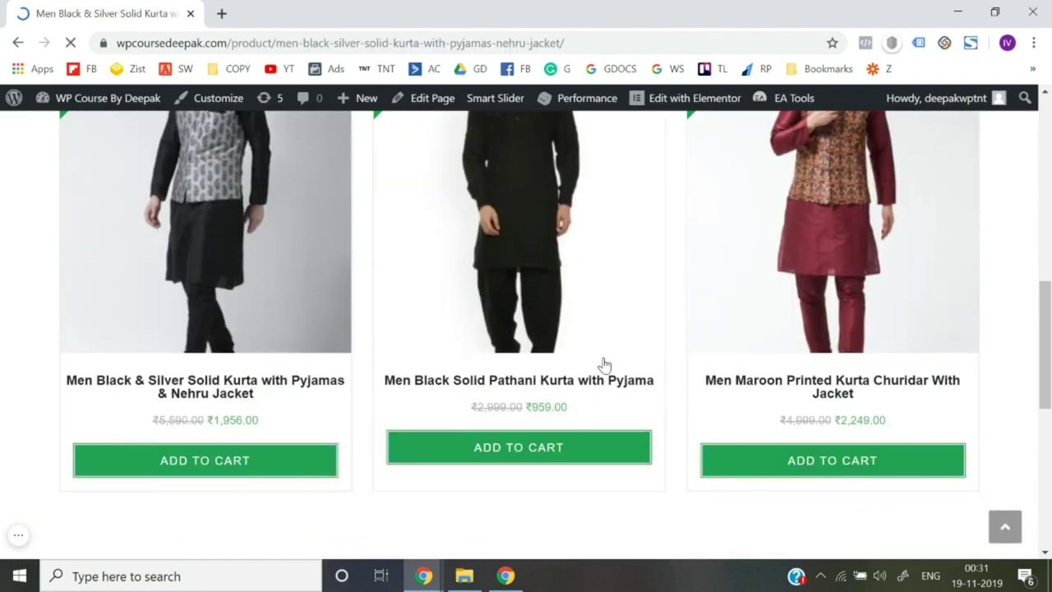
# Step: Examine the product page's summary, image gallery thumbnails, description tabs and related products
pyautogui.scroll(-5, 604, 364)
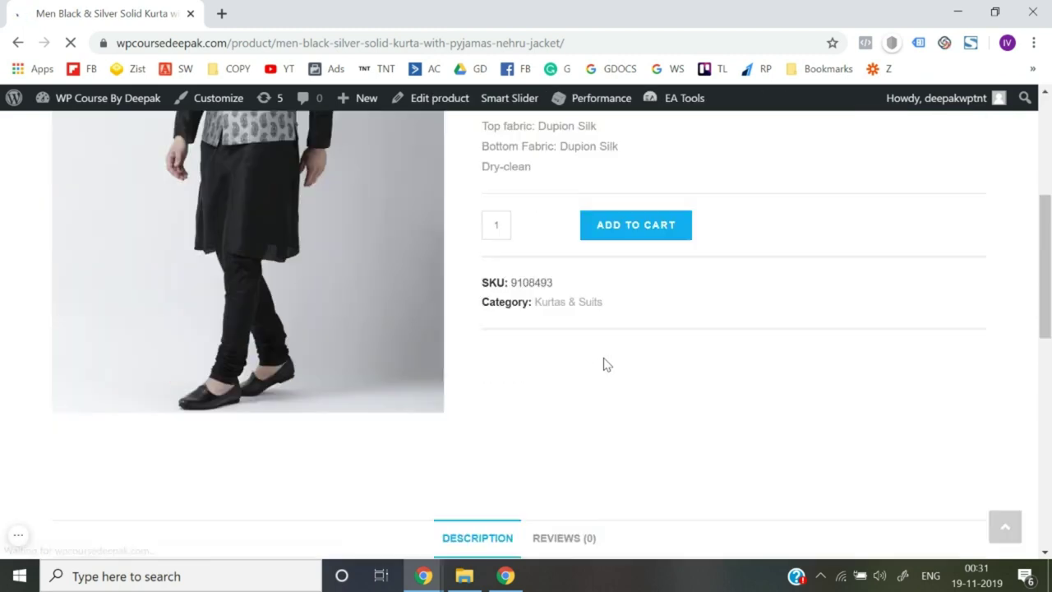
pyautogui.scroll(-2, 561, 371)
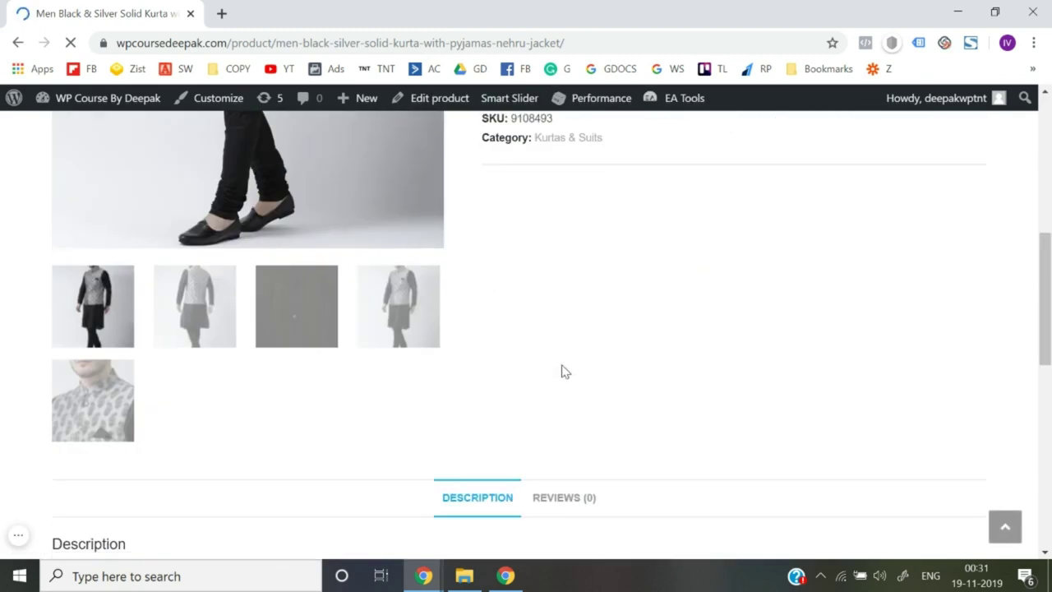
pyautogui.scroll(-3, 453, 416)
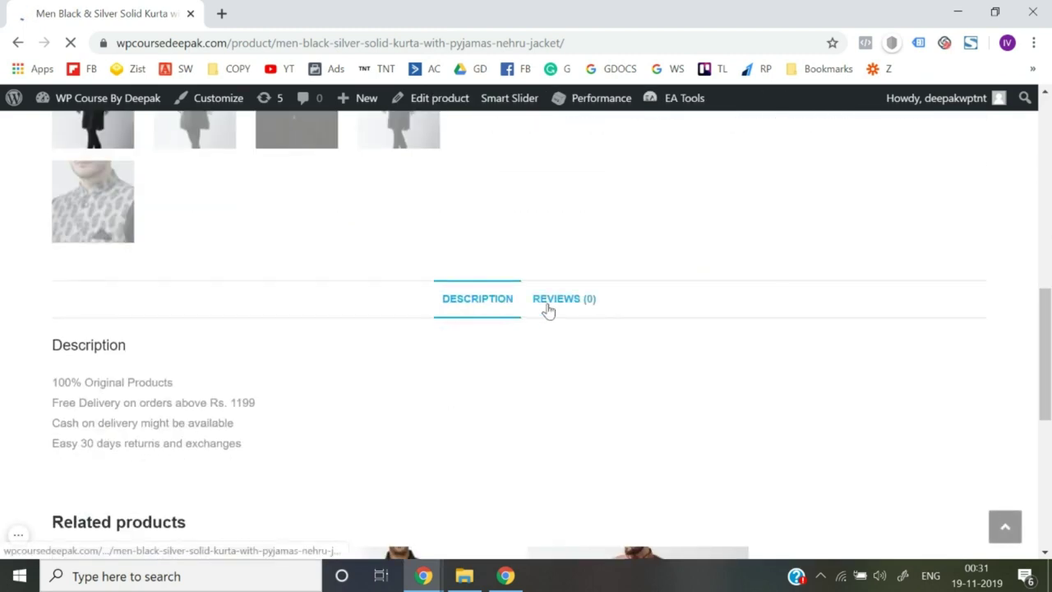
pyautogui.scroll(8, 399, 331)
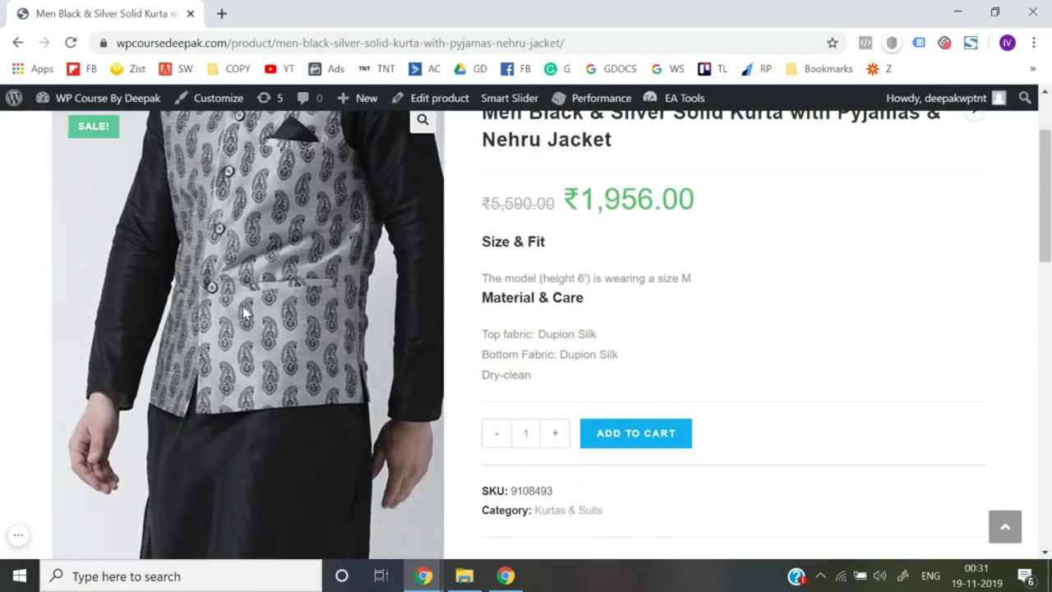
pyautogui.scroll(-3, 128, 393)
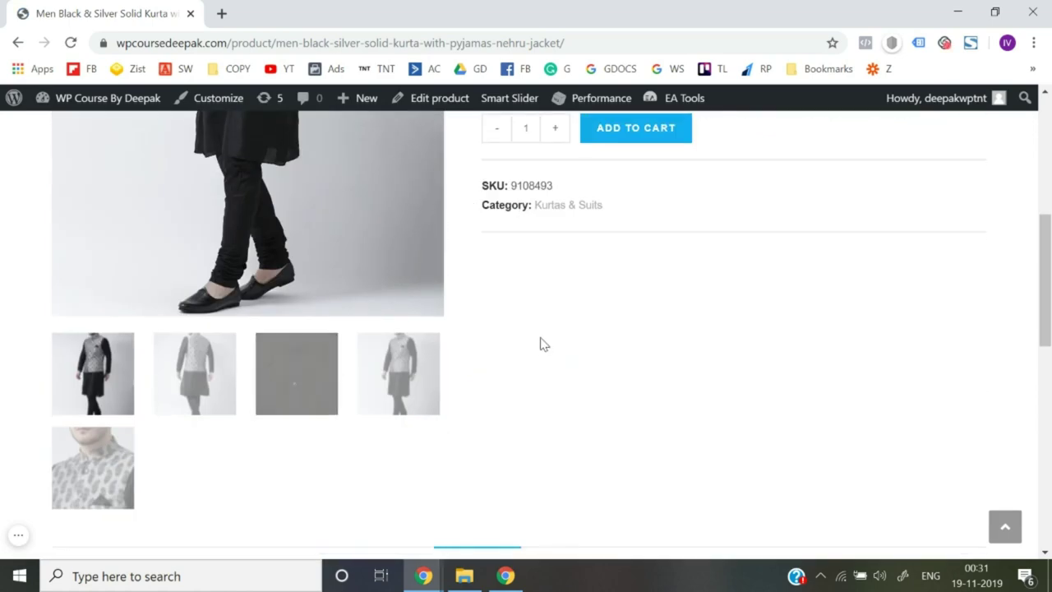
pyautogui.scroll(5, 542, 344)
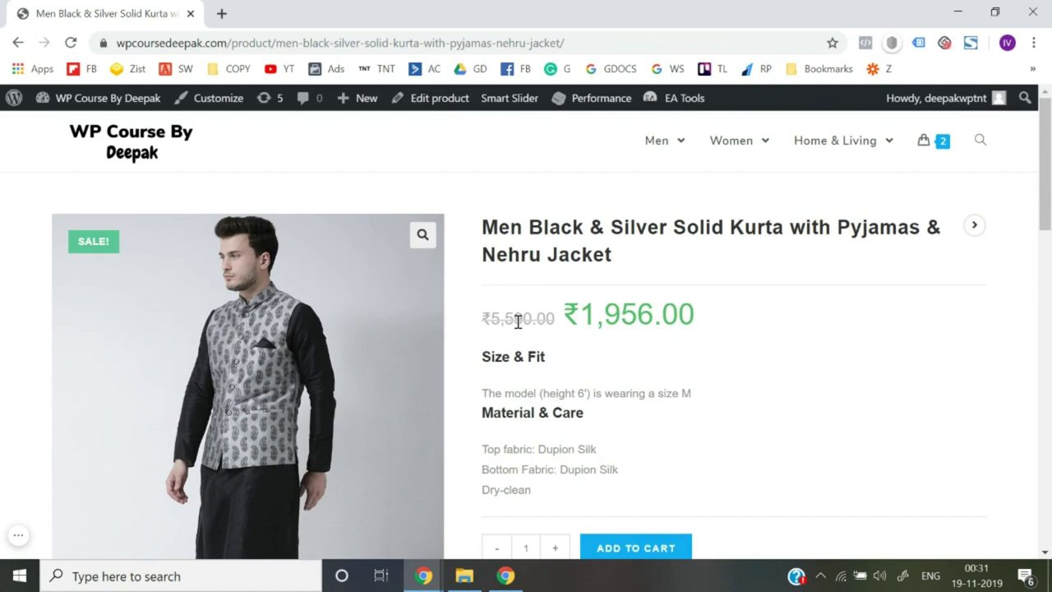
# Step: Open the theme customizer from the product page and go to the WooCommerce Single Product settings
pyautogui.click(211, 98)
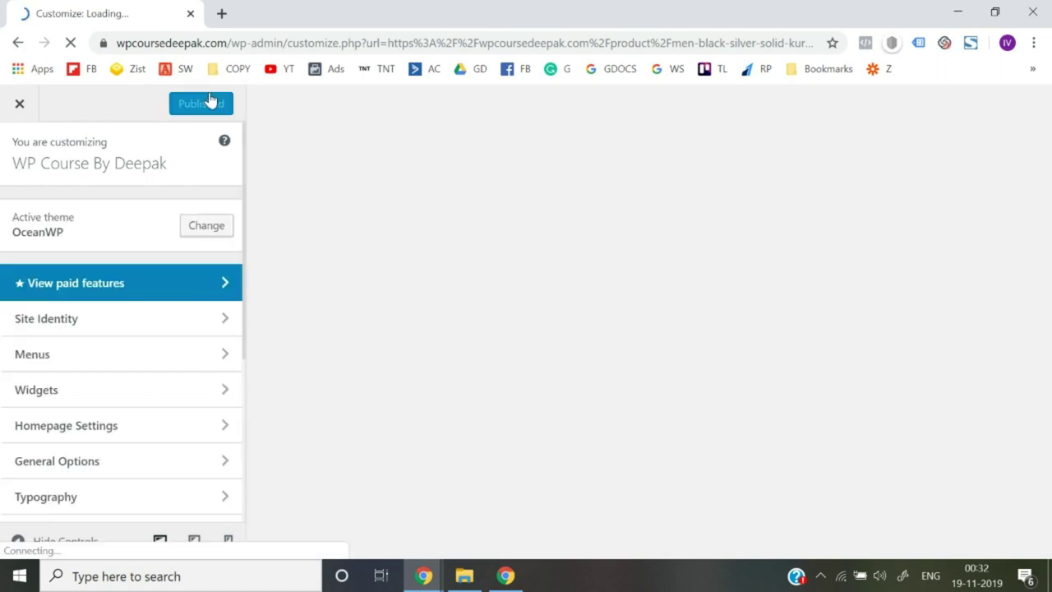
pyautogui.scroll(-2, 167, 320)
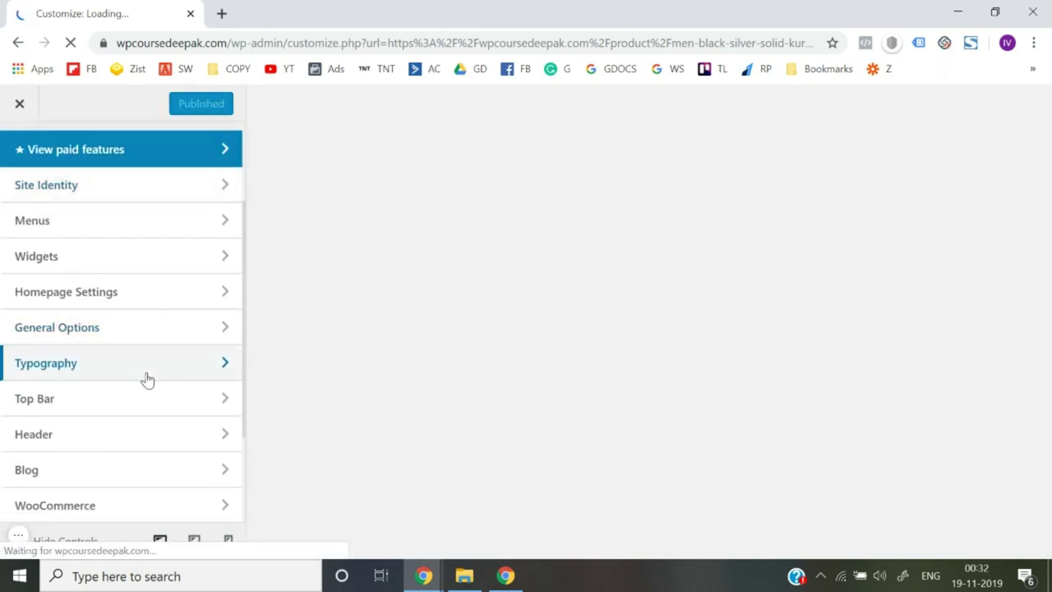
pyautogui.scroll(-2, 146, 380)
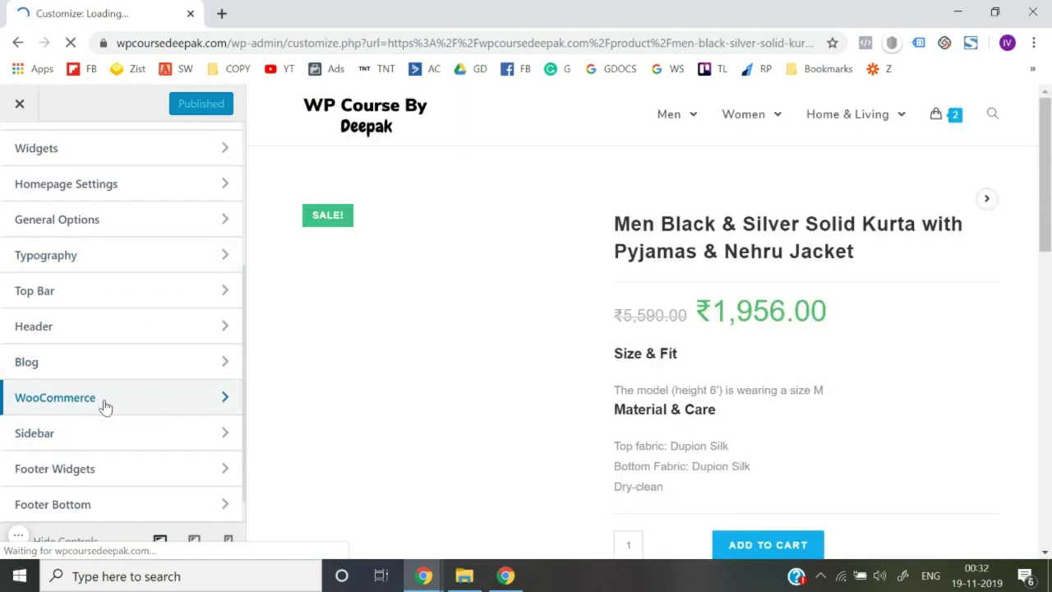
pyautogui.click(118, 405)
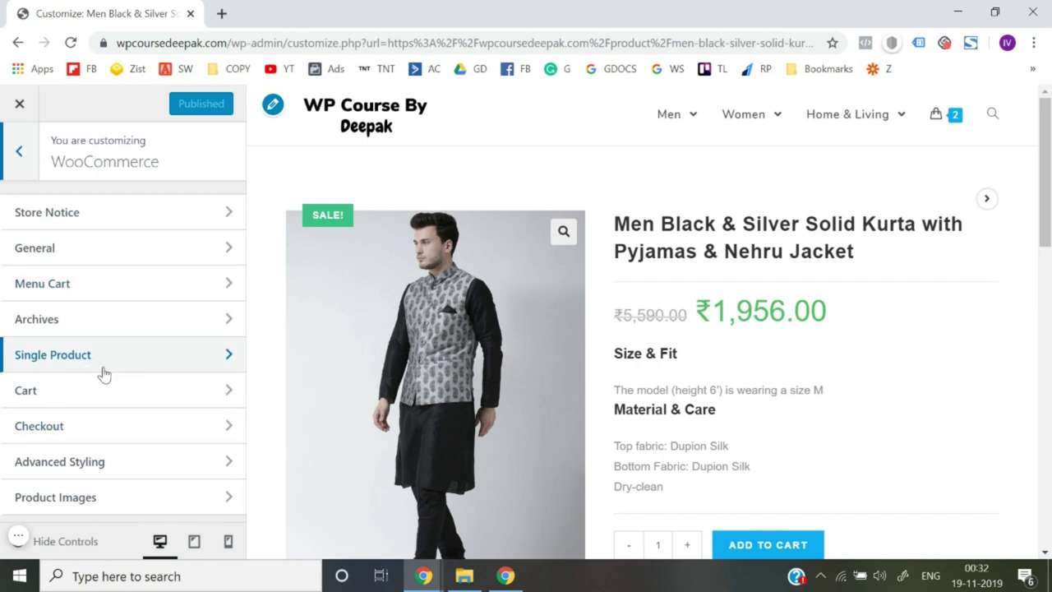
pyautogui.click(104, 374)
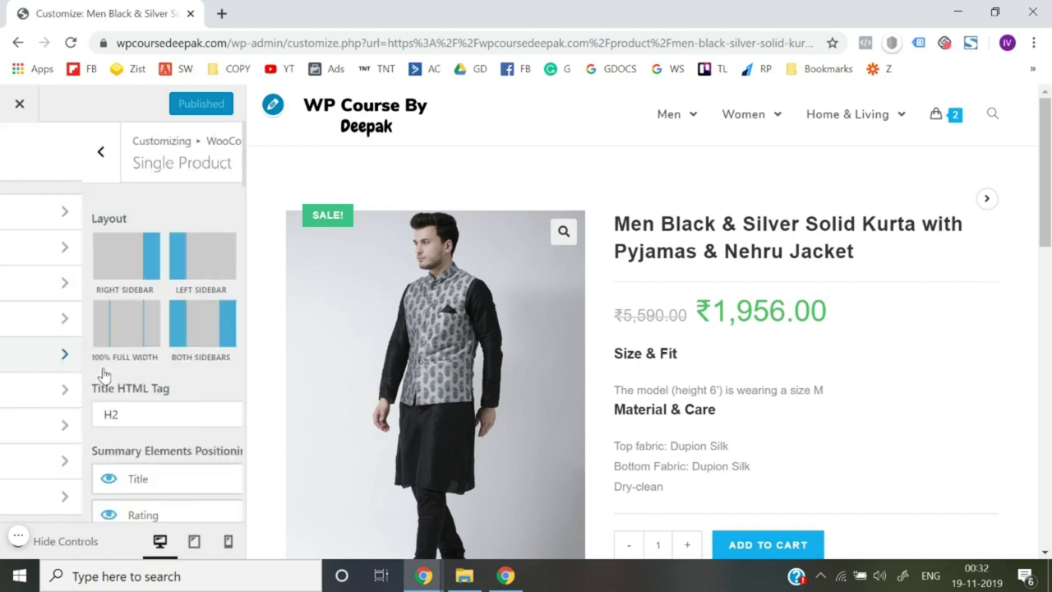
# Step: Set the single product page's thumbnails layout to Vertical
pyautogui.scroll(-3, 195, 405)
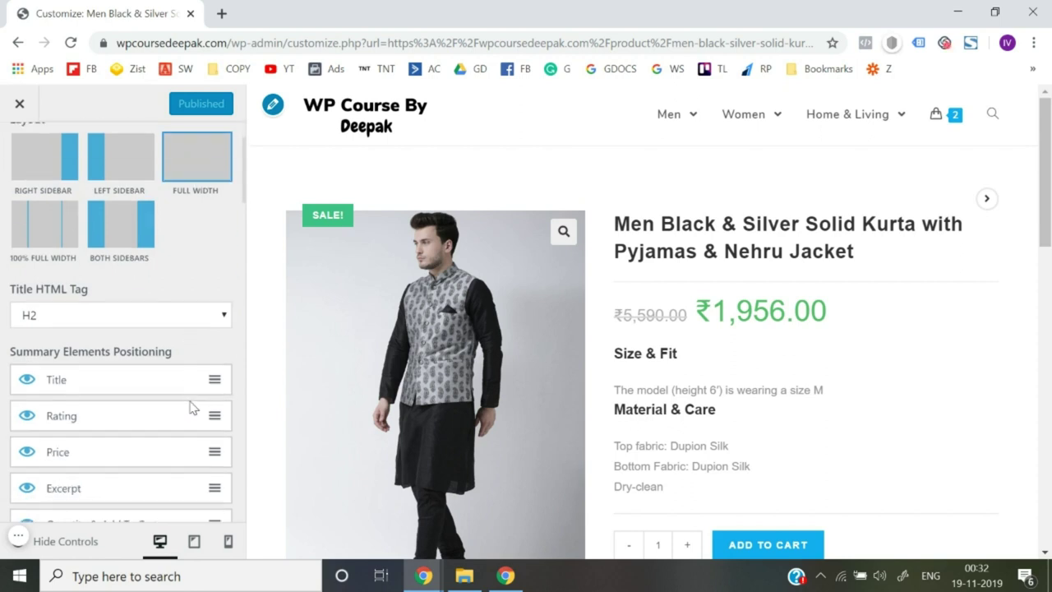
pyautogui.scroll(-2, 581, 419)
pyautogui.scroll(-1, 581, 419)
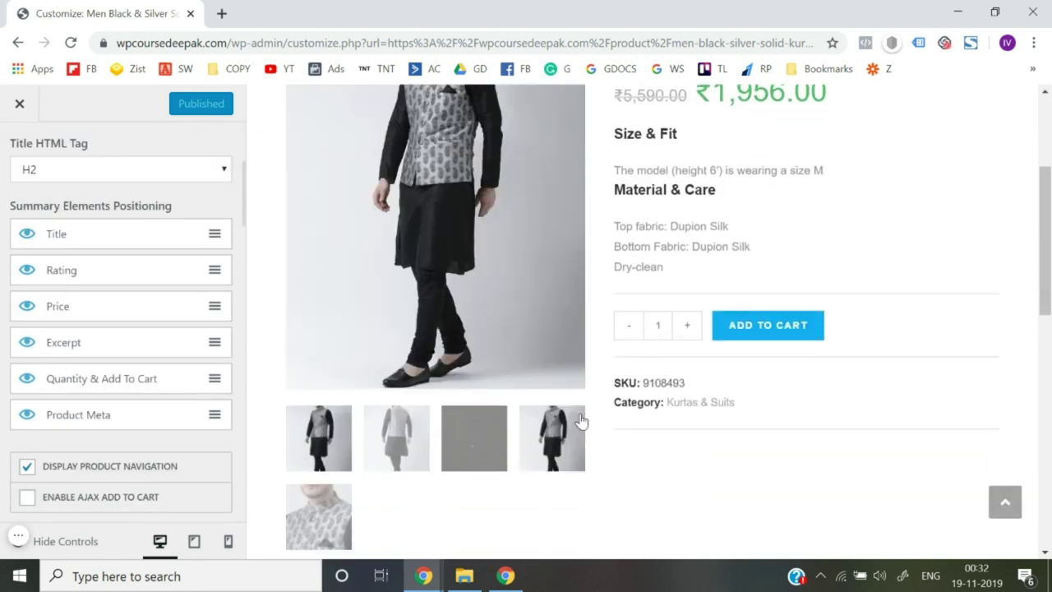
pyautogui.scroll(-1, 155, 477)
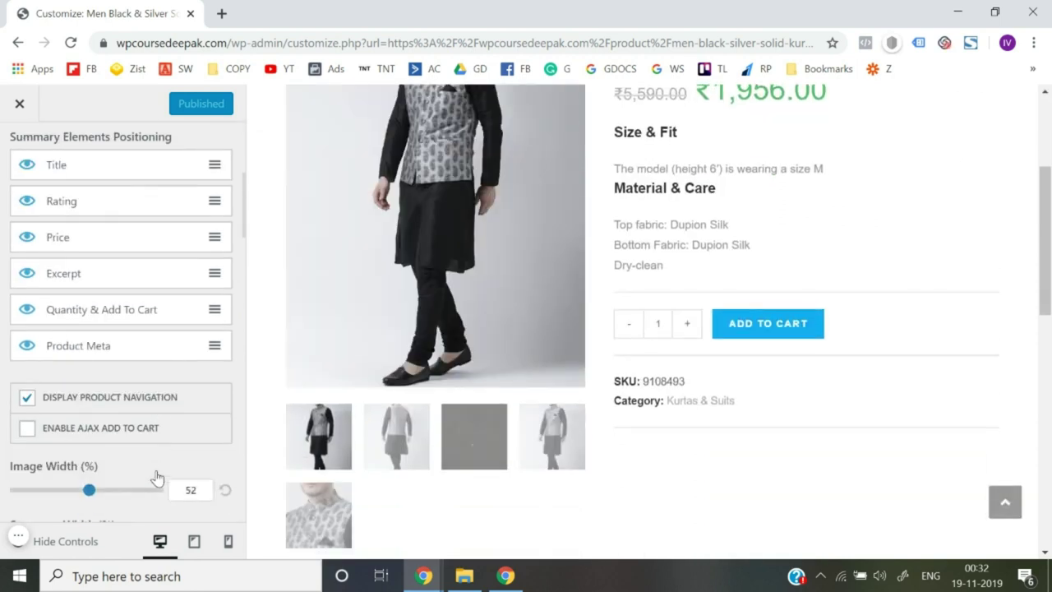
pyautogui.scroll(-1, 156, 476)
pyautogui.scroll(-2, 512, 459)
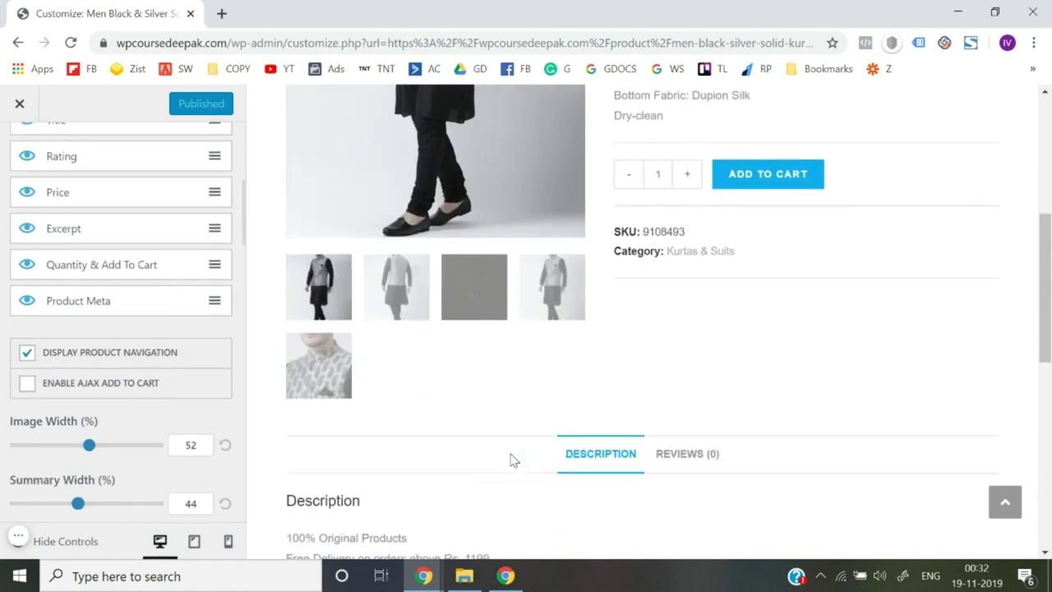
pyautogui.scroll(-3, 129, 426)
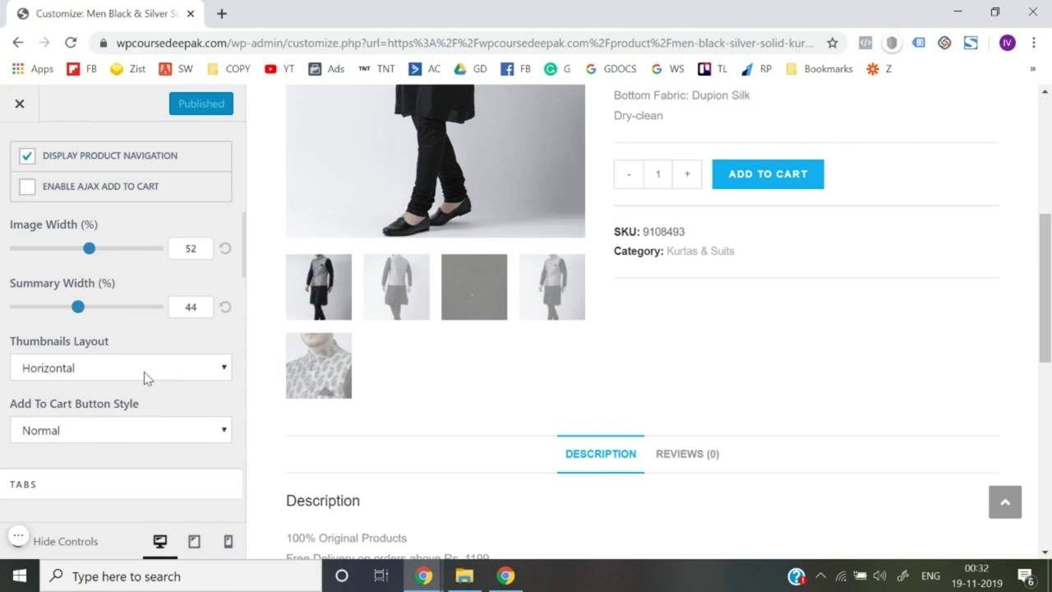
pyautogui.click(144, 372)
pyautogui.click(115, 404)
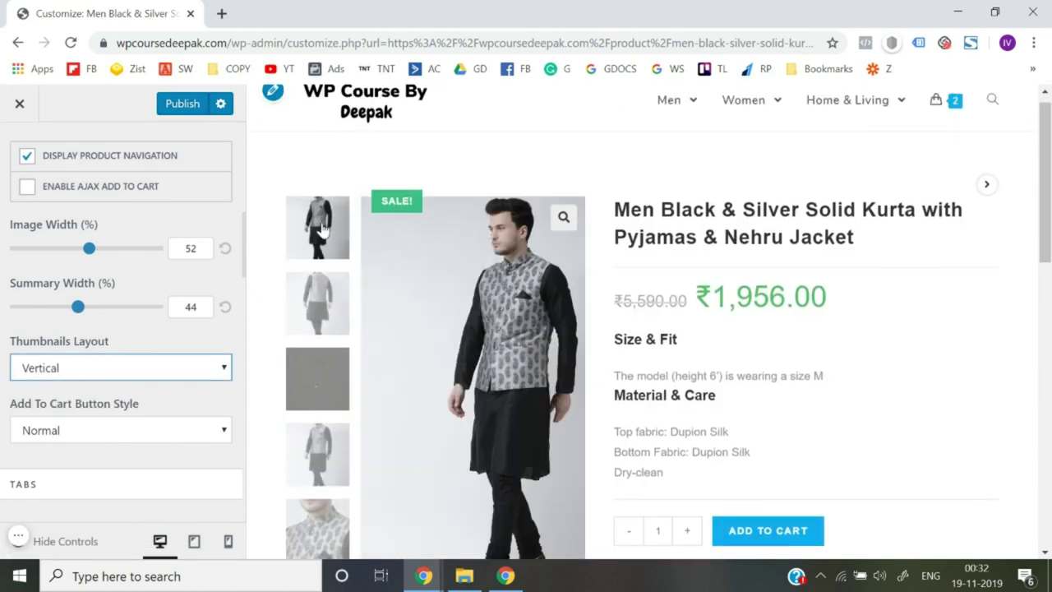
# Step: Check the vertical gallery in the preview by switching the main product image through its thumbnails
pyautogui.click(319, 303)
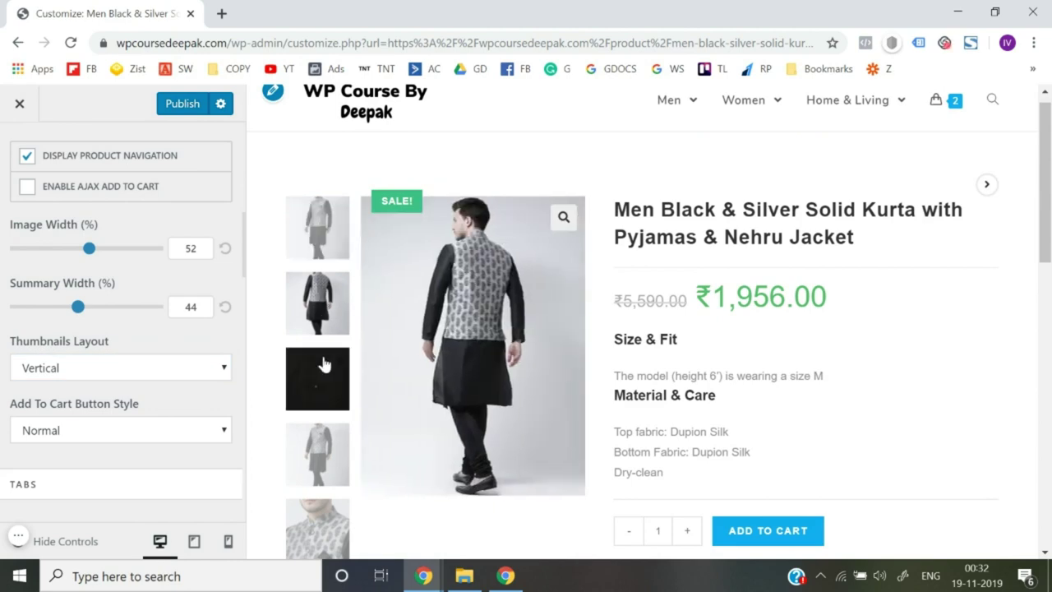
pyautogui.click(324, 365)
pyautogui.scroll(-3, 438, 426)
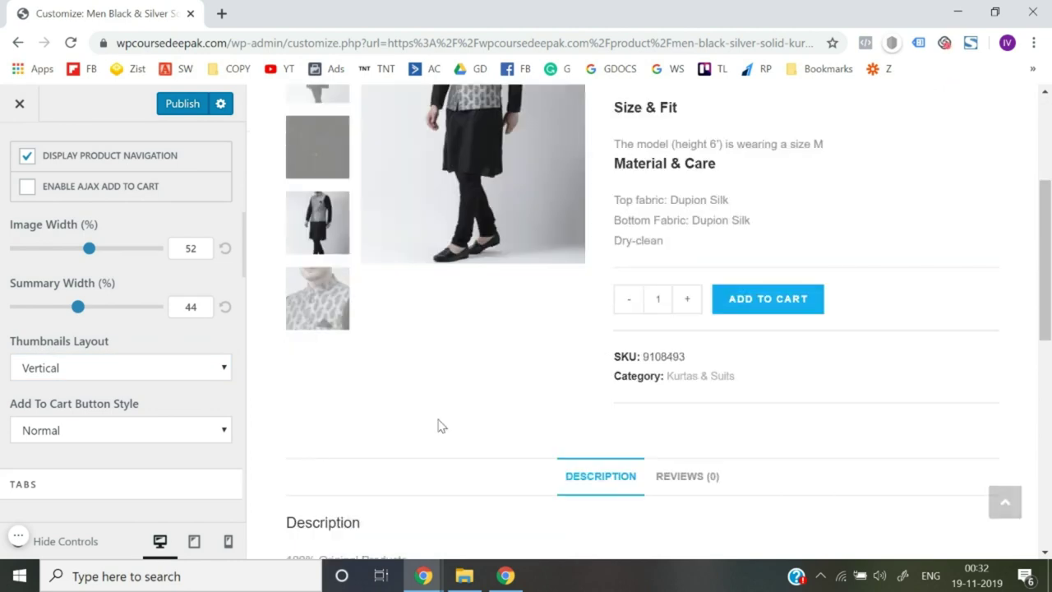
pyautogui.scroll(3, 437, 424)
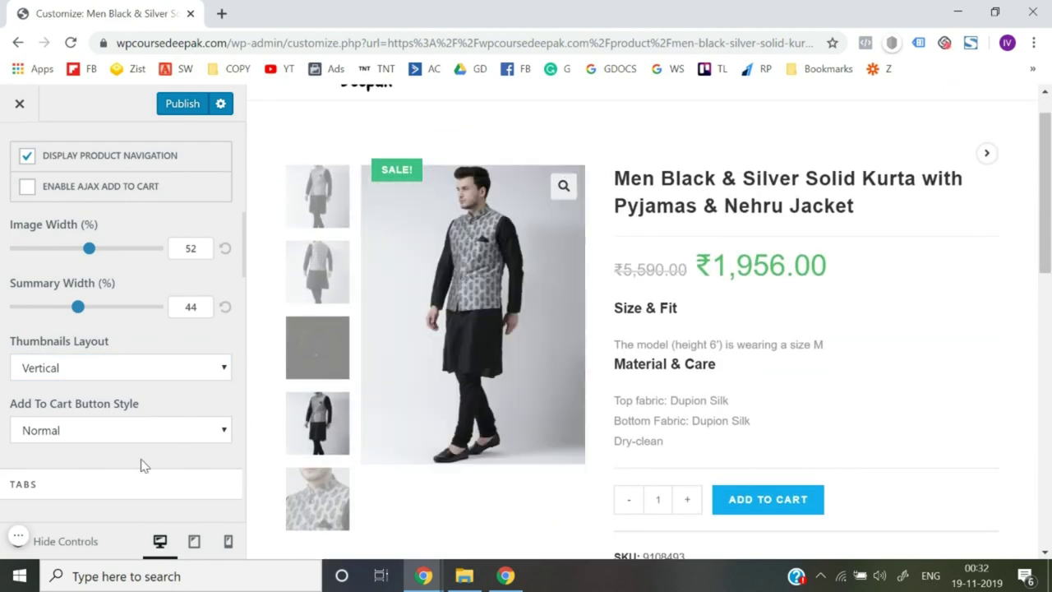
# Step: Set the single product page's Add To Cart button style to Big
pyautogui.scroll(-1, 140, 465)
pyautogui.scroll(-1, 329, 378)
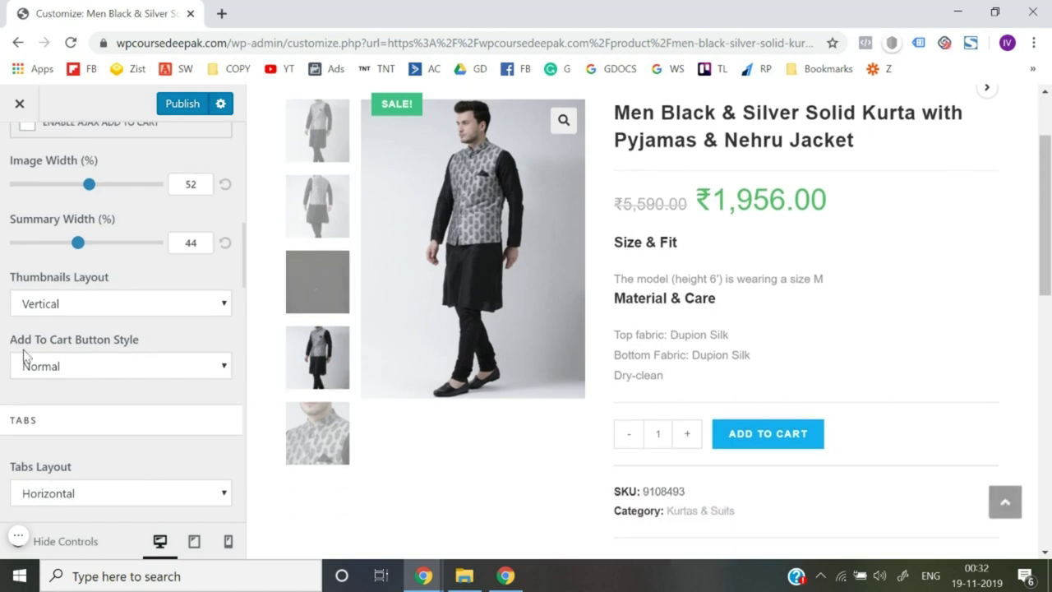
pyautogui.click(105, 370)
pyautogui.click(97, 402)
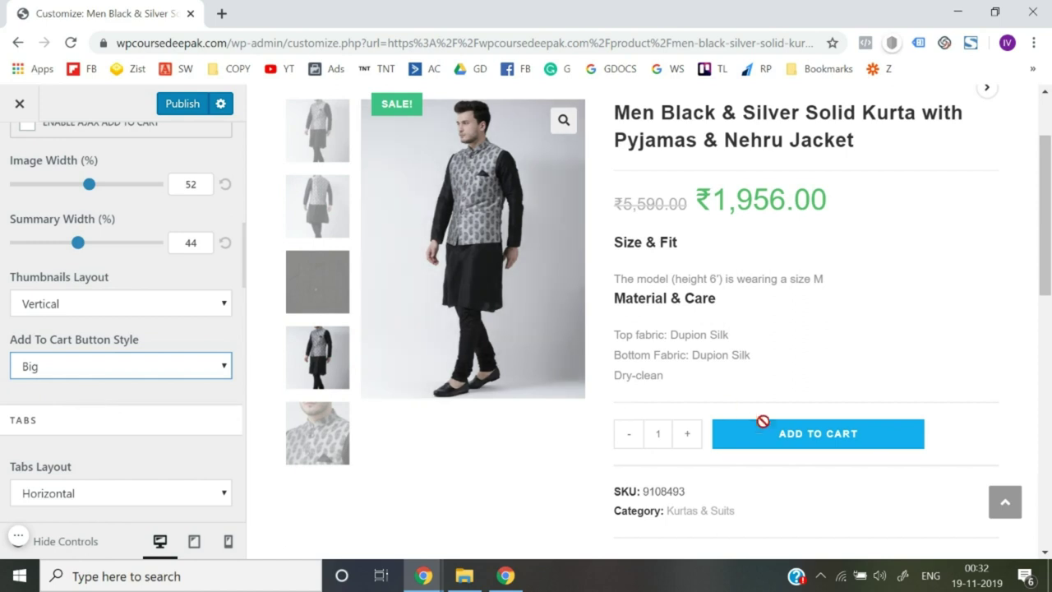
# Step: Set the layout of the product's Description and Reviews tabs to Vertical
pyautogui.scroll(-3, 5, 407)
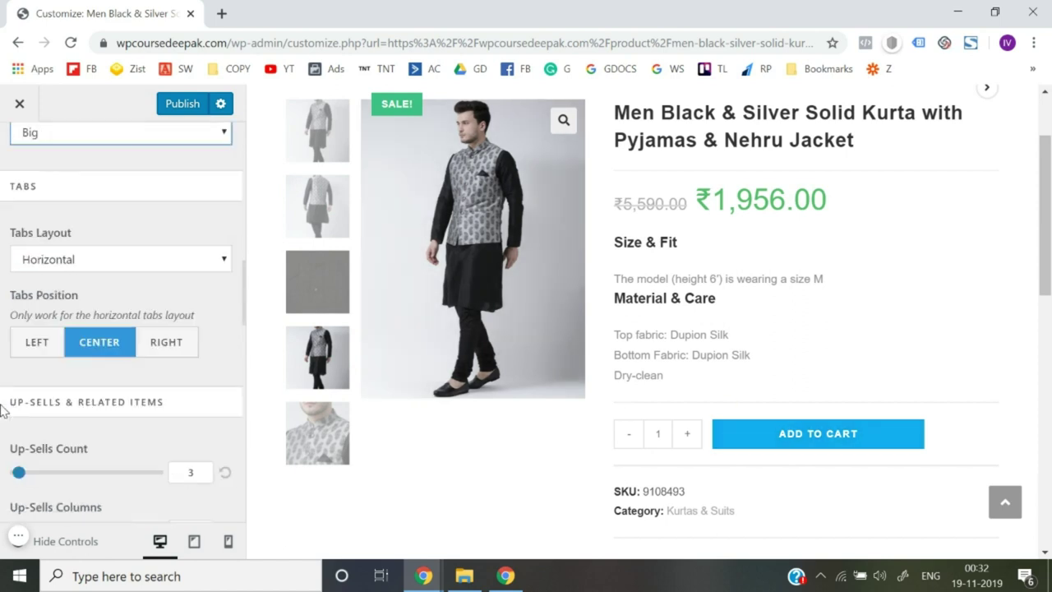
pyautogui.scroll(-4, 514, 468)
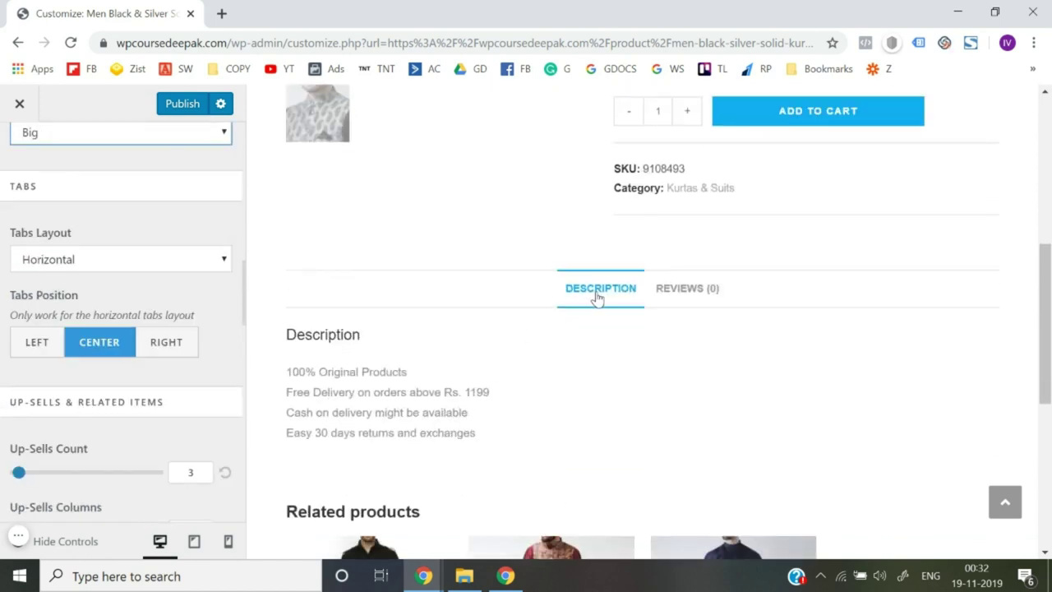
pyautogui.scroll(1, 93, 261)
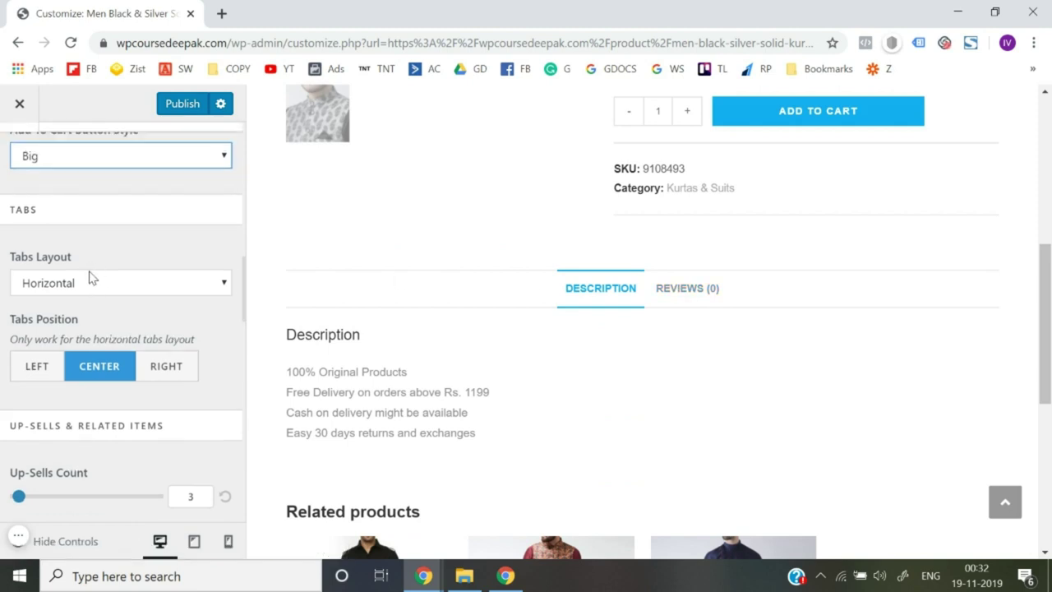
pyautogui.click(90, 279)
pyautogui.click(70, 328)
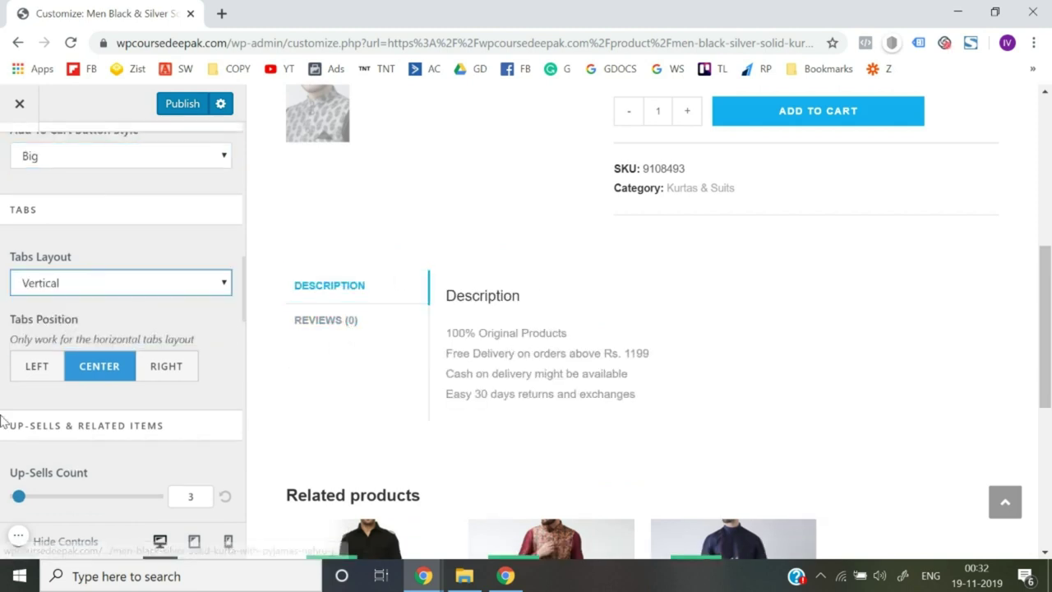
# Step: Review the restyled product page in the preview, publish the single product changes and close the customizer
pyautogui.scroll(-3, 2, 421)
pyautogui.scroll(5, 3, 420)
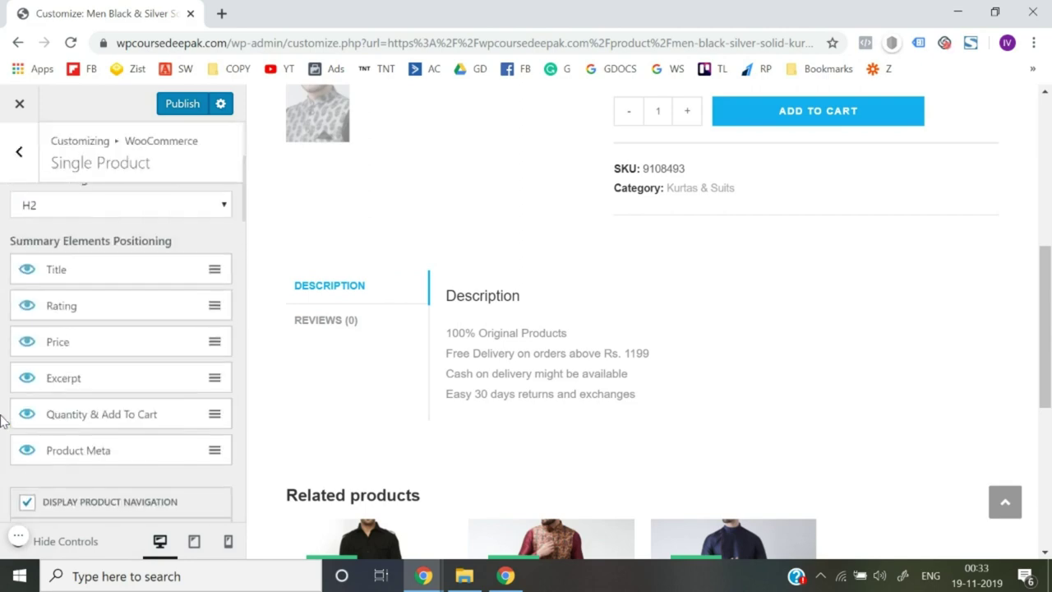
pyautogui.scroll(5, 557, 341)
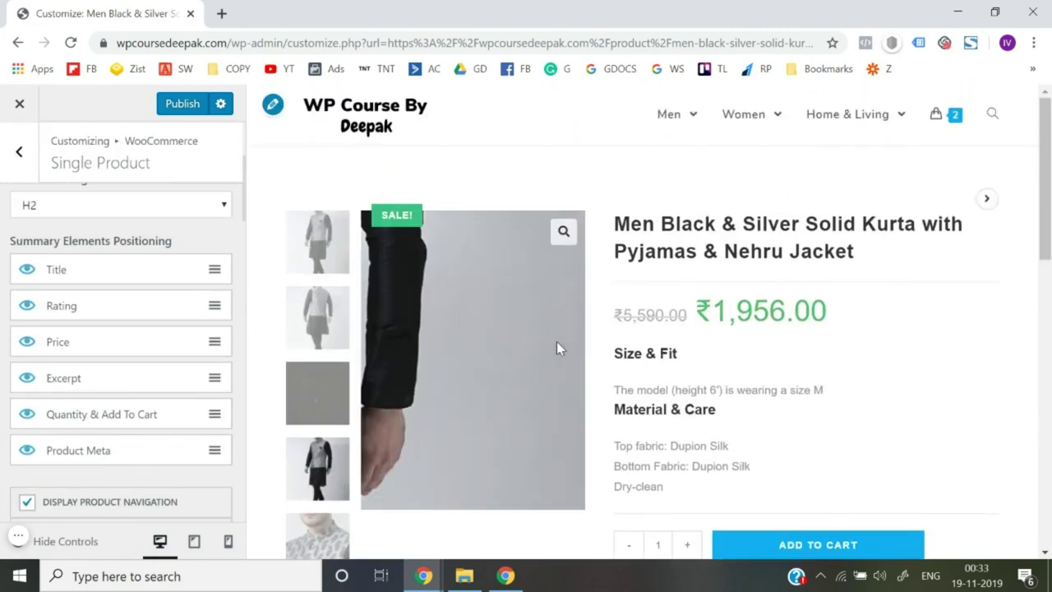
pyautogui.scroll(-2, 781, 408)
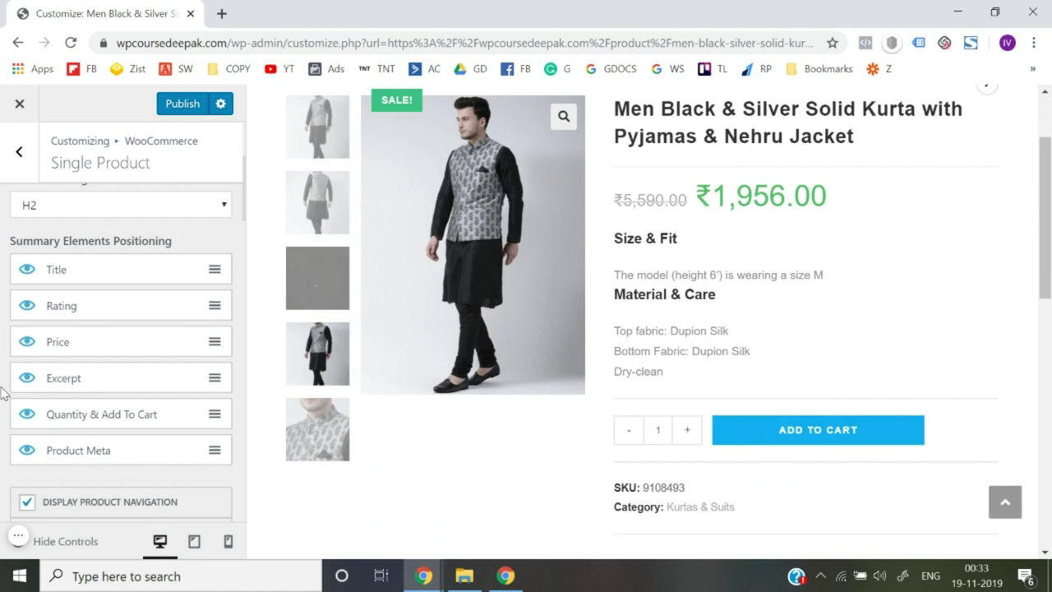
pyautogui.scroll(3, 16, 370)
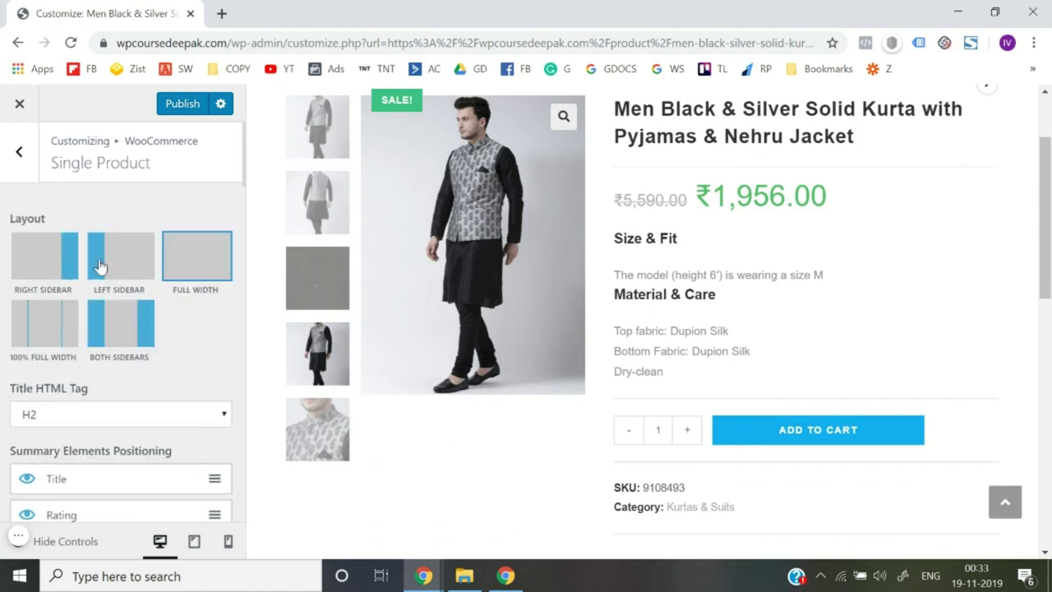
pyautogui.click(184, 106)
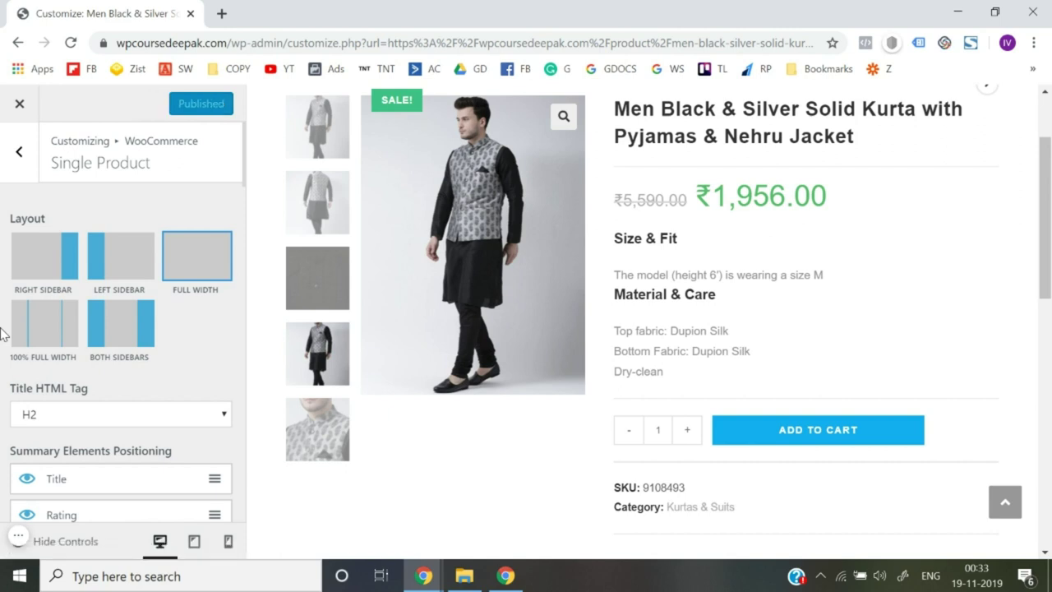
pyautogui.click(22, 108)
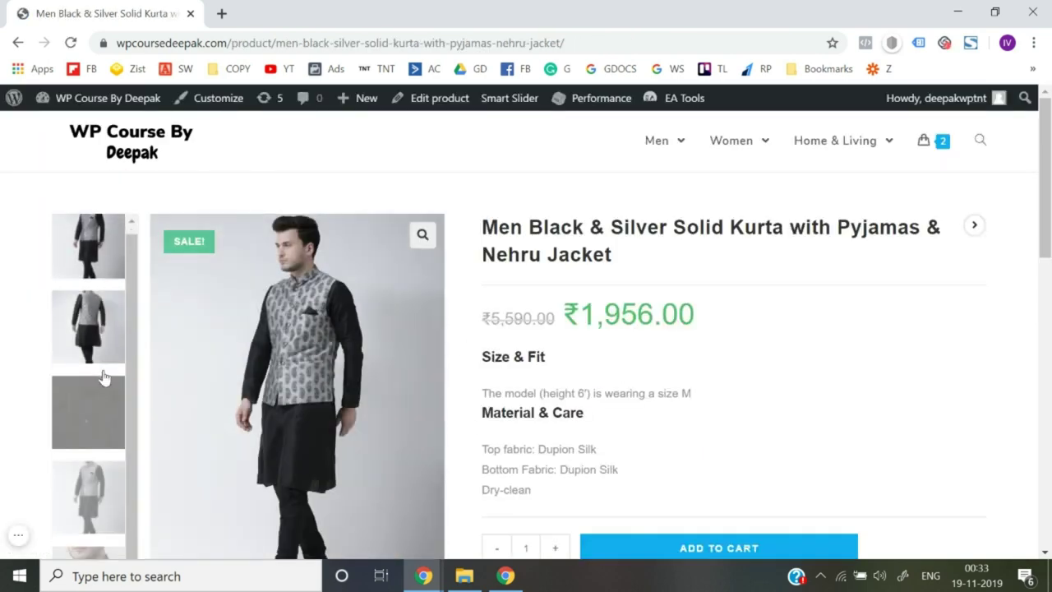
# Step: Check the live product page's layout, then open the related Men Maroon Printed Kurta Churidar With Jacket and look through its gallery thumbnails
pyautogui.scroll(-4, 5, 414)
pyautogui.scroll(4, 4, 414)
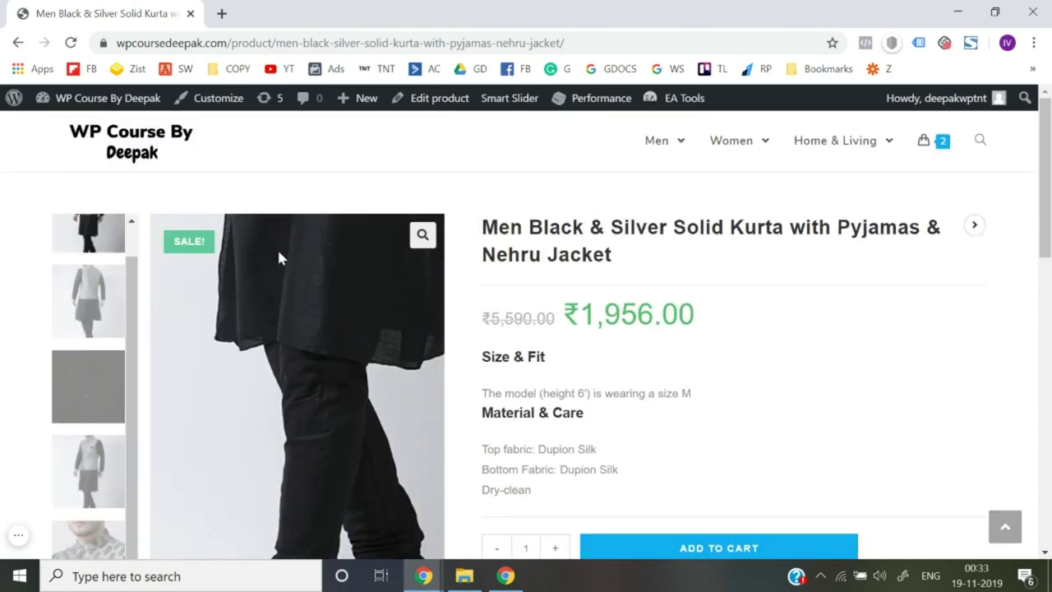
pyautogui.scroll(-10, 278, 258)
pyautogui.scroll(3, 279, 256)
pyautogui.click(176, 333)
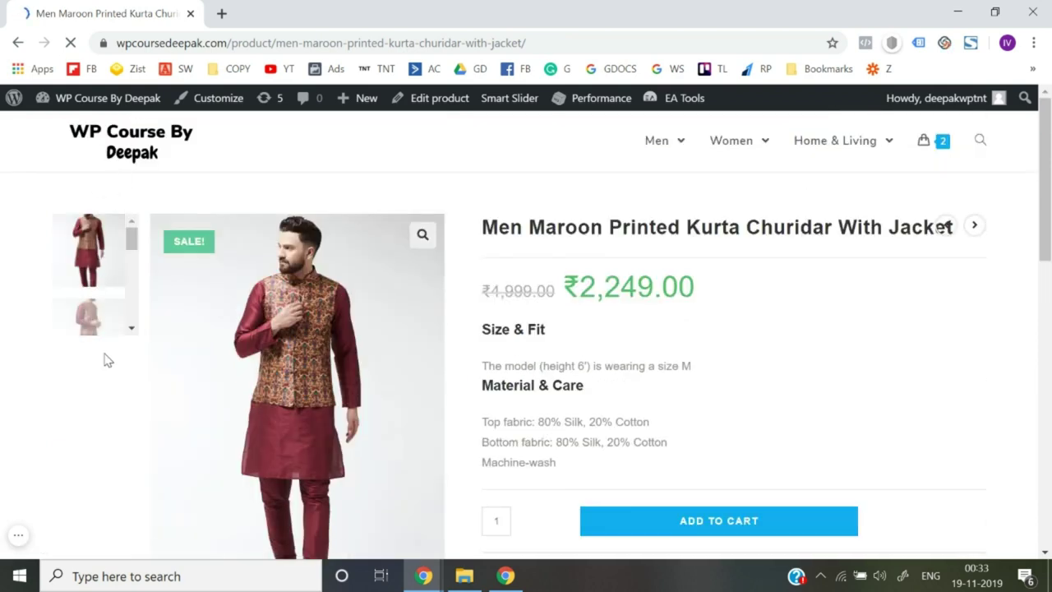
pyautogui.scroll(-2, 99, 308)
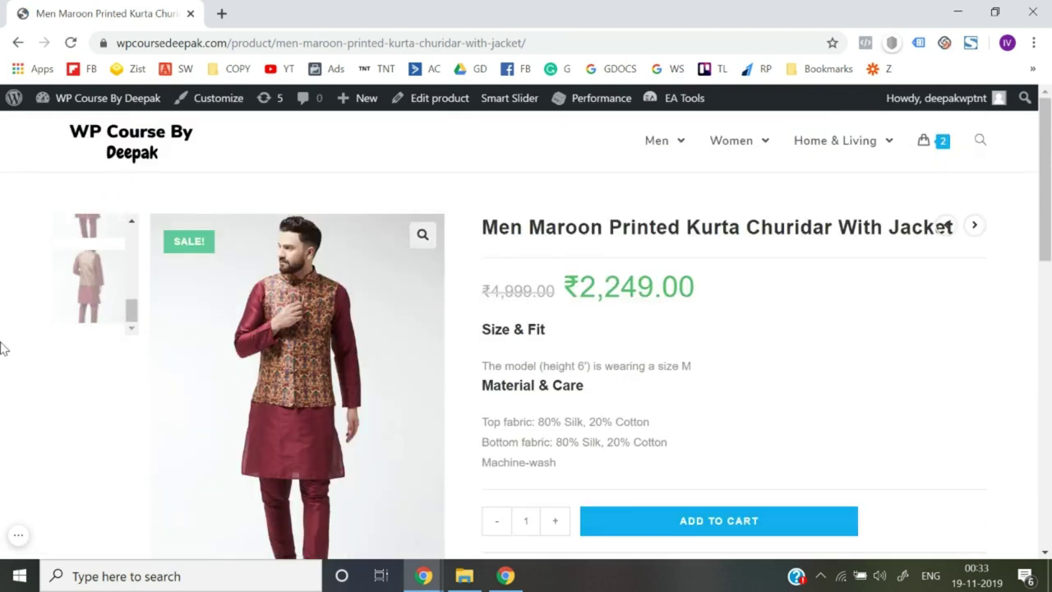
# Step: Check the Men Maroon Printed Kurta Churidar With Jacket page, add the product to the cart and open the cart
pyautogui.scroll(-5, 263, 371)
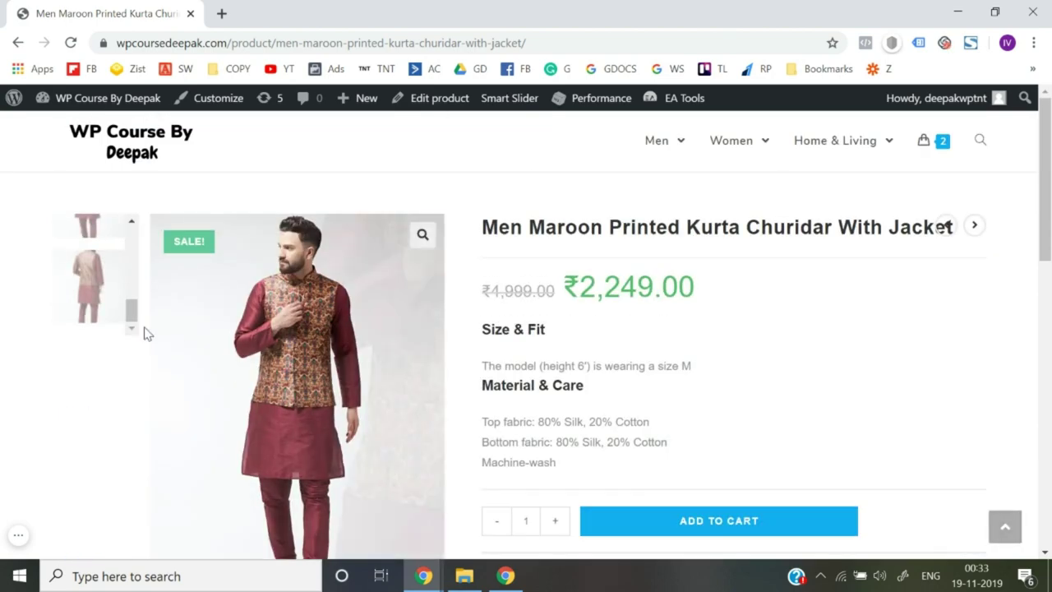
pyautogui.scroll(-7, 123, 312)
pyautogui.scroll(10, 104, 284)
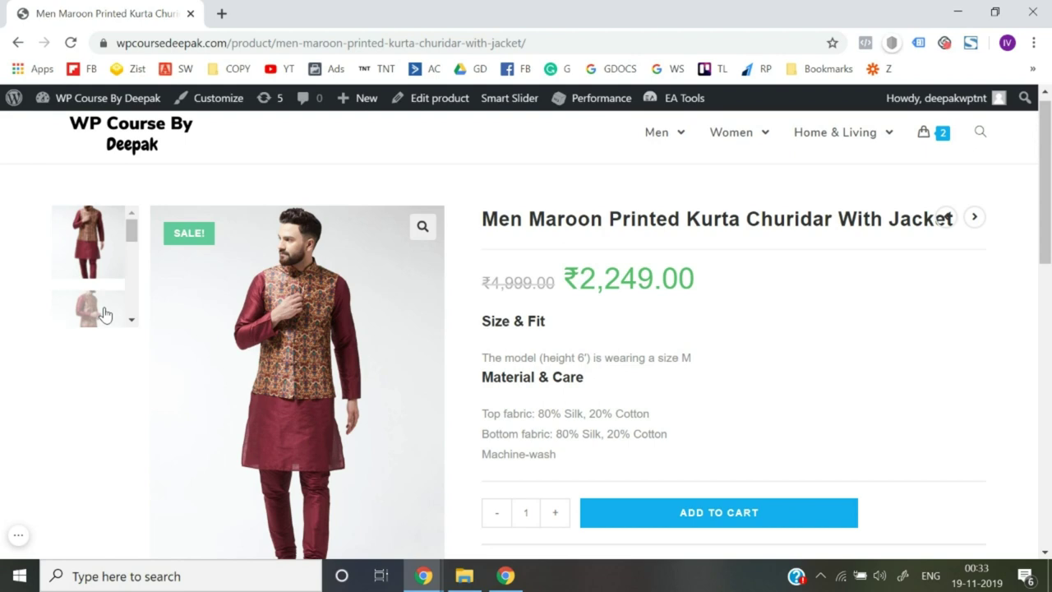
pyautogui.scroll(-10, 619, 371)
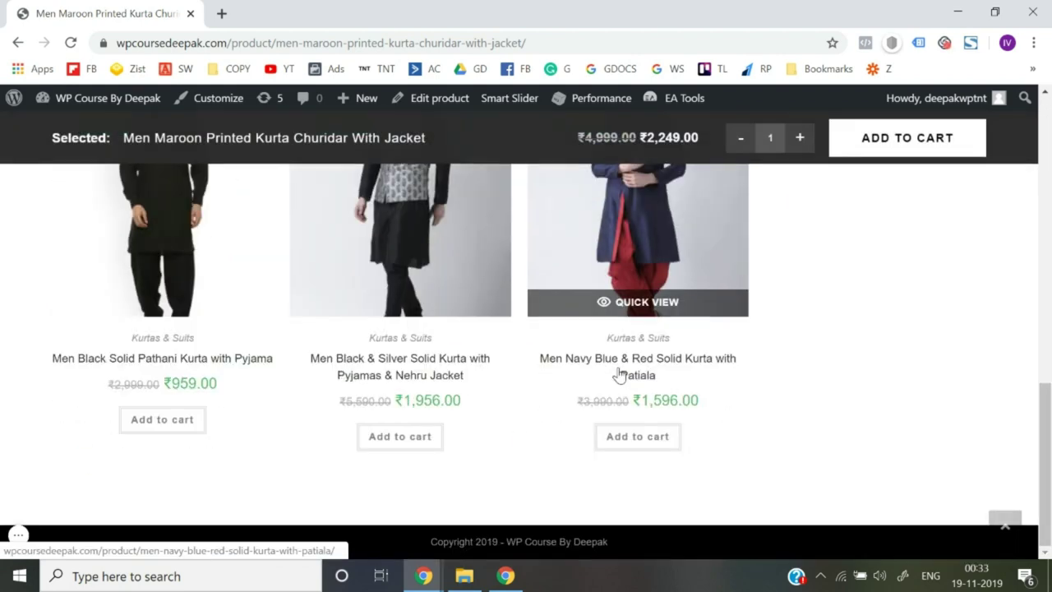
pyautogui.scroll(10, 619, 371)
pyautogui.scroll(-2, 622, 371)
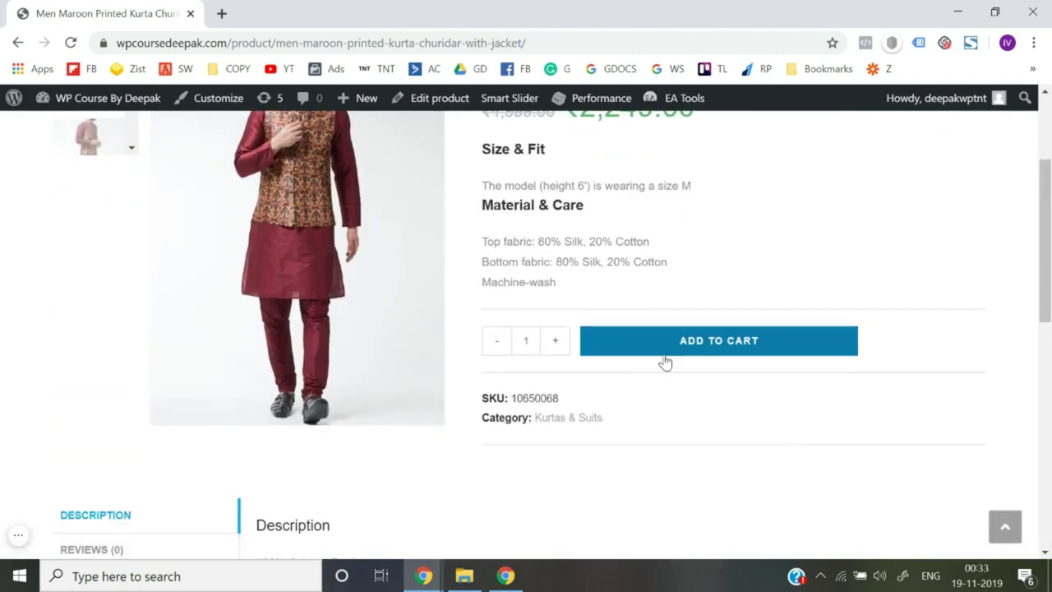
pyautogui.click(666, 363)
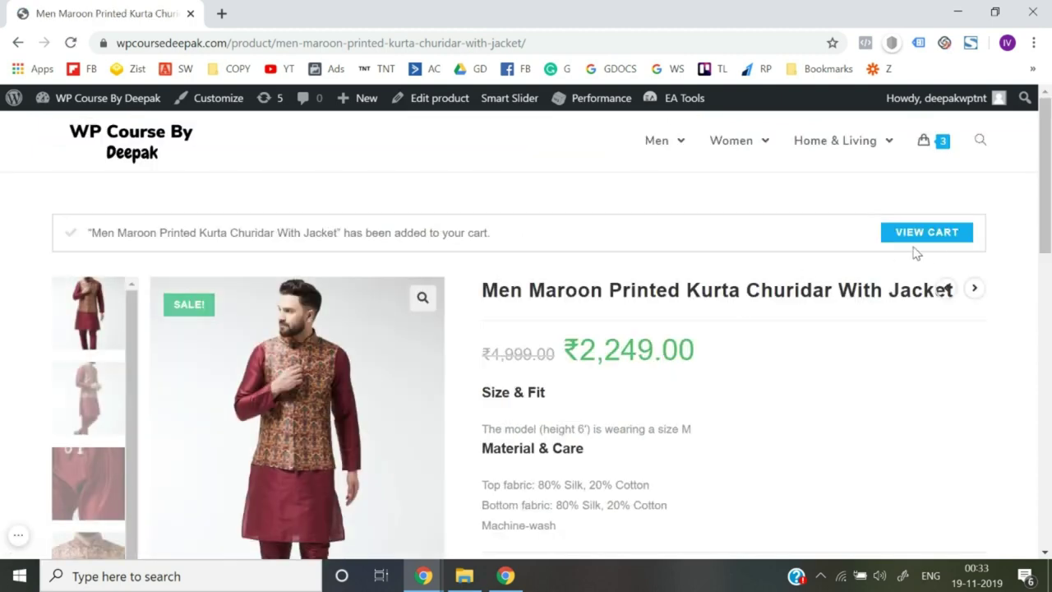
pyautogui.click(929, 245)
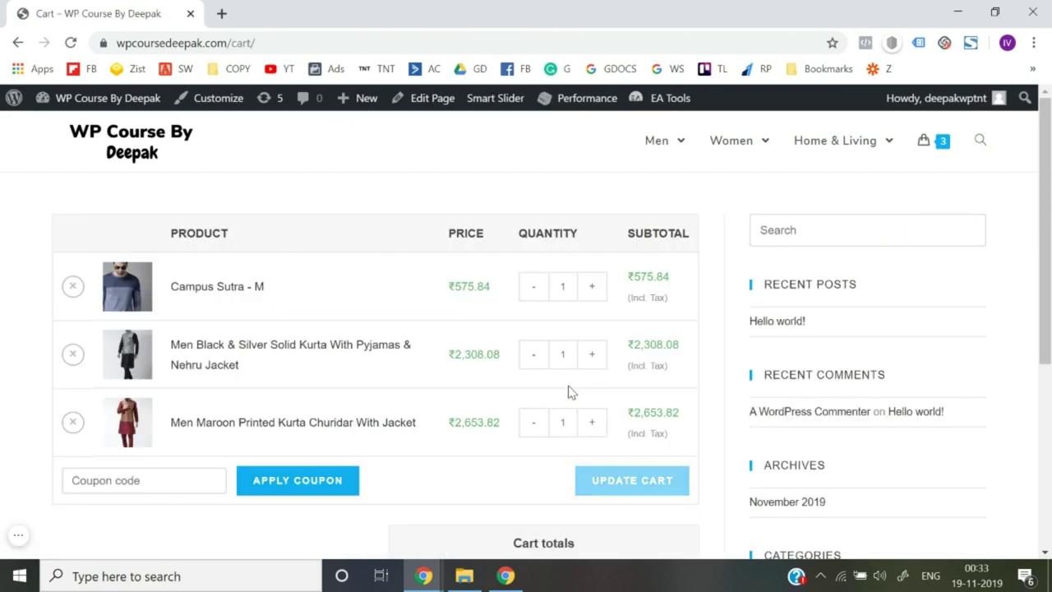
# Step: Examine the live cart page's layout, including the product table, cart totals and blog sidebar widgets
pyautogui.scroll(-4, 824, 411)
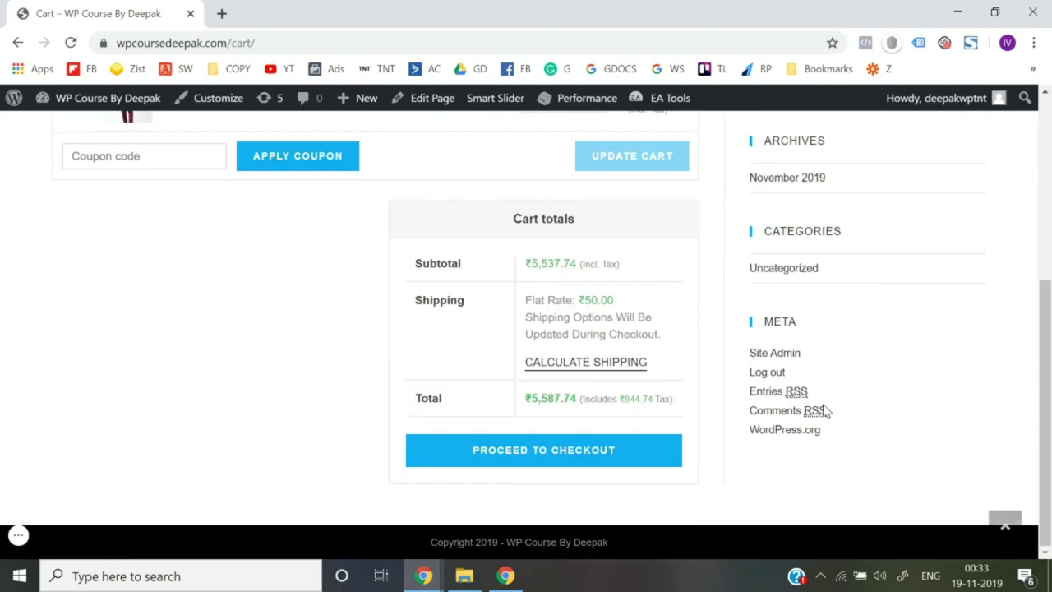
pyautogui.scroll(4, 822, 410)
pyautogui.scroll(-1, 826, 411)
pyautogui.scroll(1, 824, 411)
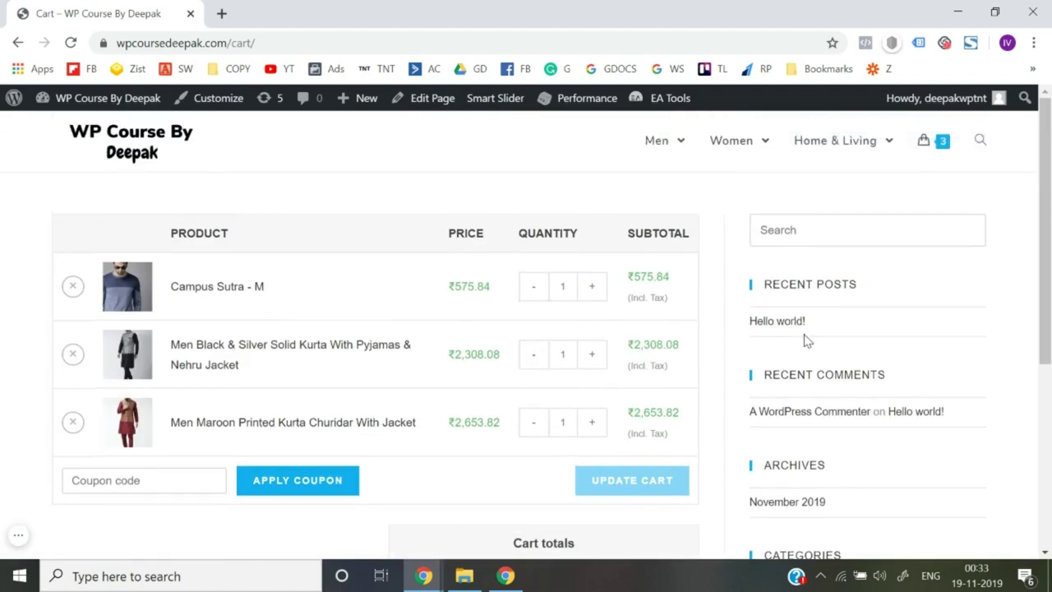
pyautogui.scroll(-4, 813, 386)
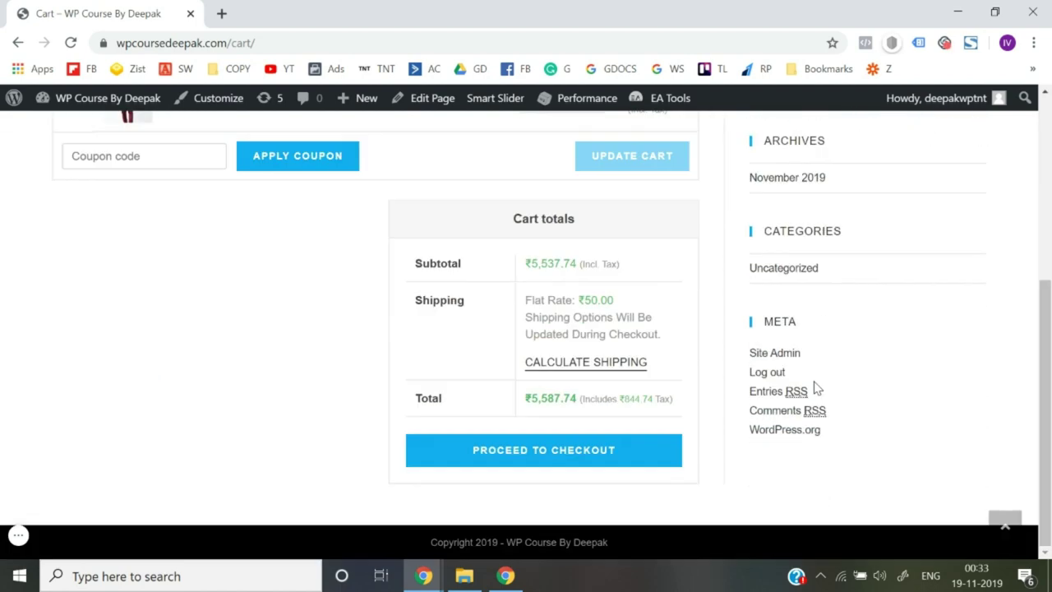
pyautogui.scroll(4, 813, 386)
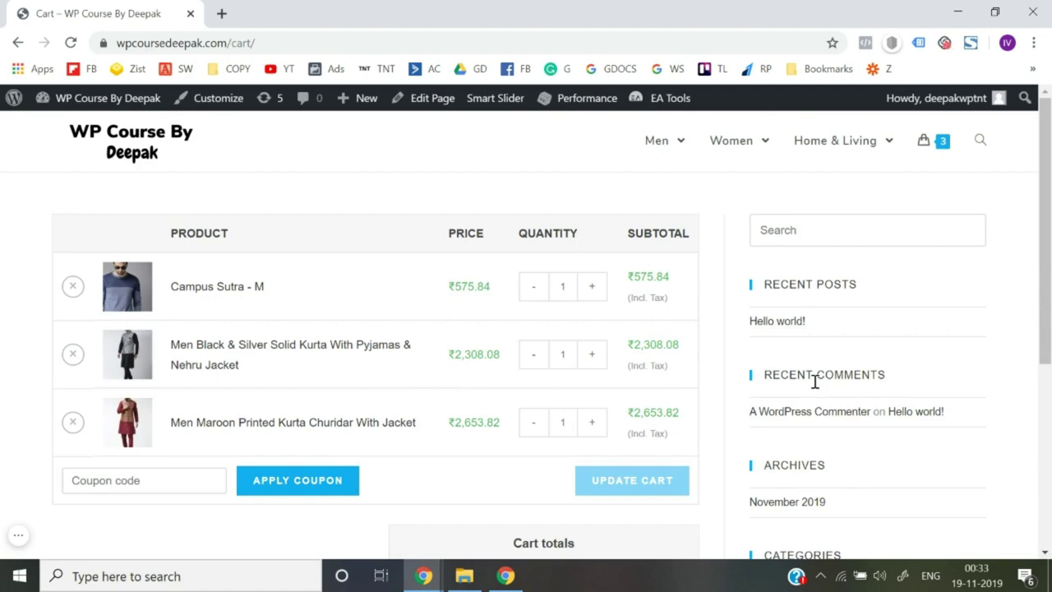
pyautogui.scroll(-3, 594, 296)
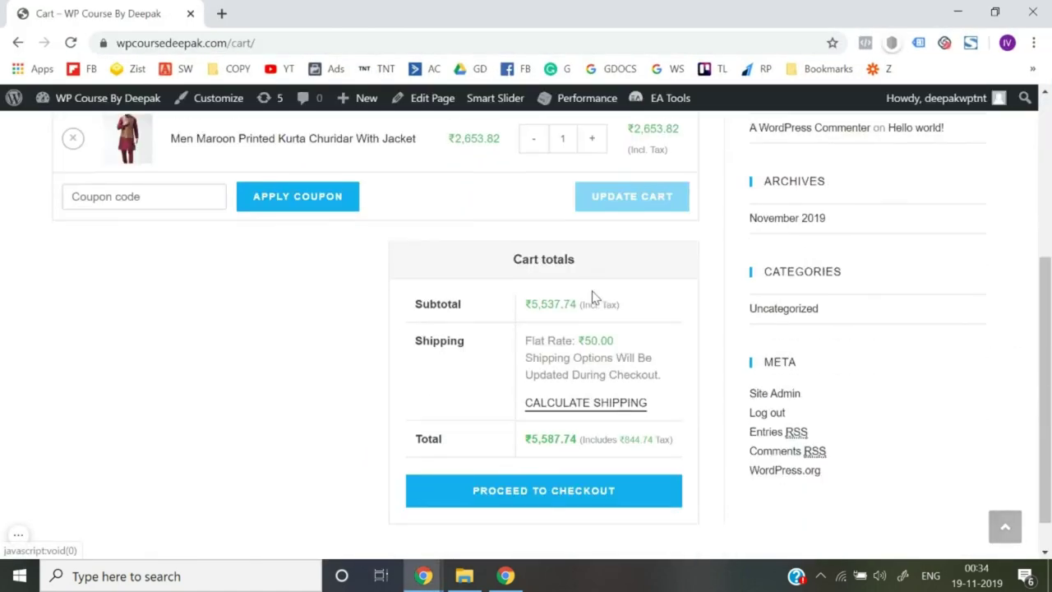
pyautogui.scroll(-1, 838, 340)
pyautogui.scroll(4, 838, 340)
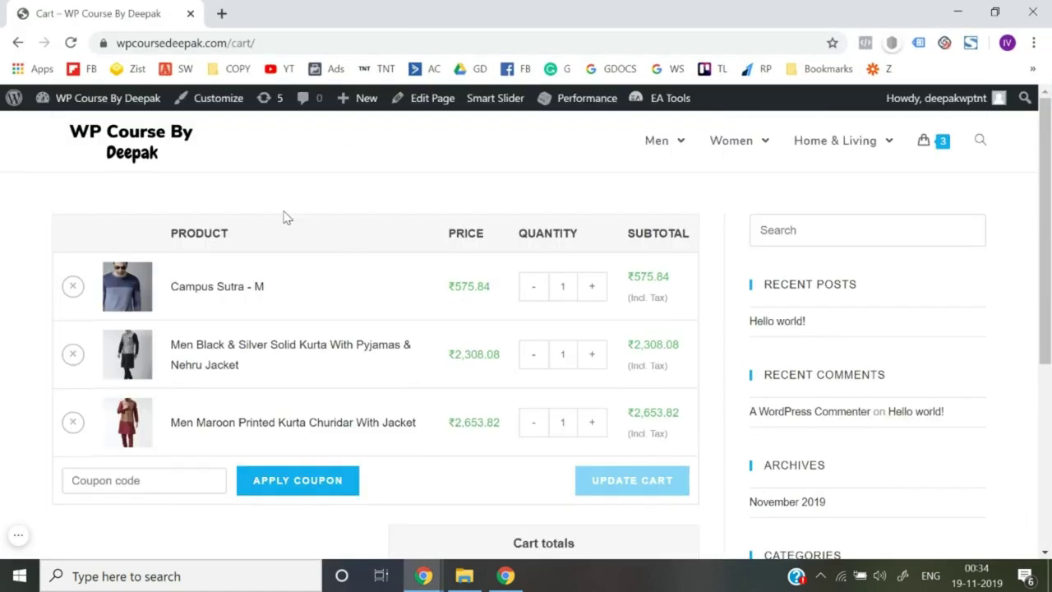
# Step: Go to the WordPress dashboard's list of all pages and open the Cart page for editing
pyautogui.moveTo(111, 98)
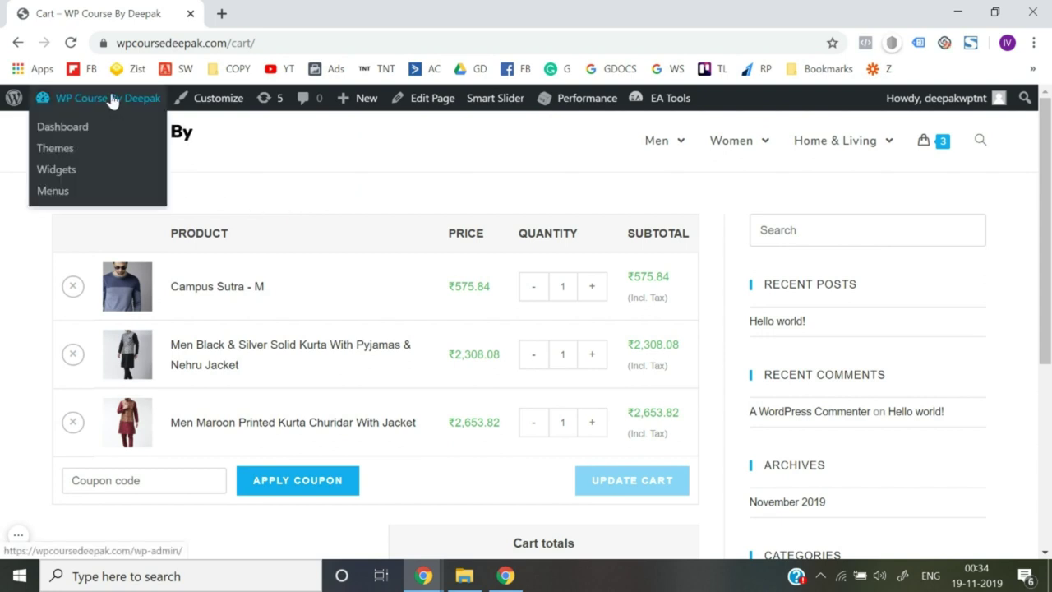
pyautogui.click(66, 127)
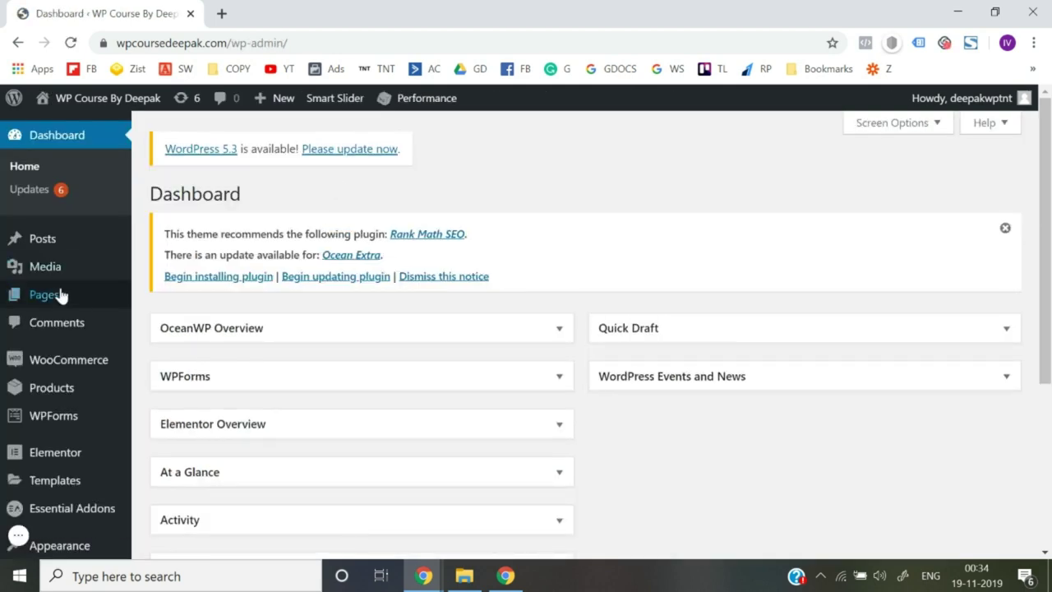
pyautogui.moveTo(45, 301)
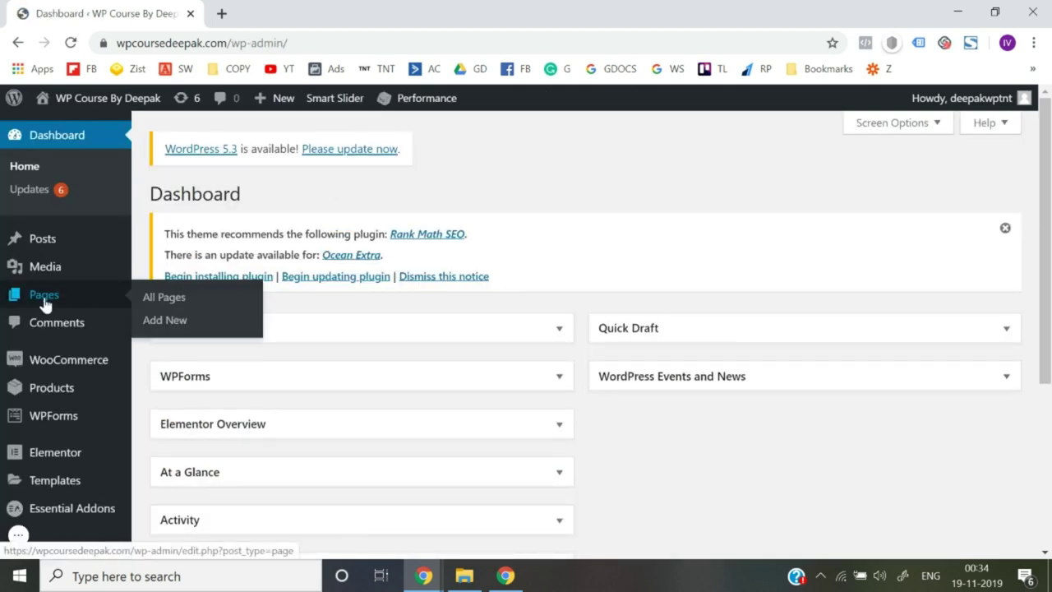
pyautogui.click(165, 302)
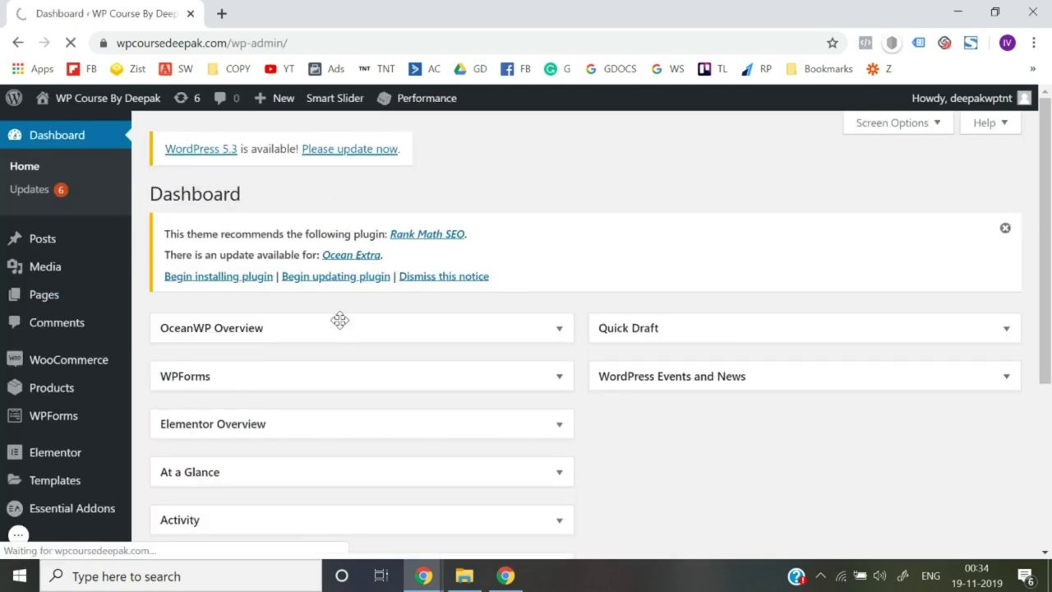
pyautogui.scroll(-3, 340, 319)
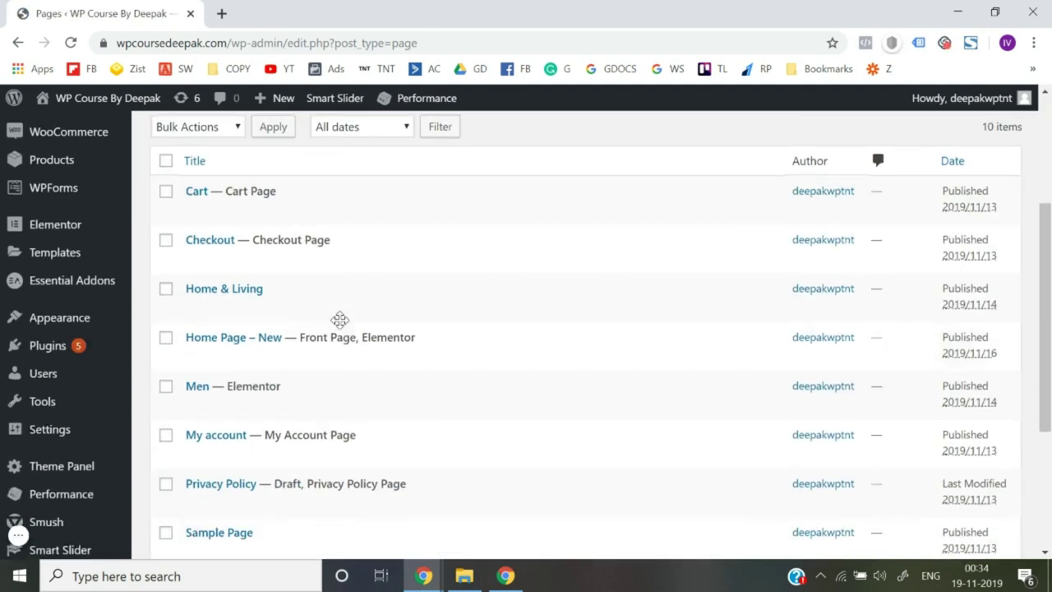
pyautogui.click(192, 212)
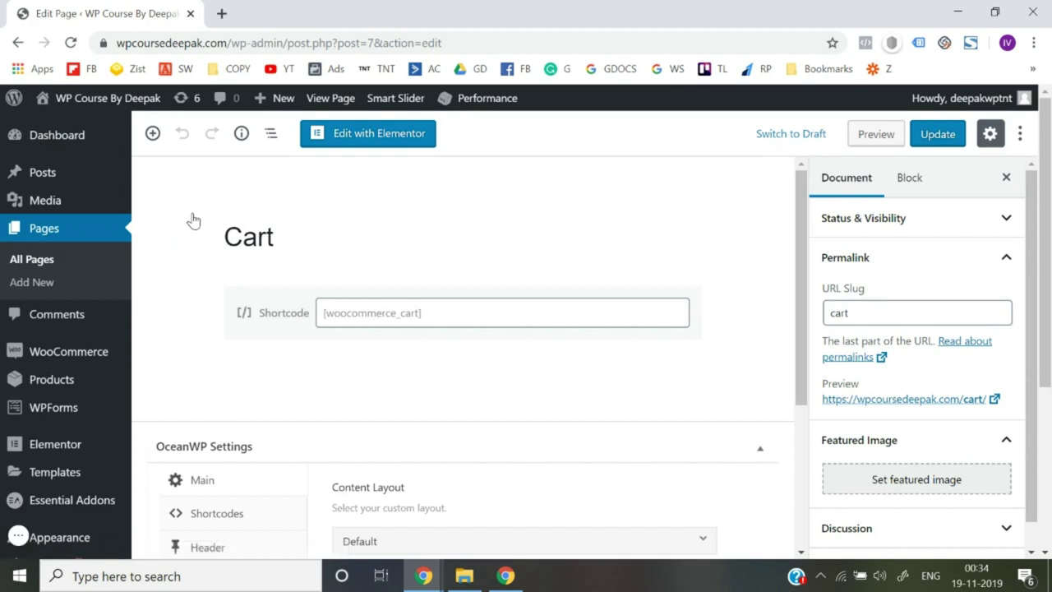
# Step: Set the Cart page's Content Layout to Full Width in the OceanWP settings and update the page
pyautogui.scroll(-2, 192, 381)
pyautogui.scroll(2, 197, 382)
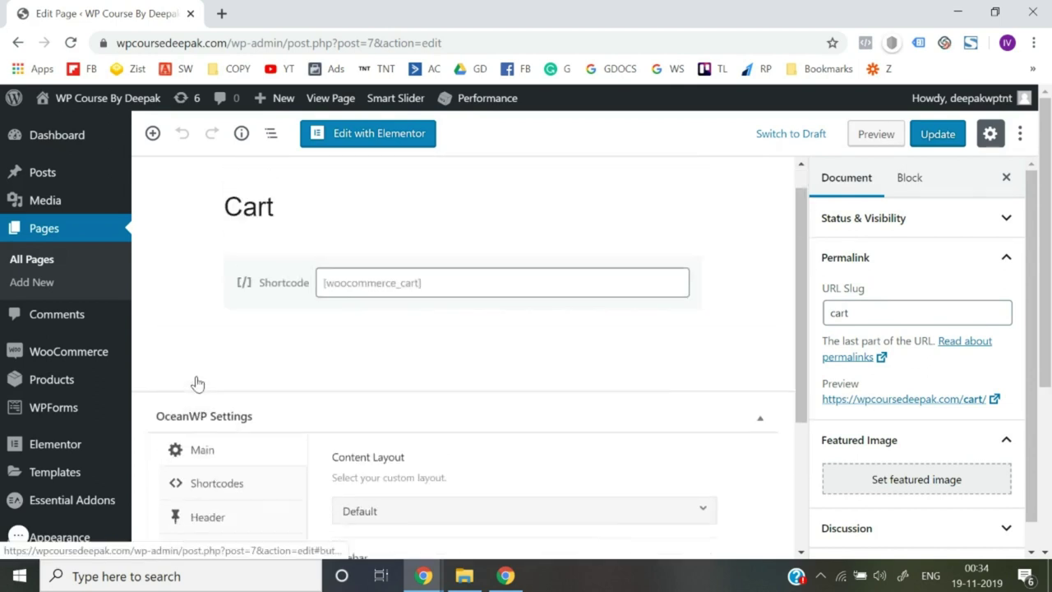
pyautogui.scroll(-3, 198, 382)
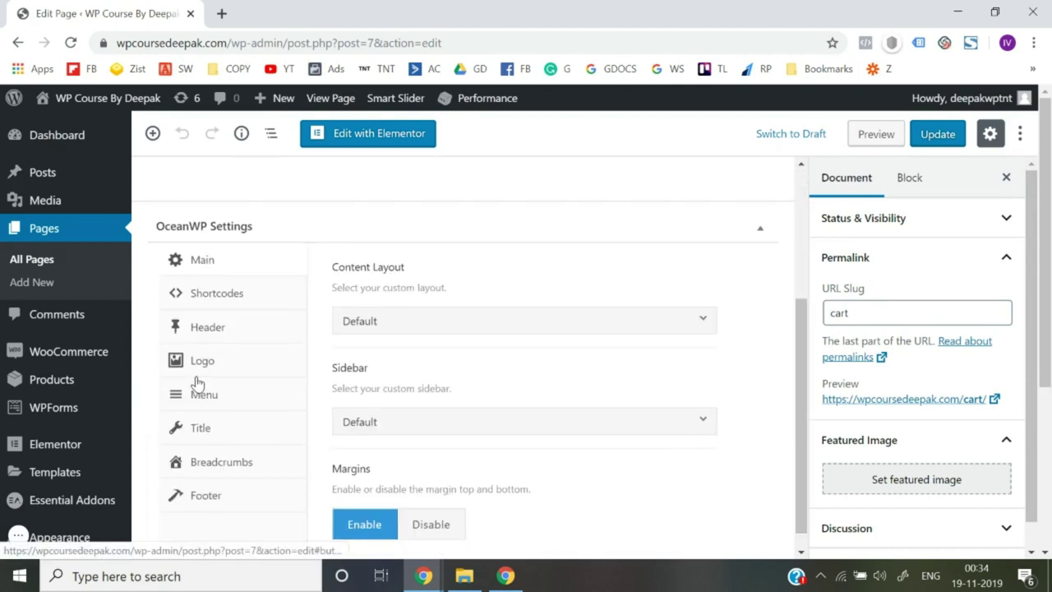
pyautogui.scroll(3, 263, 294)
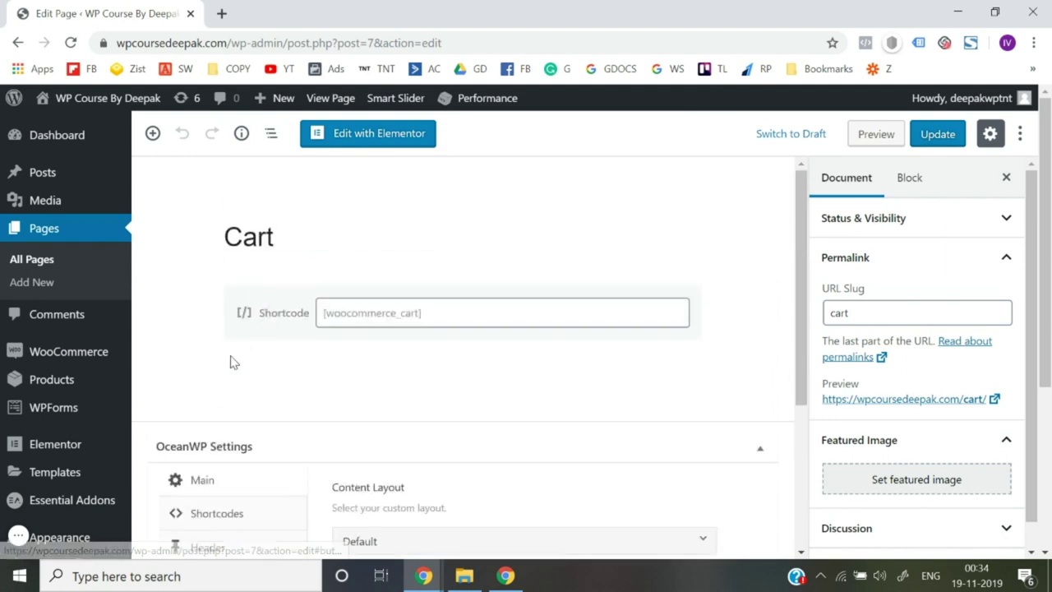
pyautogui.scroll(-3, 230, 359)
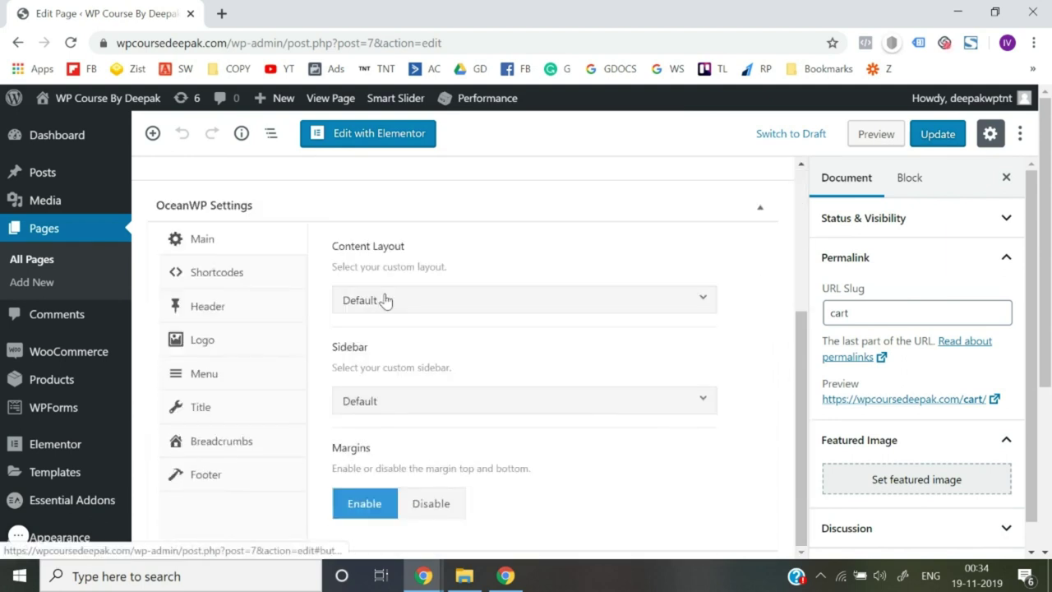
pyautogui.click(386, 301)
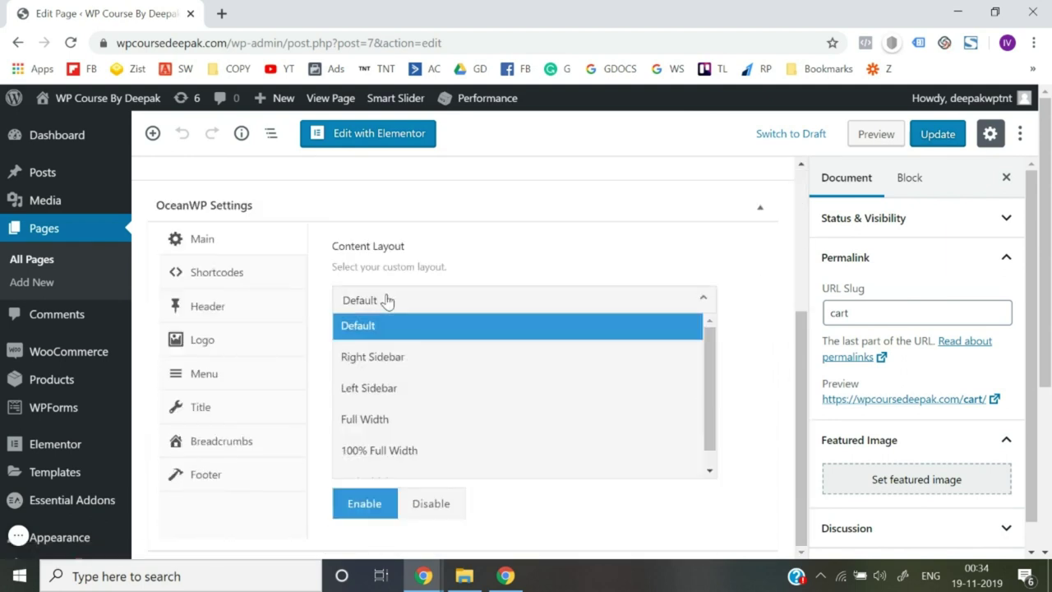
pyautogui.click(404, 435)
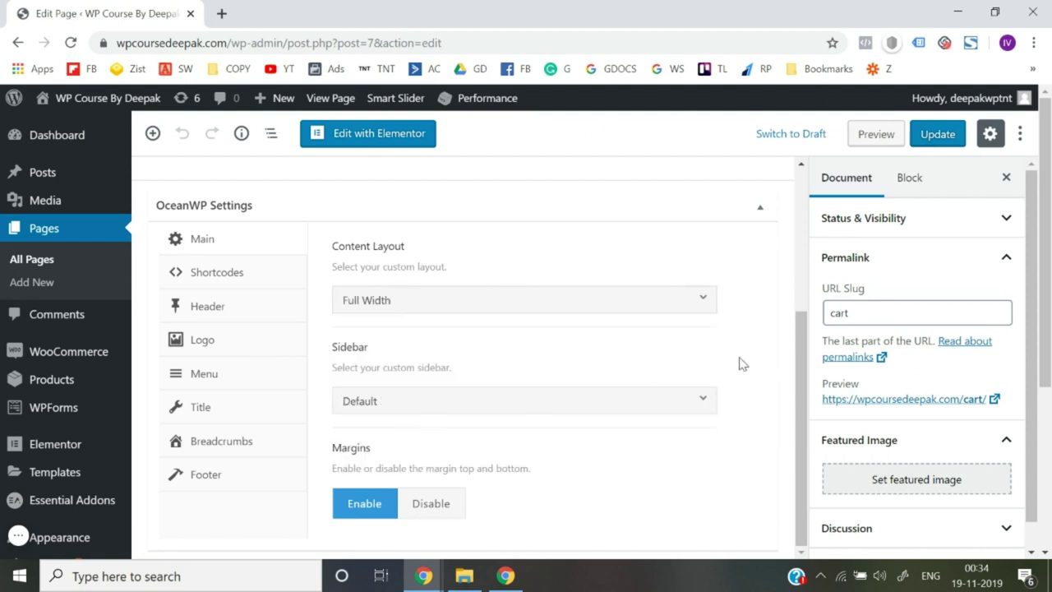
pyautogui.scroll(3, 761, 360)
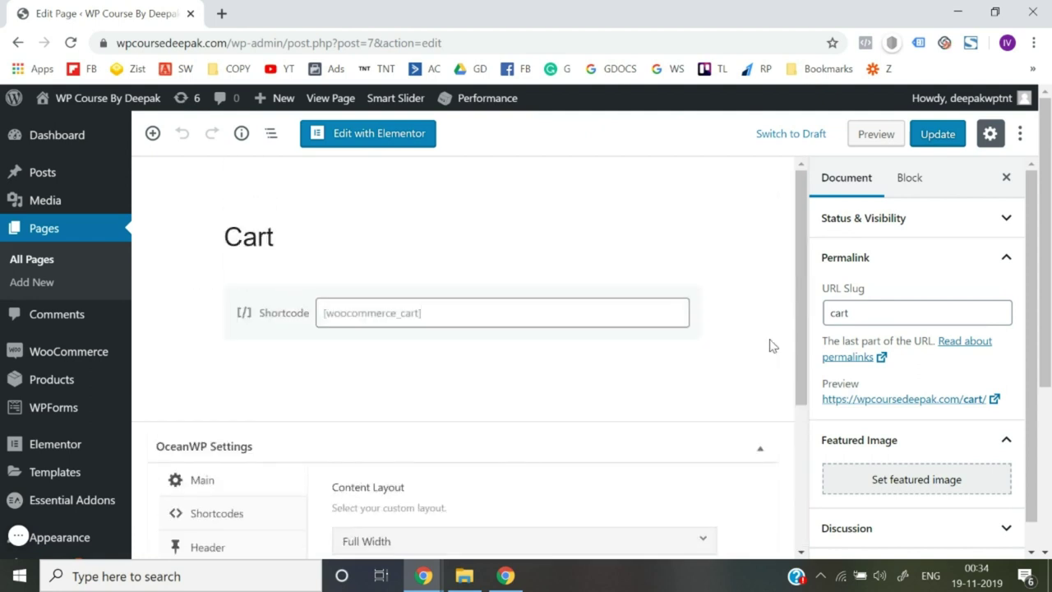
pyautogui.click(938, 135)
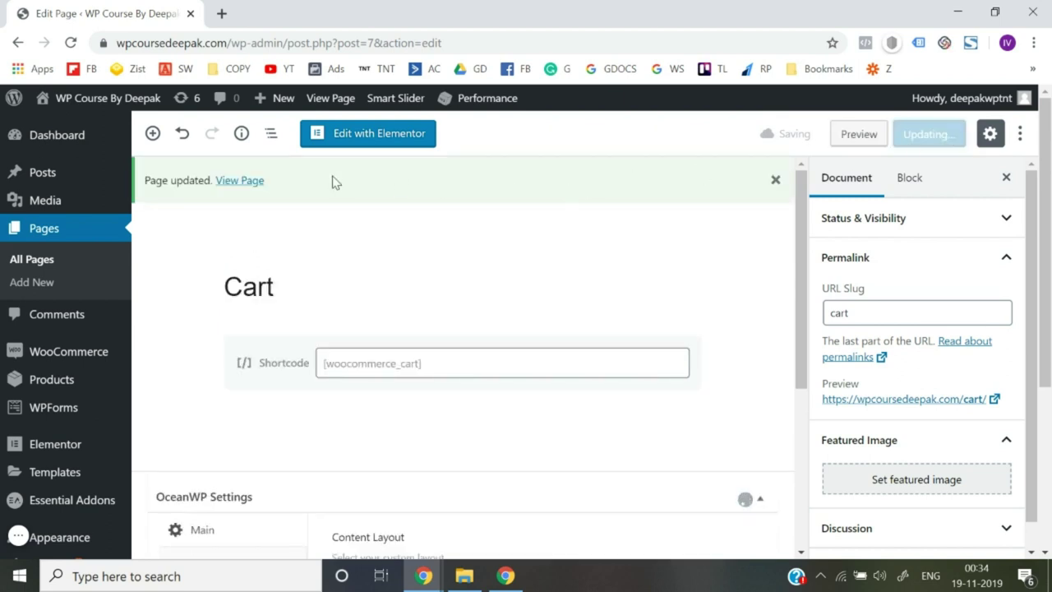
# Step: Open the live site in a new browser tab and go to the Men Black & Silver Solid Kurta product page
pyautogui.moveTo(110, 98)
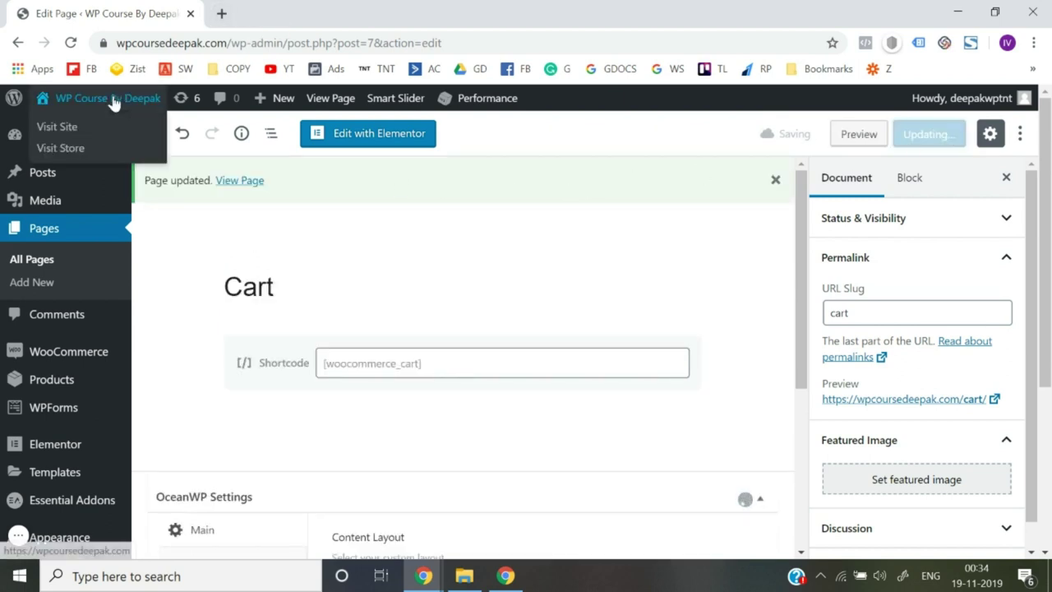
pyautogui.rightClick(62, 128)
pyautogui.click(82, 144)
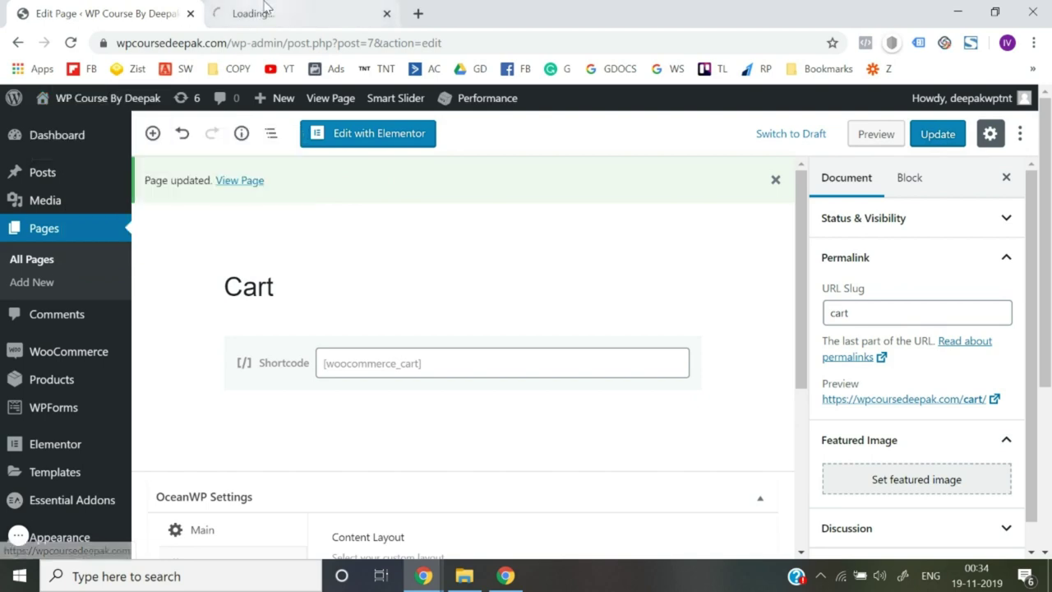
pyautogui.click(265, 8)
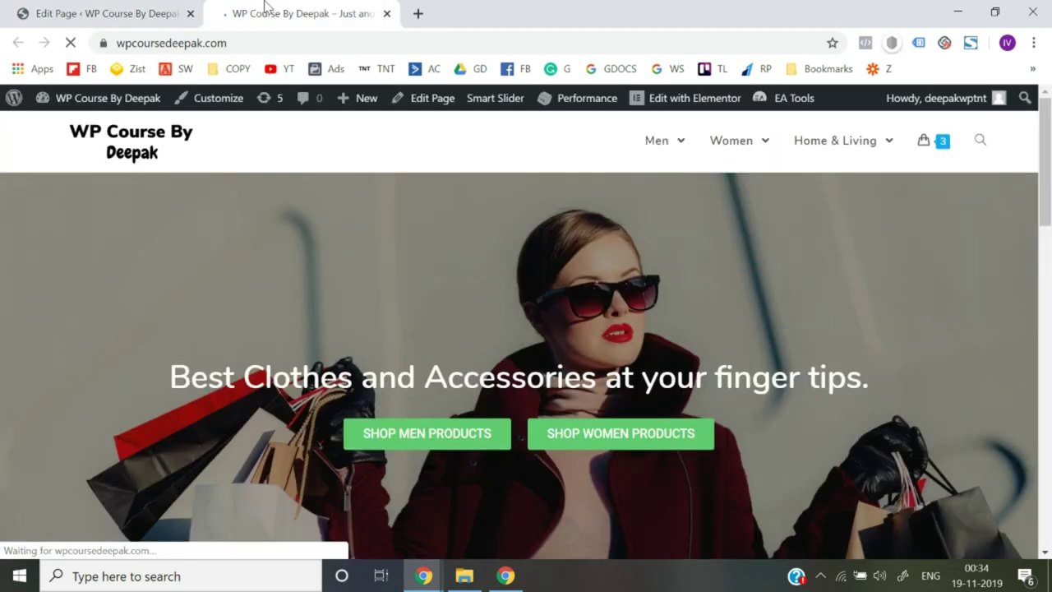
pyautogui.scroll(-5, 352, 369)
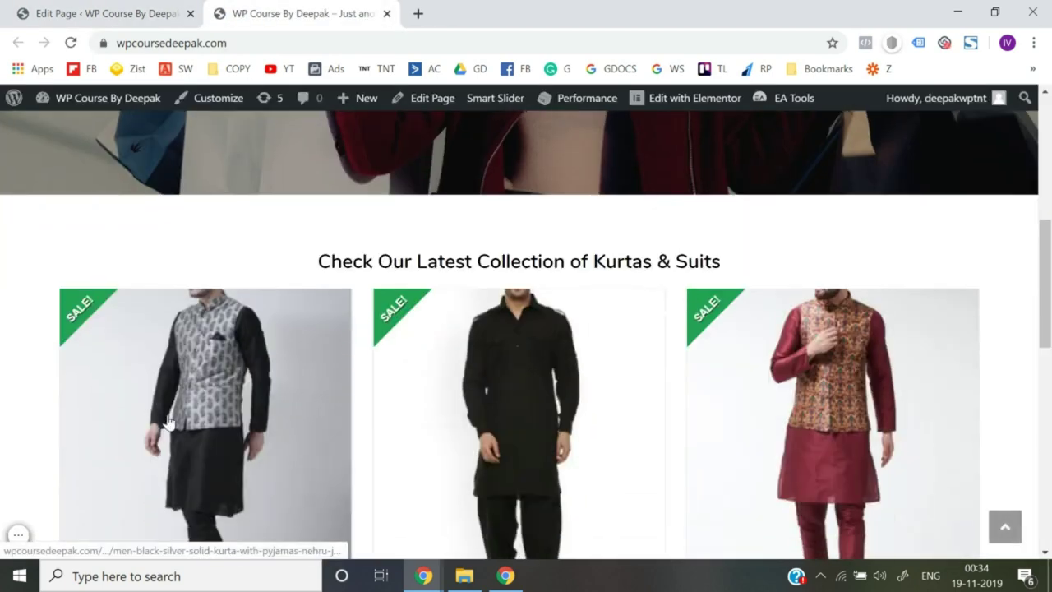
pyautogui.click(168, 420)
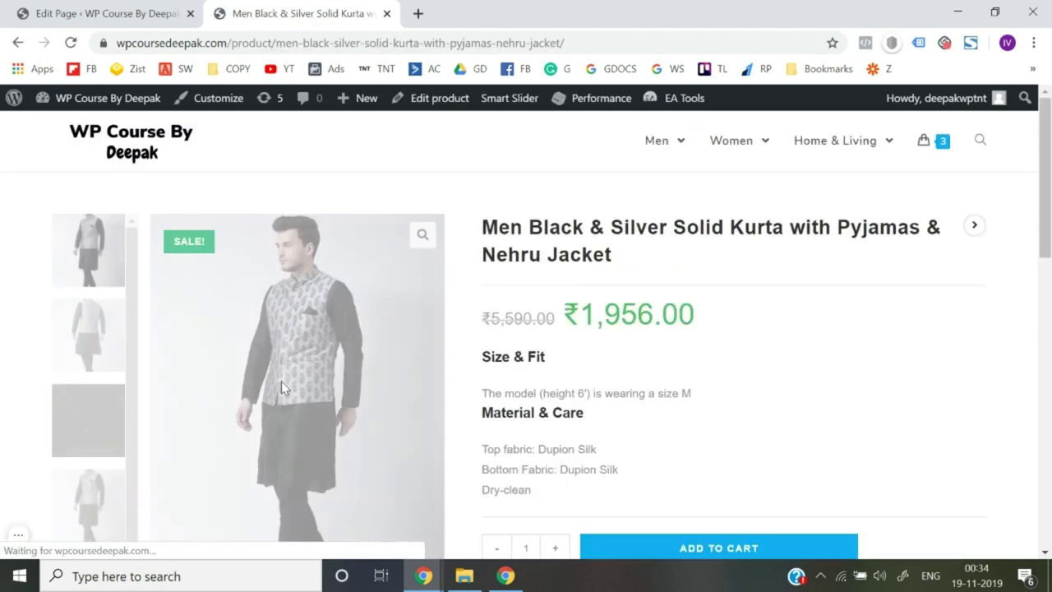
# Step: Add the Men Black & Silver Solid Kurta to the cart and review the cart page's layout from table to totals
pyautogui.scroll(-1, 667, 303)
pyautogui.click(689, 445)
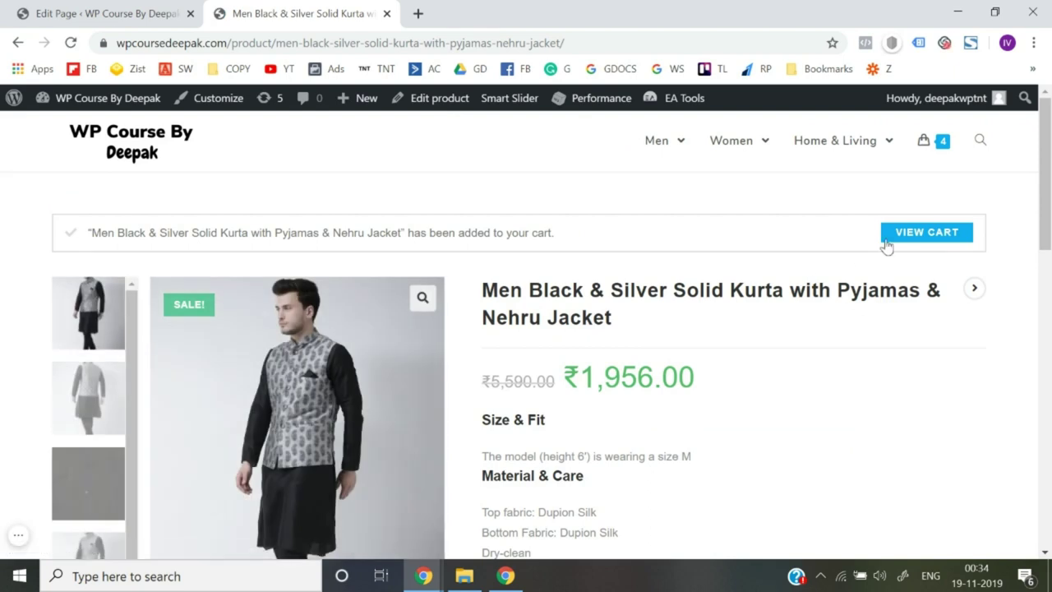
pyautogui.click(918, 234)
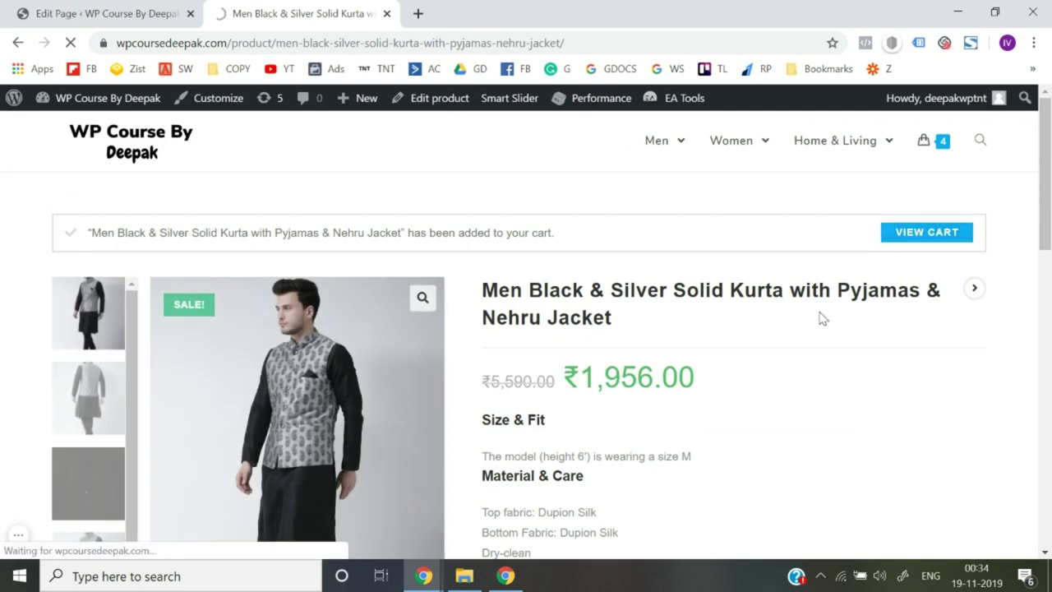
pyautogui.scroll(-3, 551, 350)
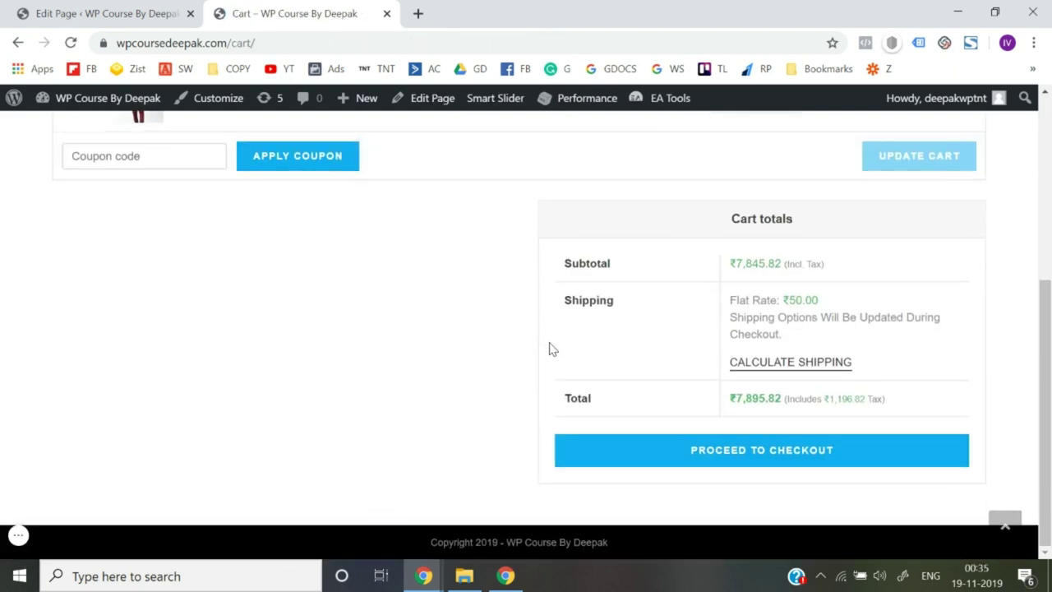
pyautogui.scroll(3, 550, 350)
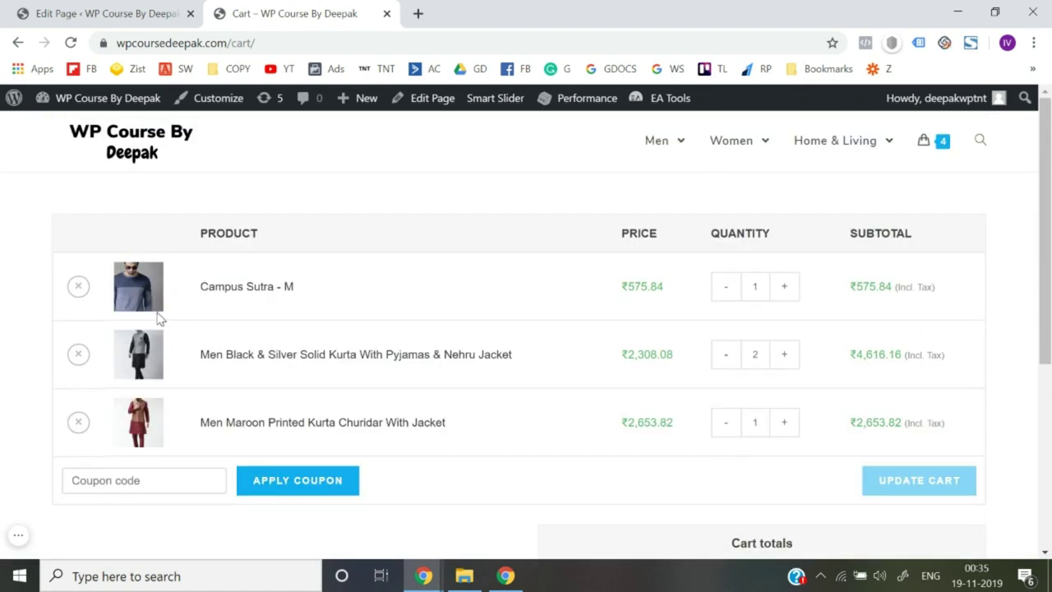
# Step: Remove every product from the cart and return to the shop's home page
pyautogui.click(78, 285)
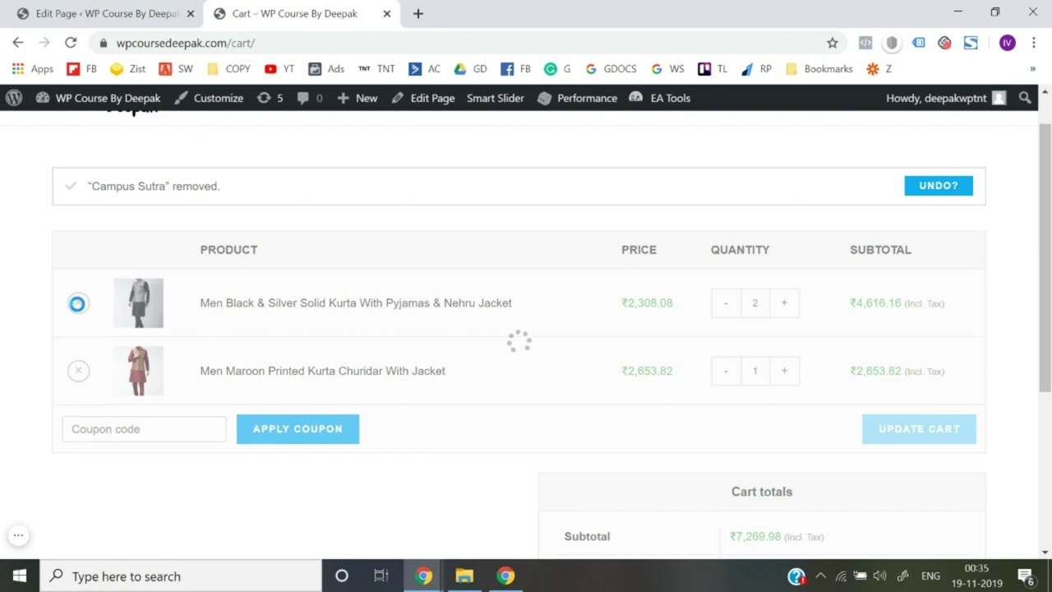
pyautogui.click(78, 303)
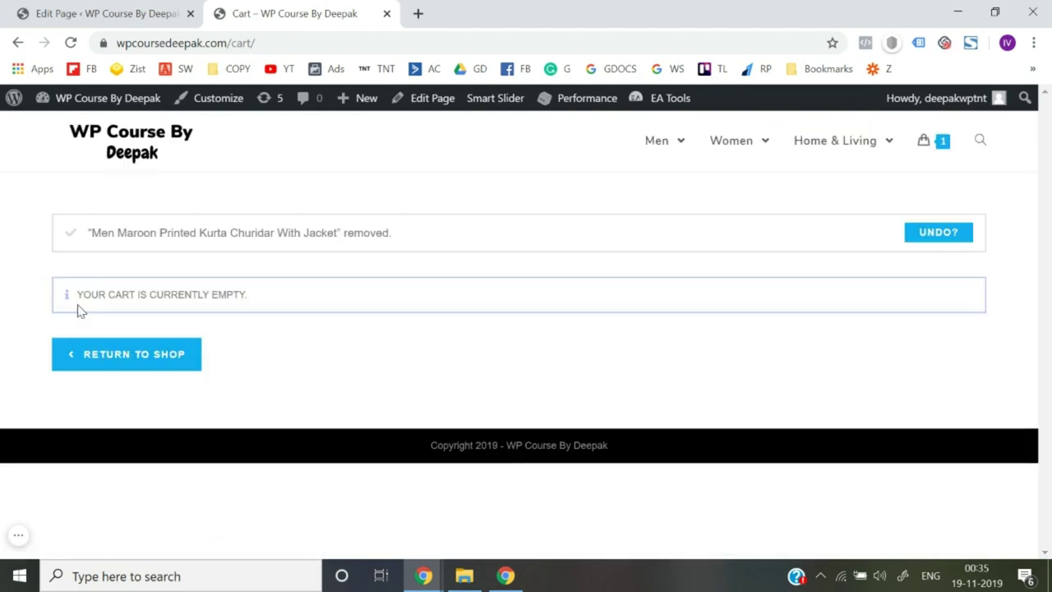
pyautogui.click(156, 357)
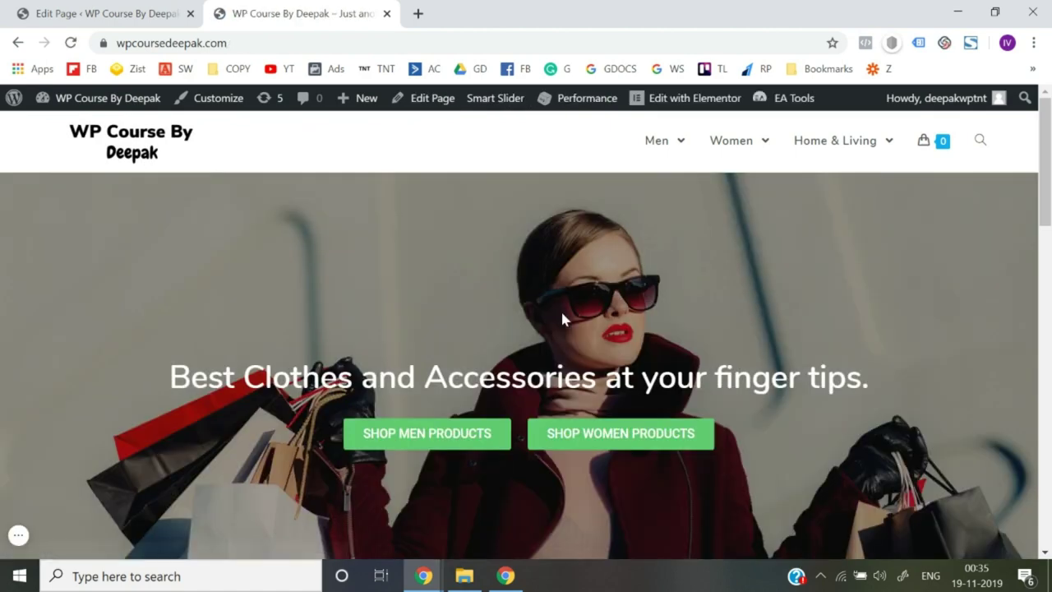
# Step: Review the home page down to its footer and open the site's WordPress dashboard
pyautogui.scroll(-10, 561, 312)
pyautogui.scroll(-5, 561, 320)
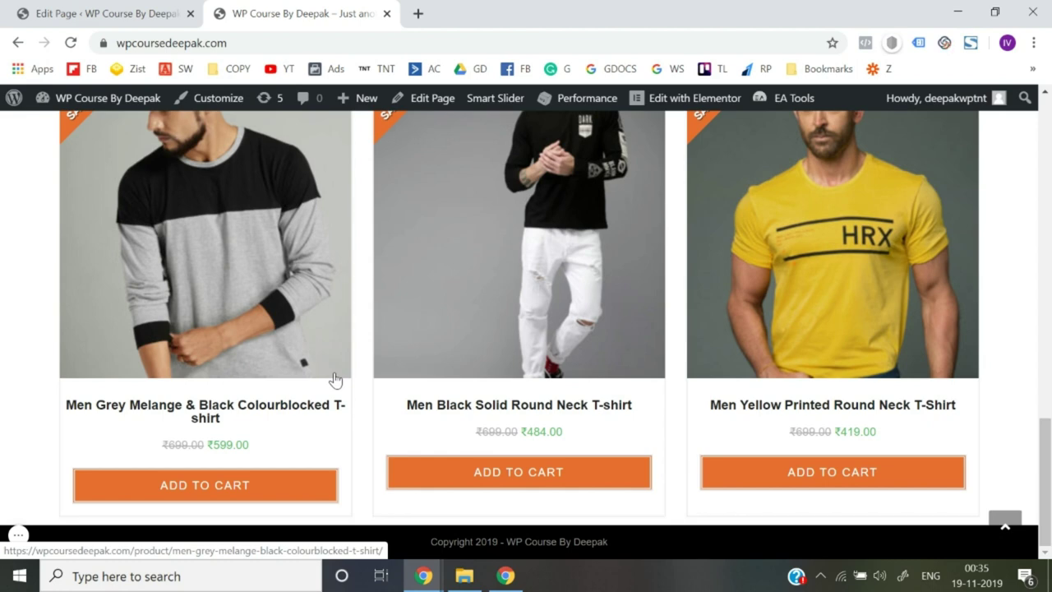
pyautogui.moveTo(98, 108)
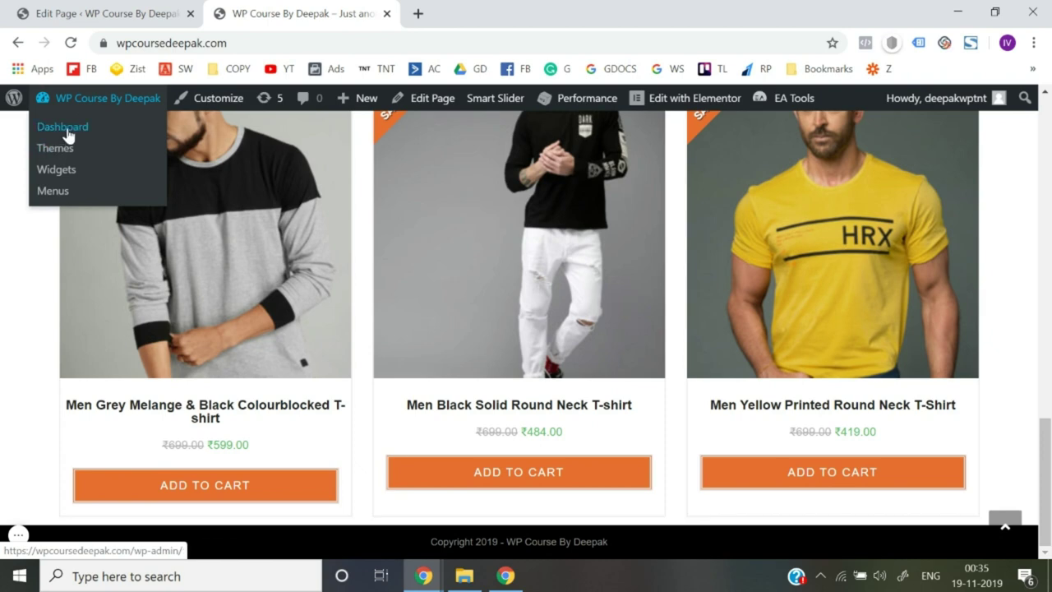
pyautogui.click(66, 131)
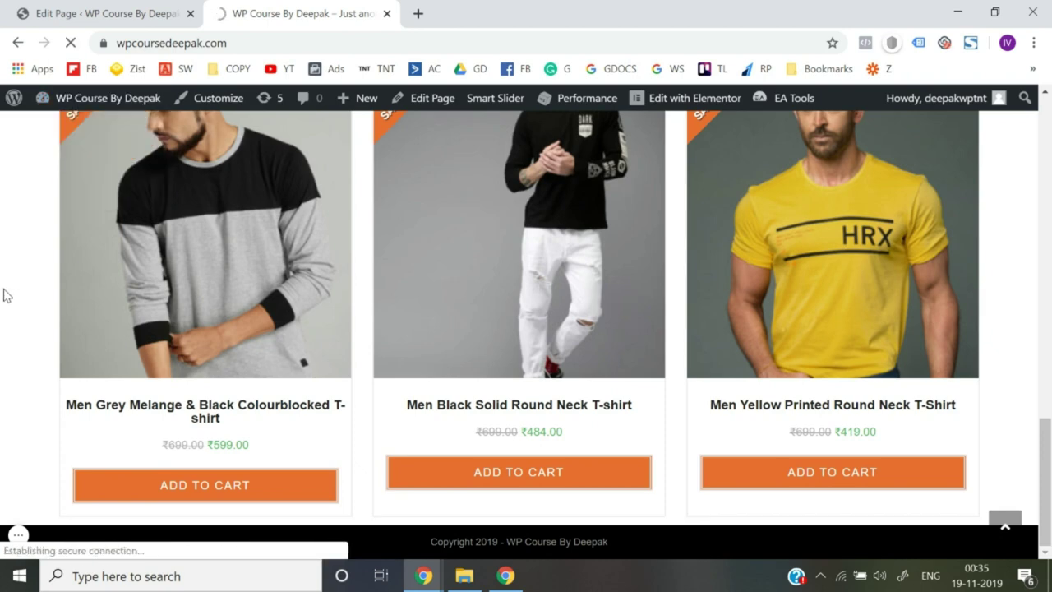
# Step: Open the live site in a separate browser tab from the Cart page editor and view the home page's footer
pyautogui.click(107, 13)
pyautogui.moveTo(74, 98)
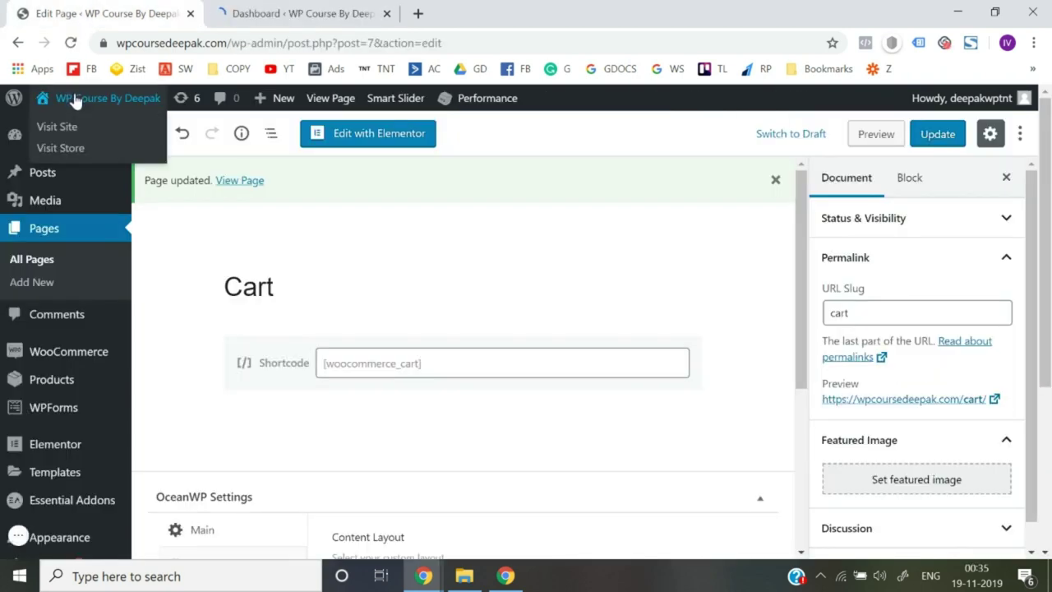
pyautogui.rightClick(58, 129)
pyautogui.click(74, 138)
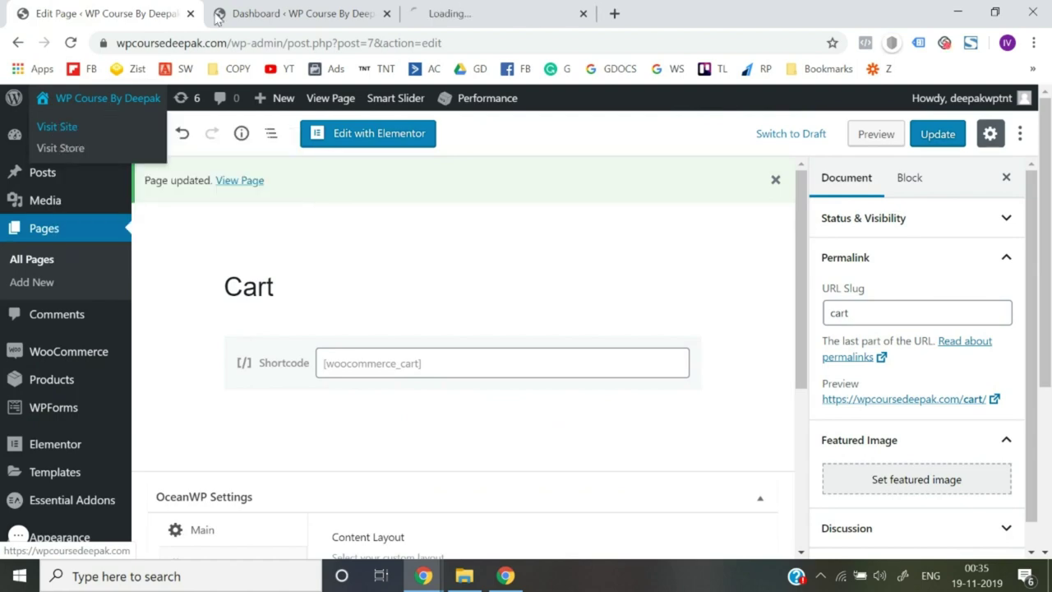
pyautogui.click(468, 8)
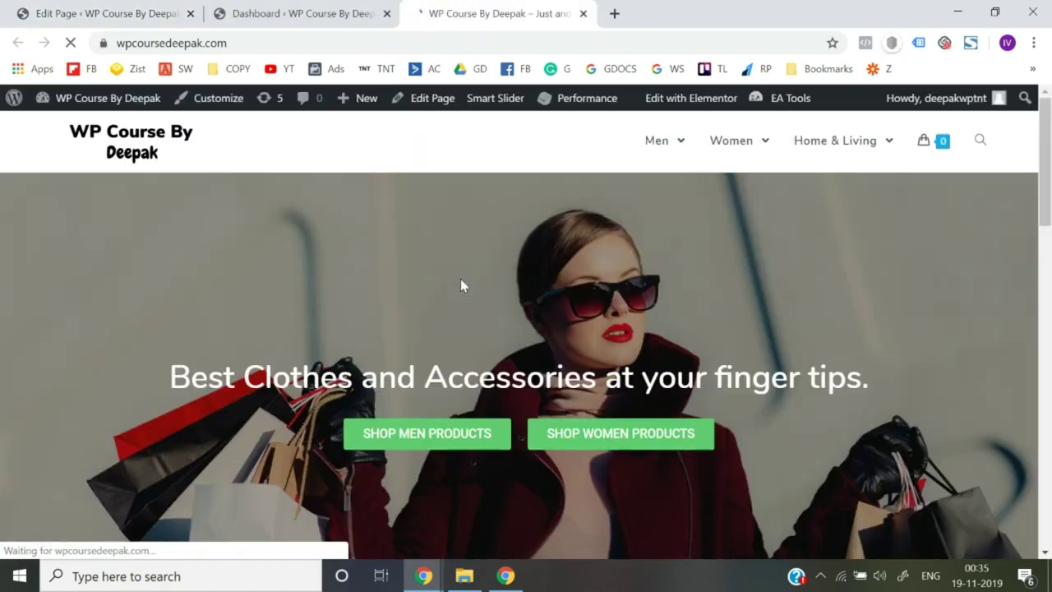
pyautogui.scroll(-15, 460, 283)
pyautogui.scroll(-2, 242, 505)
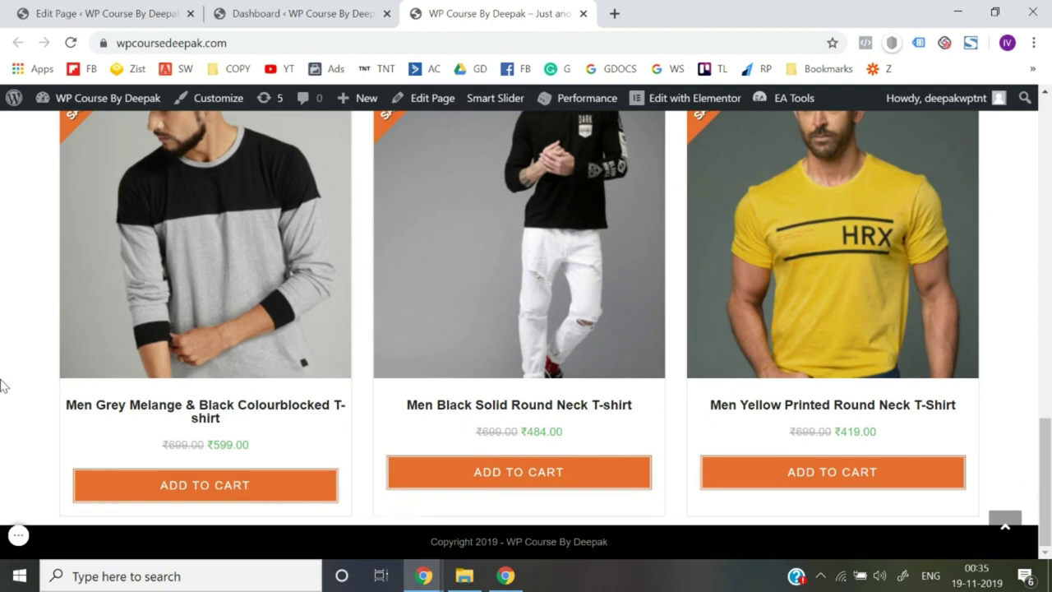
# Step: Return to the dashboard tab and open My Library from the OceanWP Theme Panel
pyautogui.click(149, 10)
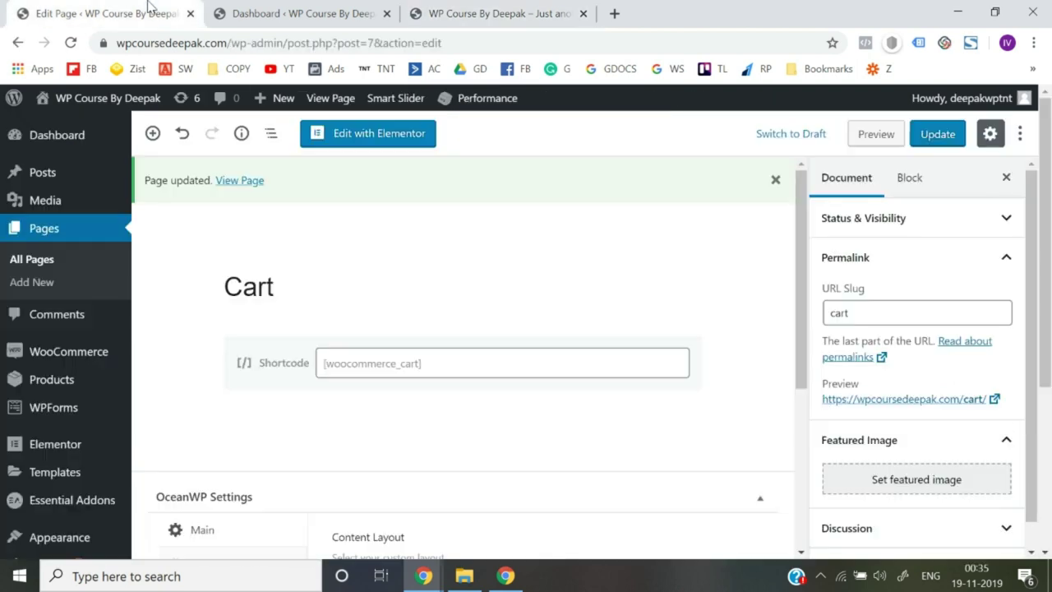
pyautogui.click(300, 13)
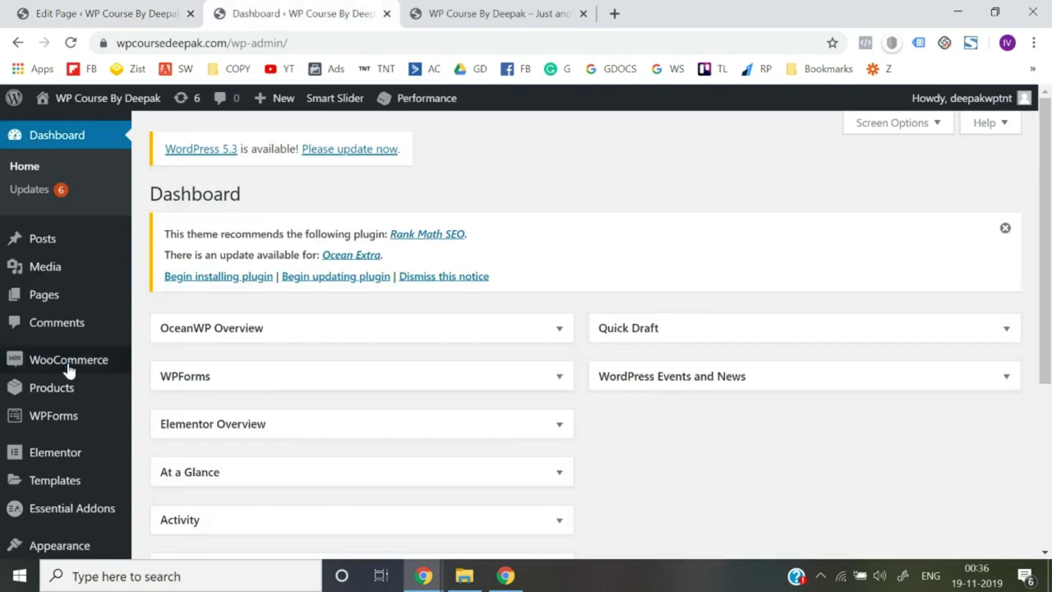
pyautogui.scroll(-2, 71, 370)
pyautogui.moveTo(72, 373)
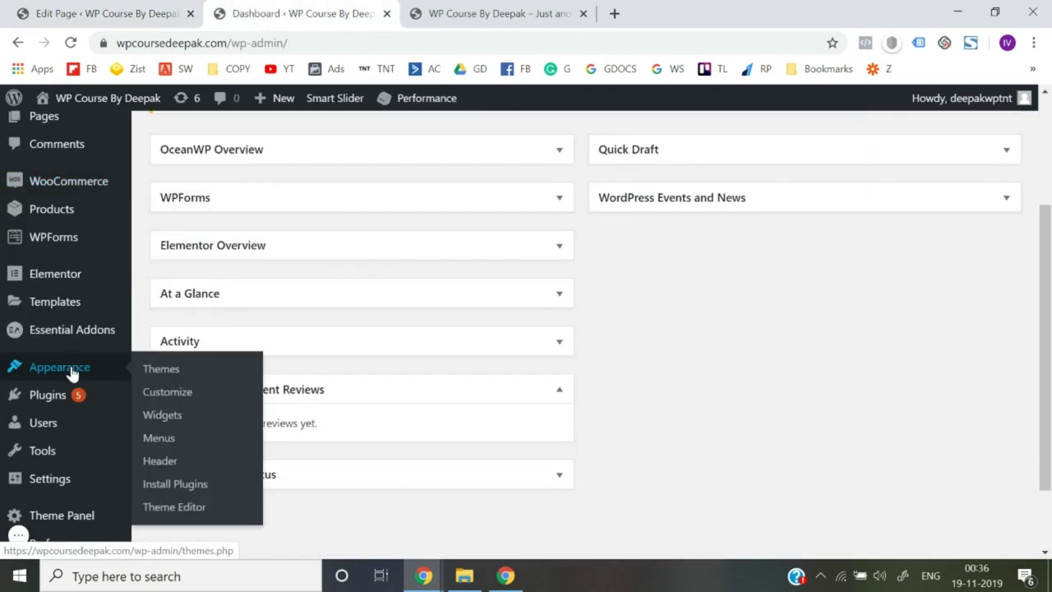
pyautogui.moveTo(63, 484)
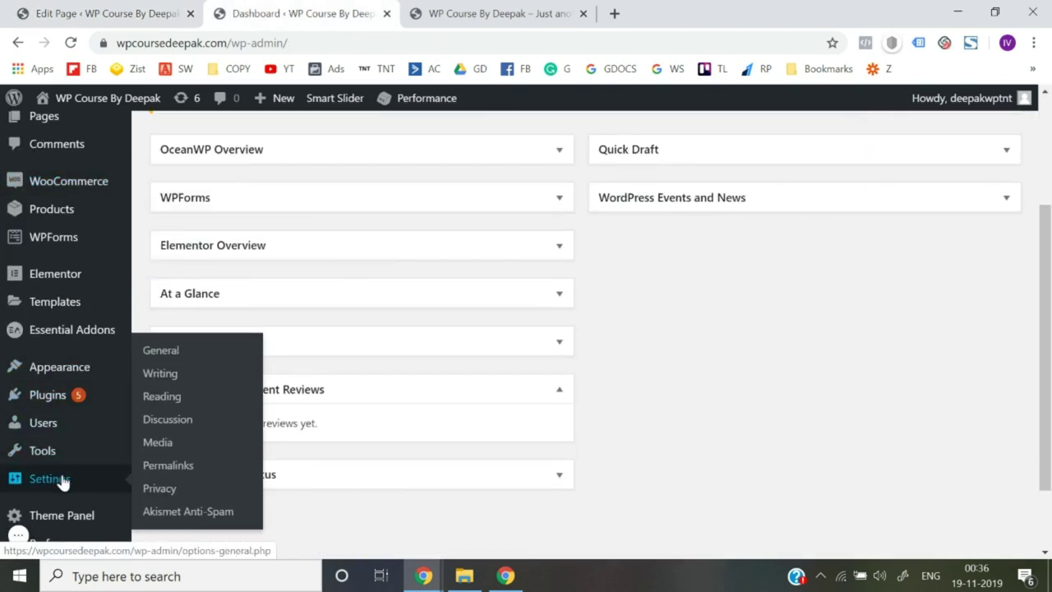
pyautogui.moveTo(75, 521)
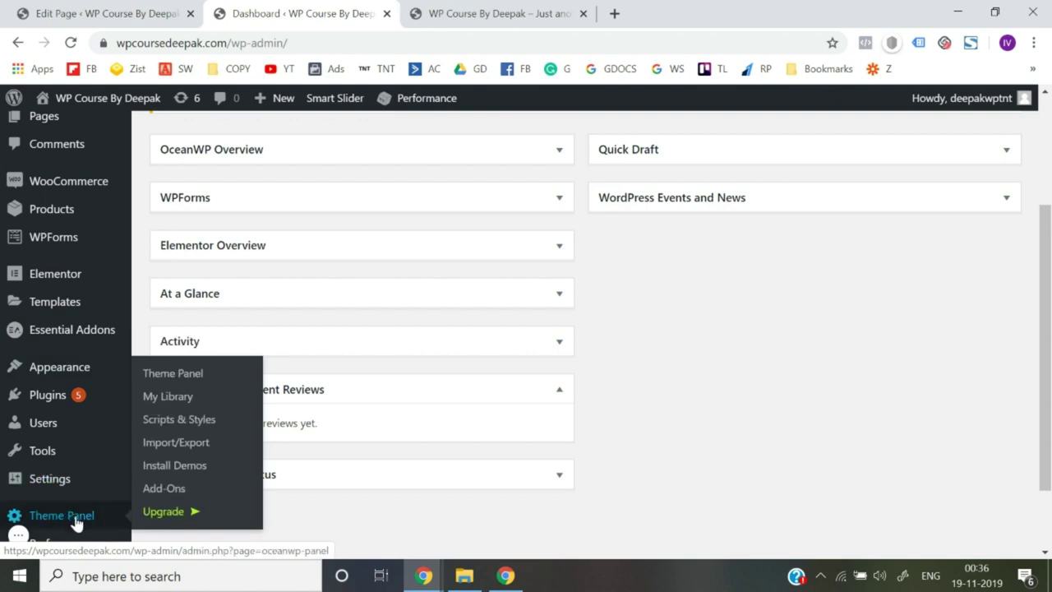
pyautogui.click(173, 400)
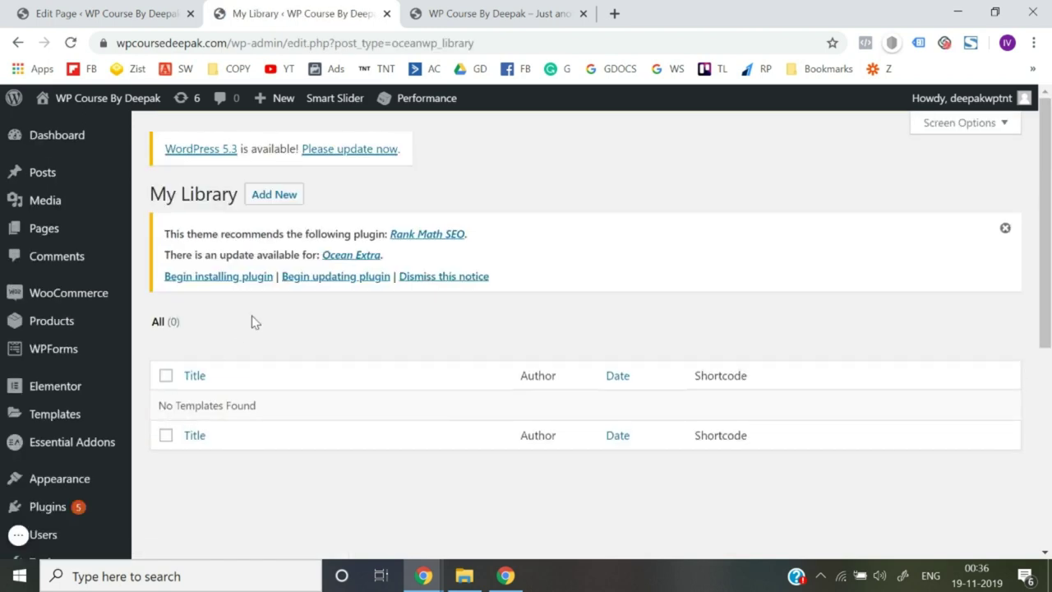
# Step: Add a new library template titled "Footer Widget" and publish it
pyautogui.click(282, 203)
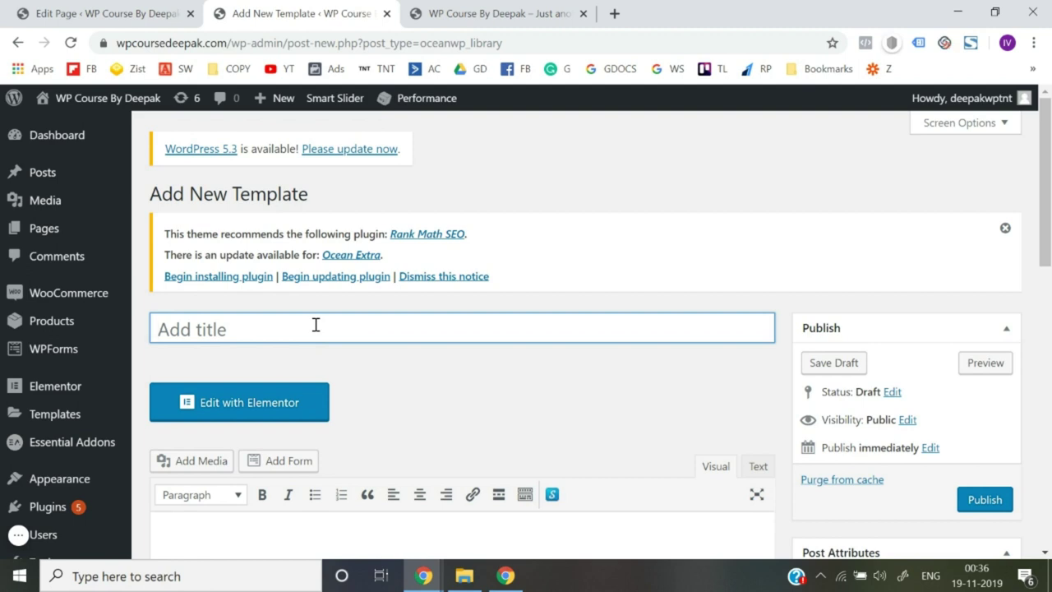
pyautogui.write('Footer W')
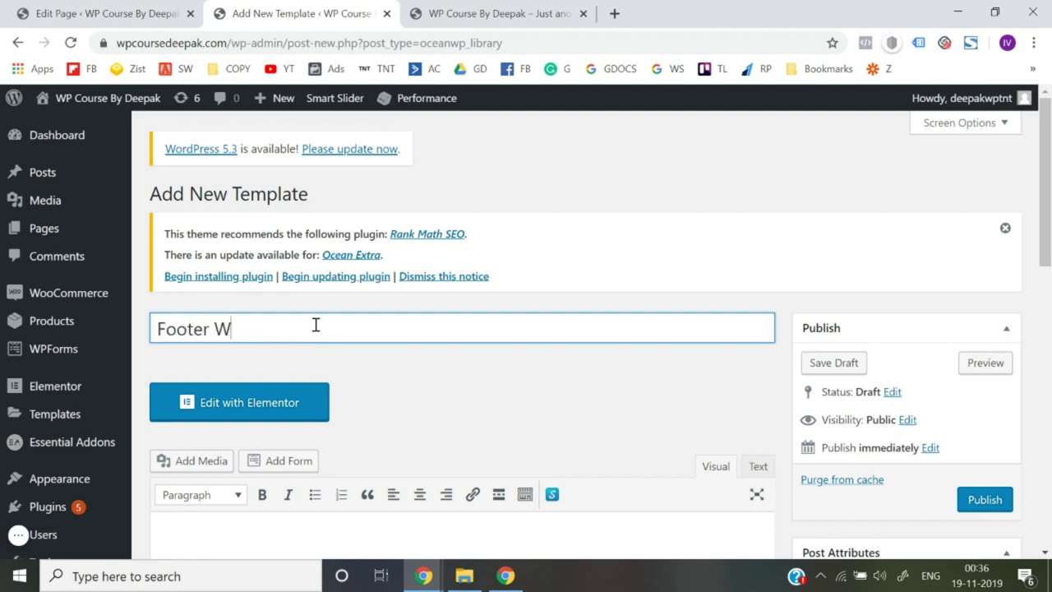
pyautogui.write('idget')
pyautogui.click(545, 305)
pyautogui.scroll(-2, 547, 304)
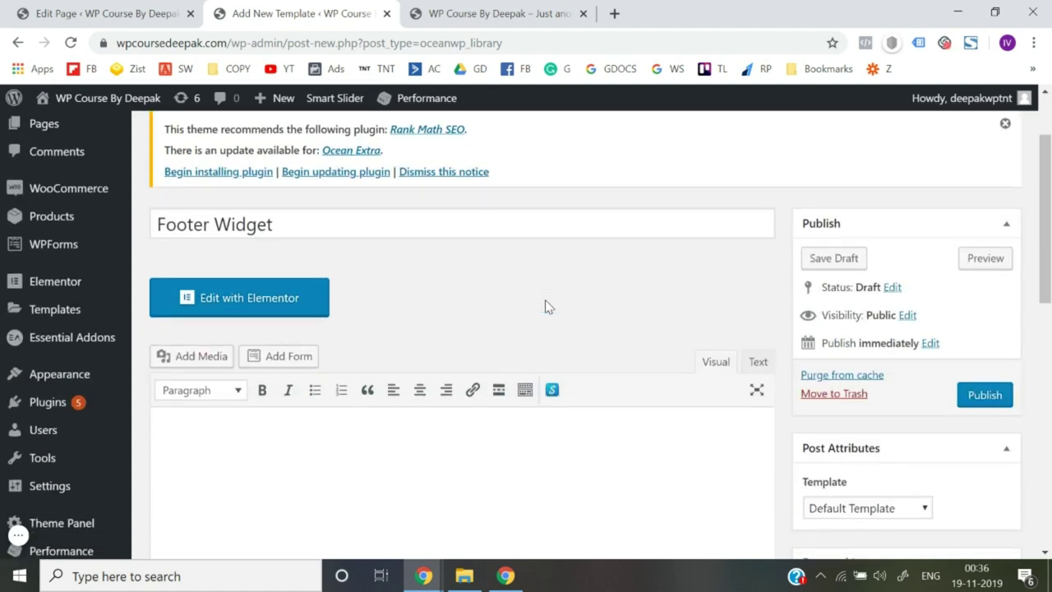
pyautogui.click(977, 406)
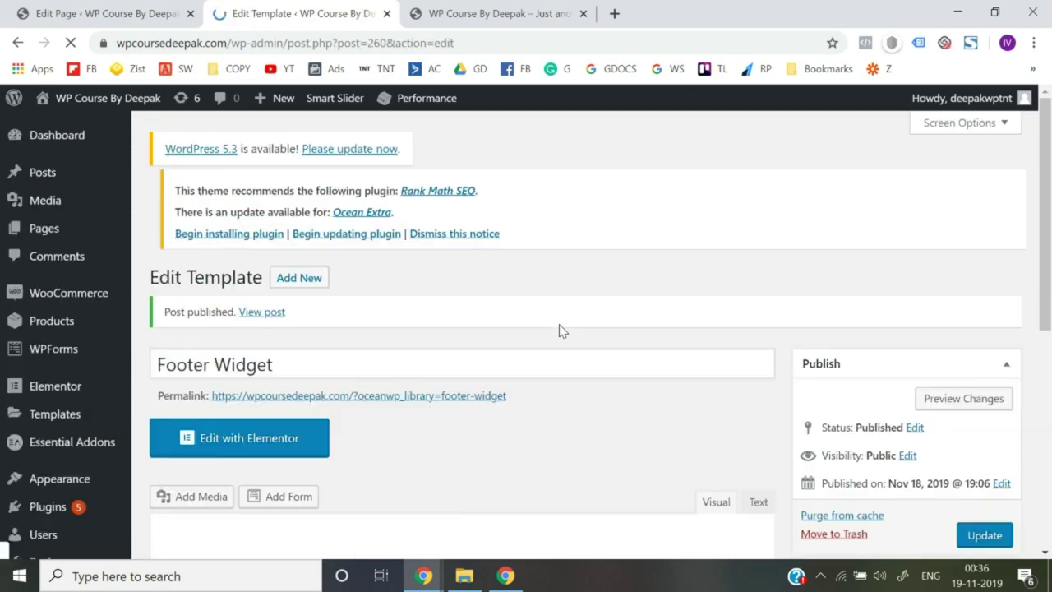
# Step: Set the Footer Widget template's Content Layout to 100% Full Width in the OceanWP settings and update it
pyautogui.scroll(-15, 561, 329)
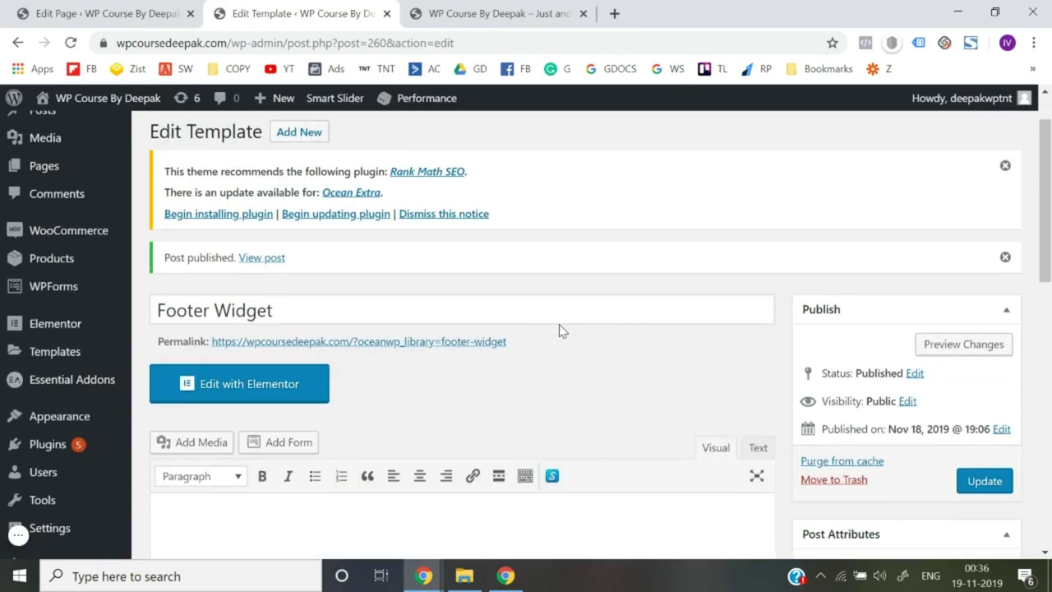
pyautogui.scroll(3, 558, 330)
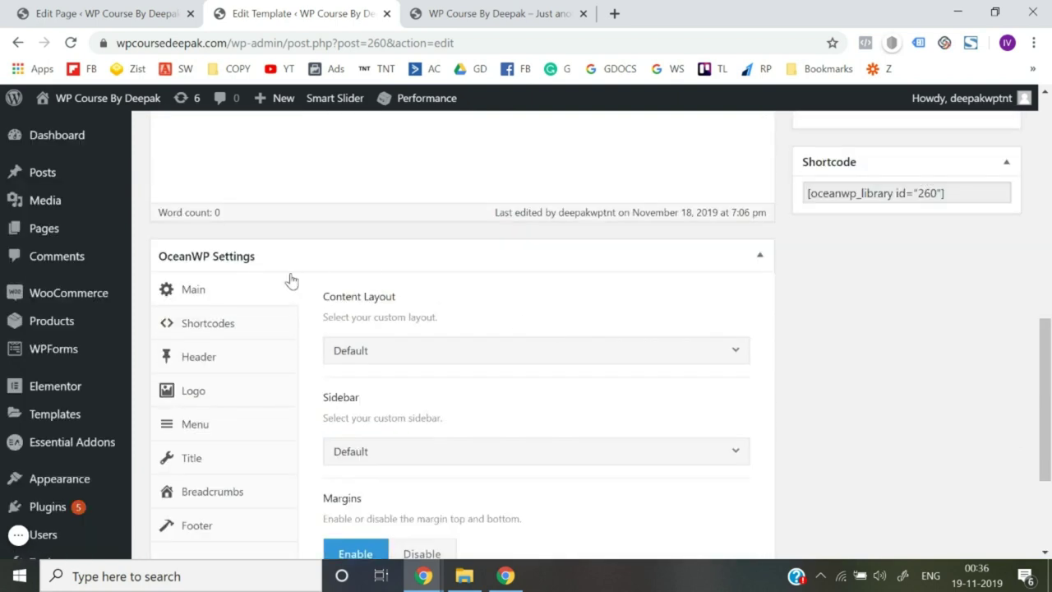
pyautogui.click(411, 352)
pyautogui.scroll(-1, 412, 481)
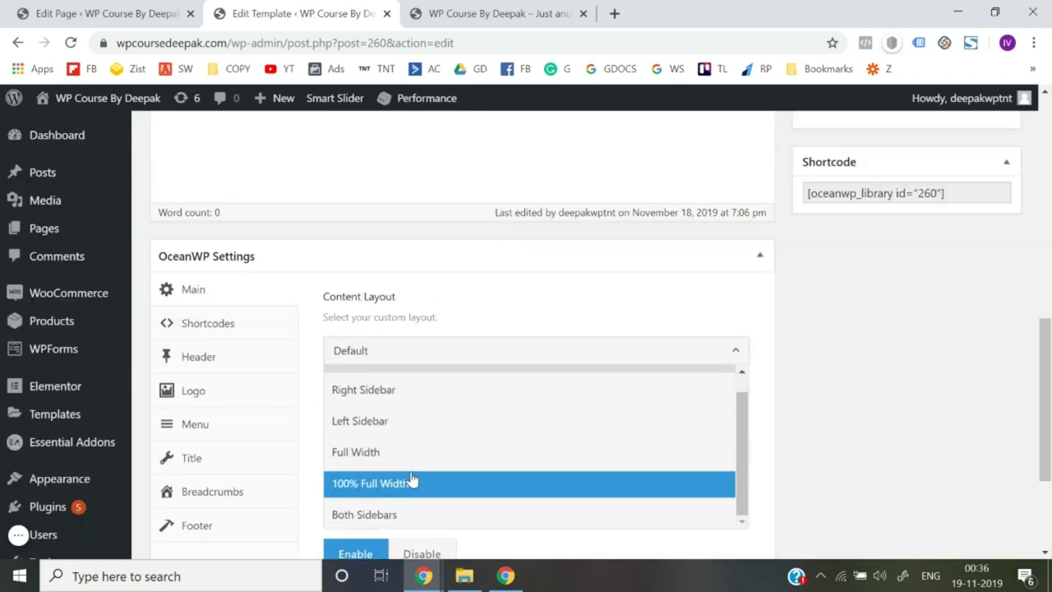
pyautogui.click(409, 483)
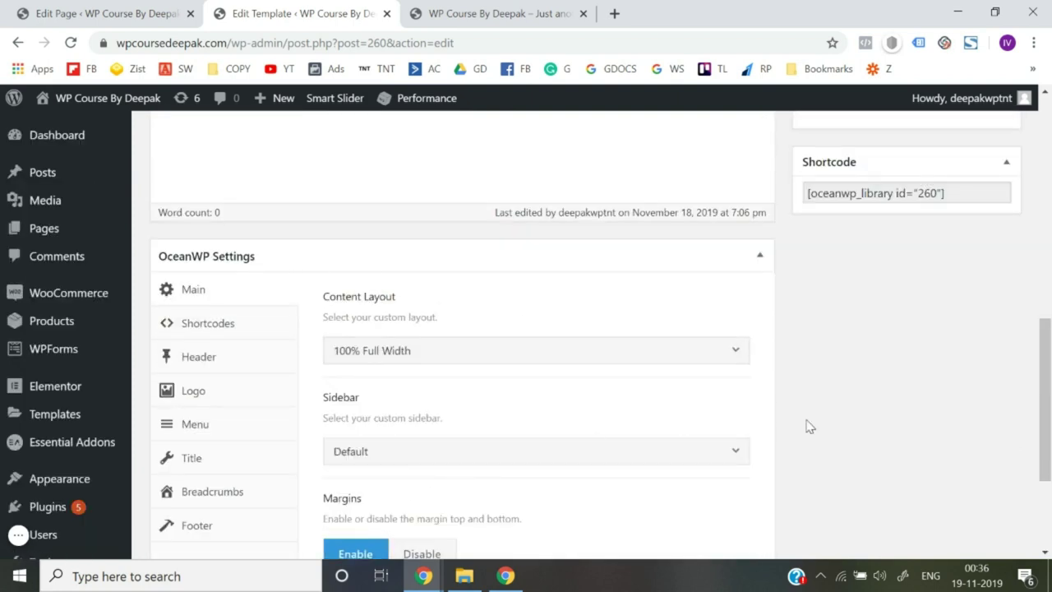
pyautogui.scroll(3, 809, 426)
pyautogui.click(984, 155)
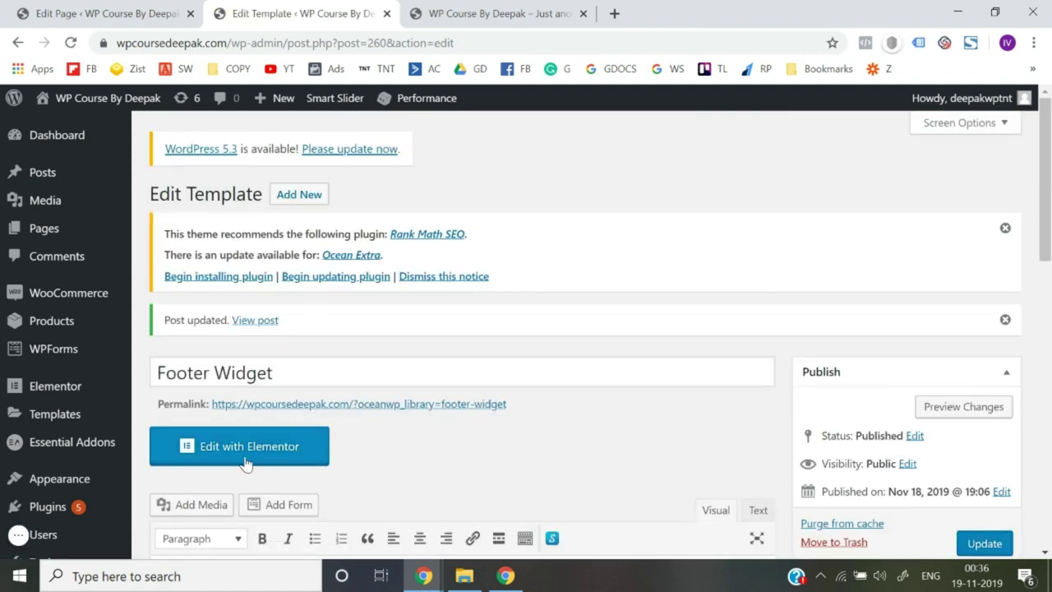
# Step: Open the Footer Widget template in Elementor and insert a section with four equal columns, checking the live site's footer for reference
pyautogui.click(247, 458)
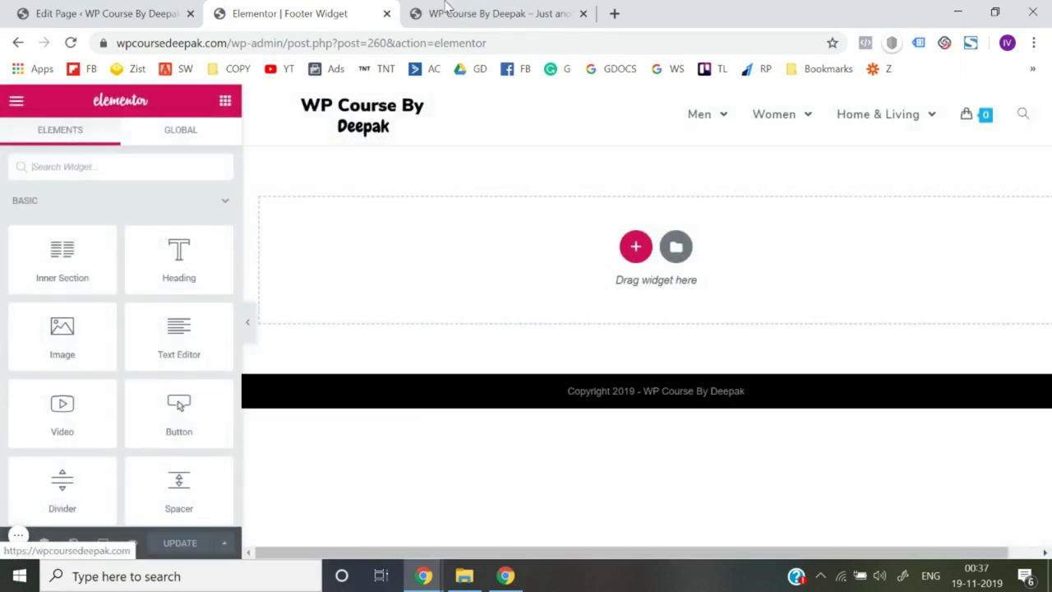
pyautogui.click(493, 14)
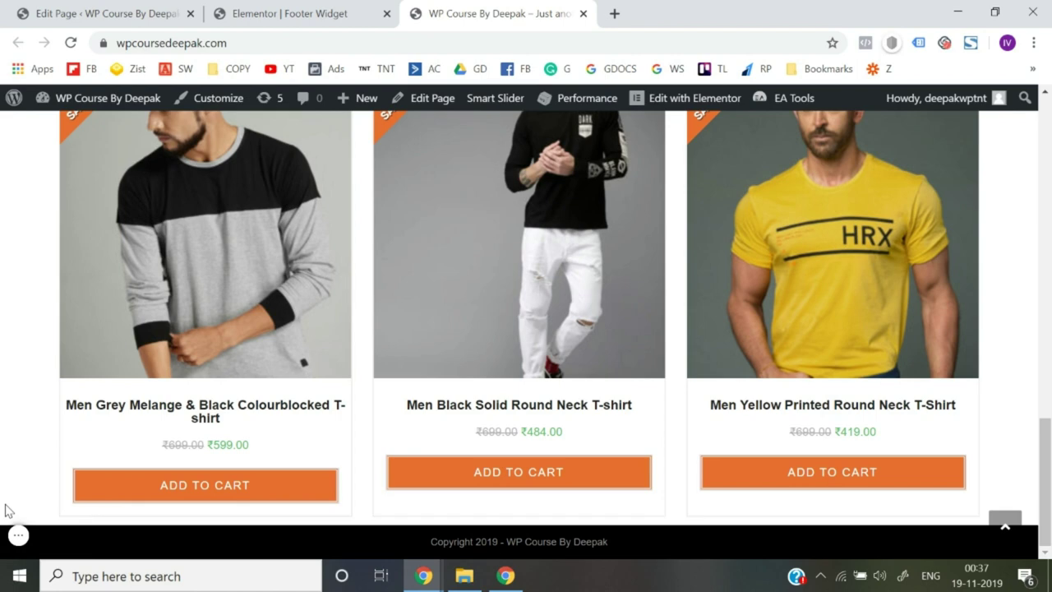
pyautogui.click(298, 13)
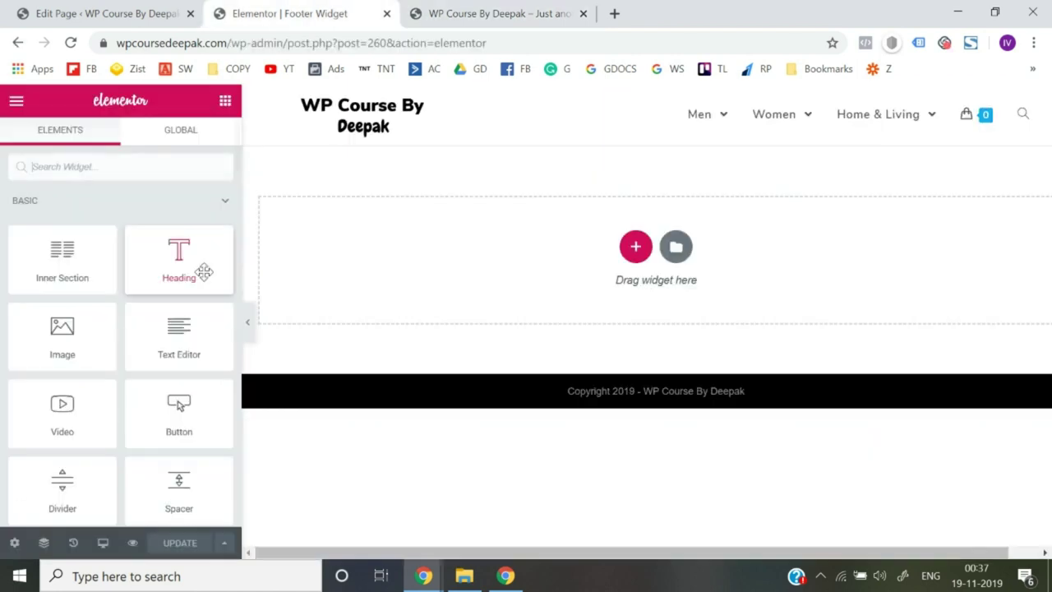
pyautogui.click(636, 246)
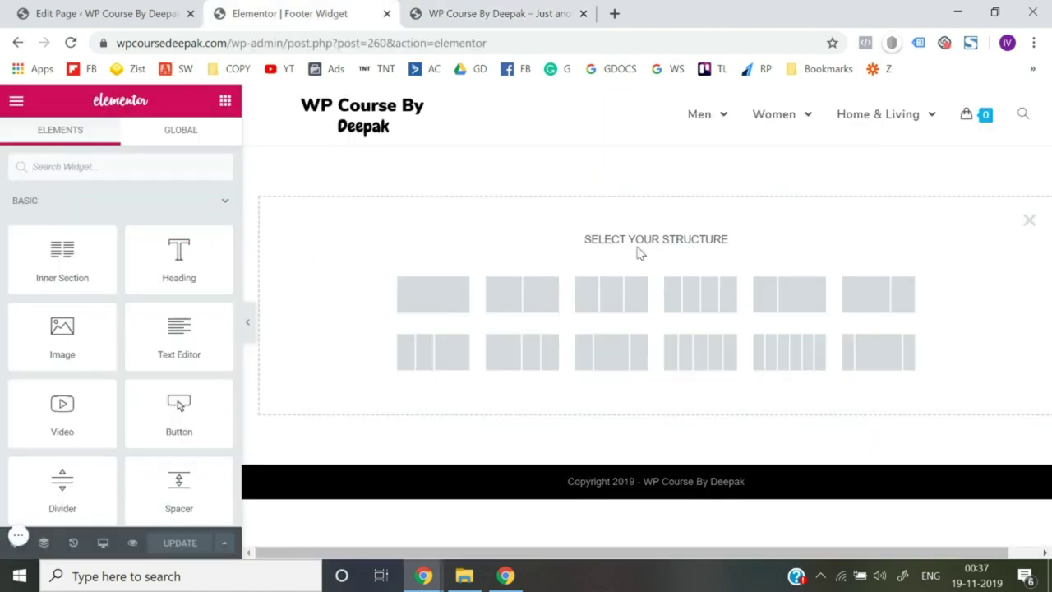
pyautogui.click(707, 312)
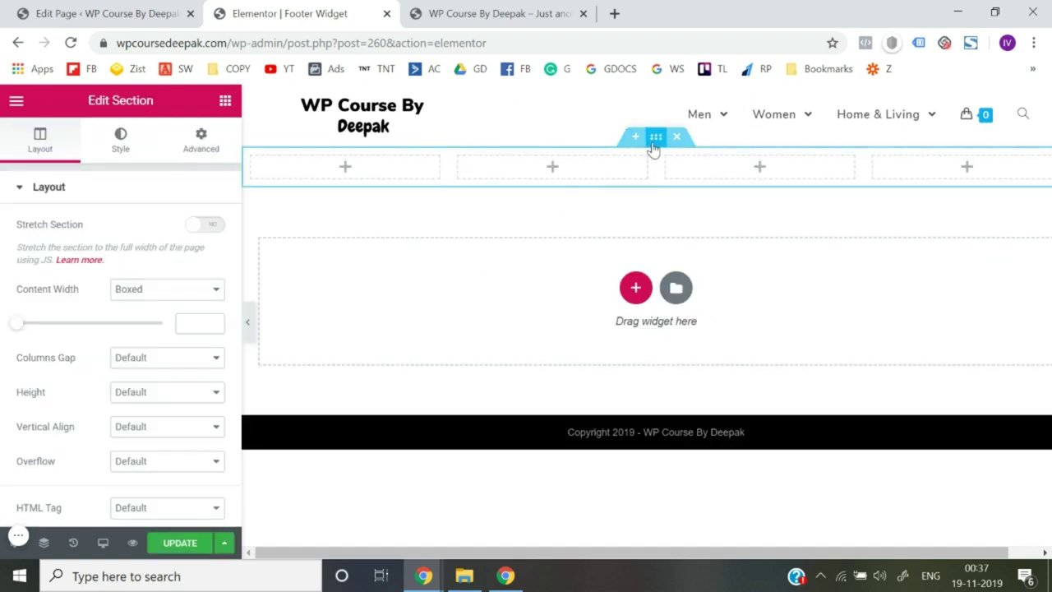
# Step: Set the four-column section's background type to Classic and open its background color picker
pyautogui.click(112, 145)
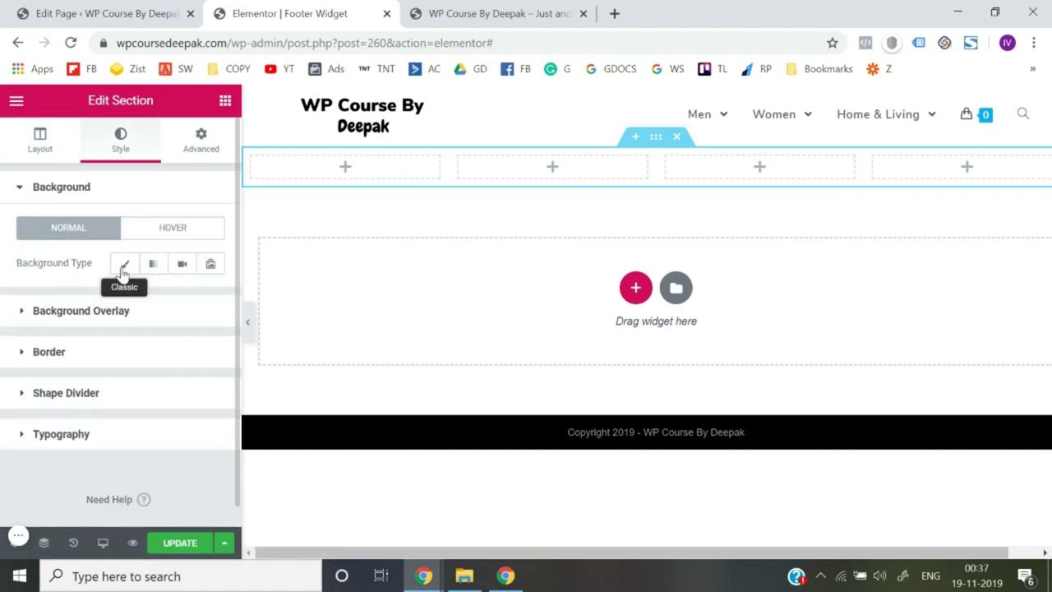
pyautogui.click(125, 263)
pyautogui.click(205, 300)
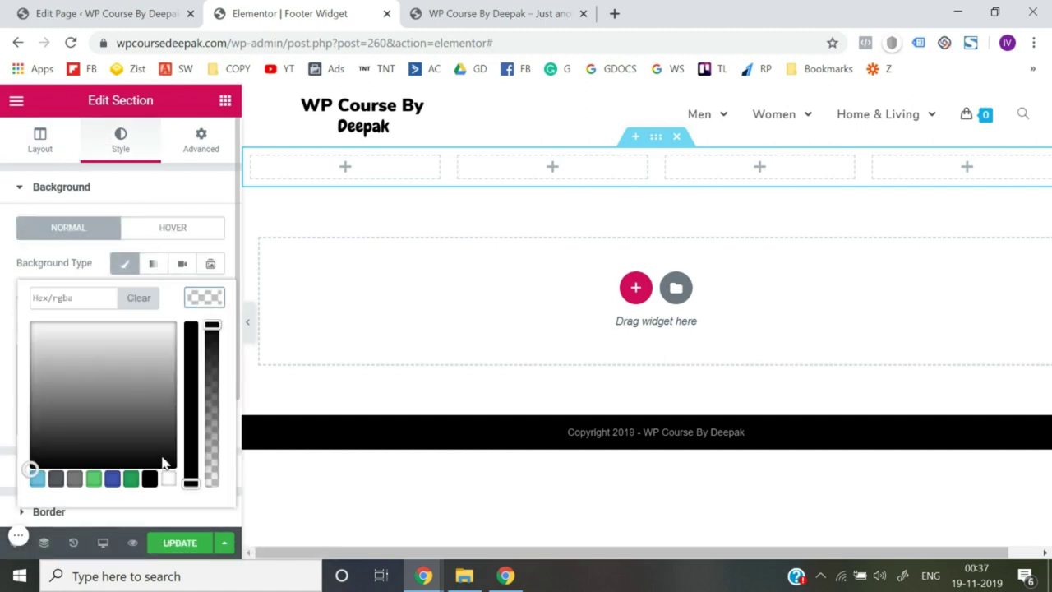
# Step: Search Google for Color Hunt in a new browser tab and open the colorhunt.co palettes site
pyautogui.click(614, 13)
pyautogui.write('color')
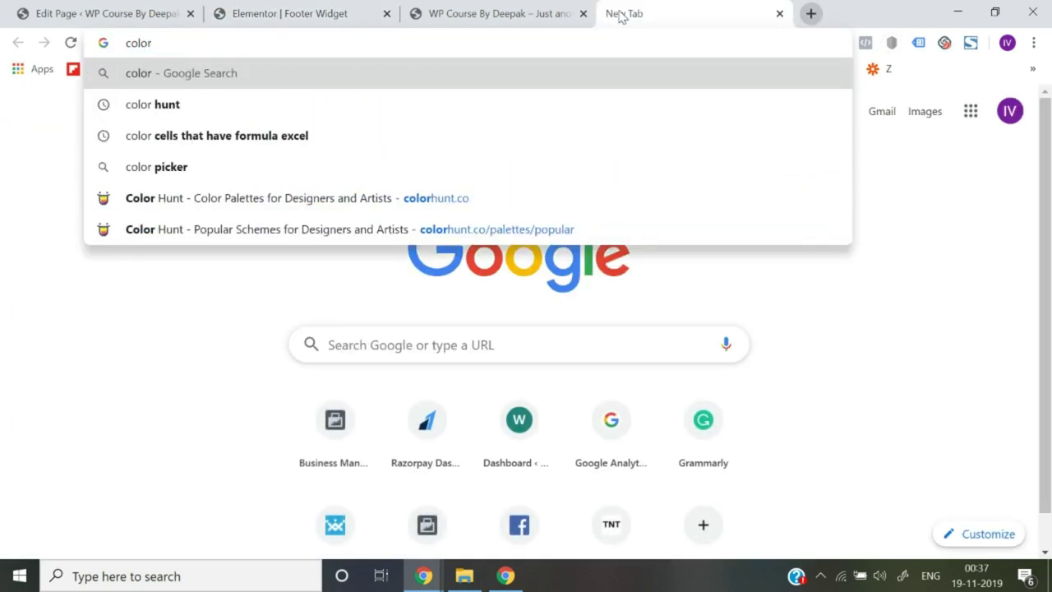
pyautogui.write('hubt')
pyautogui.press('Return')
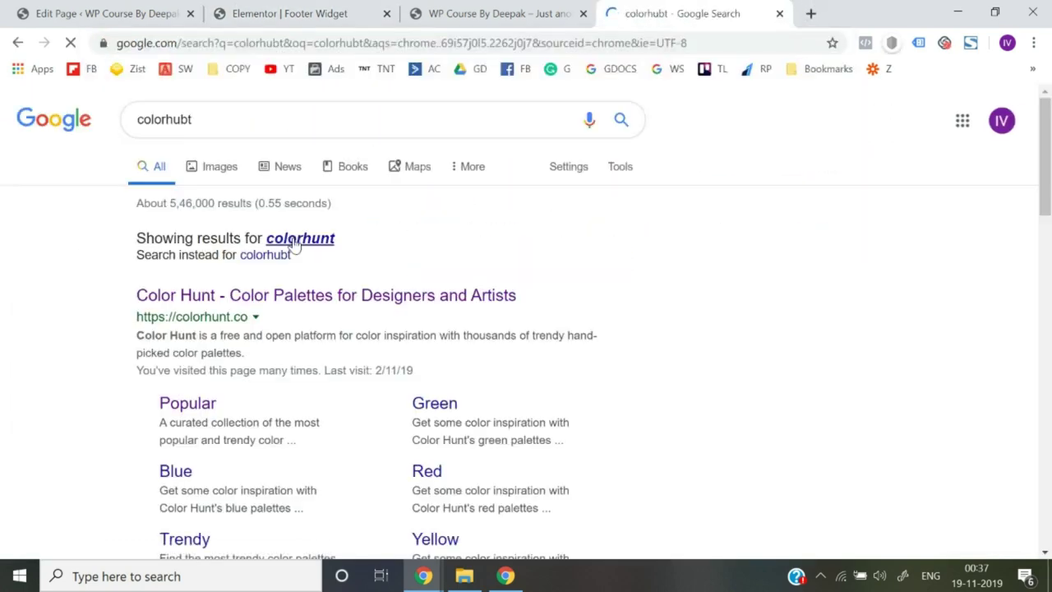
pyautogui.click(231, 297)
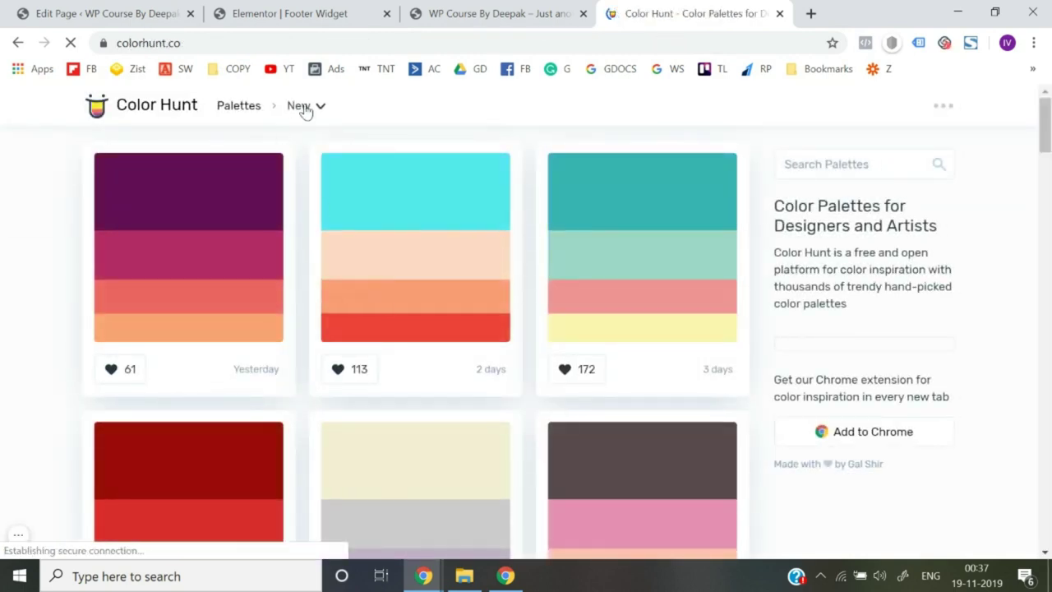
# Step: Copy #393E46 from the first palette in Color Hunt's popular collection and apply it as the four-column section's background color in Elementor
pyautogui.moveTo(304, 111)
pyautogui.click(328, 205)
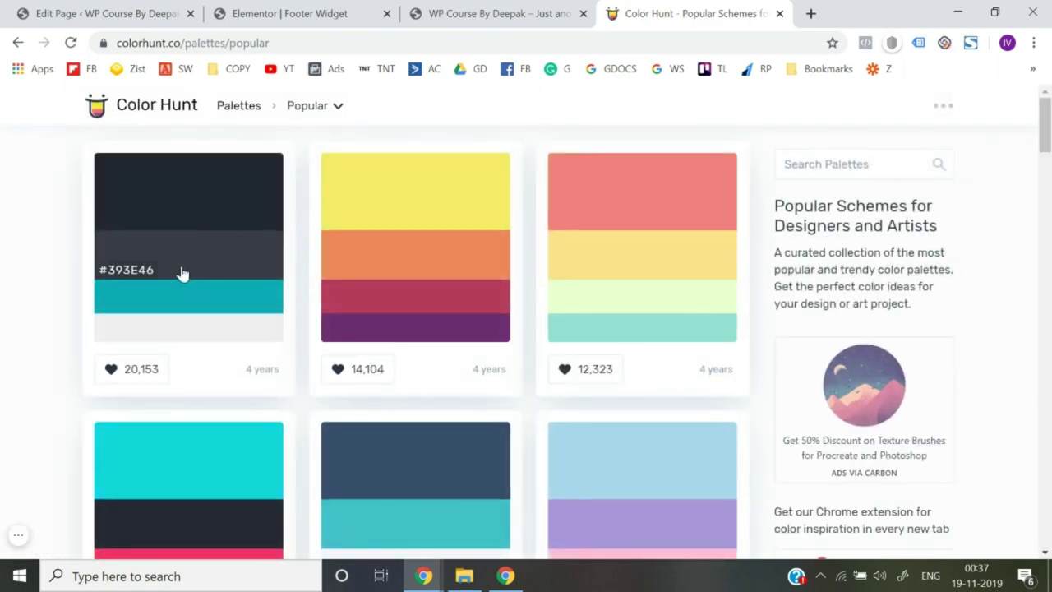
pyautogui.click(117, 280)
pyautogui.click(282, 12)
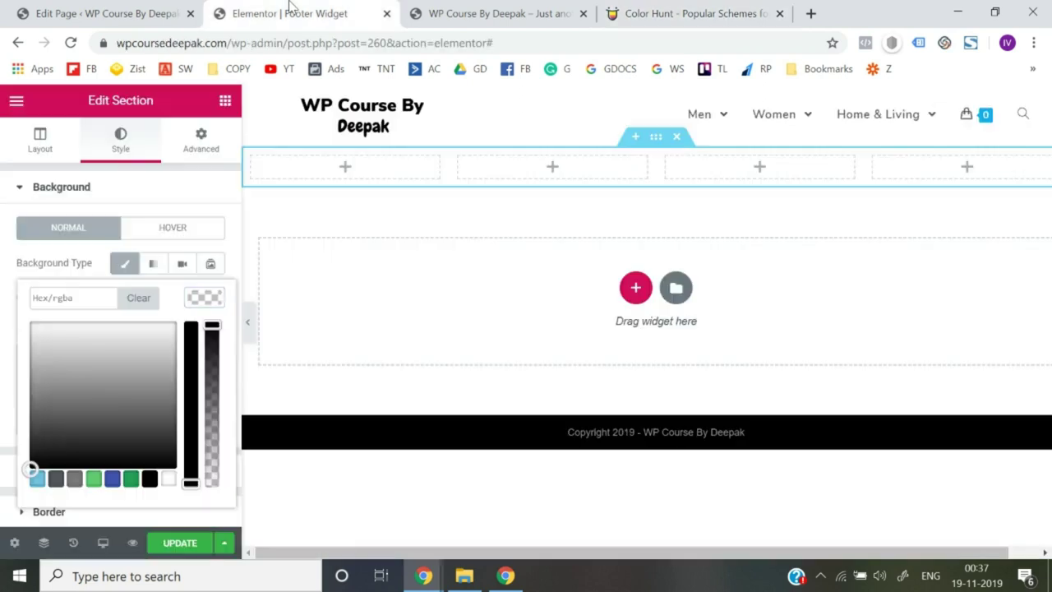
pyautogui.click(75, 301)
pyautogui.hotkey('ctrl', 'v')
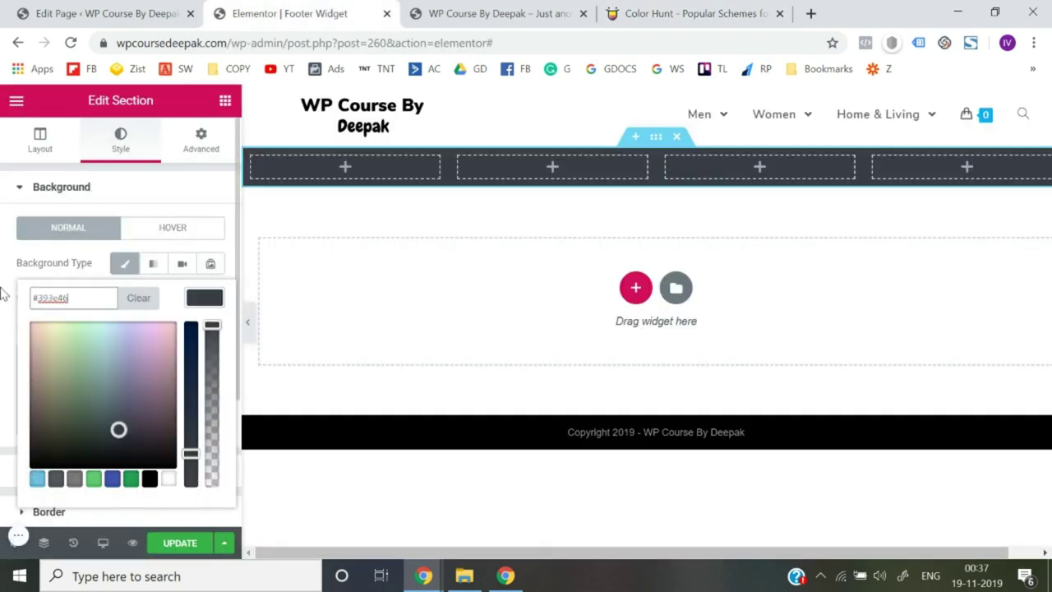
pyautogui.click(4, 294)
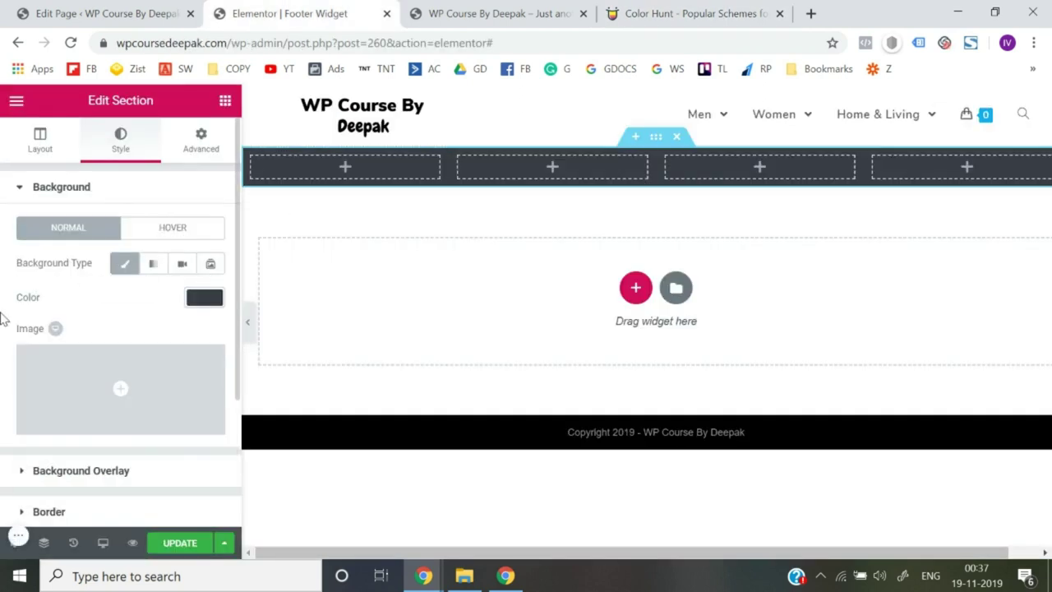
# Step: Add a Heading widget to the first footer column and set its title to "About us"
pyautogui.click(225, 101)
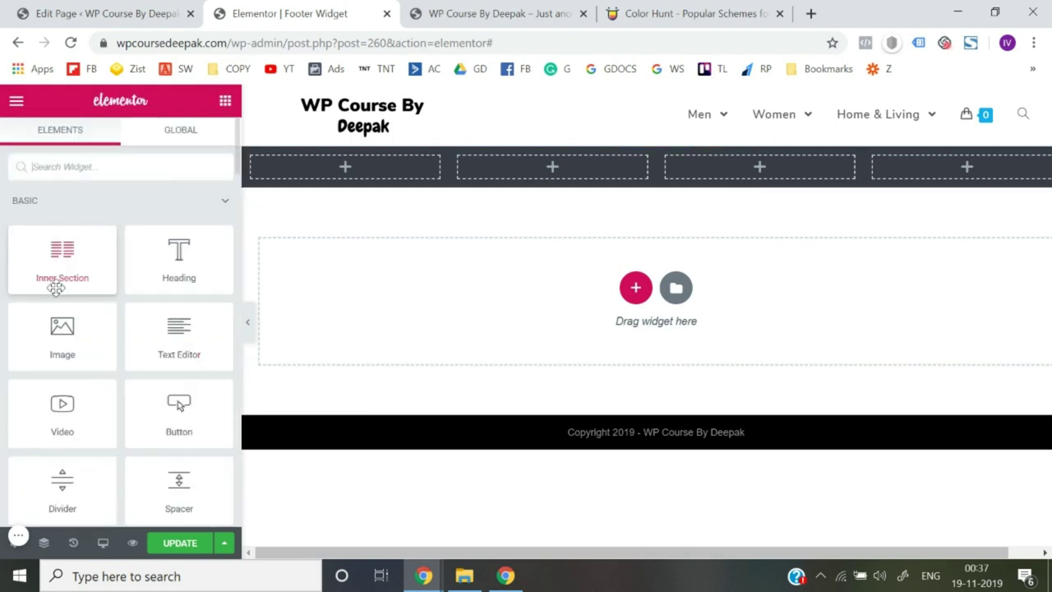
pyautogui.moveTo(172, 254); pyautogui.dragTo(309, 167)
pyautogui.click(140, 245)
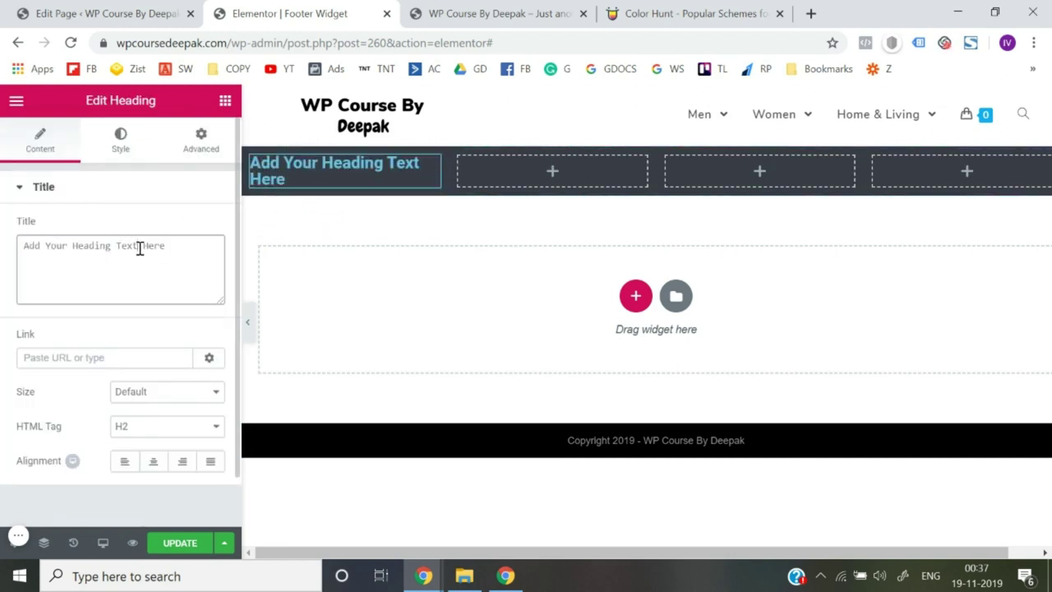
pyautogui.hotkey('ctrl', 'a')
pyautogui.write('About')
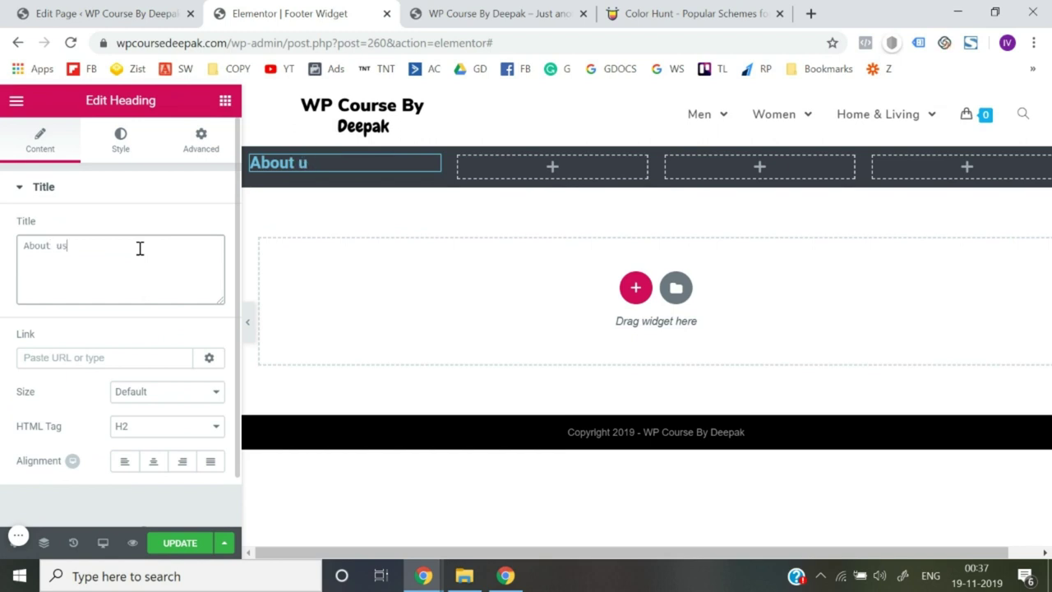
pyautogui.hotkey('ctrl', 'a')
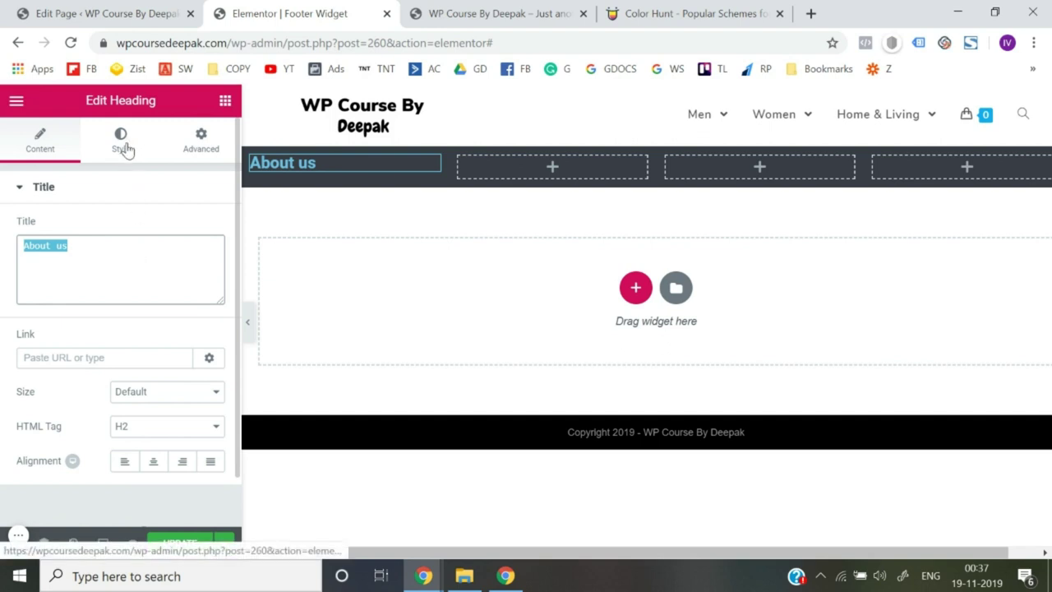
pyautogui.click(3, 261)
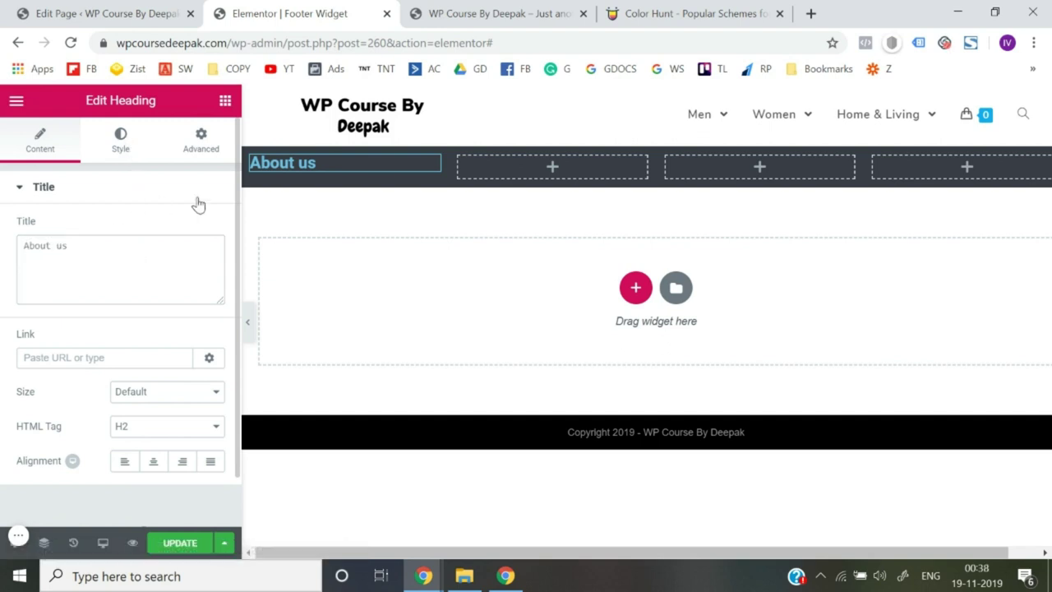
# Step: Set the "About us" heading's font family to Nunito and its text color to white
pyautogui.click(119, 149)
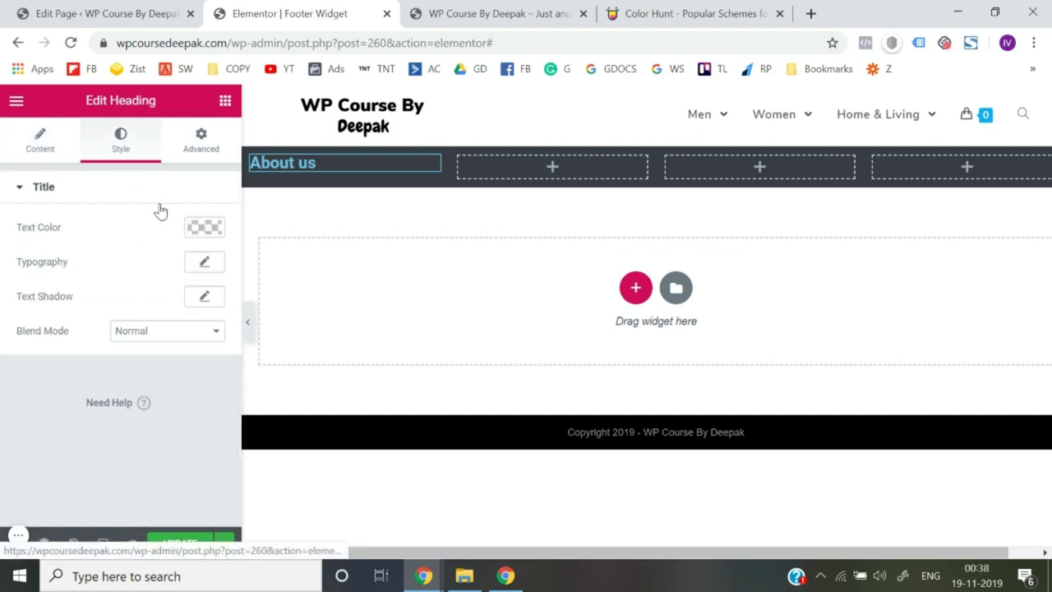
pyautogui.click(205, 263)
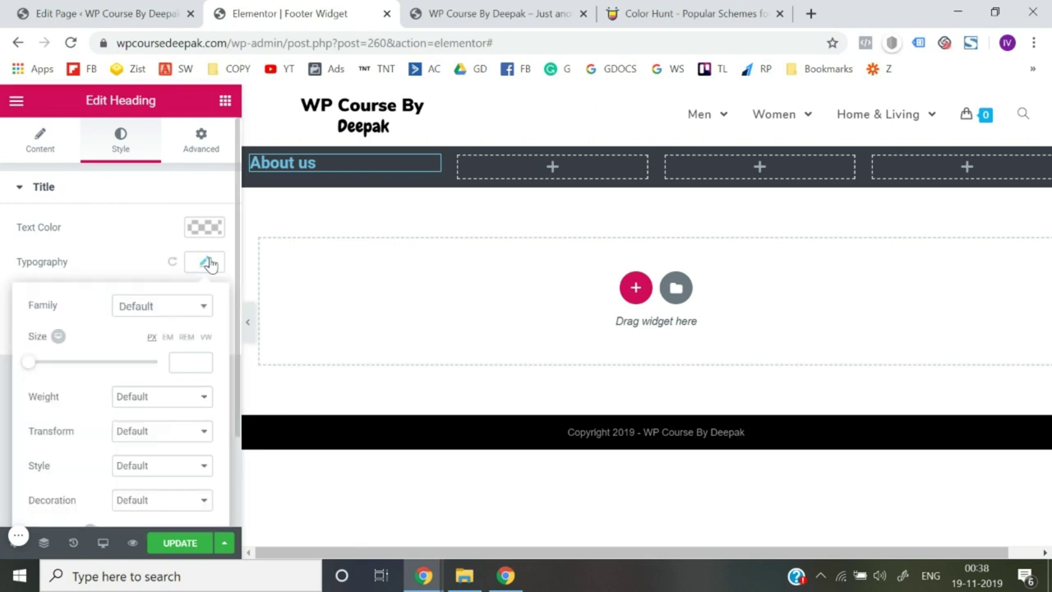
pyautogui.click(177, 306)
pyautogui.click(178, 306)
pyautogui.click(177, 306)
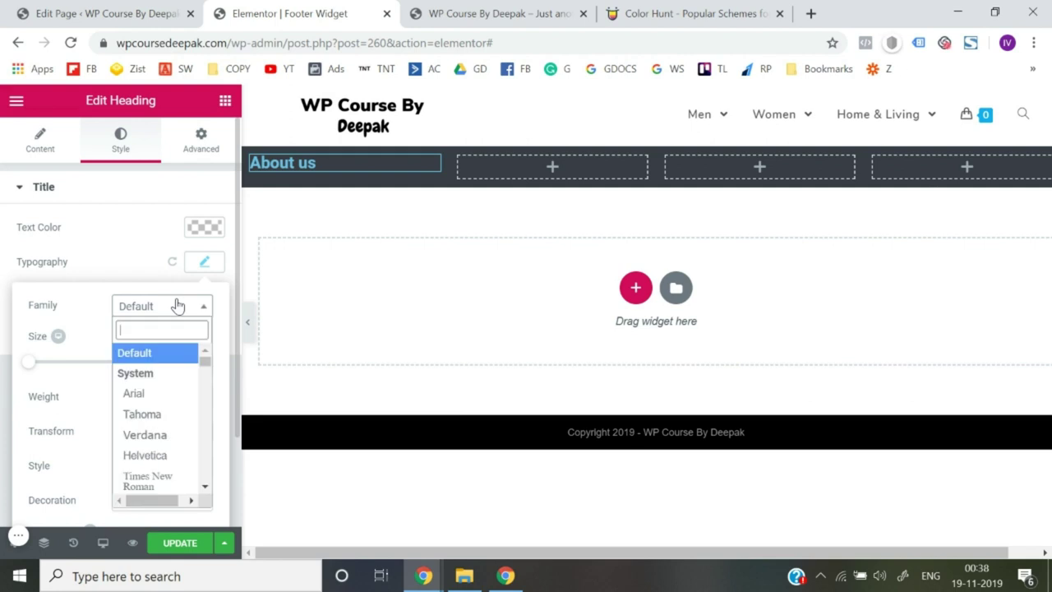
pyautogui.write('nuni')
pyautogui.press('Return')
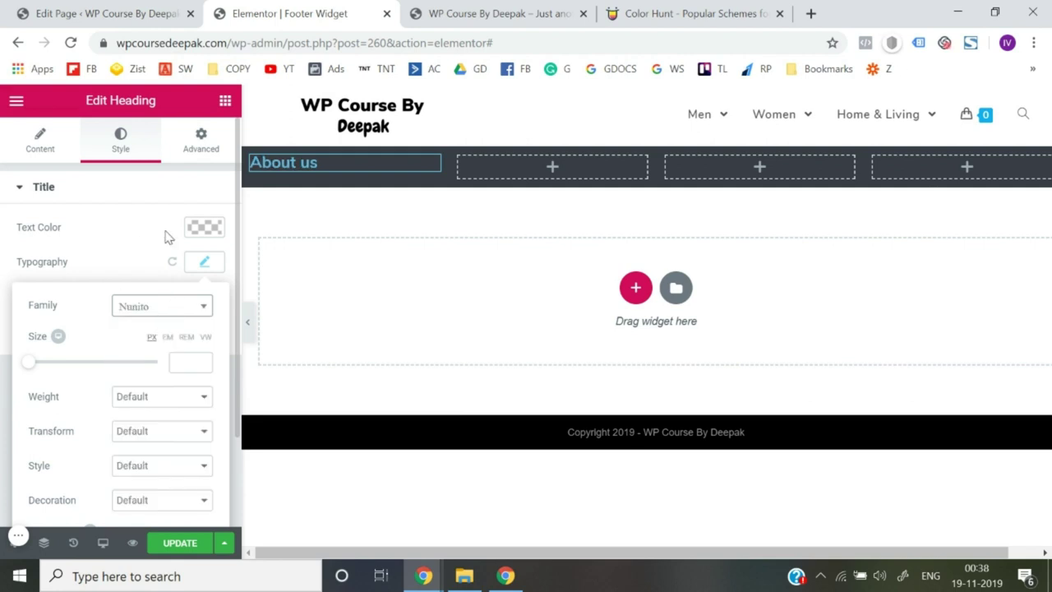
pyautogui.click(197, 230)
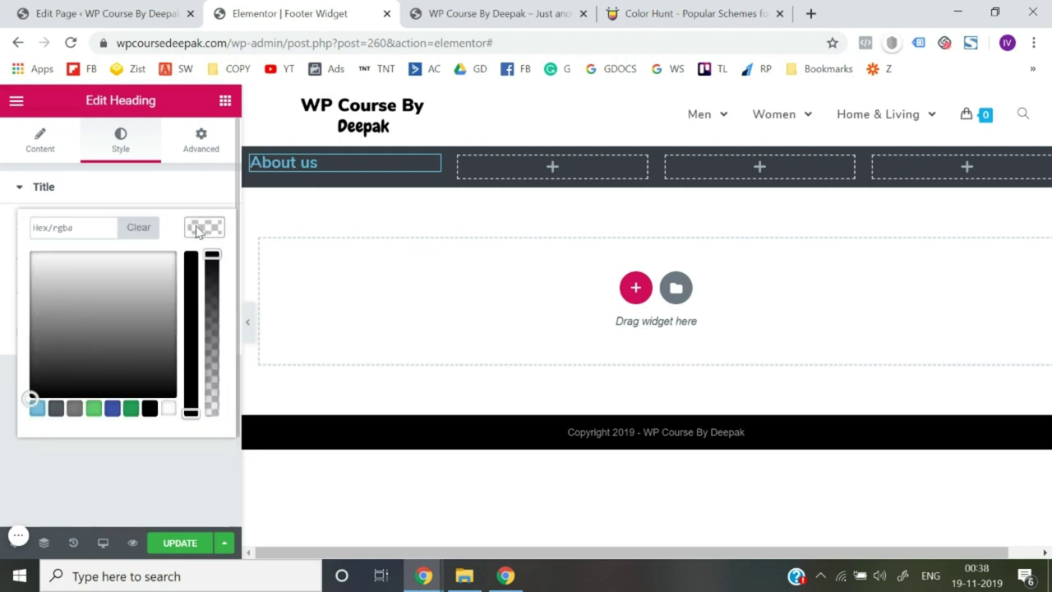
pyautogui.click(169, 411)
pyautogui.click(169, 469)
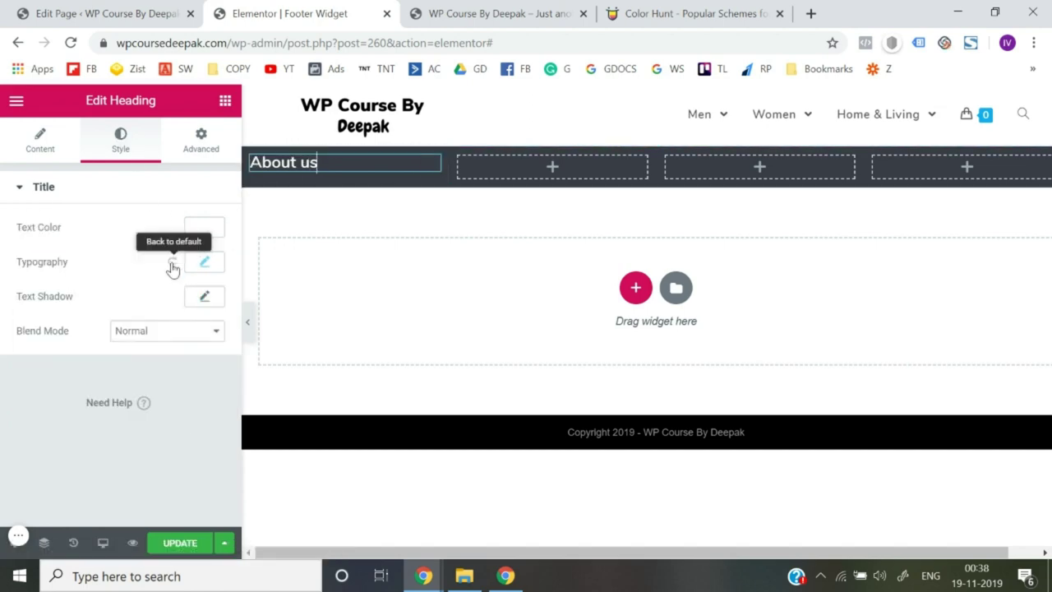
# Step: Set the "About us" heading's line height to 3.3 em and its text decoration to Underline
pyautogui.click(206, 263)
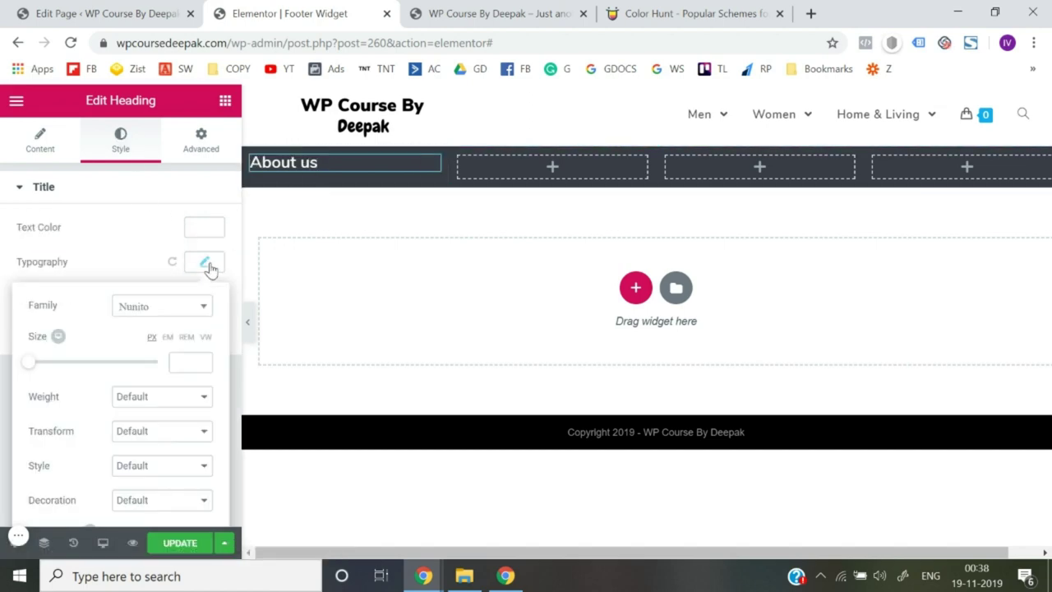
pyautogui.scroll(-3, 71, 441)
pyautogui.click(71, 442)
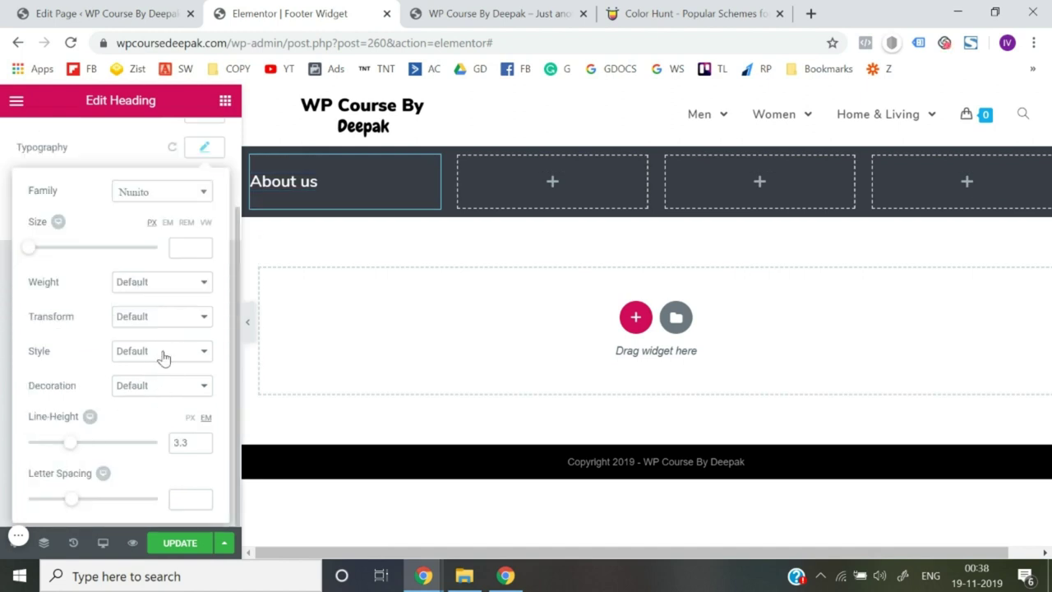
pyautogui.click(159, 389)
pyautogui.click(150, 417)
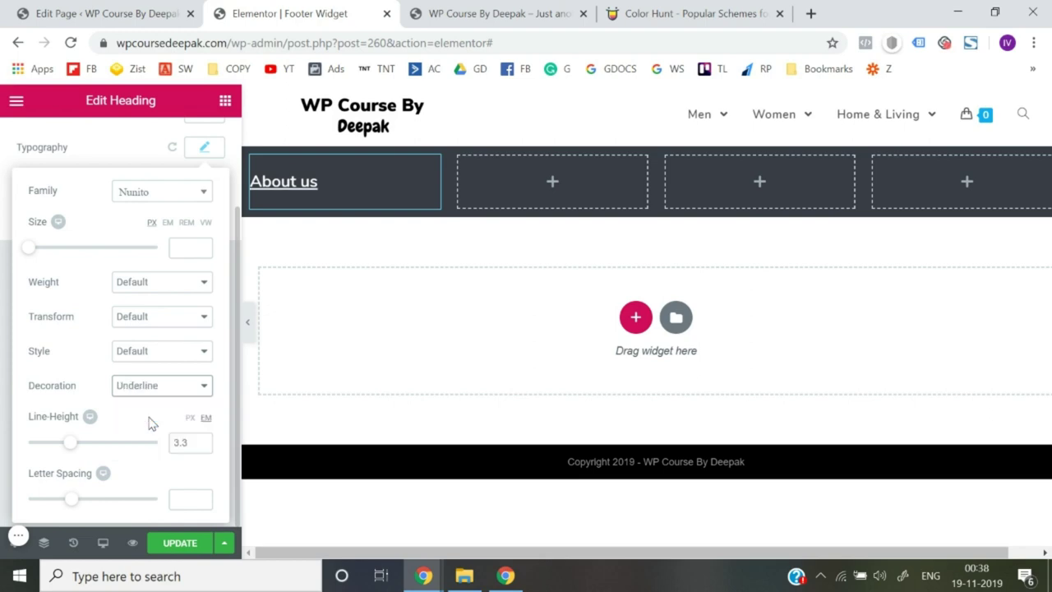
pyautogui.click(4, 366)
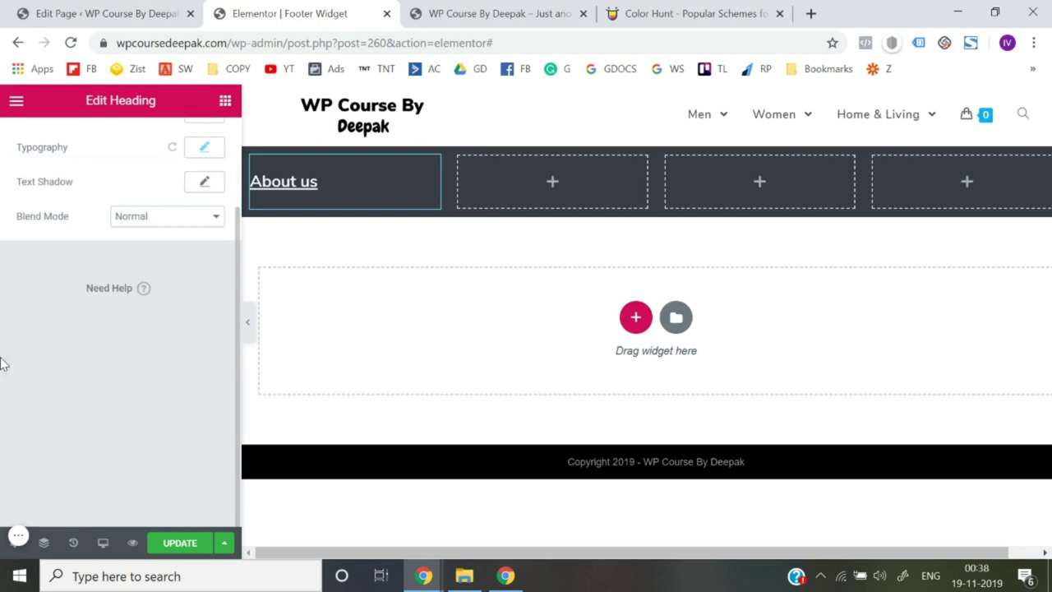
# Step: Search the web for lorem ipsum in the Color Hunt tab and copy the opening lines of "What is Lorem Ipsum?" from lipsum.com
pyautogui.click(638, 10)
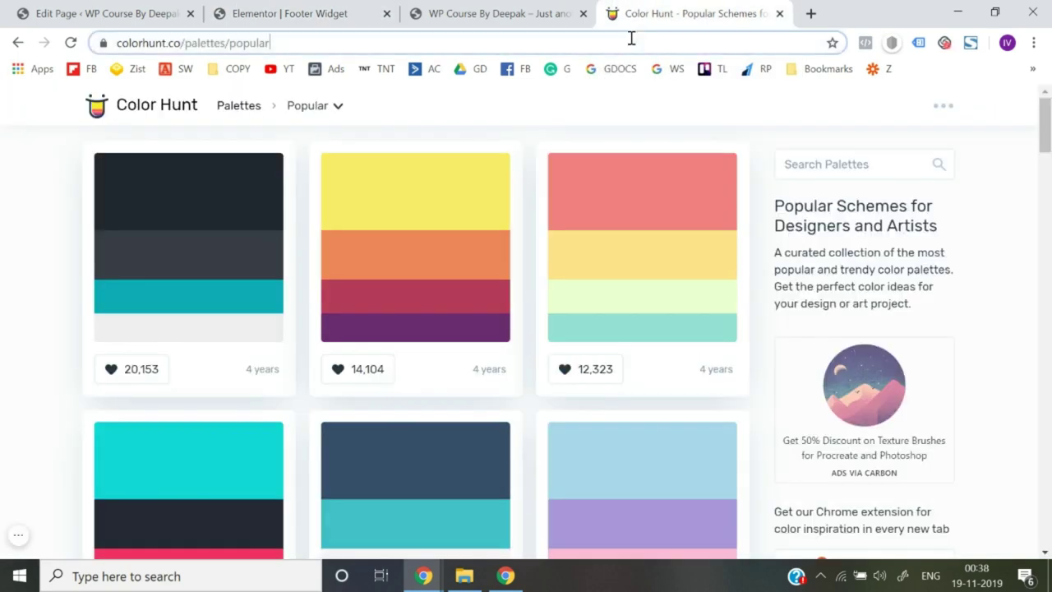
pyautogui.click(631, 38)
pyautogui.write('lorem i')
pyautogui.press('Return')
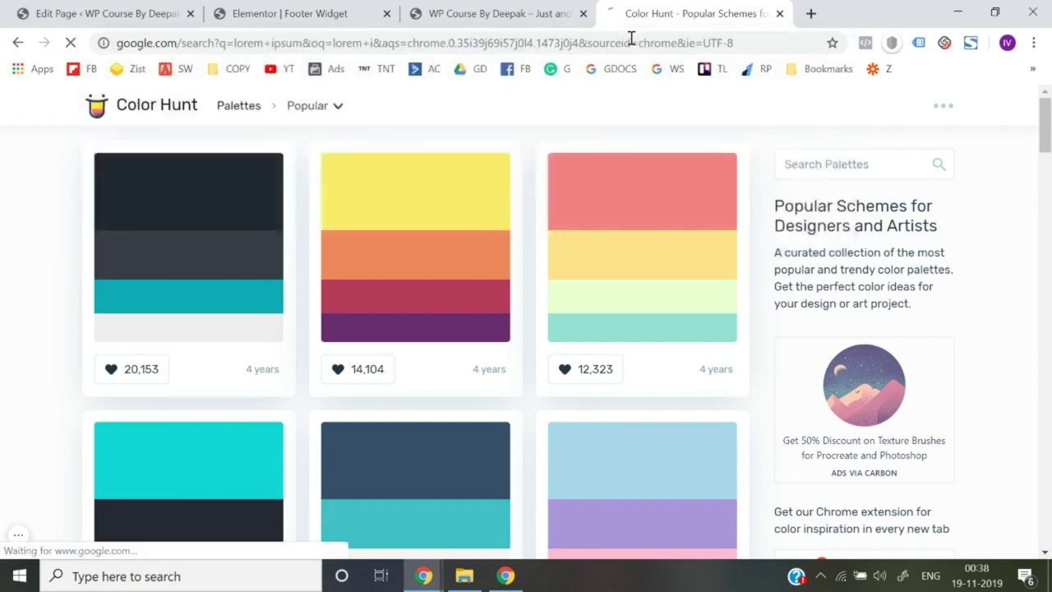
pyautogui.click(351, 240)
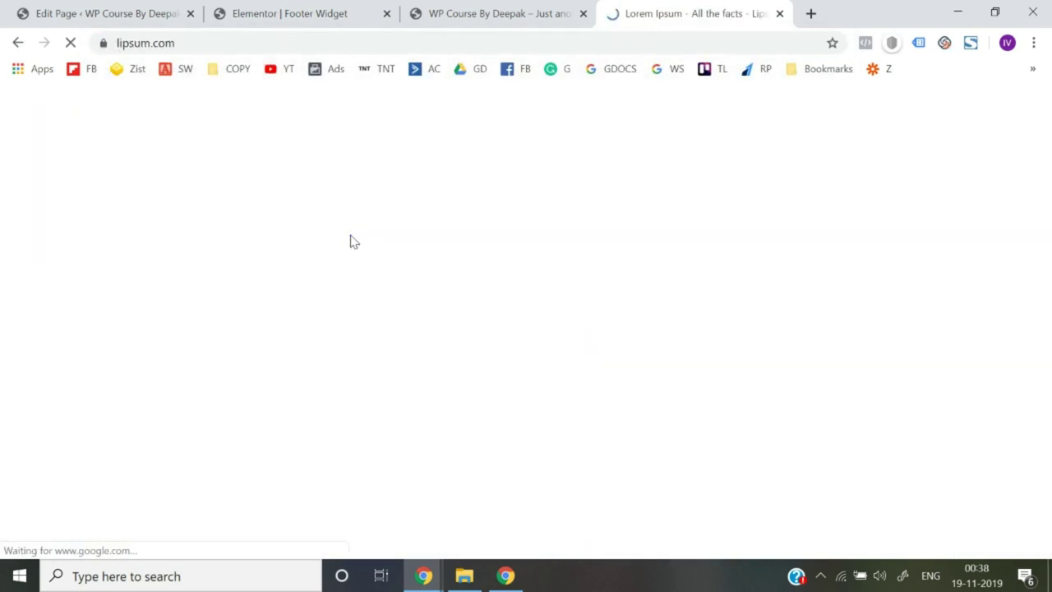
pyautogui.scroll(-1, 353, 337)
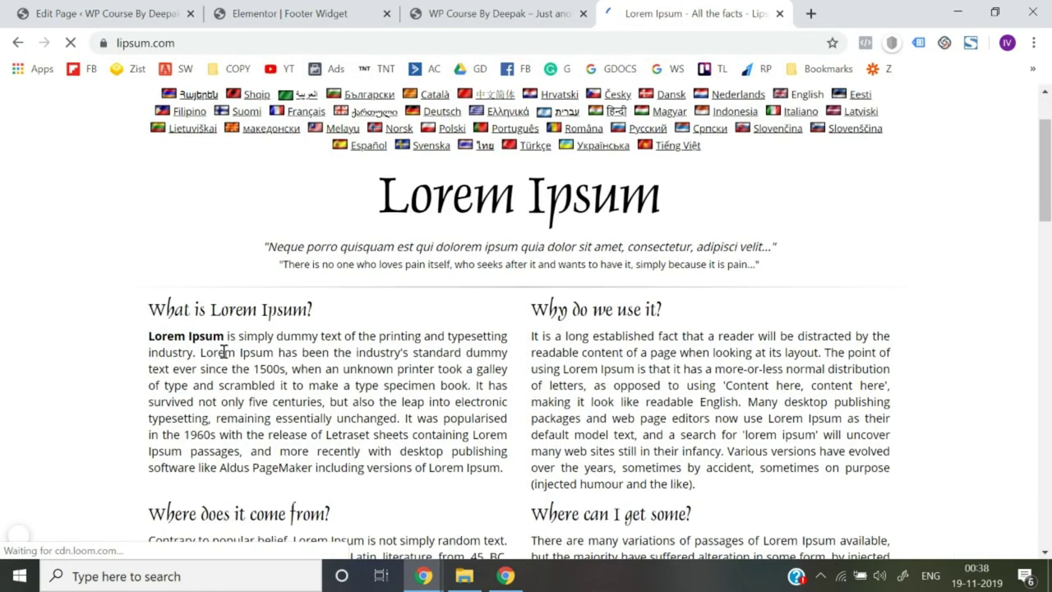
pyautogui.moveTo(150, 338); pyautogui.dragTo(292, 383)
pyautogui.hotkey('ctrl', 'c')
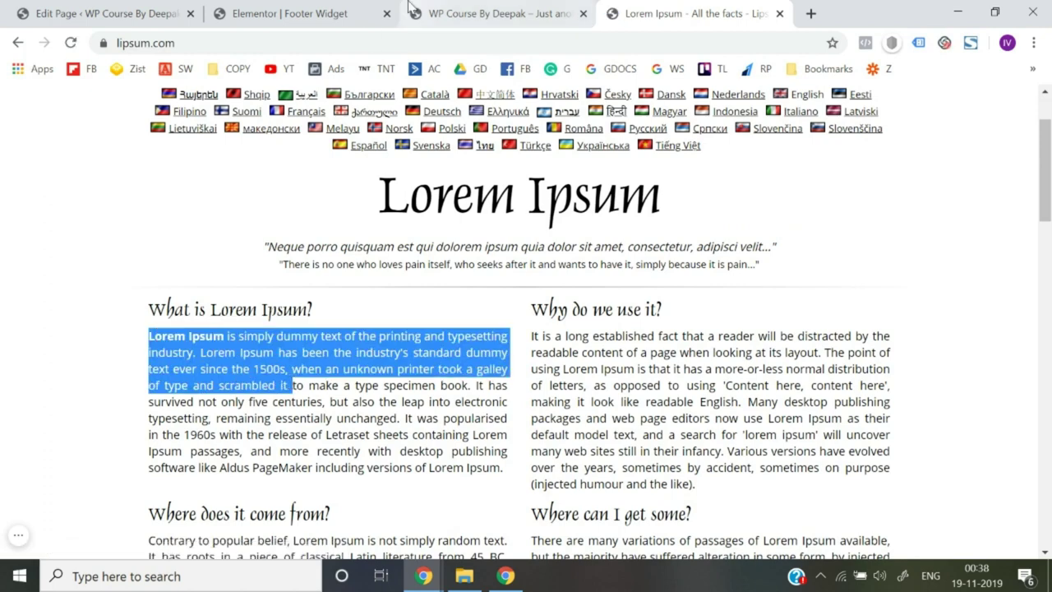
# Step: Back in the Elementor tab, add a second Heading widget below "About us" and replace its title with the copied Lorem Ipsum text
pyautogui.click(493, 13)
pyautogui.click(290, 11)
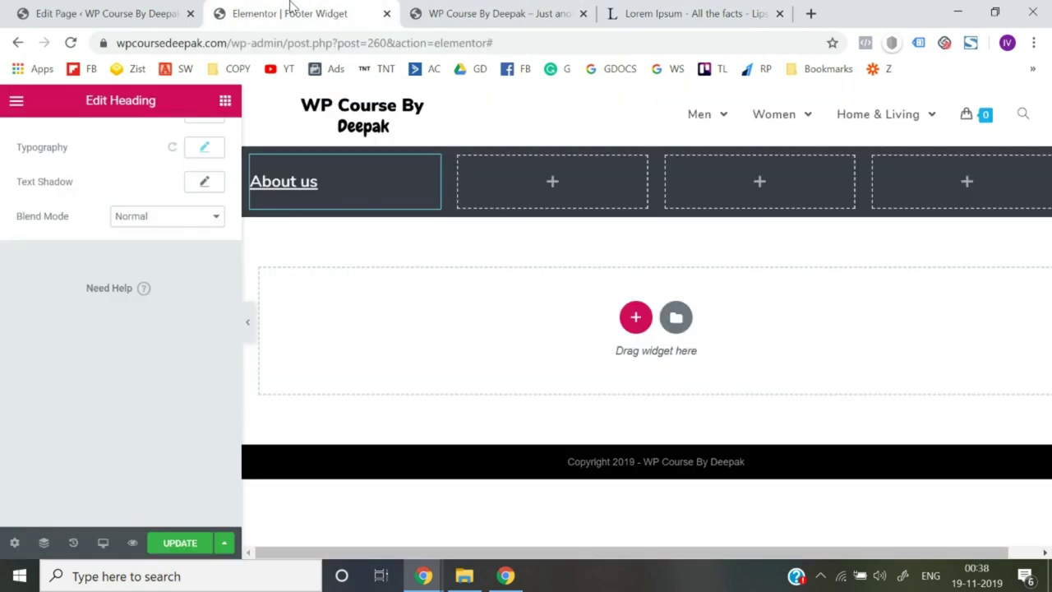
pyautogui.click(224, 100)
pyautogui.moveTo(179, 256); pyautogui.dragTo(283, 220)
pyautogui.click(151, 268)
pyautogui.hotkey('ctrl', 'a')
pyautogui.press('BackSpace')
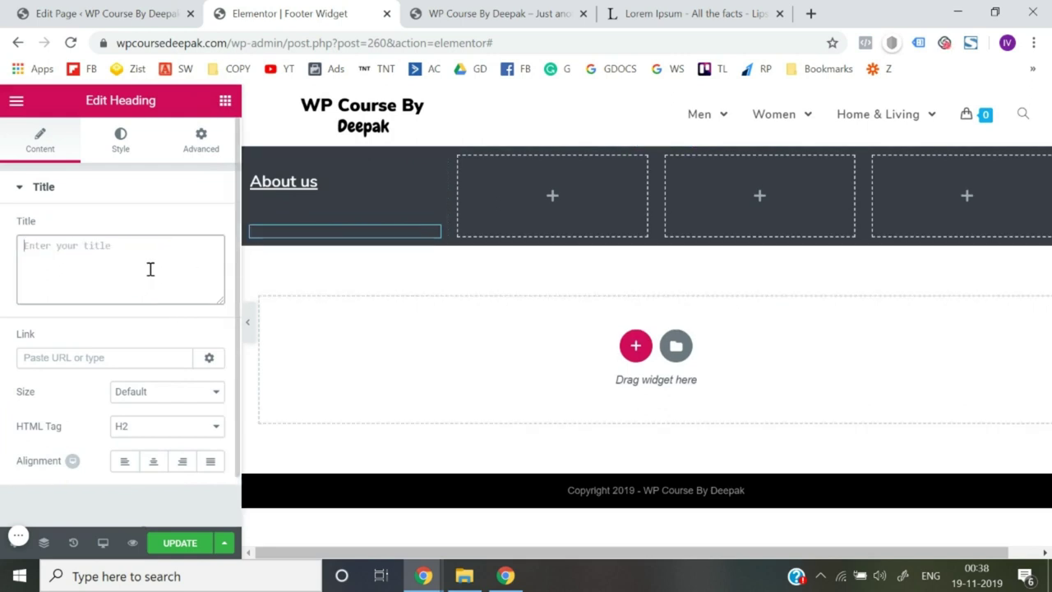
pyautogui.hotkey('ctrl', 'v')
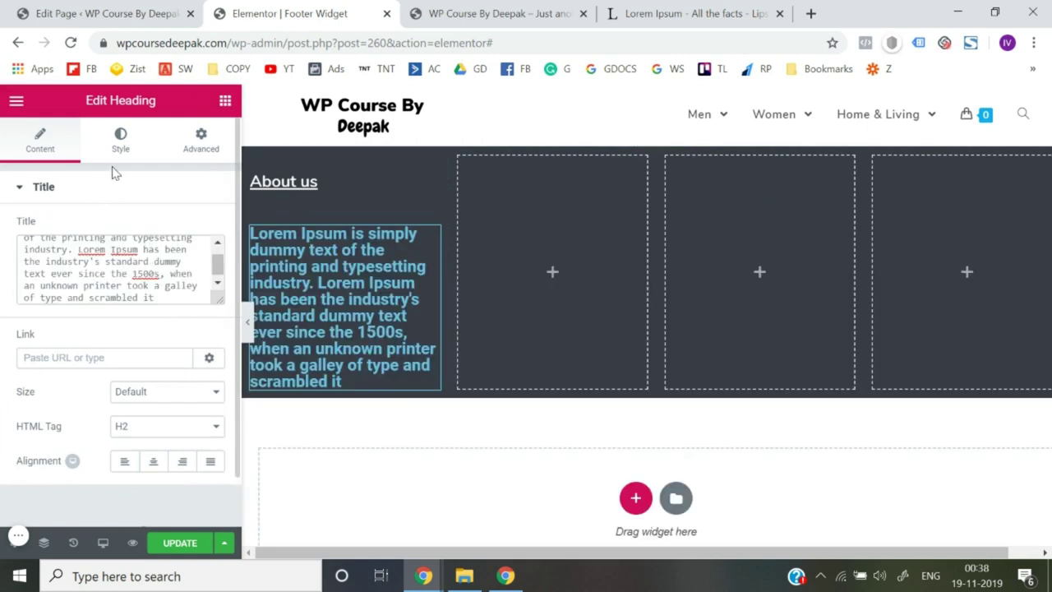
# Step: Set the Lorem Ipsum heading's text color to white (#ffffff) and its font family to Nunito
pyautogui.click(129, 136)
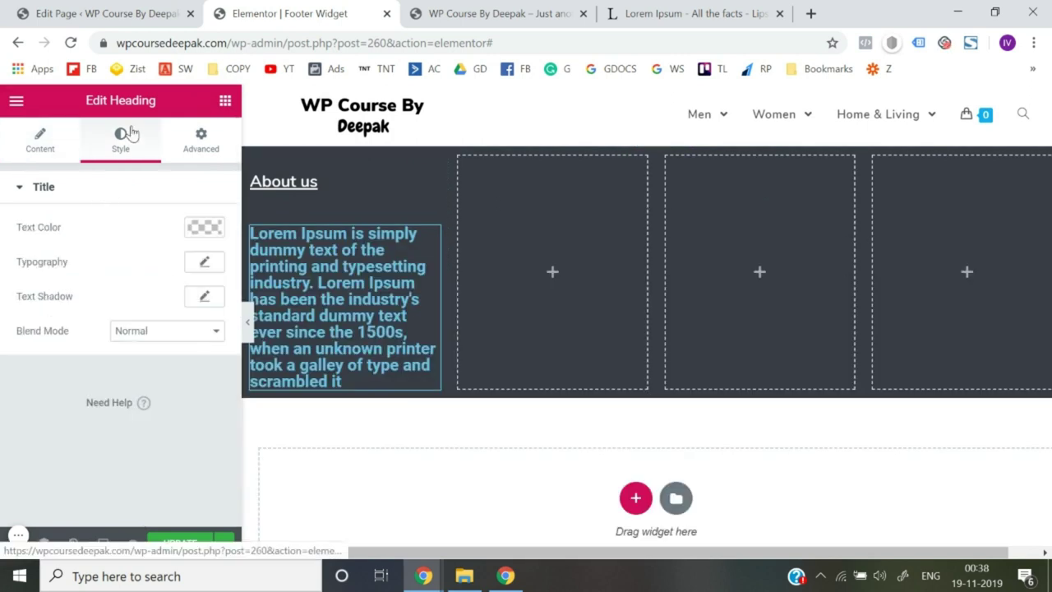
pyautogui.click(214, 229)
pyautogui.click(168, 411)
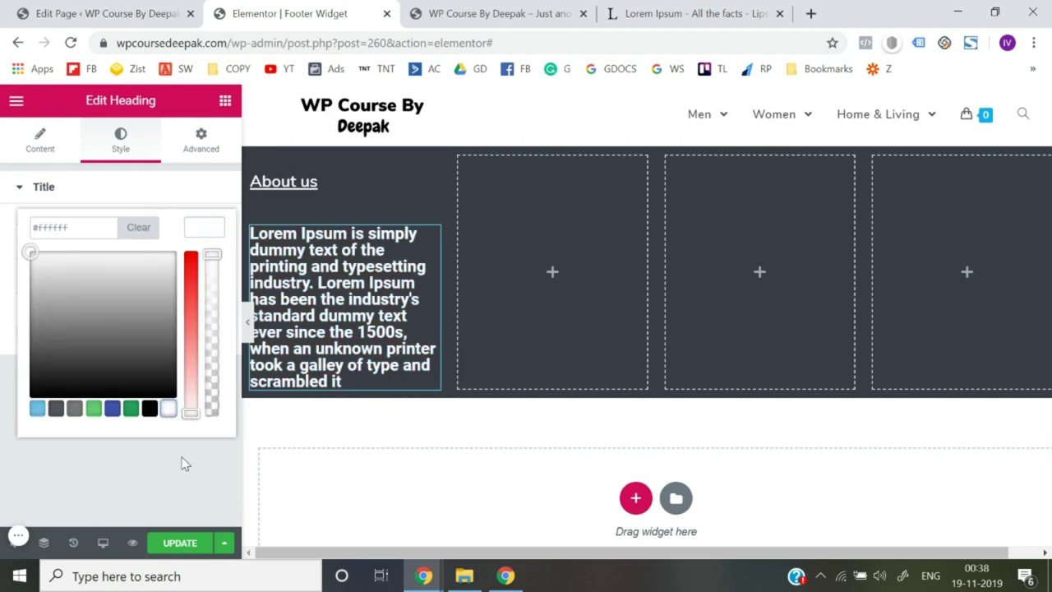
pyautogui.click(184, 462)
pyautogui.click(211, 263)
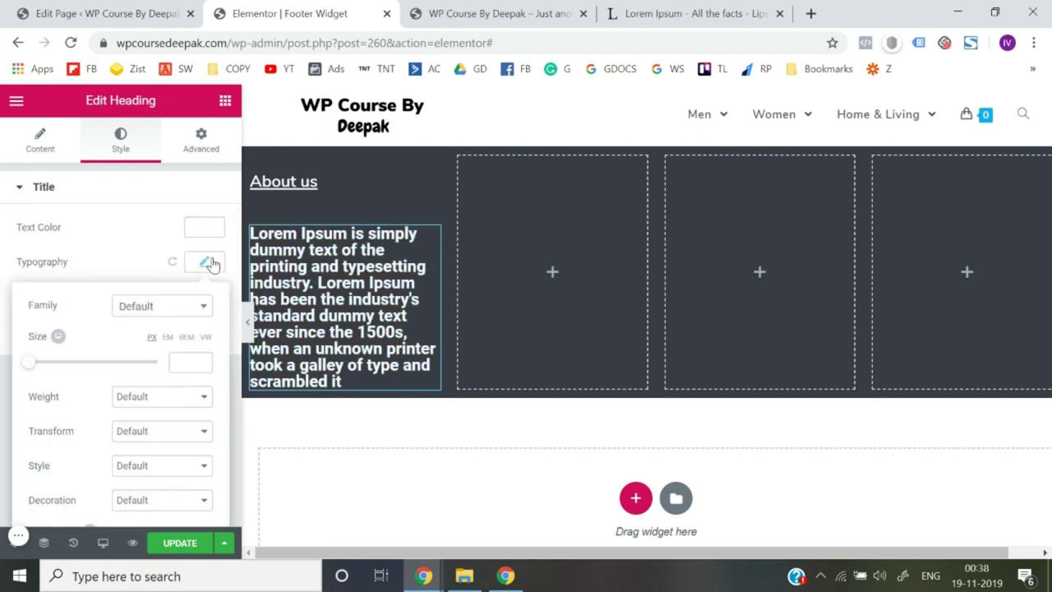
pyautogui.click(169, 319)
pyautogui.write('nuni')
pyautogui.press('Return')
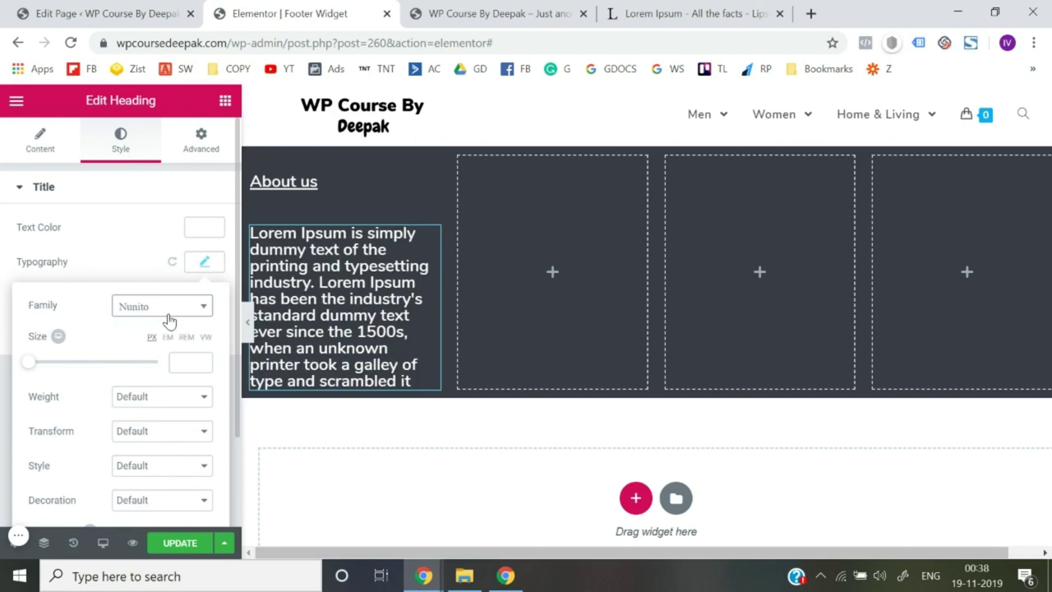
# Step: Set the Lorem Ipsum heading's font size to 16 px and its weight to 300
pyautogui.moveTo(202, 362); pyautogui.dragTo(201, 362)
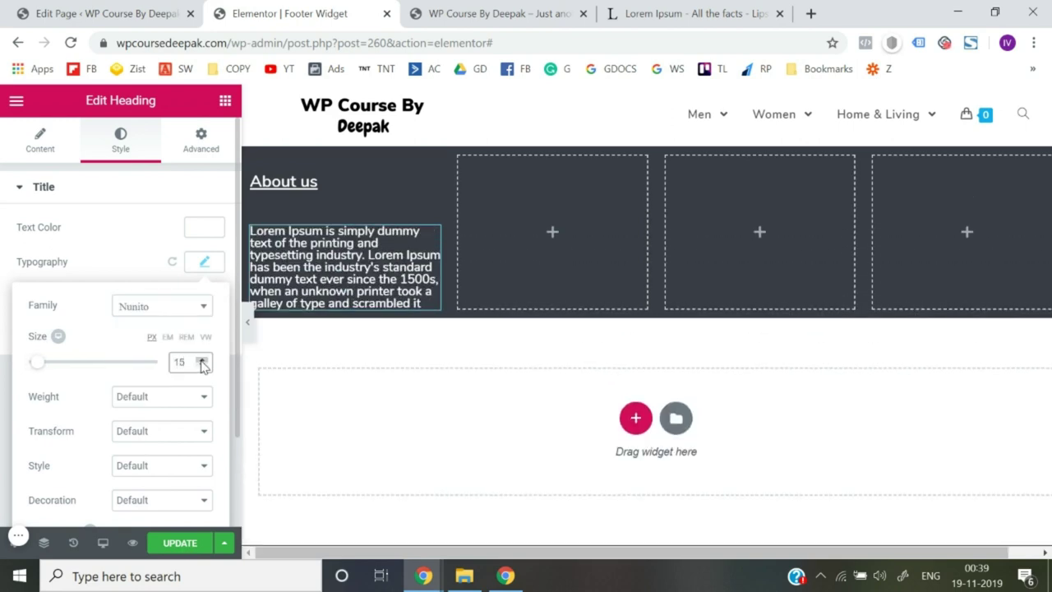
pyautogui.click(202, 363)
pyautogui.click(174, 398)
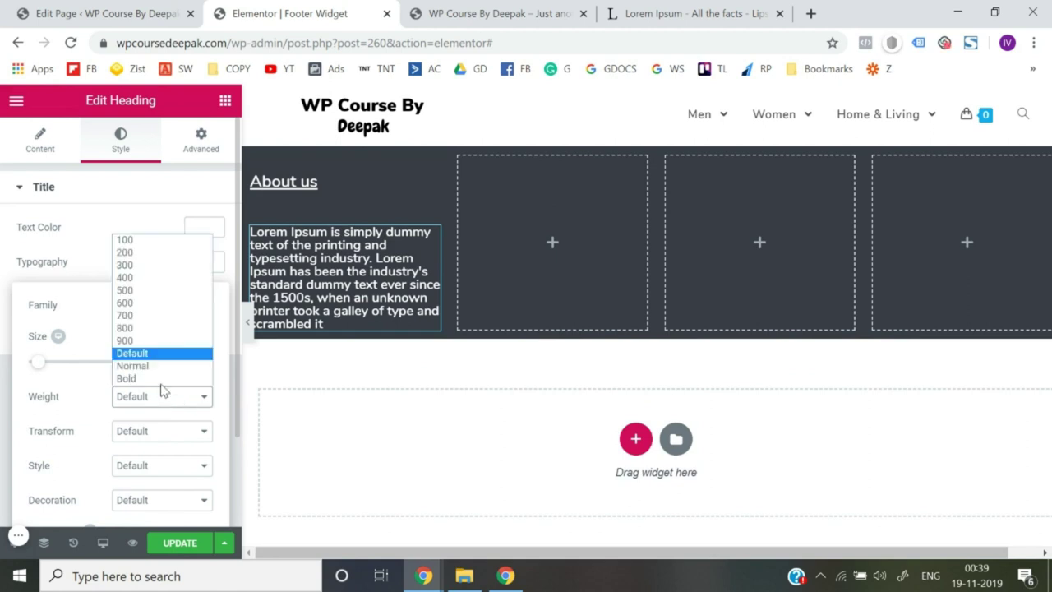
pyautogui.click(141, 281)
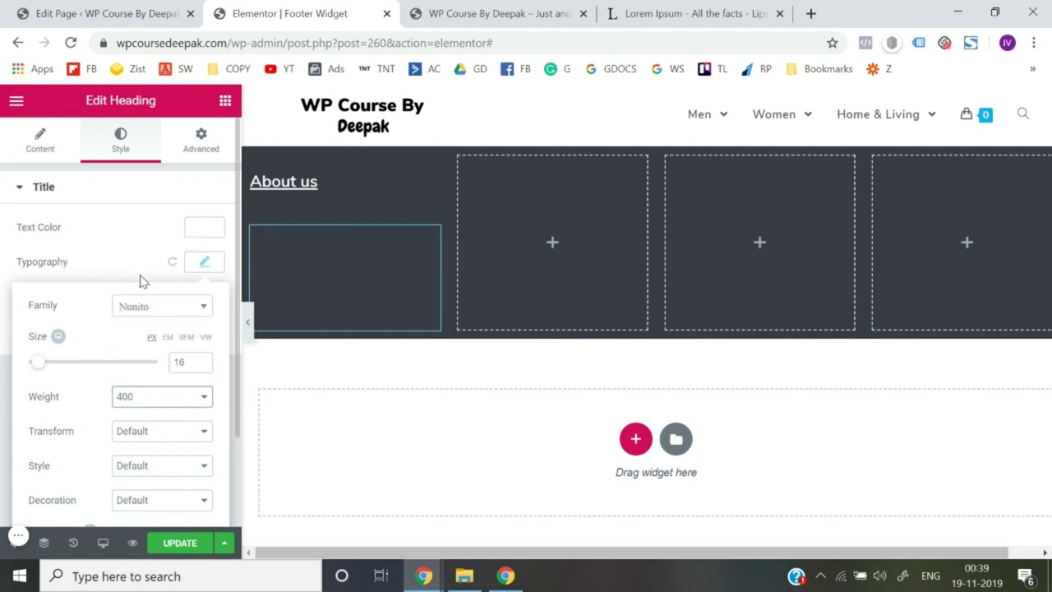
pyautogui.click(196, 401)
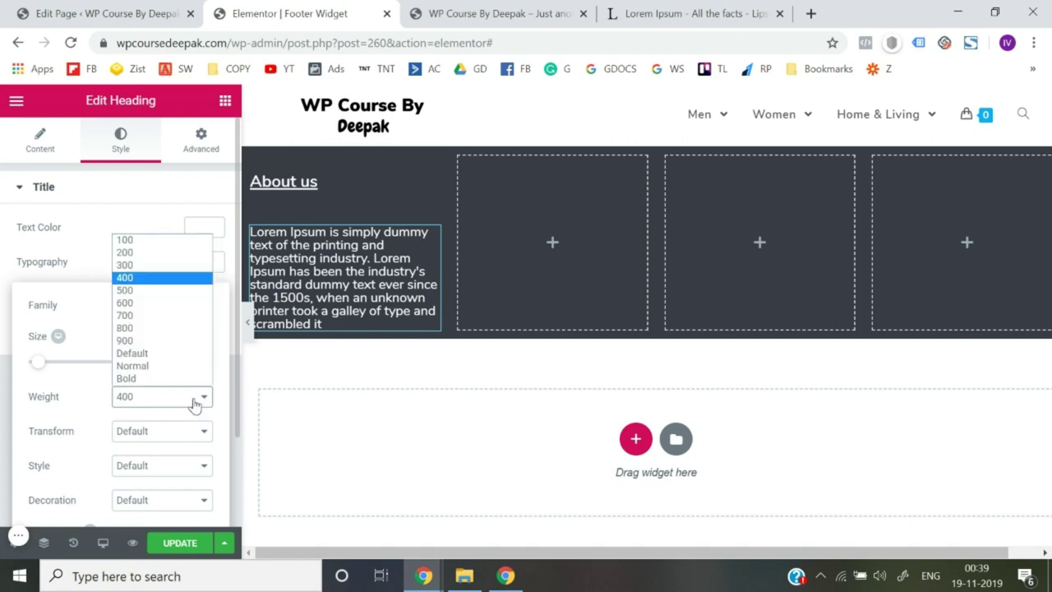
pyautogui.click(136, 265)
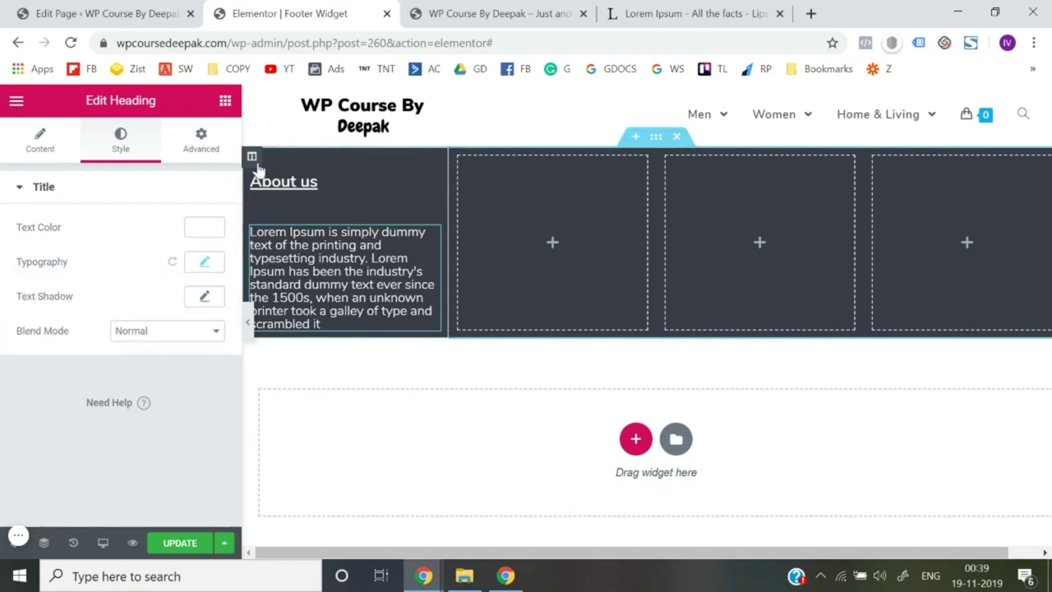
# Step: Try different widths up to 30% for the footer column containing "About us" and settle on 25%
pyautogui.click(252, 156)
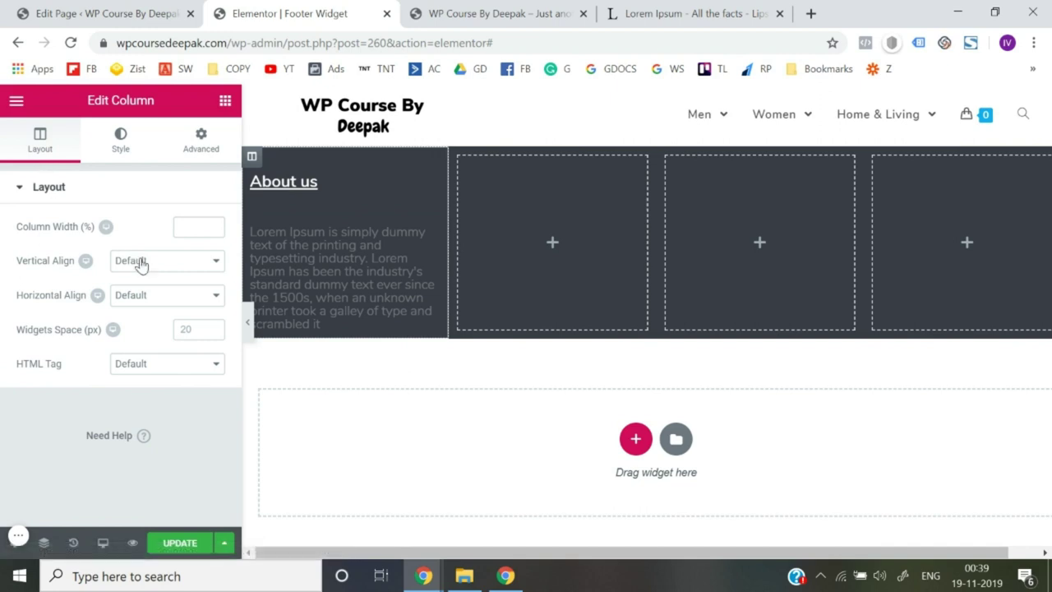
pyautogui.click(211, 227)
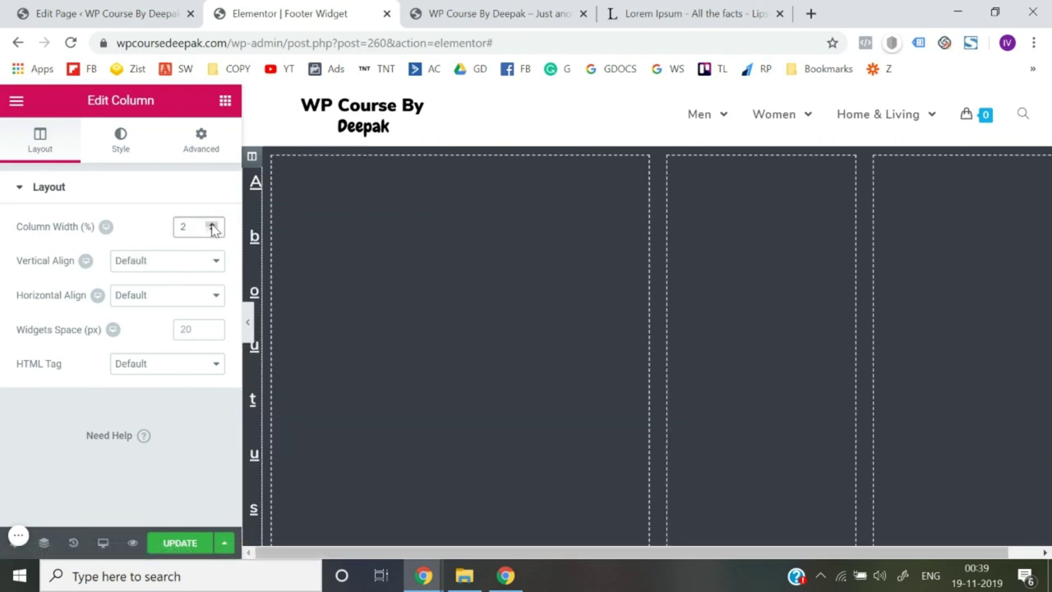
pyautogui.click(211, 226)
pyautogui.click(211, 225)
pyautogui.click(211, 231)
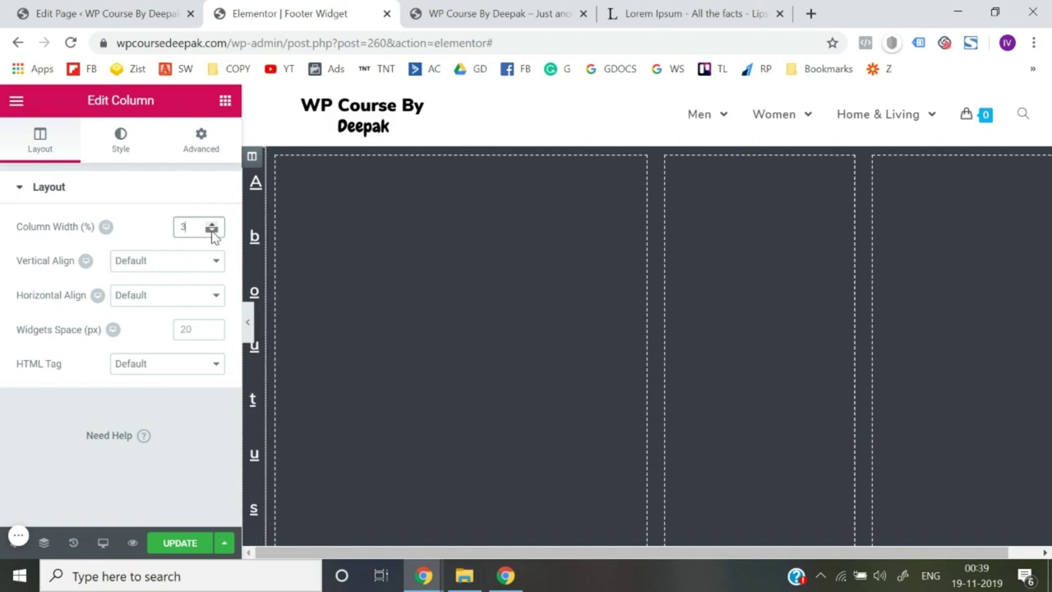
pyautogui.click(211, 231)
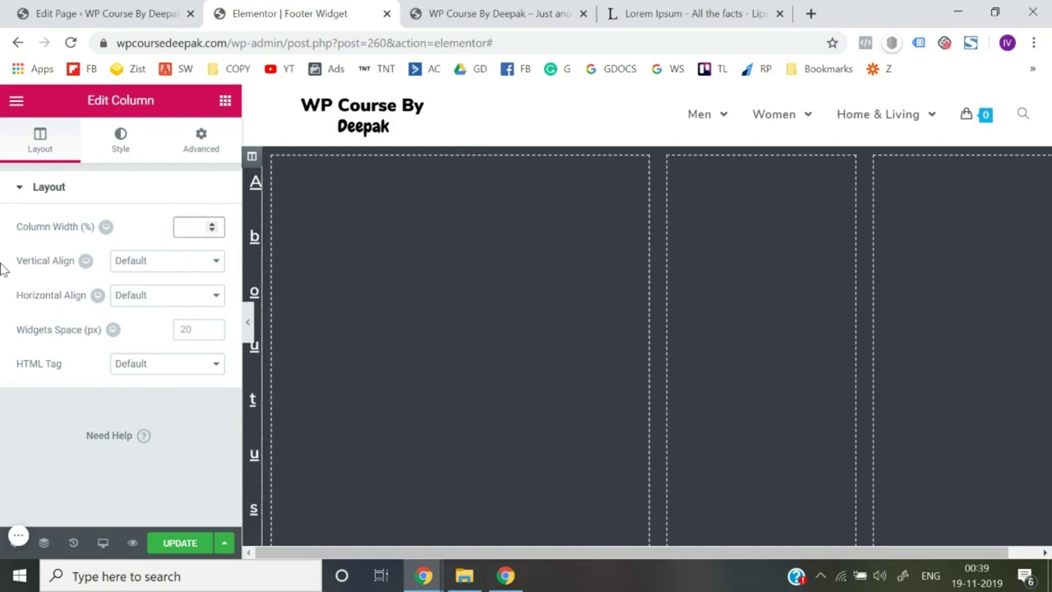
pyautogui.write('2')
pyautogui.write('1')
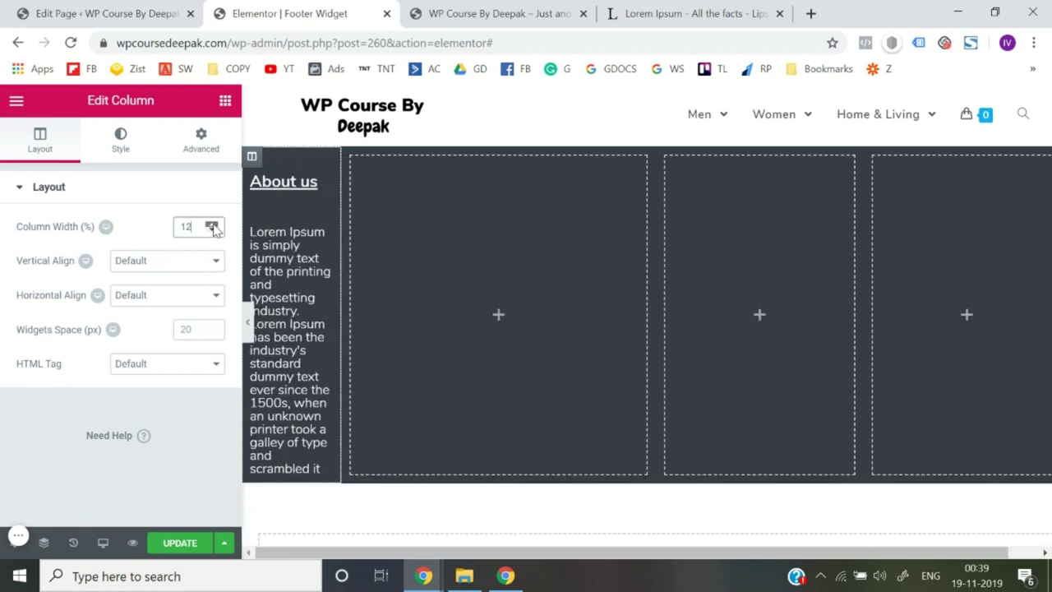
pyautogui.click(211, 224)
pyautogui.click(211, 225)
pyautogui.click(211, 225)
pyautogui.click(212, 224)
pyautogui.click(211, 224)
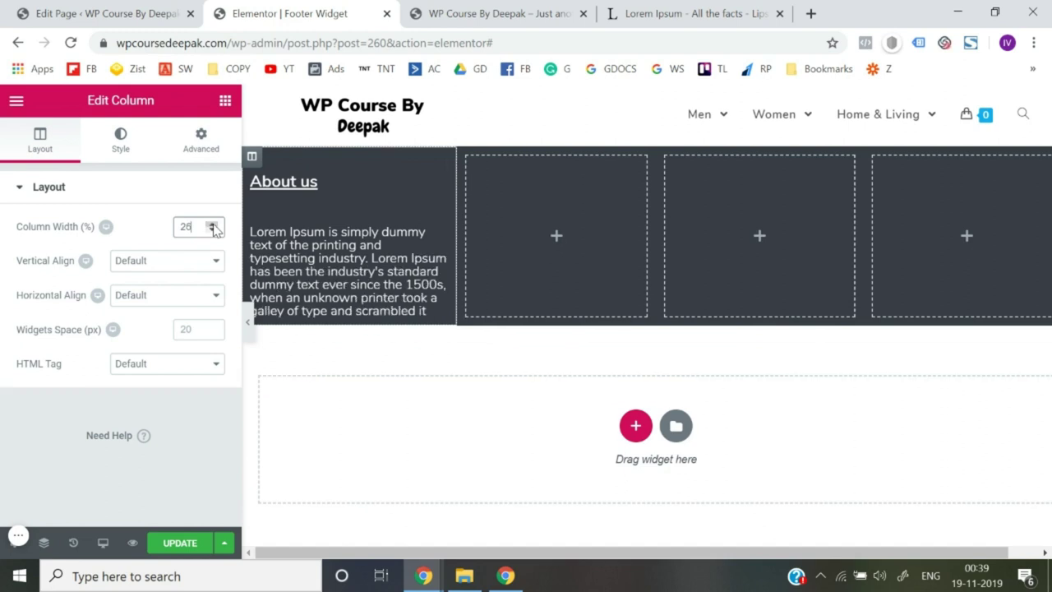
pyautogui.click(212, 225)
pyautogui.click(211, 225)
pyautogui.click(211, 224)
pyautogui.click(212, 224)
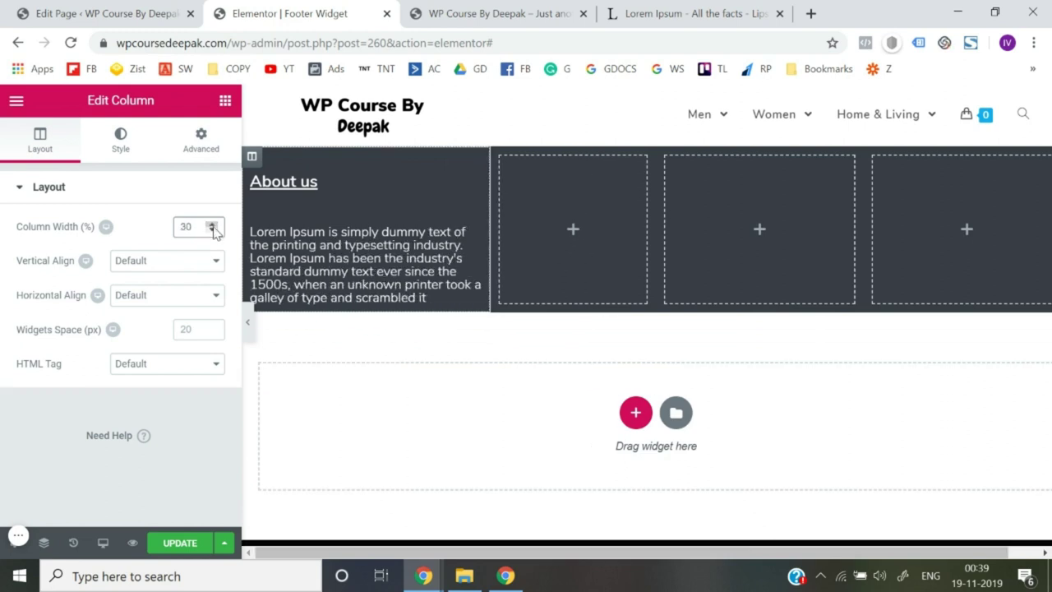
pyautogui.click(213, 231)
pyautogui.click(213, 231)
pyautogui.click(212, 231)
pyautogui.click(212, 231)
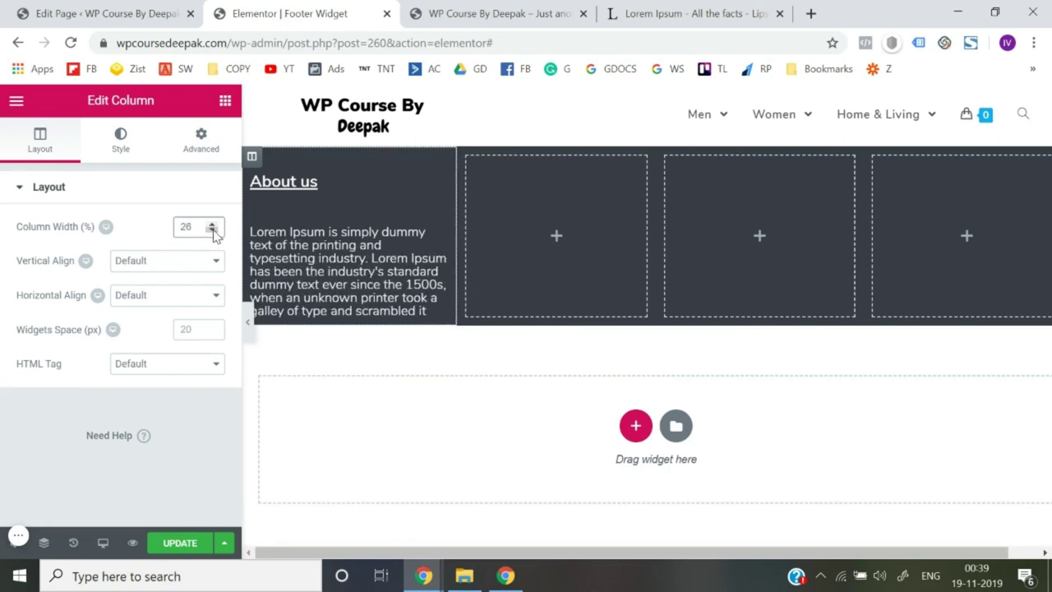
pyautogui.click(212, 231)
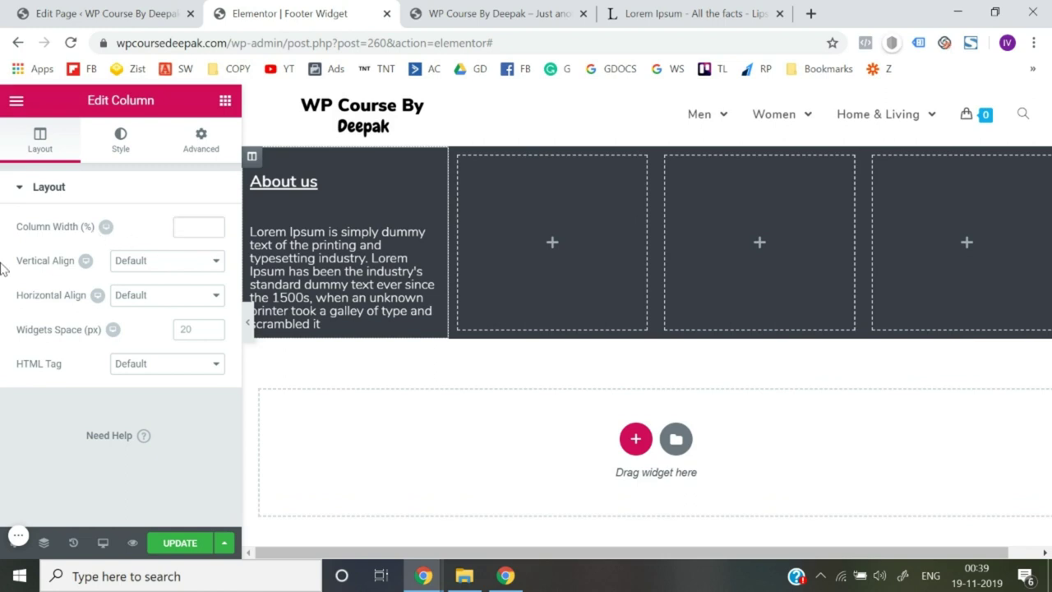
pyautogui.click(180, 260)
pyautogui.click(179, 261)
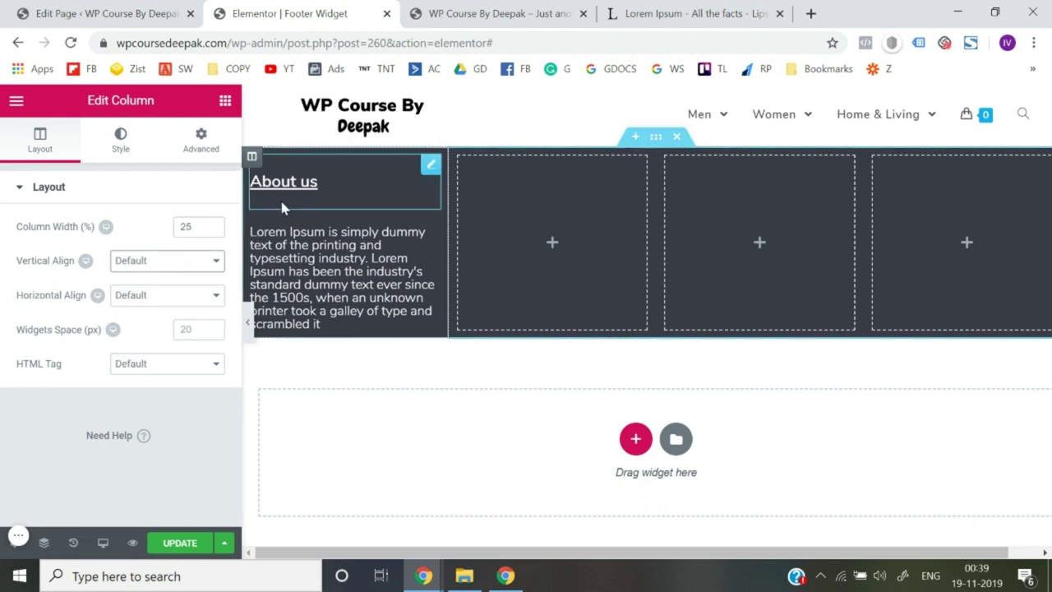
# Step: Unlink the "About us" heading's margin and padding values, set its top margin to 1 px and preview the footer at full width
pyautogui.click(432, 168)
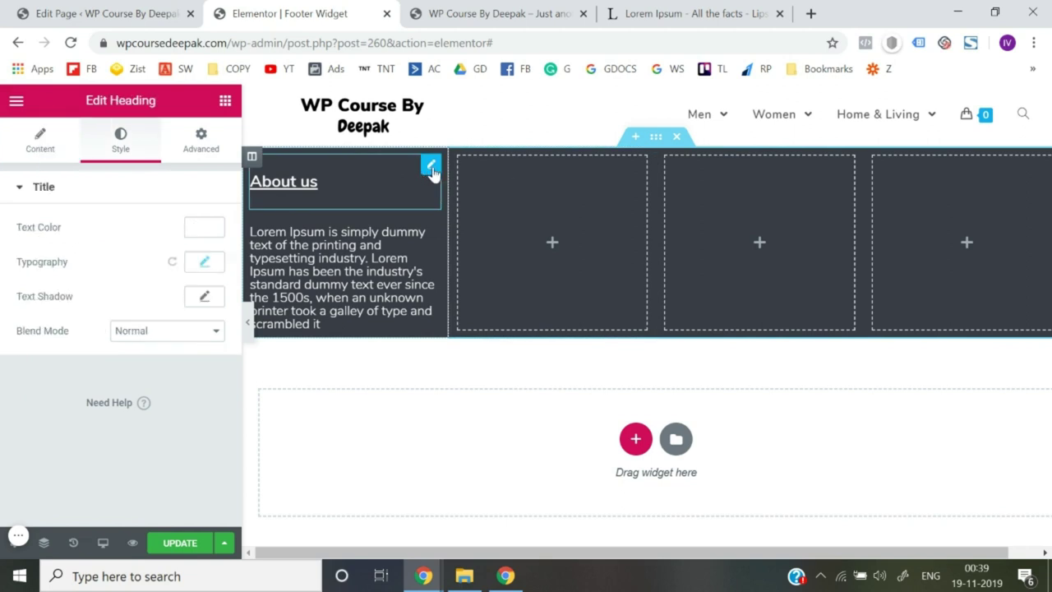
pyautogui.click(200, 136)
pyautogui.click(205, 250)
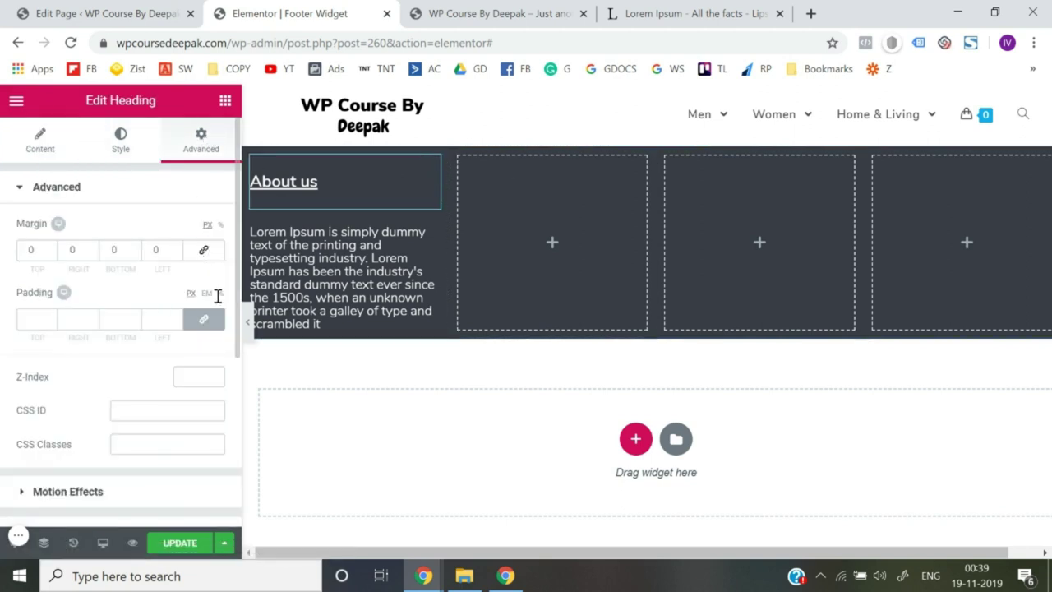
pyautogui.click(203, 319)
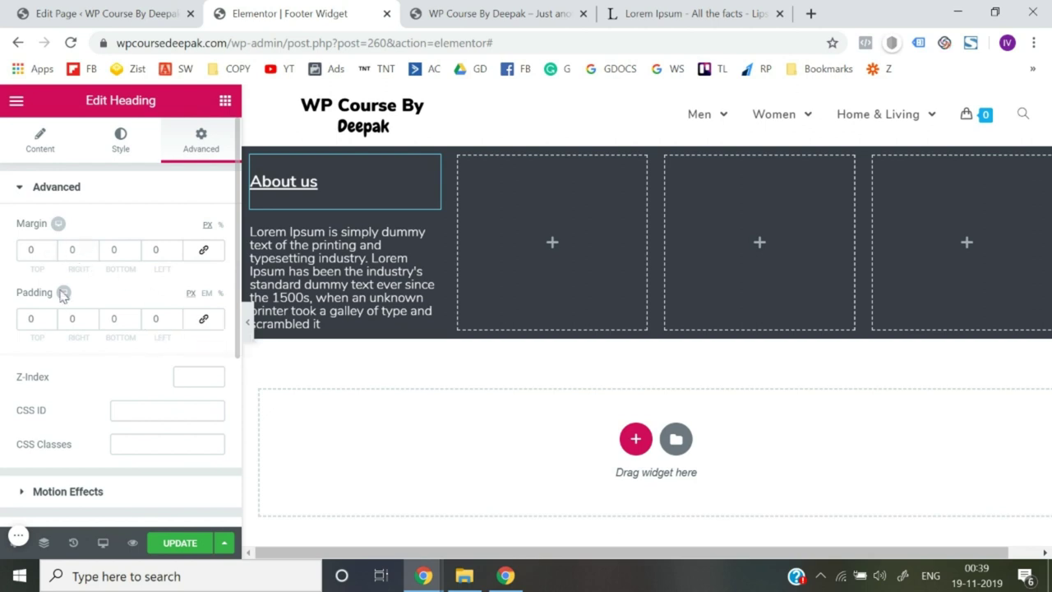
pyautogui.click(51, 247)
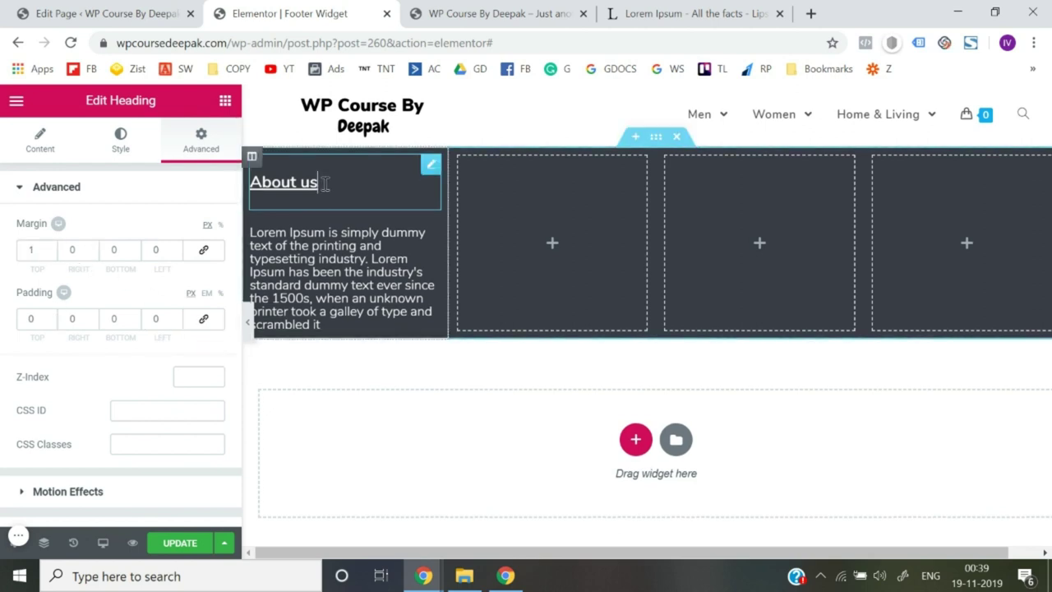
pyautogui.click(248, 323)
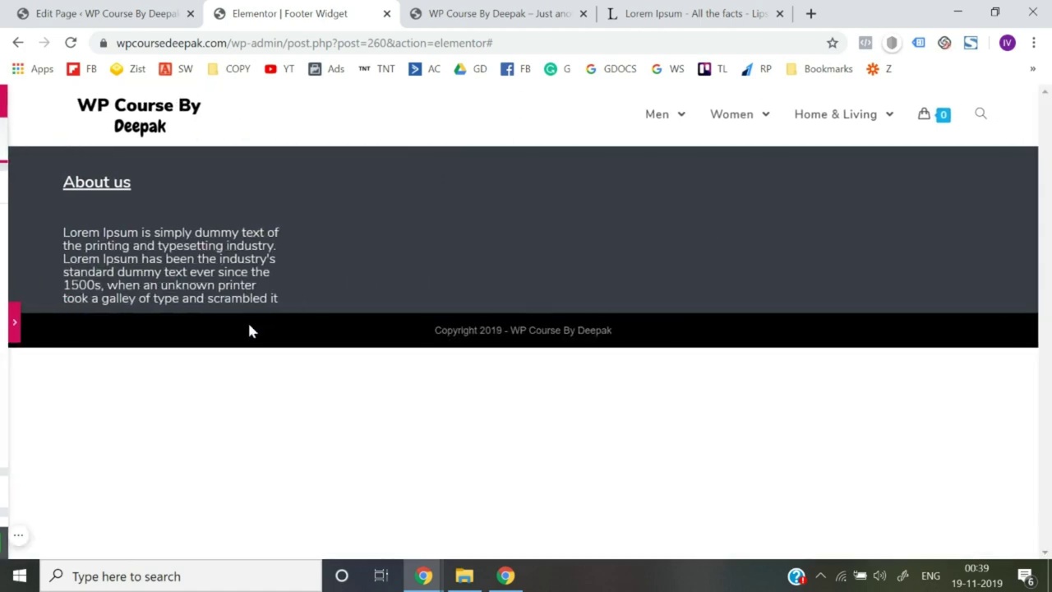
pyautogui.click(4, 319)
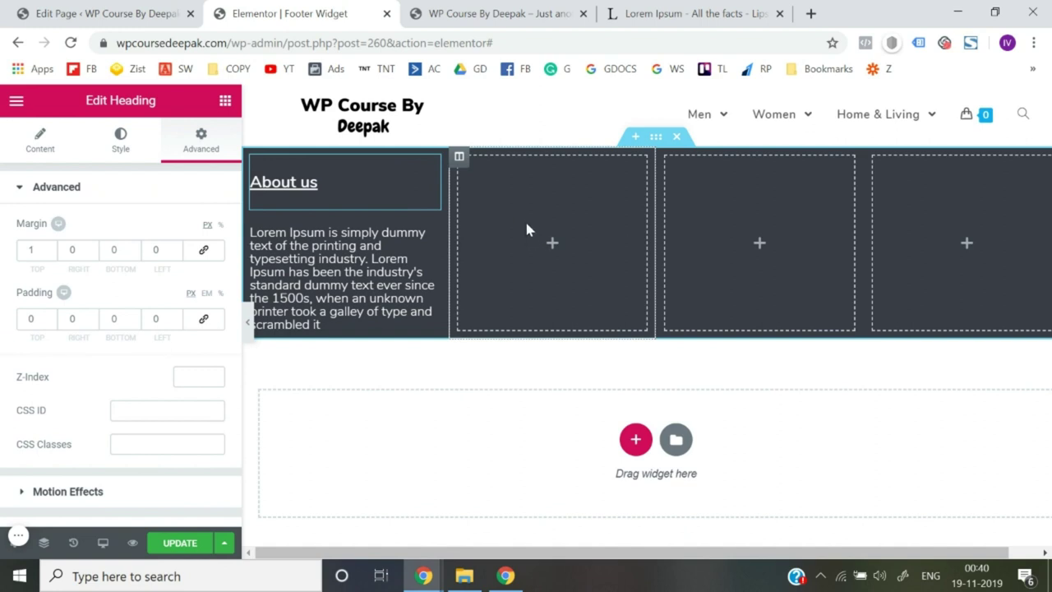
# Step: Duplicate the "About us" heading and move the copy into the second footer column
pyautogui.click(225, 100)
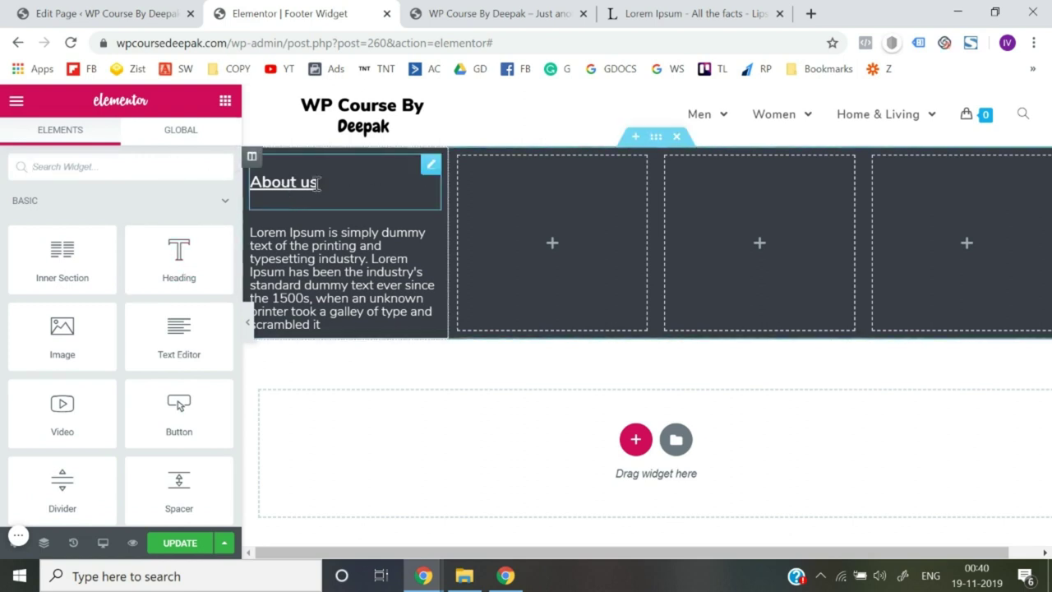
pyautogui.rightClick(432, 169)
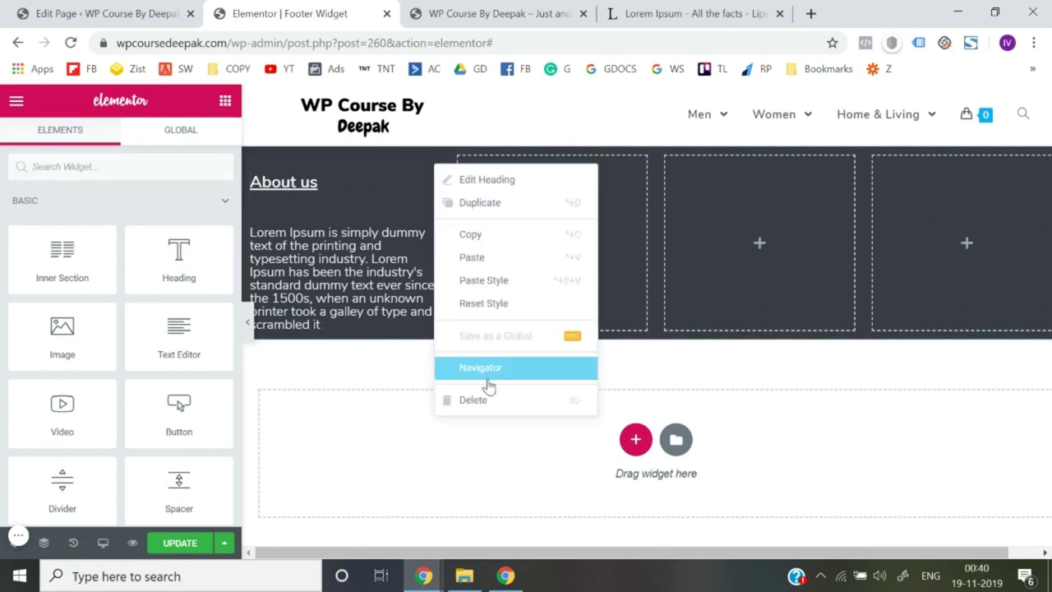
pyautogui.click(488, 207)
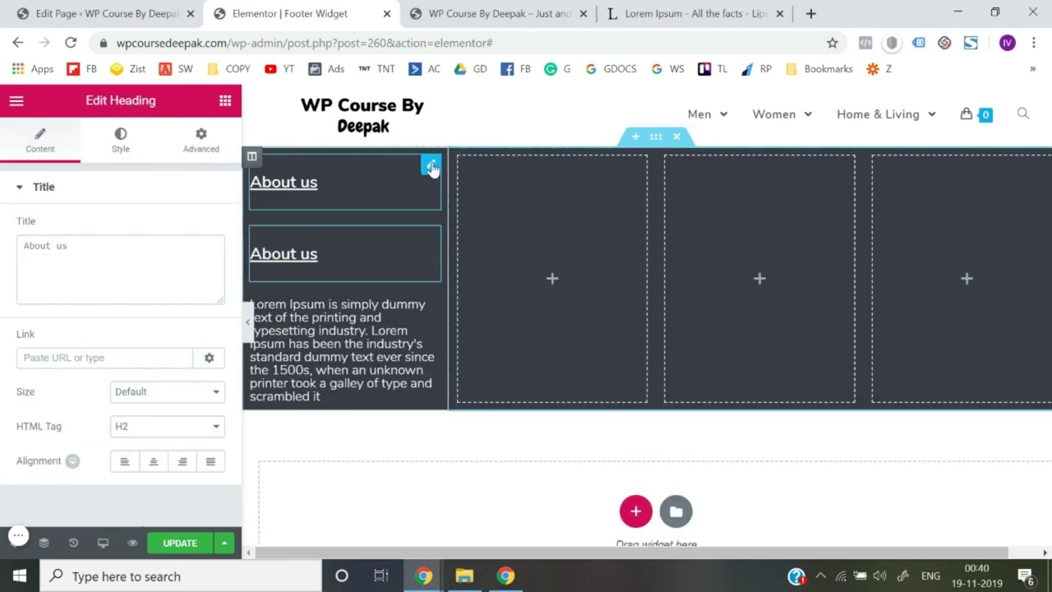
pyautogui.moveTo(432, 170); pyautogui.dragTo(542, 170)
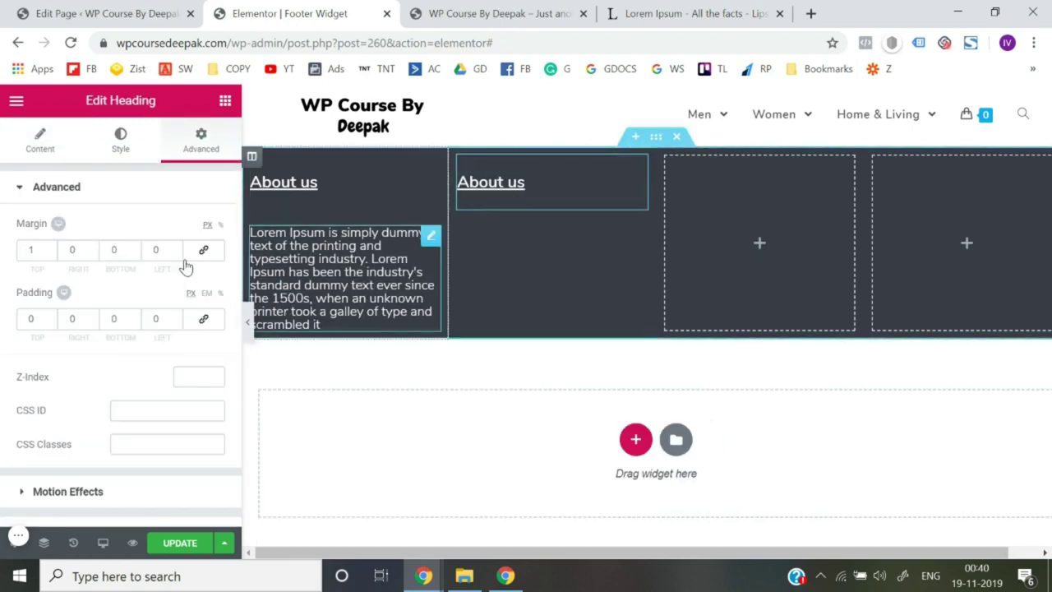
# Step: Set the copied heading's top margin to 0 px and change its title to "Menu"
pyautogui.click(51, 252)
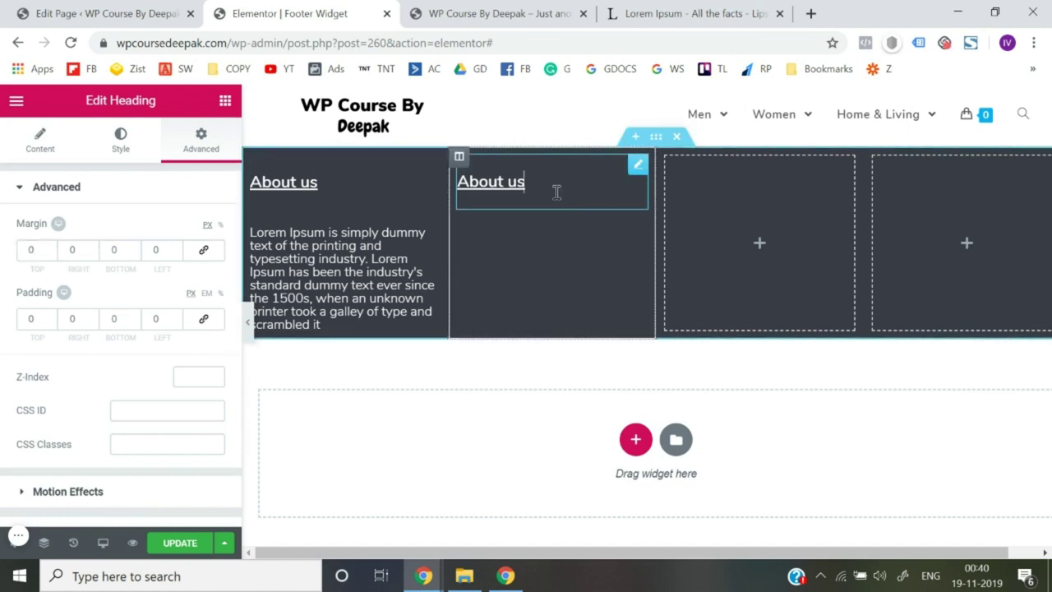
pyautogui.click(39, 138)
pyautogui.tripleClick(126, 273)
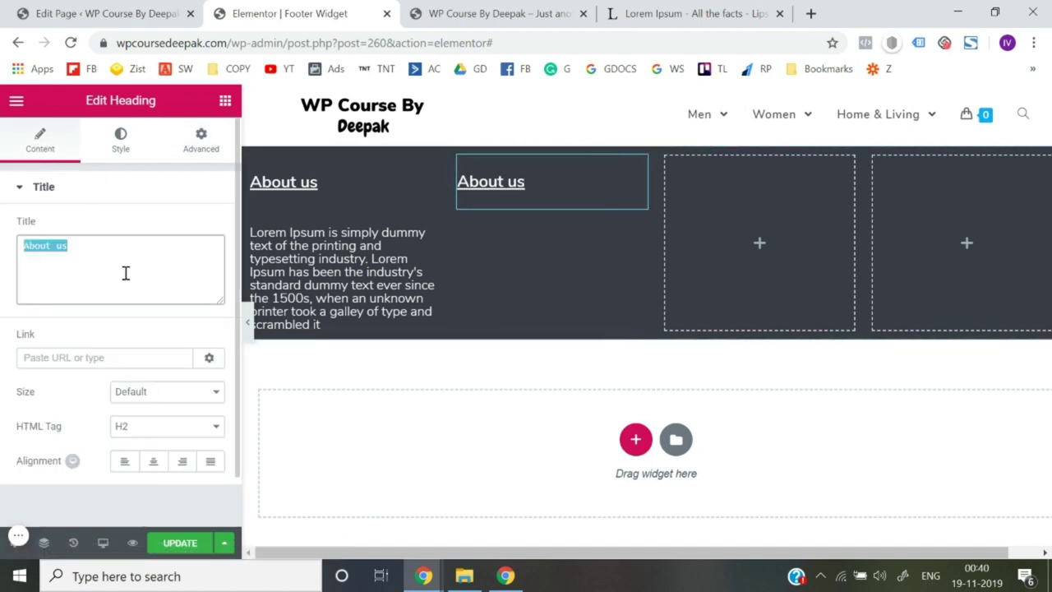
pyautogui.write('MENU')
pyautogui.press('BackSpace')
pyautogui.press('BackSpace')
pyautogui.press('BackSpace')
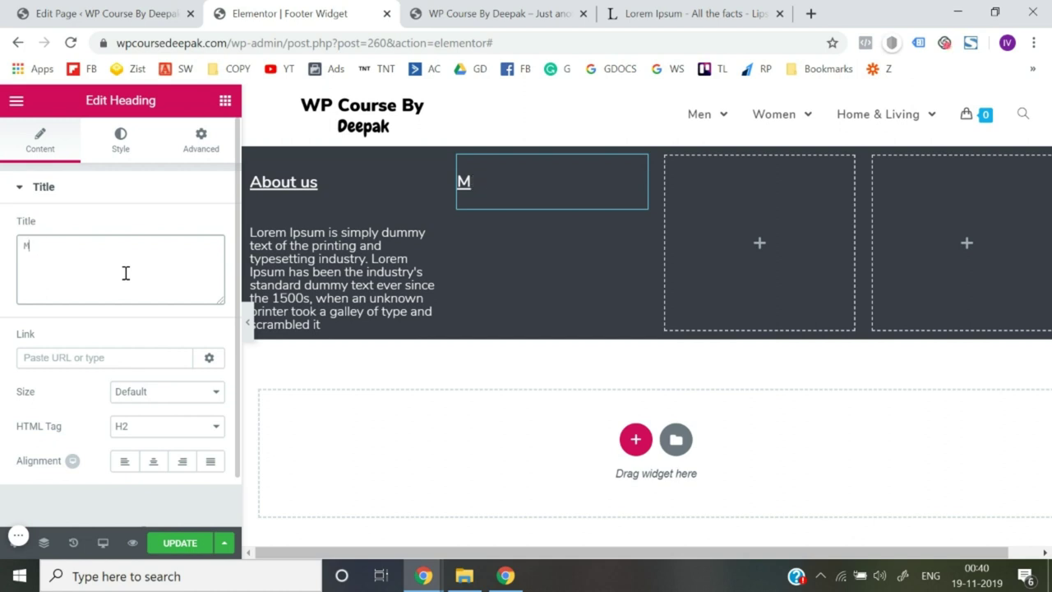
pyautogui.write('enu')
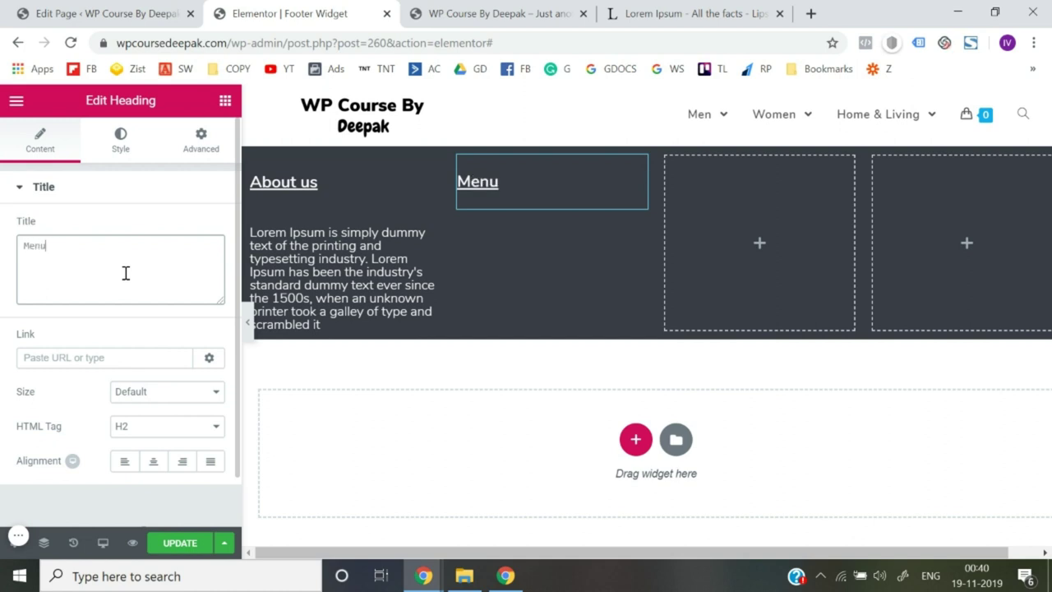
# Step: Add a Navigation Menu widget below the "Menu" heading in the second footer column and assign the Header Menu to it
pyautogui.click(225, 101)
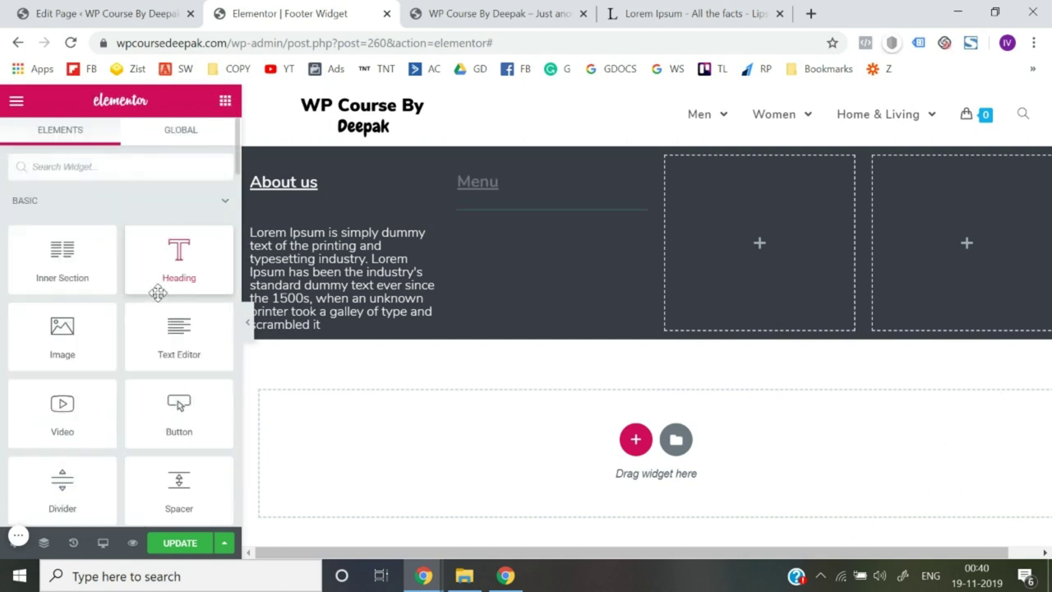
pyautogui.scroll(-5, 157, 293)
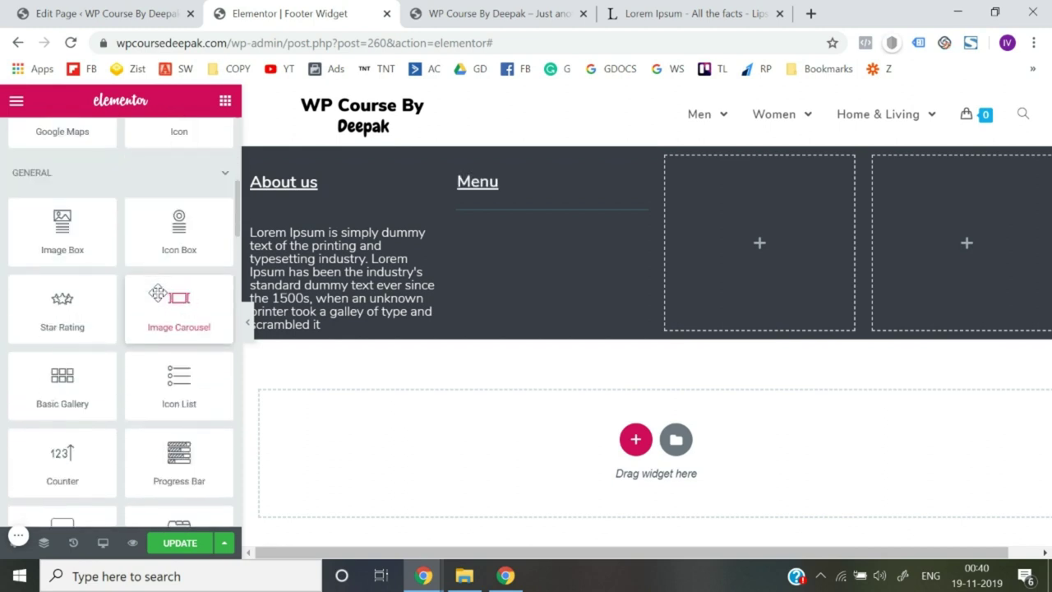
pyautogui.scroll(5, 158, 293)
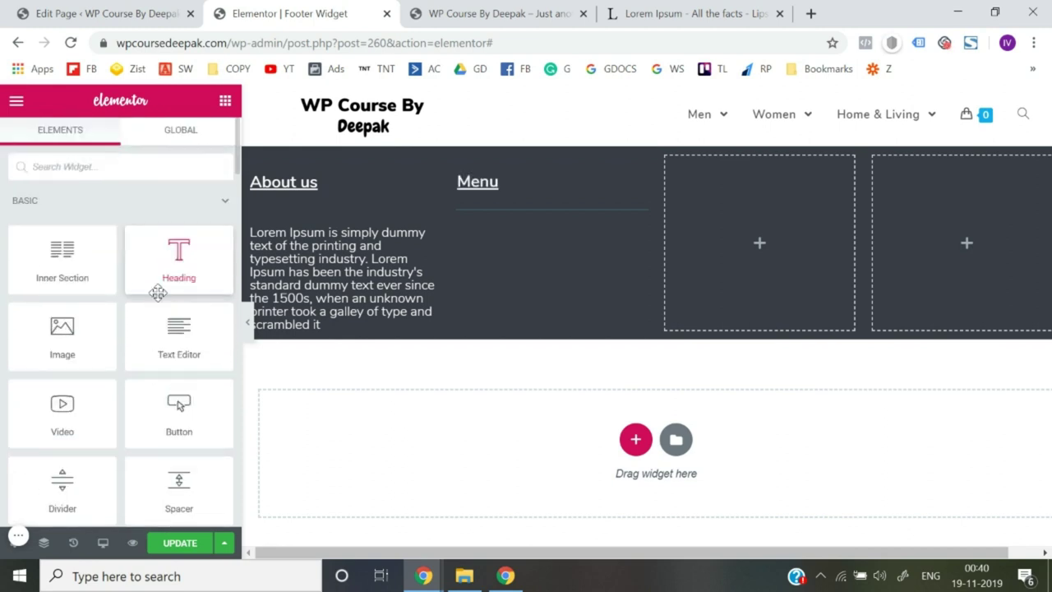
pyautogui.click(96, 154)
pyautogui.write('men')
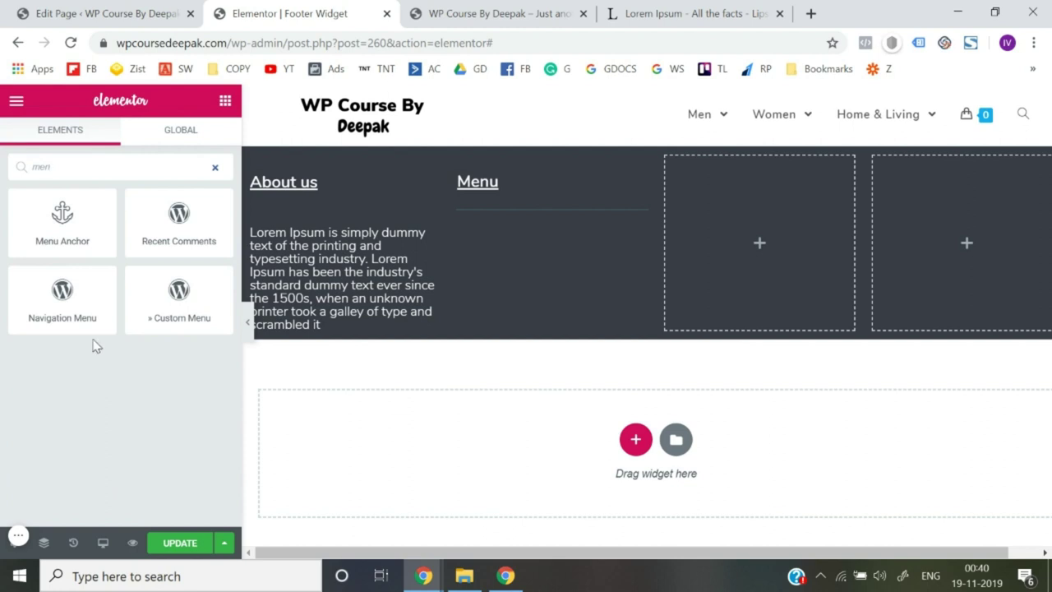
pyautogui.moveTo(117, 305); pyautogui.dragTo(505, 207)
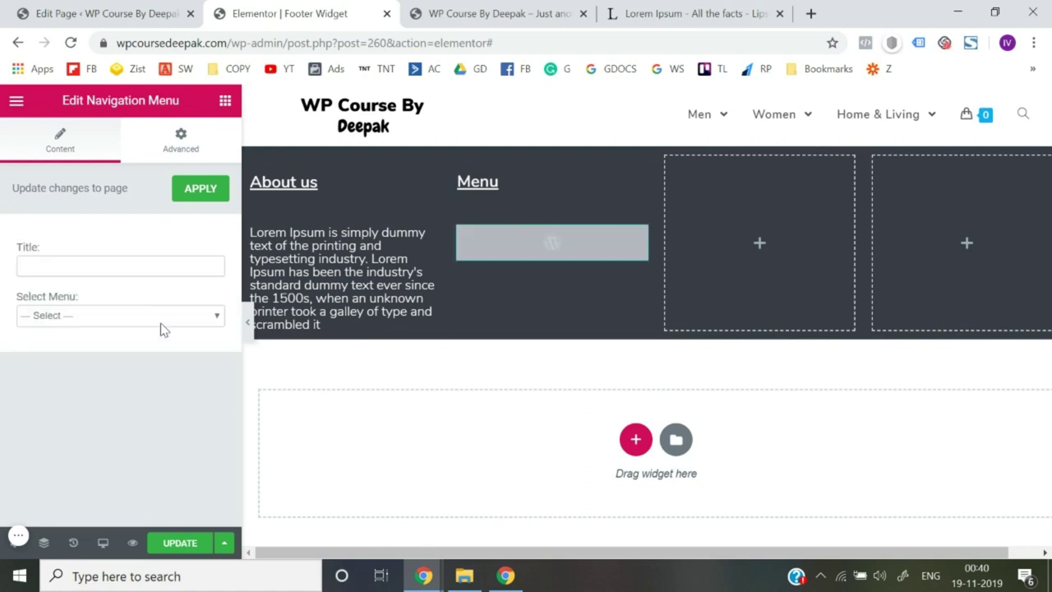
pyautogui.click(137, 319)
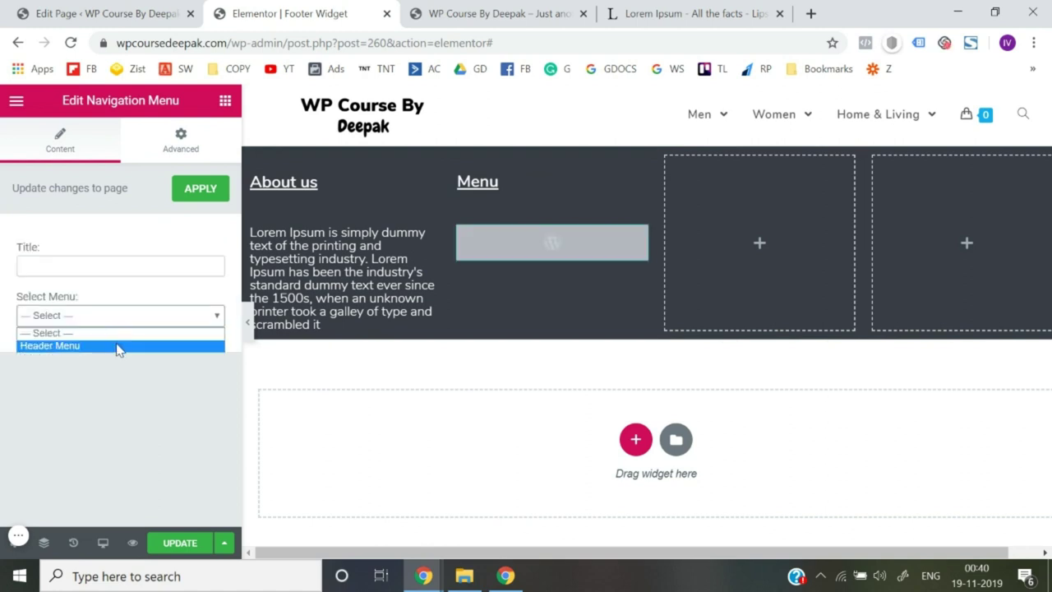
pyautogui.click(117, 346)
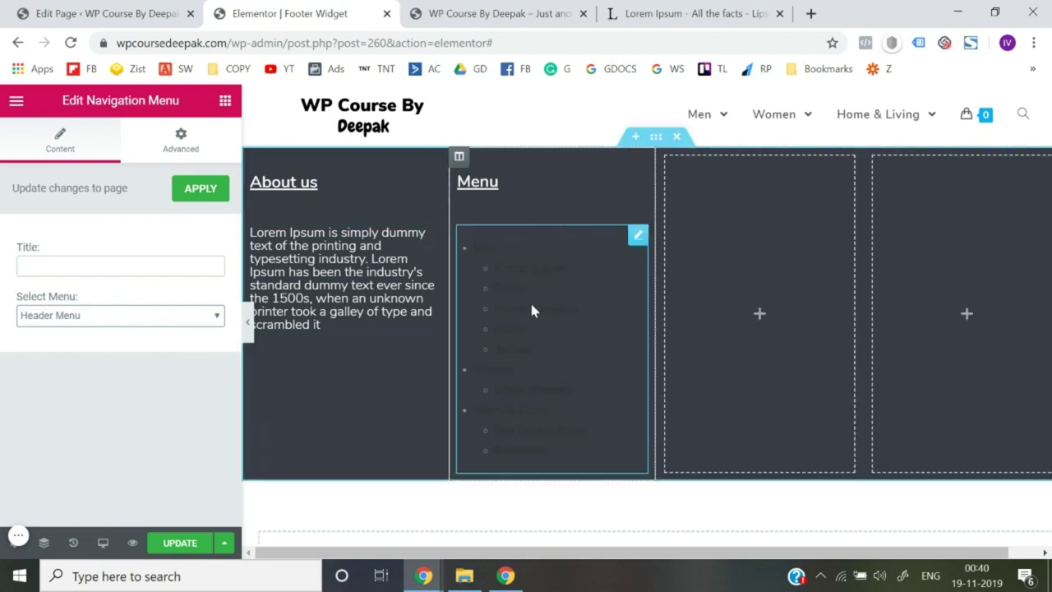
# Step: Preview the footer with its navigation menu at full width and update the template
pyautogui.click(248, 325)
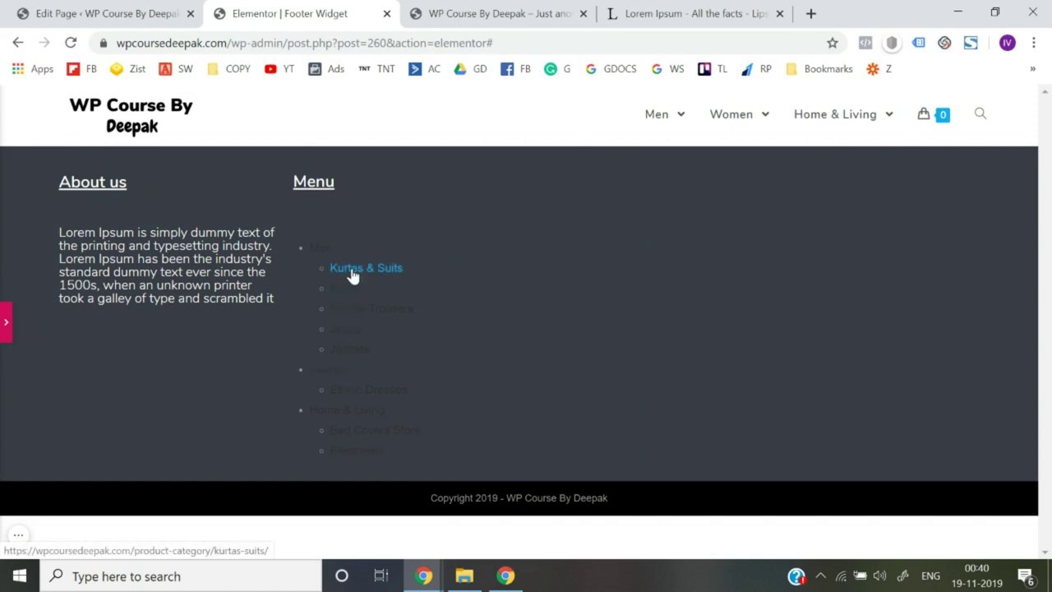
pyautogui.click(6, 322)
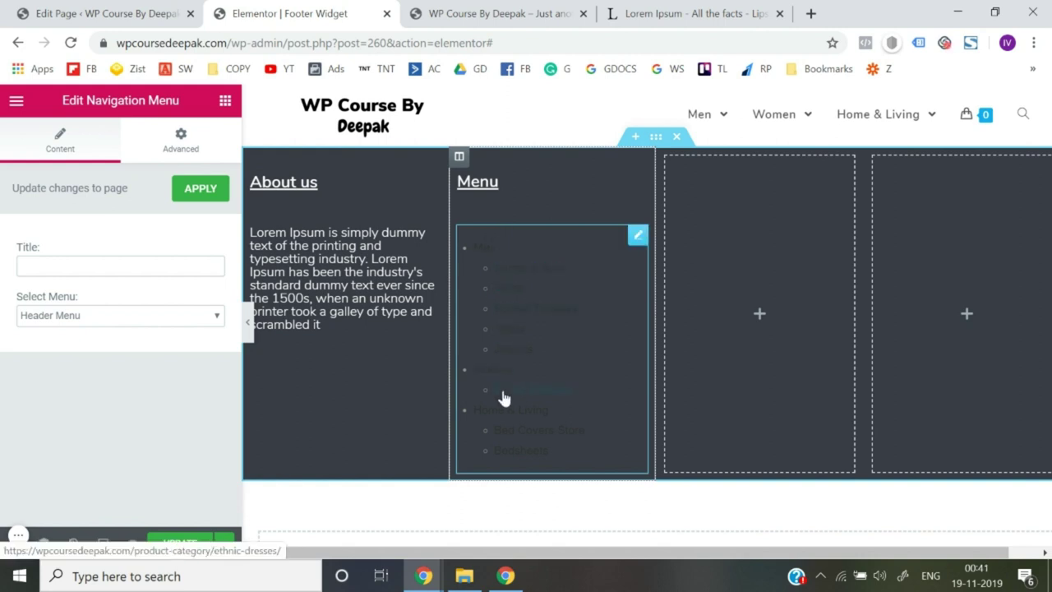
pyautogui.click(246, 325)
pyautogui.click(5, 325)
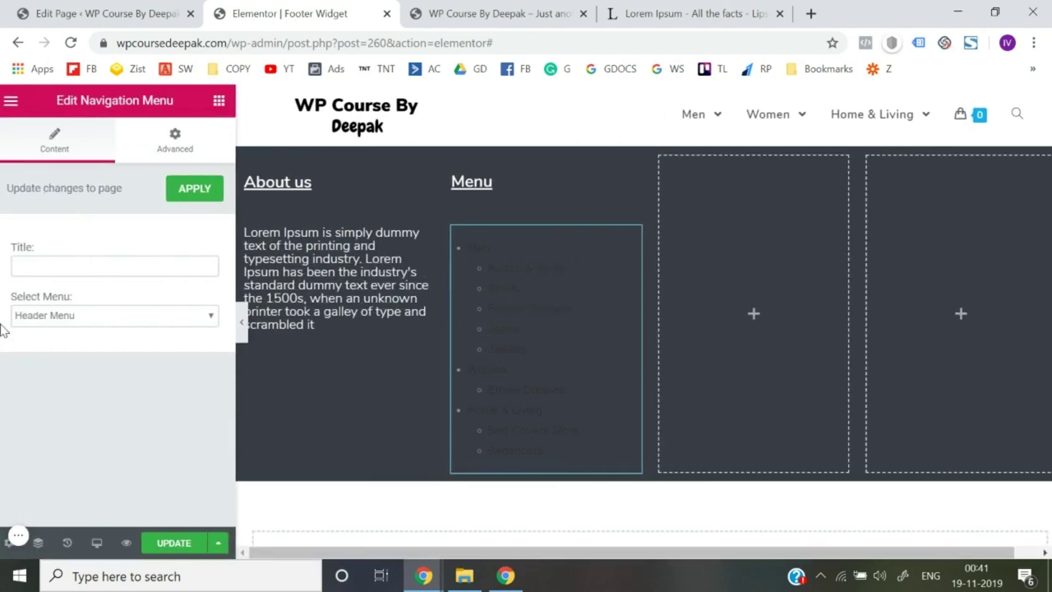
pyautogui.click(178, 544)
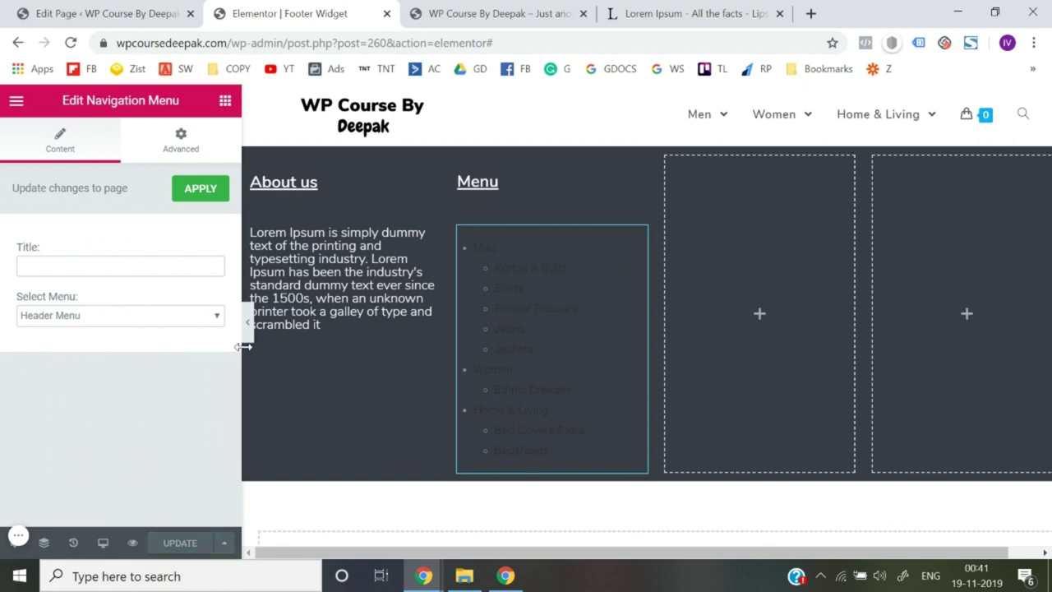
# Step: Find the Social Icons widget and place it in the third footer column
pyautogui.click(224, 100)
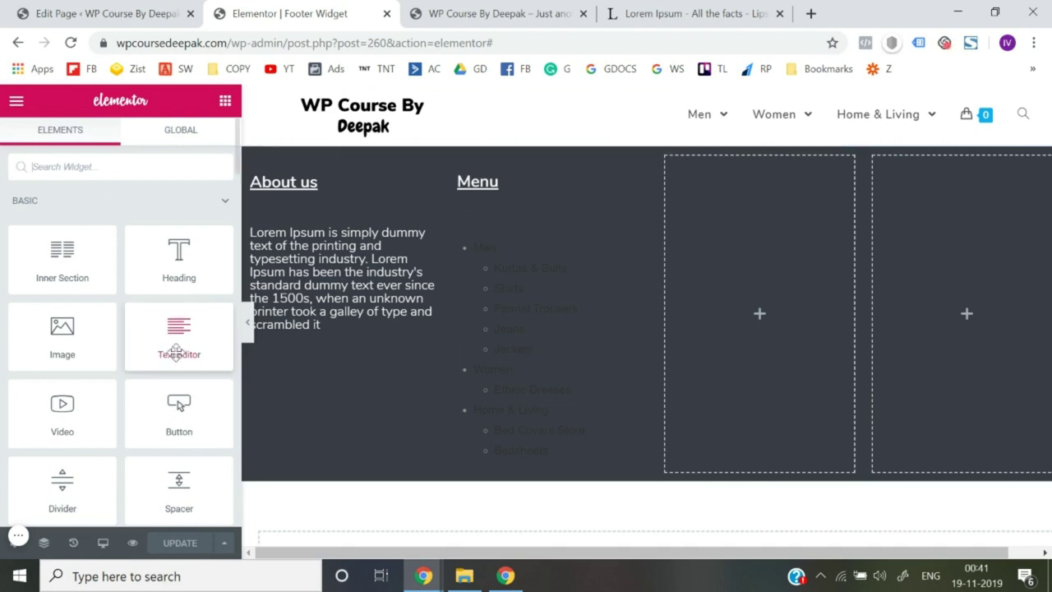
pyautogui.scroll(-7, 178, 354)
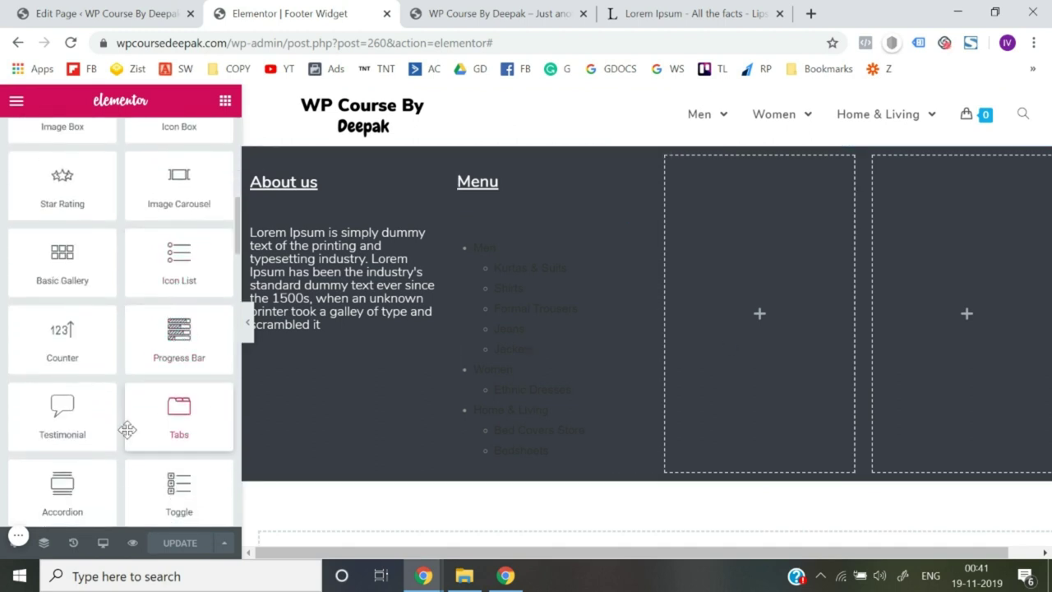
pyautogui.scroll(8, 127, 429)
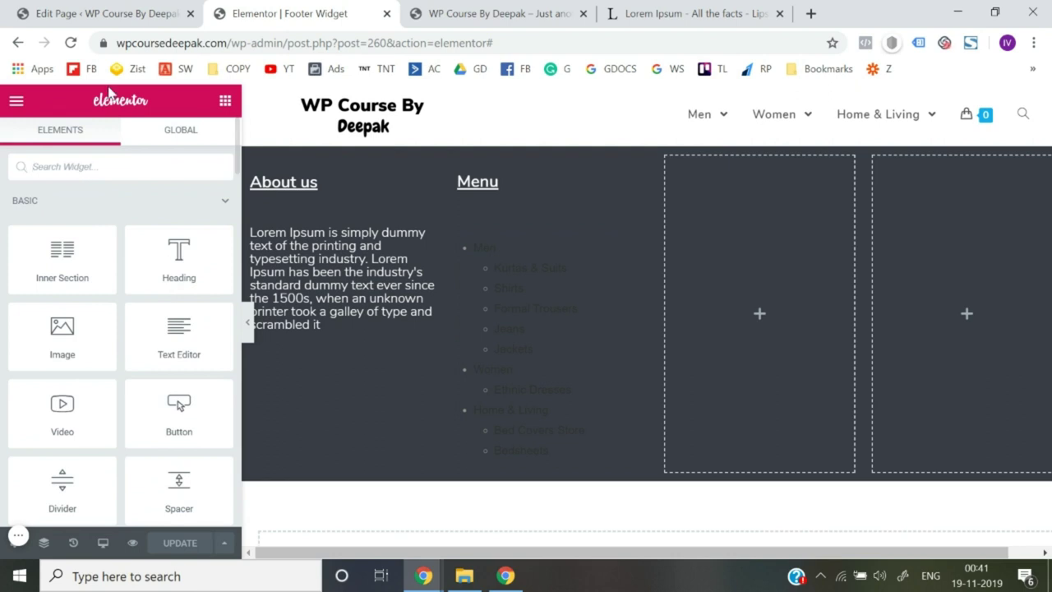
pyautogui.write('social')
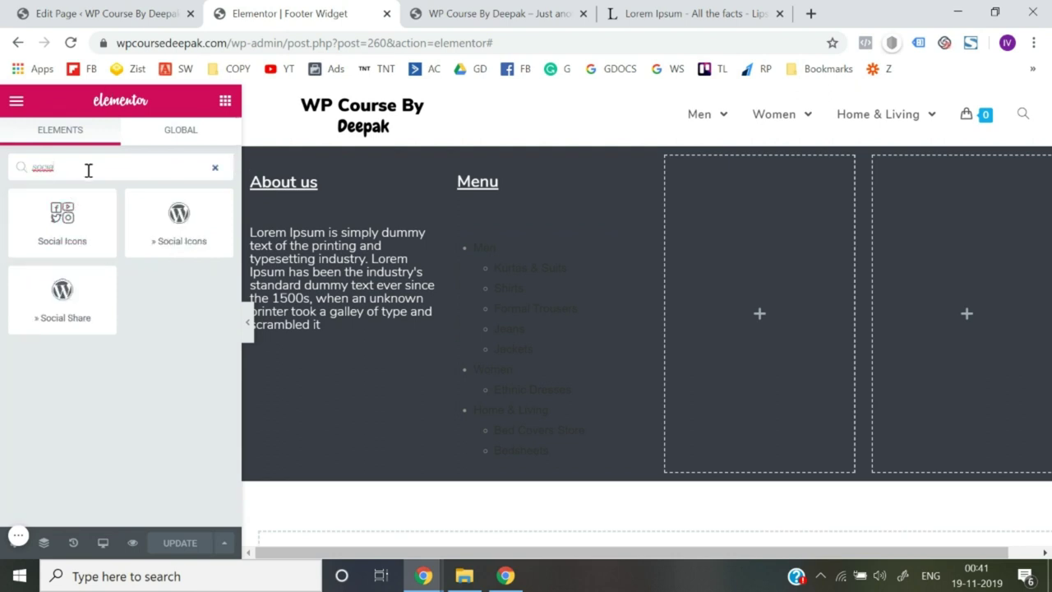
pyautogui.press('BackSpace')
pyautogui.write('soci')
pyautogui.moveTo(45, 216); pyautogui.dragTo(743, 233)
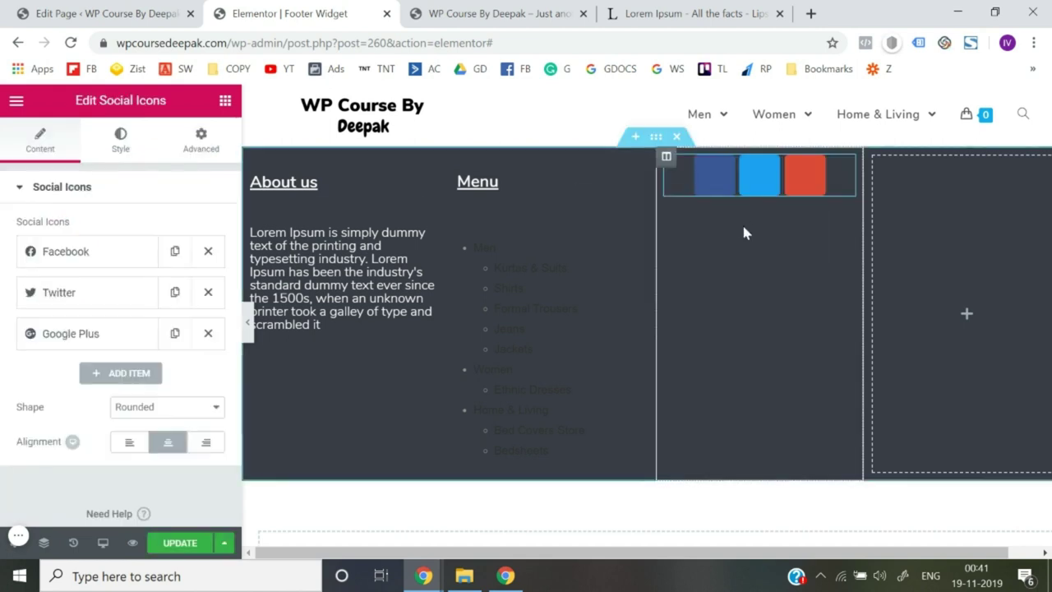
# Step: Preview the social icons at full width and expand the Facebook item's settings
pyautogui.click(249, 335)
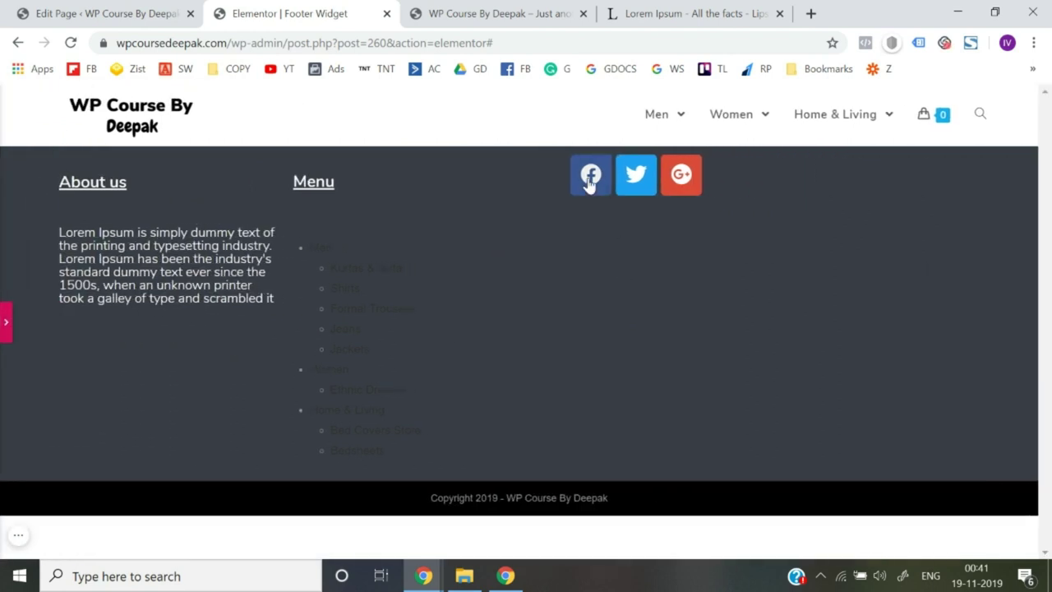
pyautogui.click(4, 329)
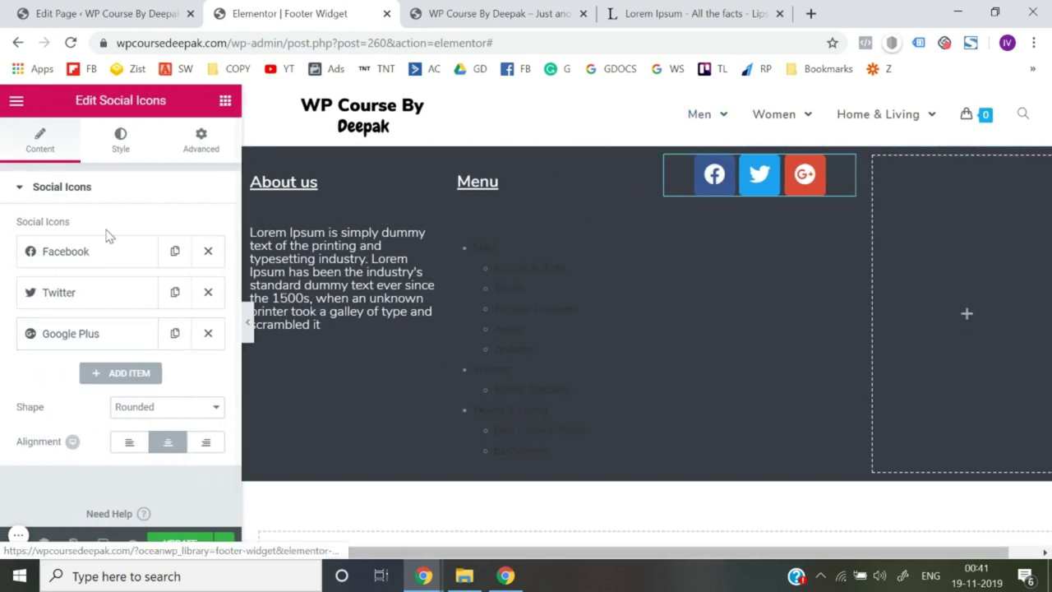
pyautogui.click(50, 253)
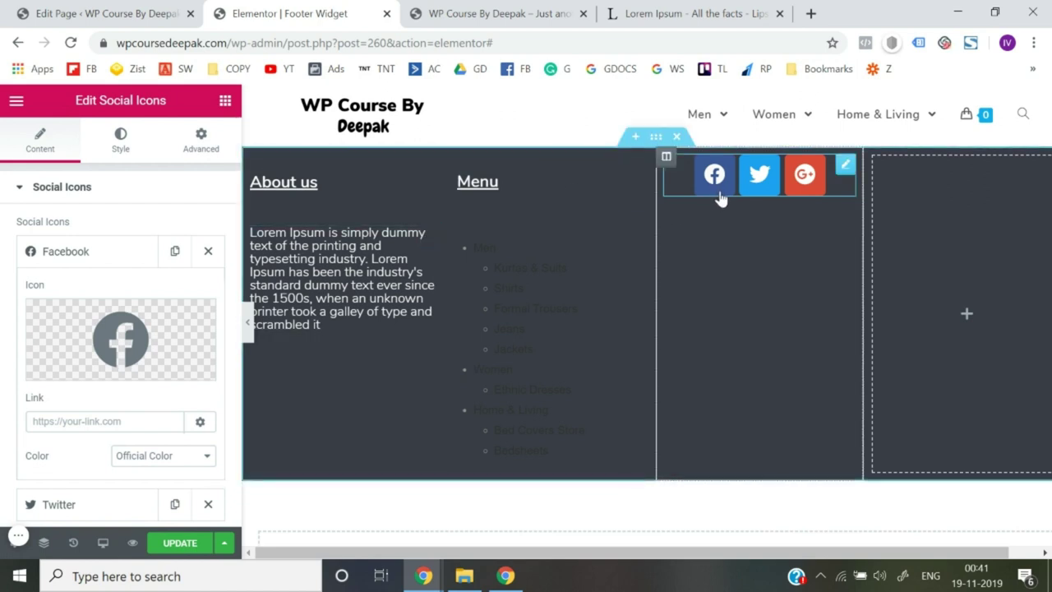
# Step: Delete the empty fourth footer column and update the template
pyautogui.click(181, 544)
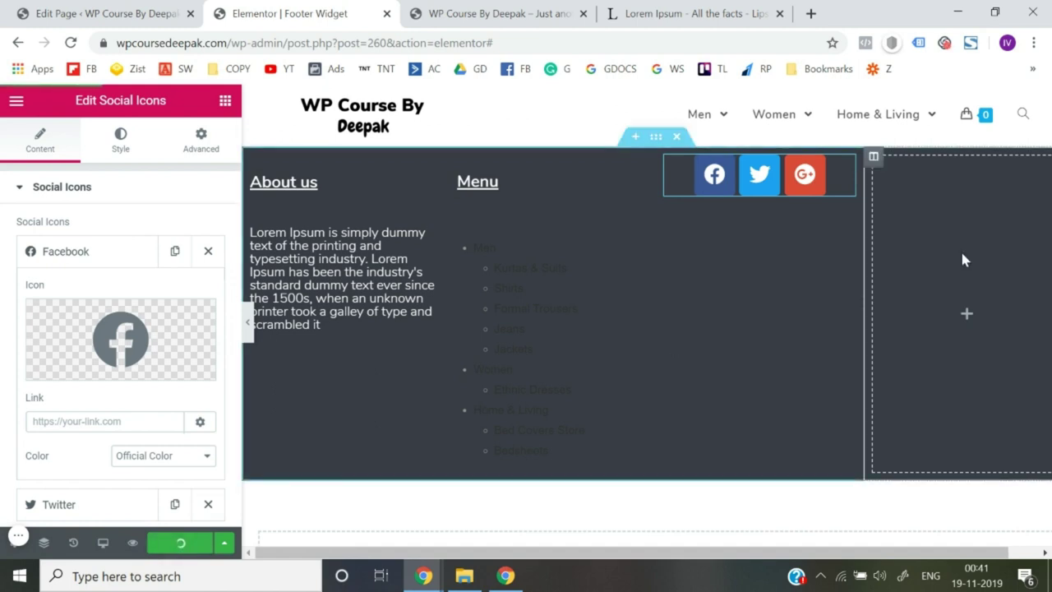
pyautogui.click(16, 101)
pyautogui.scroll(-1, 96, 411)
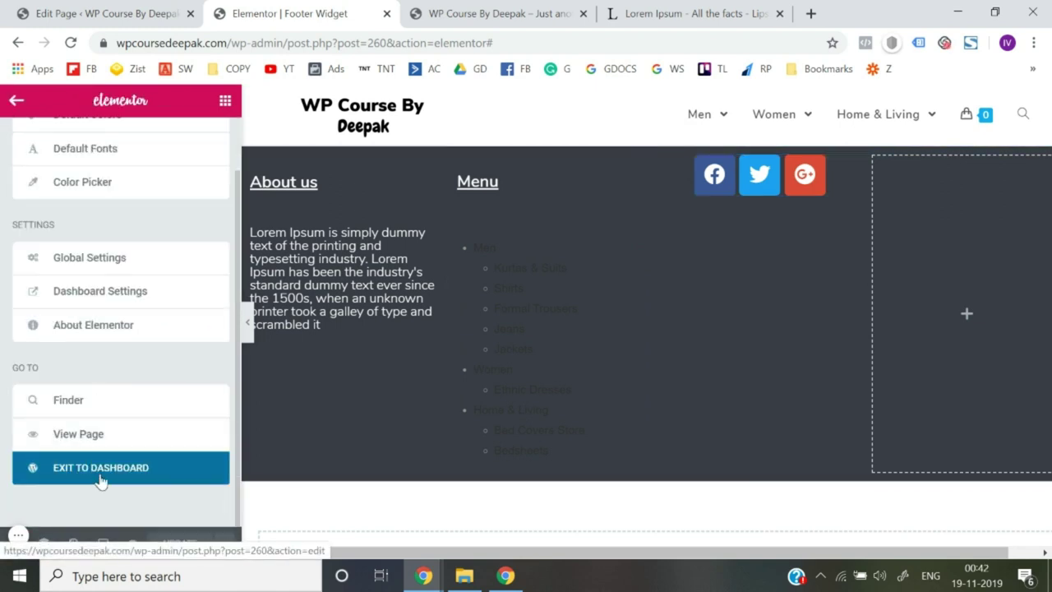
pyautogui.rightClick(877, 166)
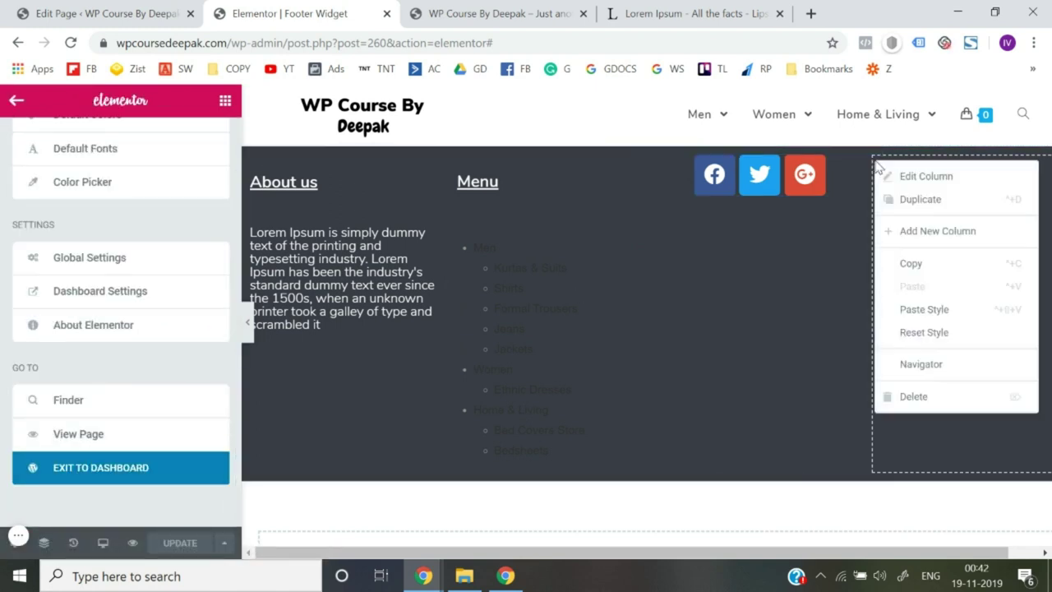
pyautogui.click(921, 393)
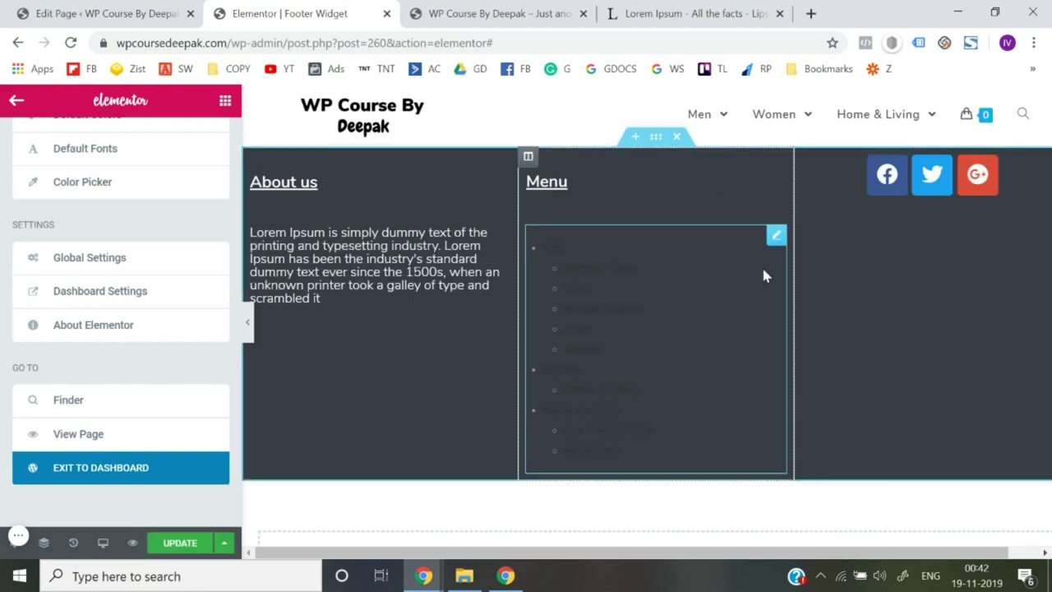
pyautogui.click(180, 543)
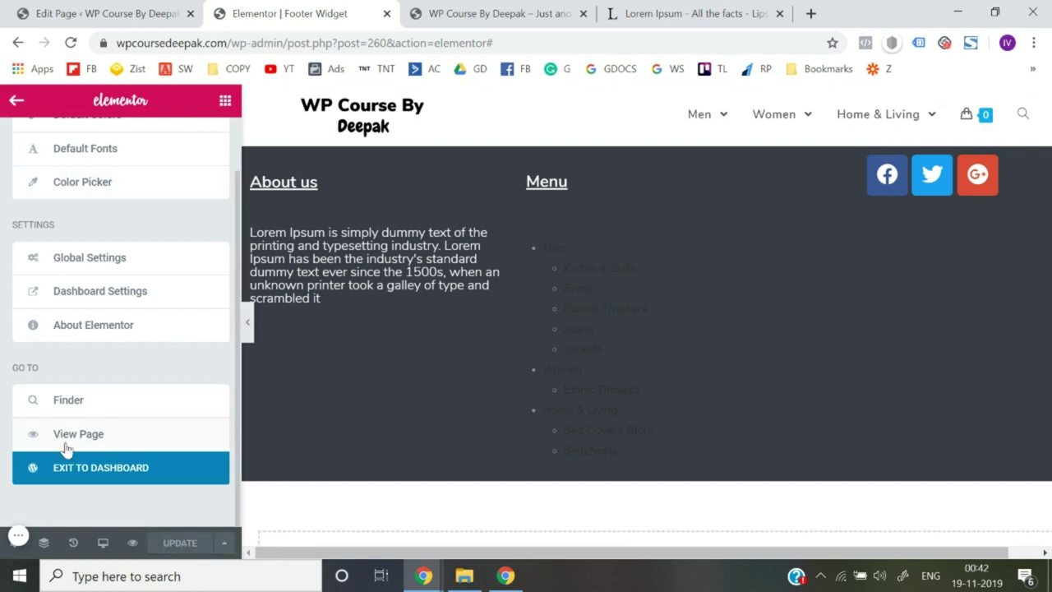
# Step: Exit the Elementor editor to the dashboard and view the Footer Widget template's permalink in a new browser tab
pyautogui.click(87, 484)
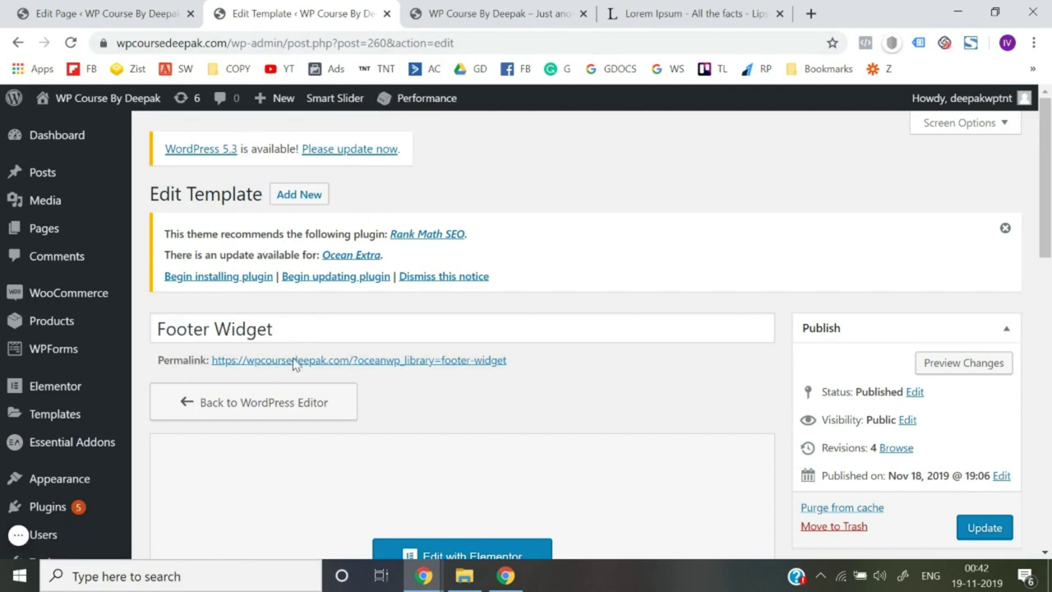
pyautogui.rightClick(397, 359)
pyautogui.rightClick(399, 363)
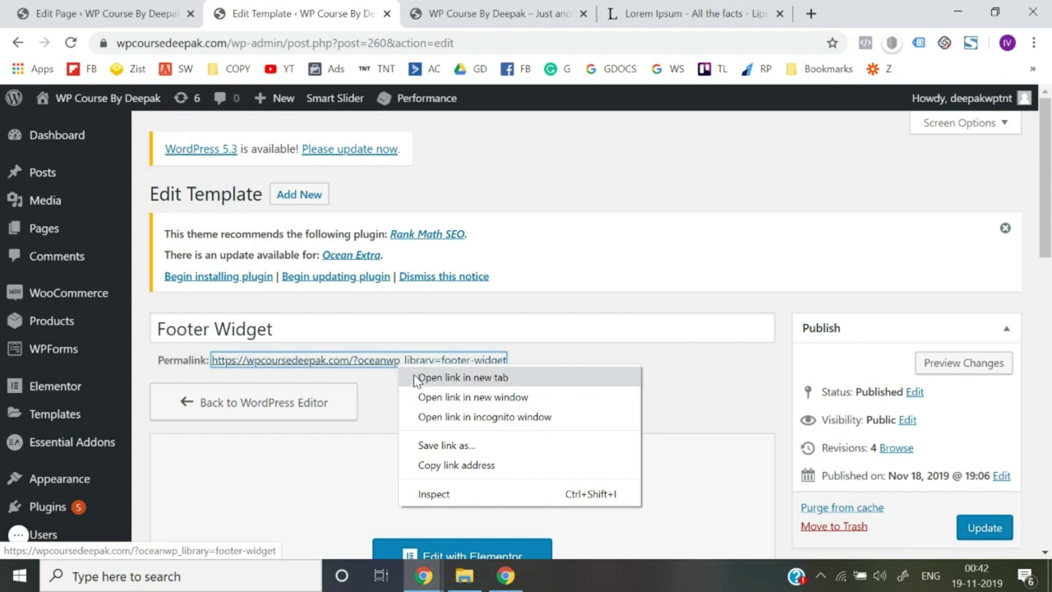
pyautogui.click(419, 375)
pyautogui.click(453, 7)
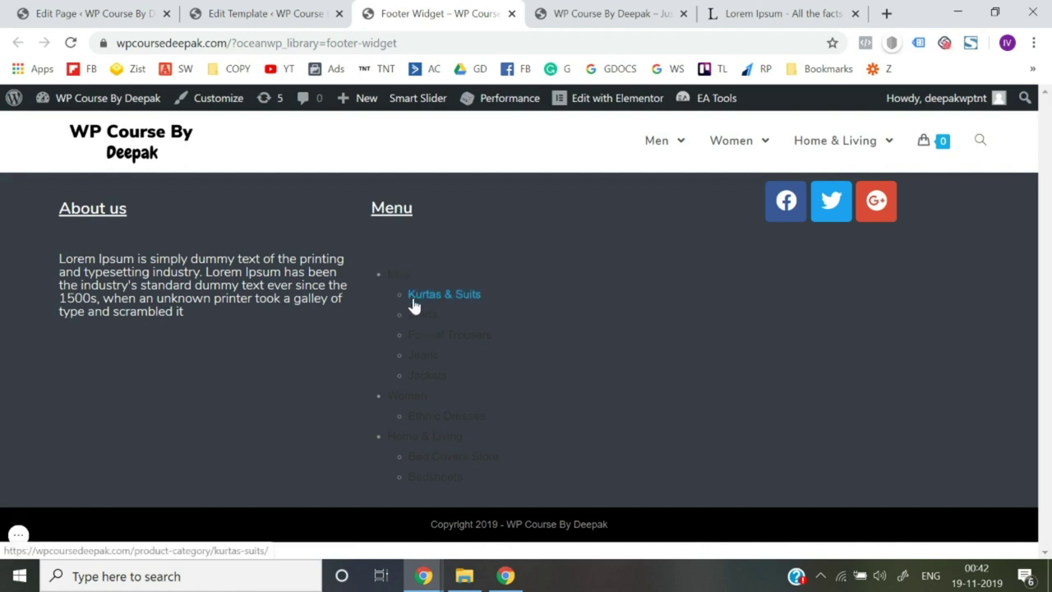
# Step: Return to the Edit Template browser tab and open the WordPress Menus page
pyautogui.click(239, 13)
pyautogui.moveTo(81, 346)
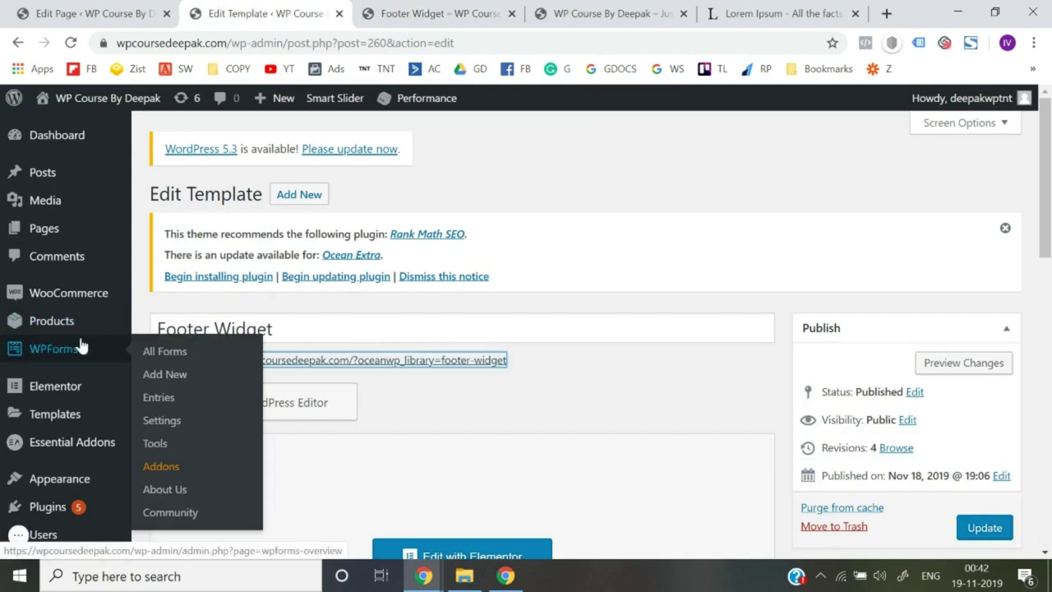
pyautogui.scroll(-1, 49, 436)
pyautogui.moveTo(72, 419)
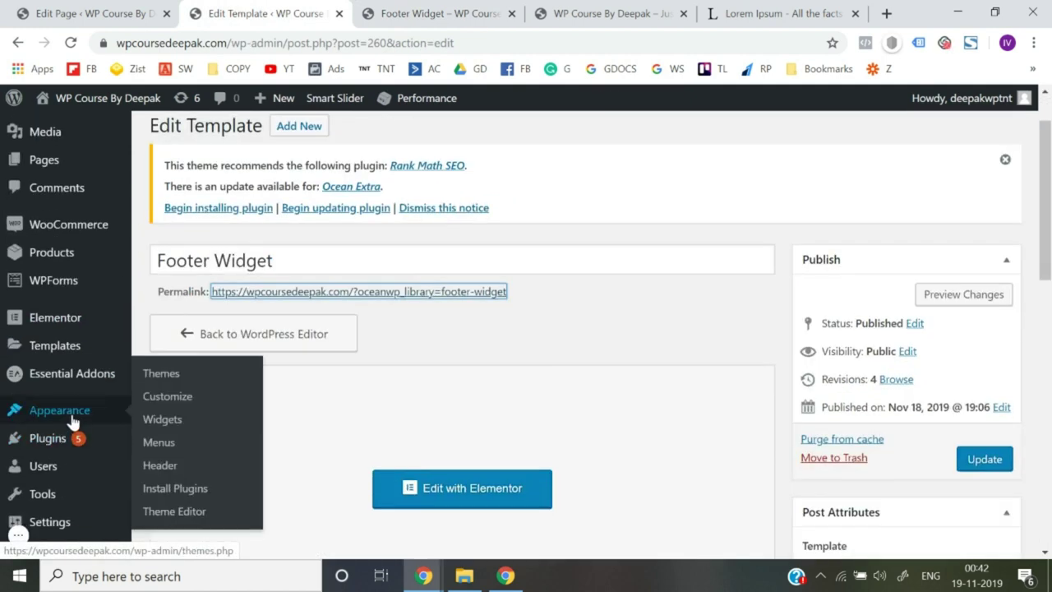
pyautogui.click(163, 447)
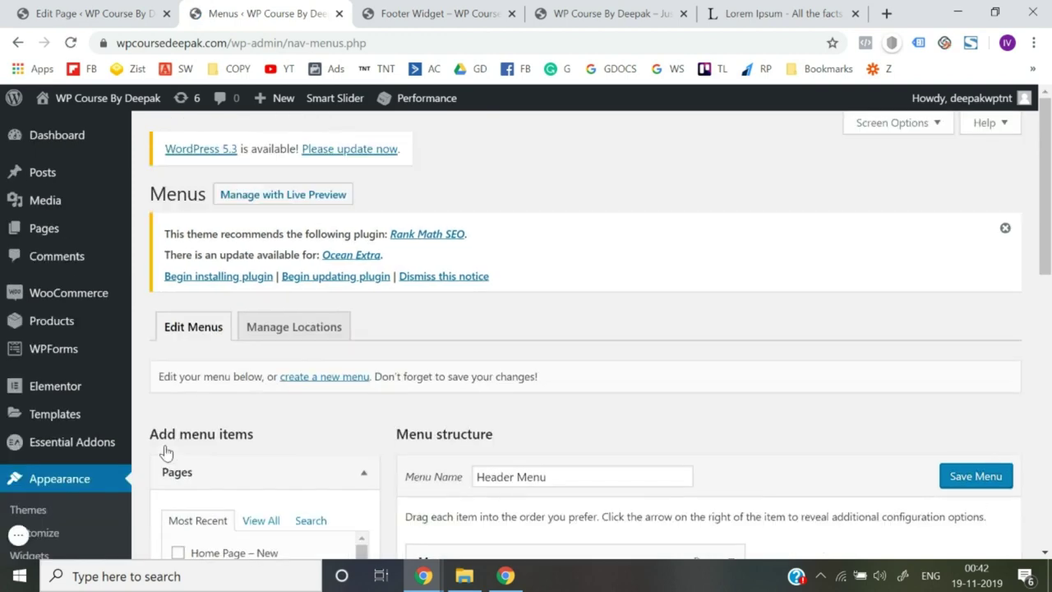
# Step: Look through the Header Menu's structure and create a new menu named Footer Widget Menu
pyautogui.scroll(-10, 497, 443)
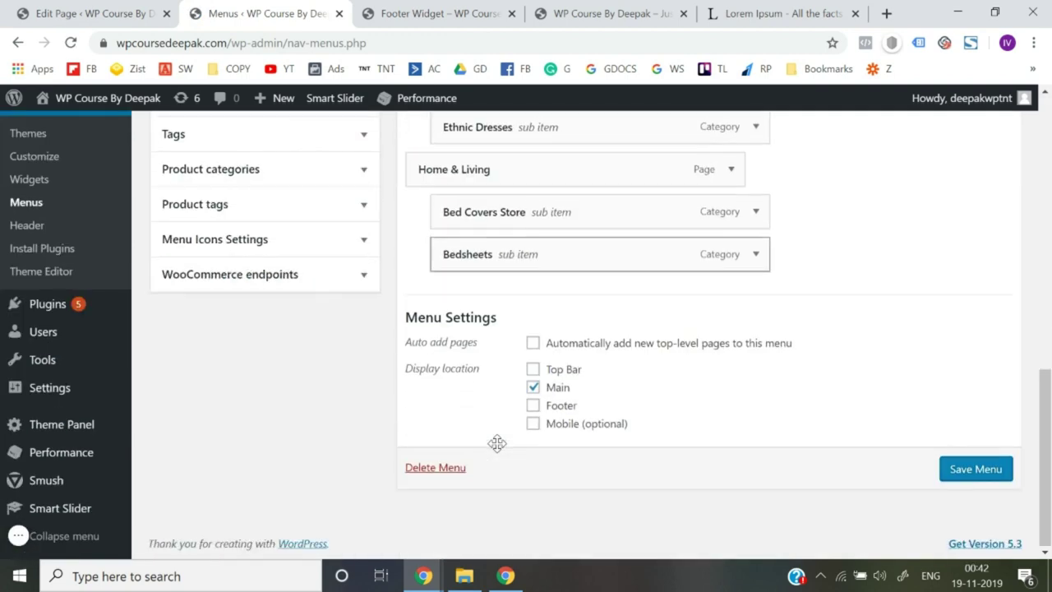
pyautogui.scroll(10, 497, 443)
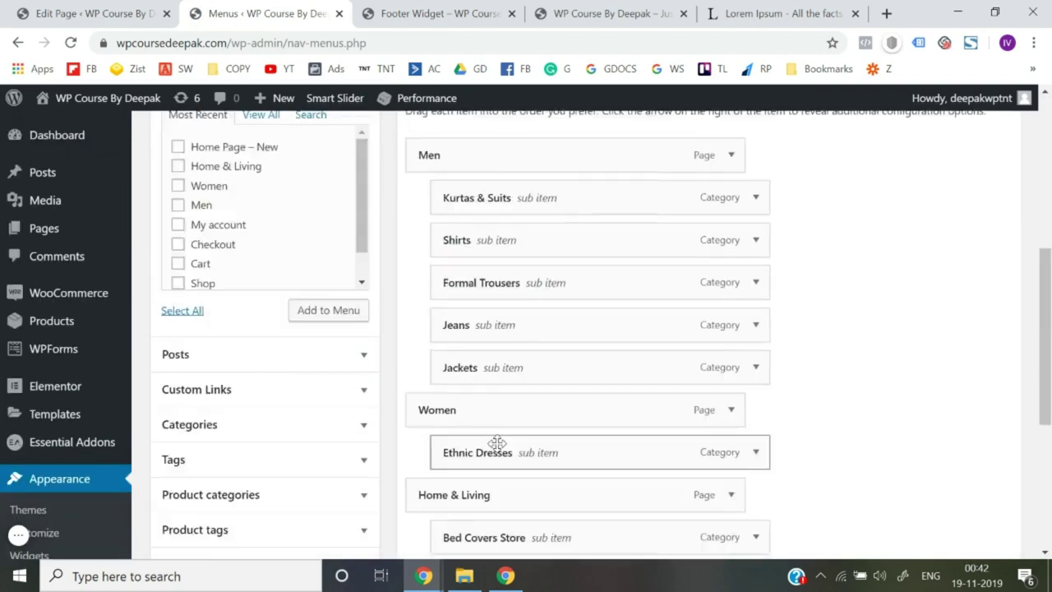
pyautogui.scroll(-2, 526, 410)
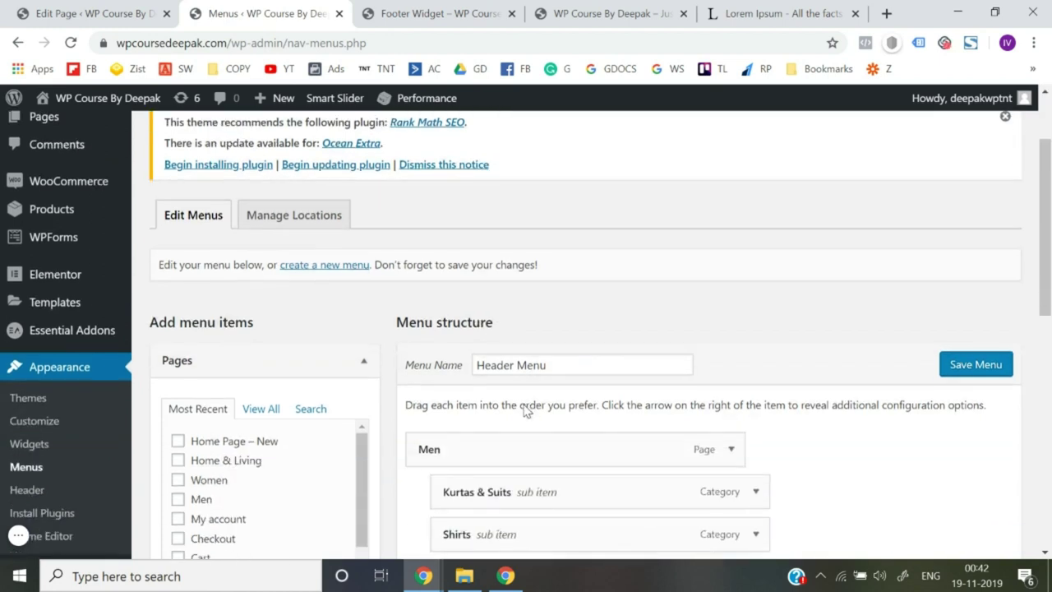
pyautogui.click(333, 267)
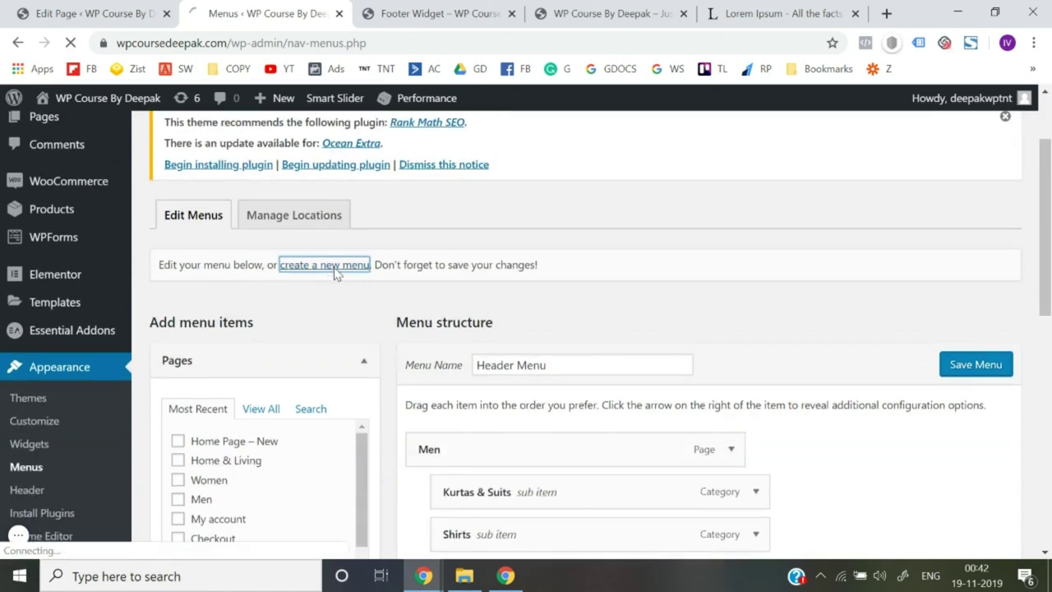
pyautogui.click(442, 10)
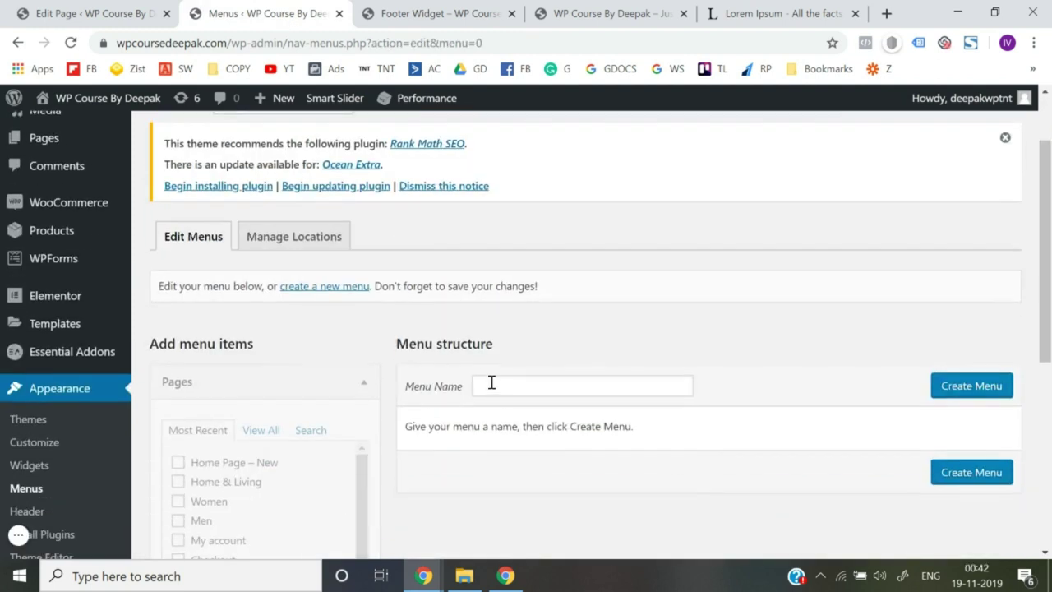
pyautogui.click(493, 384)
pyautogui.write('Footer')
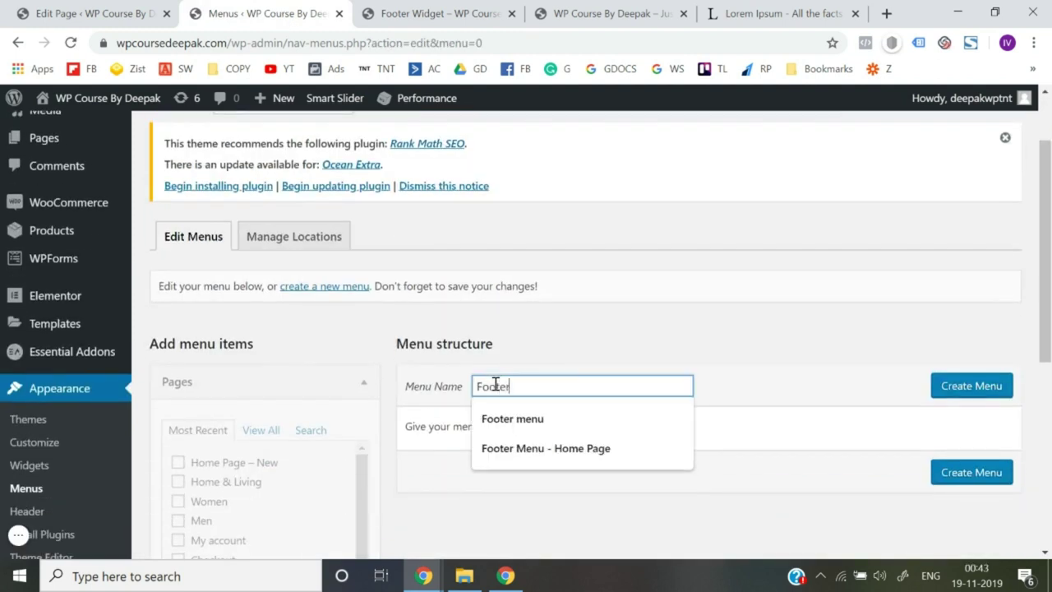
pyautogui.write(' Widget Menu')
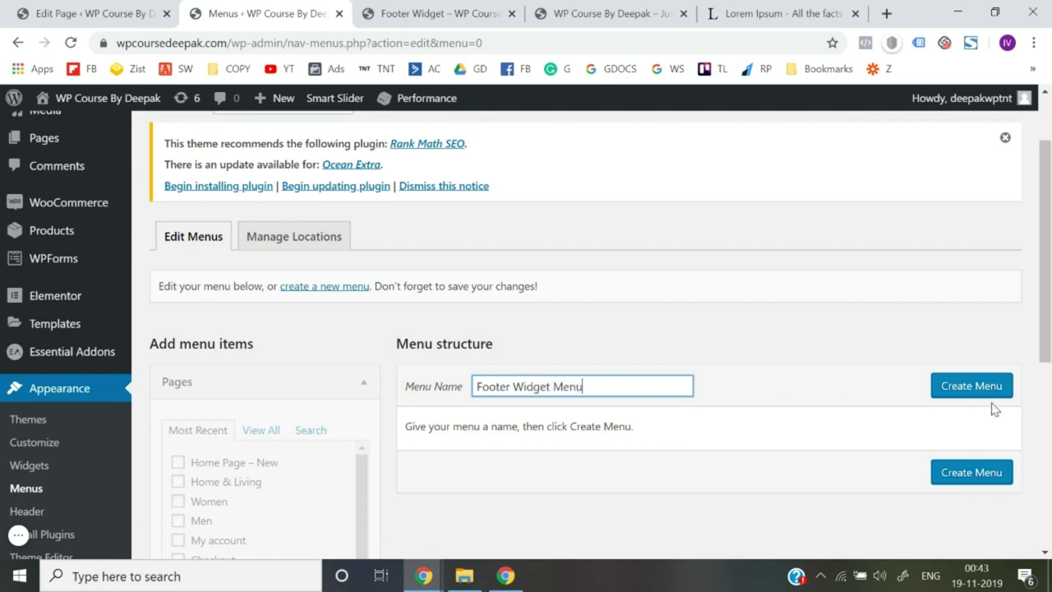
pyautogui.click(953, 380)
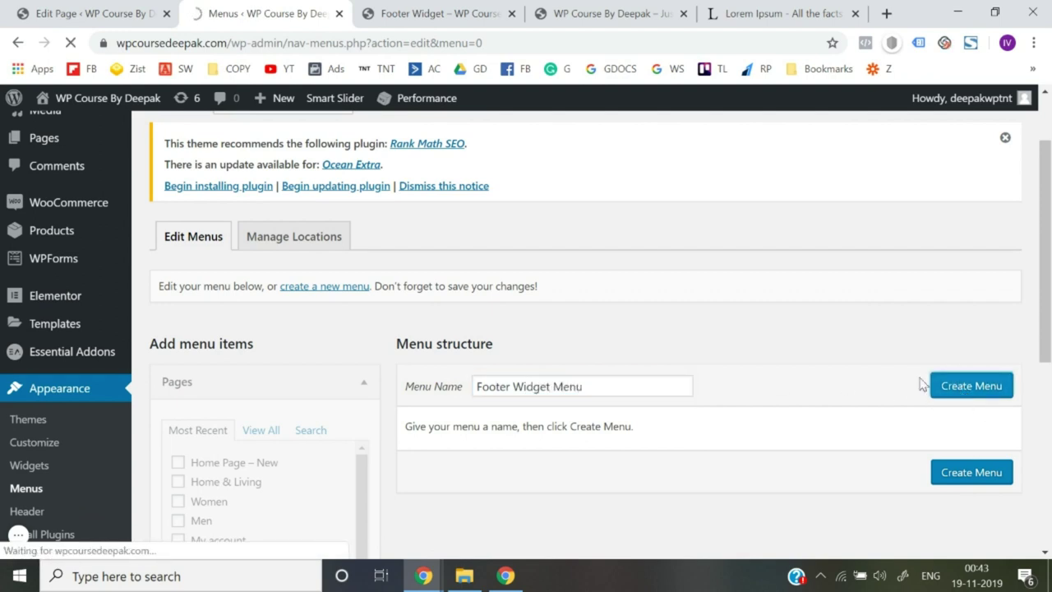
# Step: Show the complete list of site pages that can be added to the Footer Widget Menu
pyautogui.scroll(-2, 762, 350)
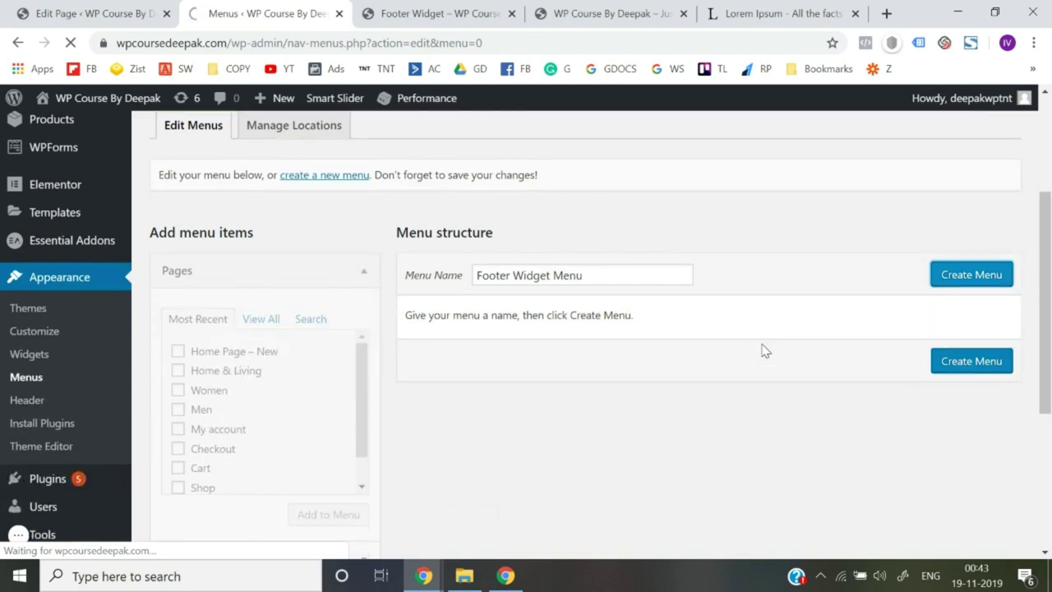
pyautogui.scroll(-3, 591, 393)
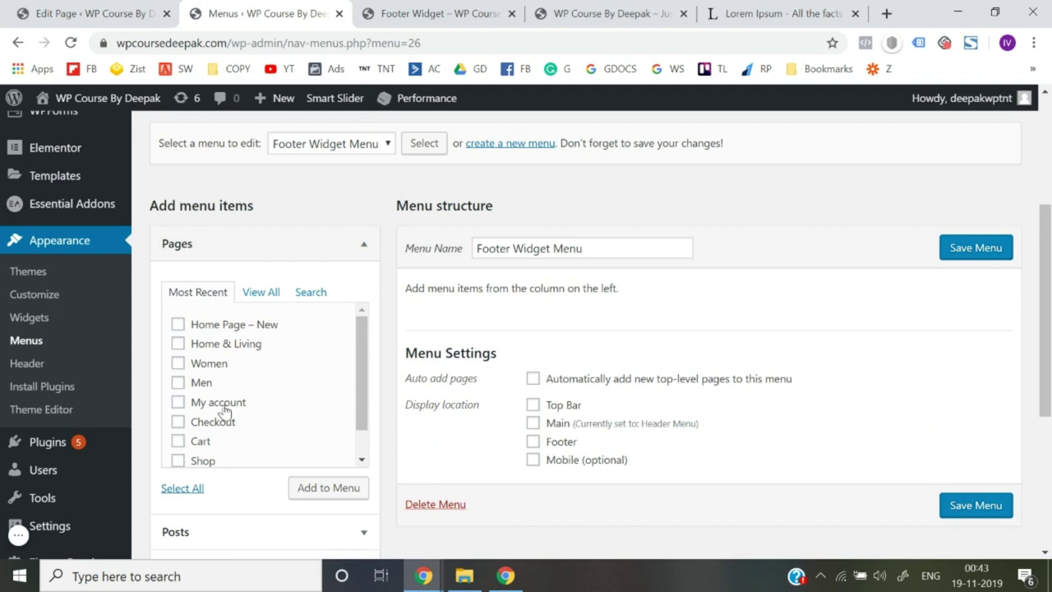
pyautogui.scroll(-1, 224, 412)
pyautogui.scroll(1, 246, 411)
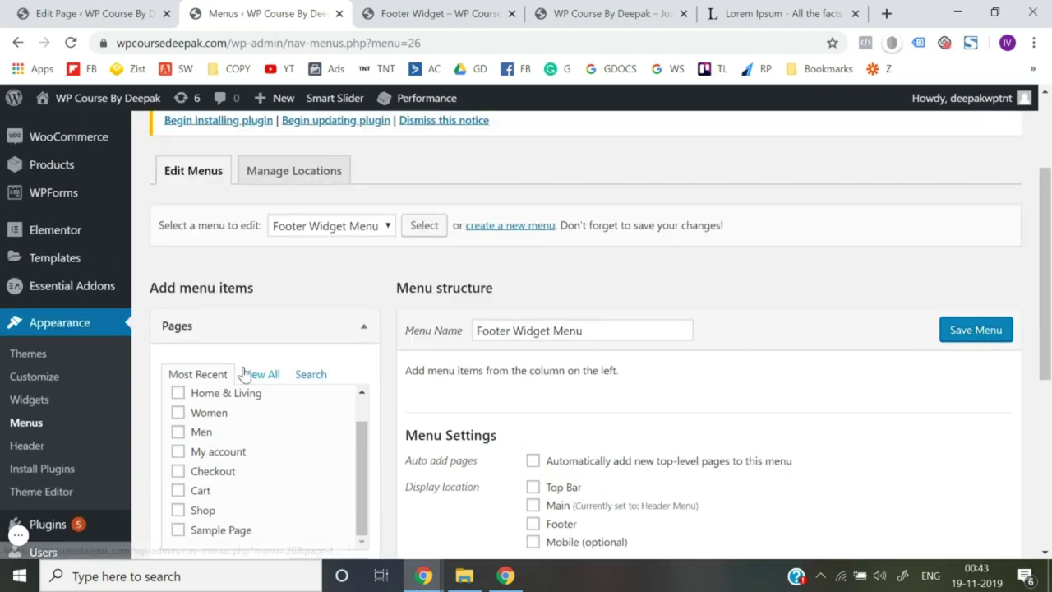
pyautogui.click(251, 374)
pyautogui.scroll(-1, 246, 376)
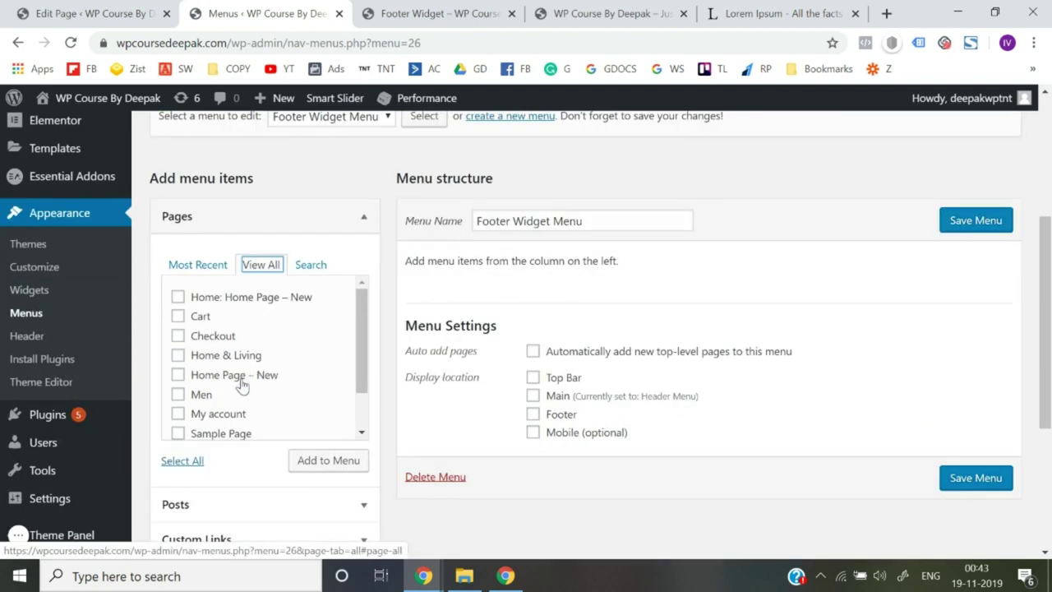
# Step: Add the Men, Home & Living and Women pages to the Footer Widget Menu and save the menu
pyautogui.click(178, 386)
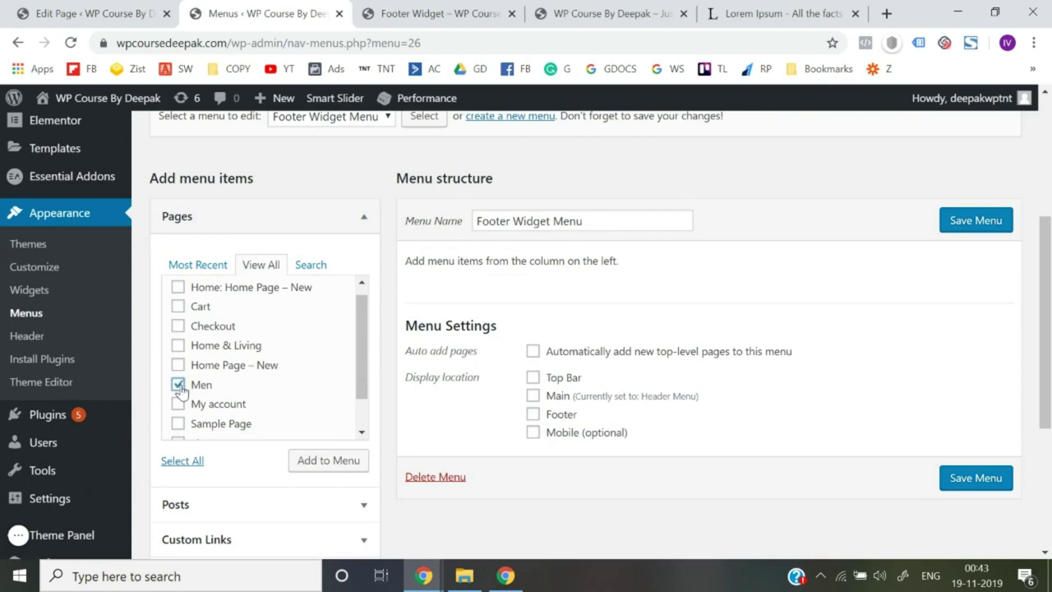
pyautogui.click(178, 346)
pyautogui.scroll(-1, 177, 351)
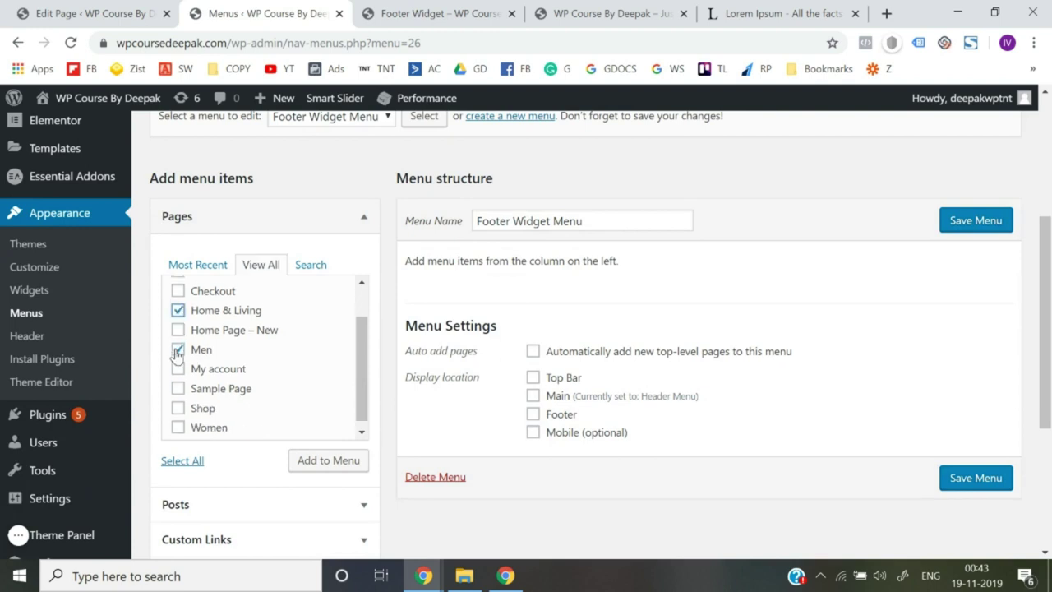
pyautogui.click(178, 420)
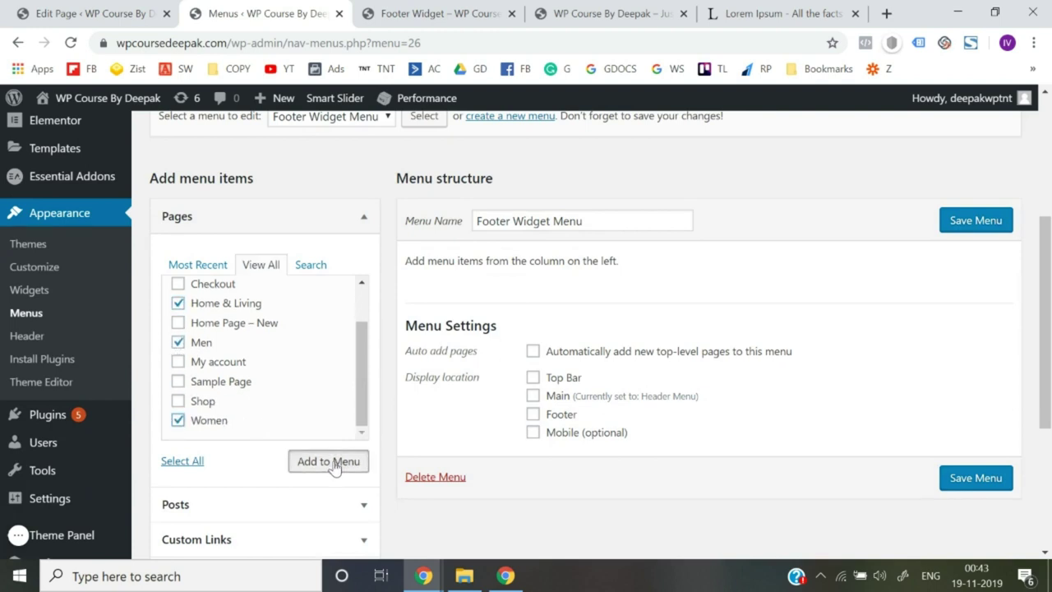
pyautogui.click(333, 465)
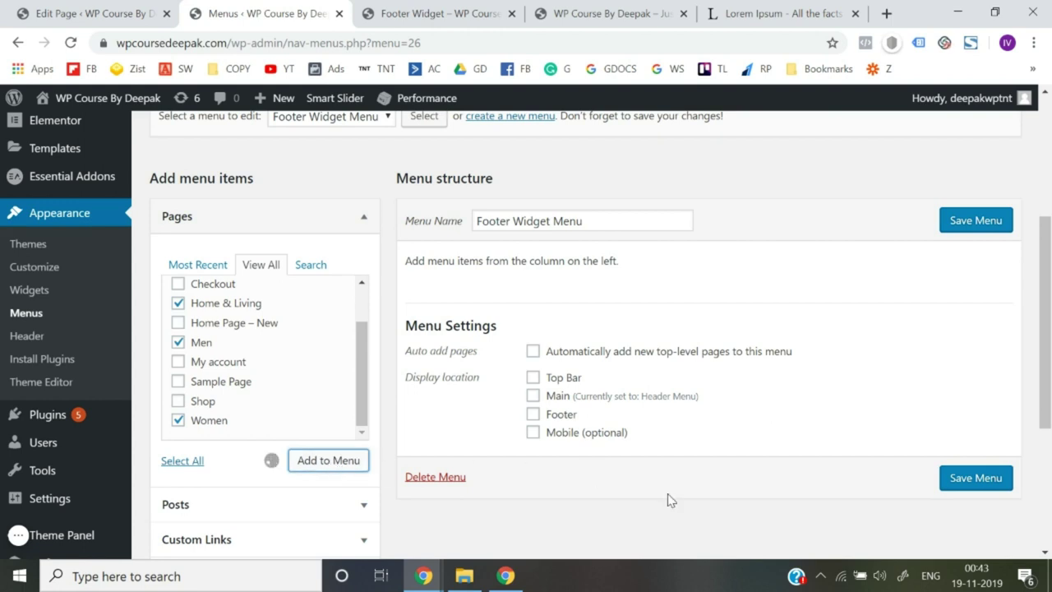
pyautogui.scroll(-1, 669, 499)
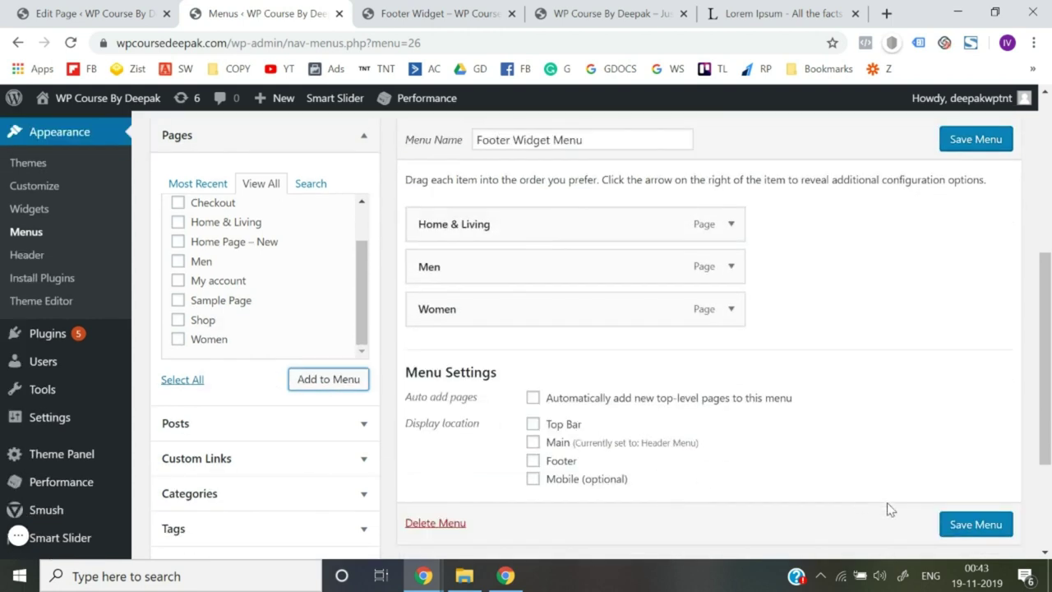
pyautogui.click(973, 533)
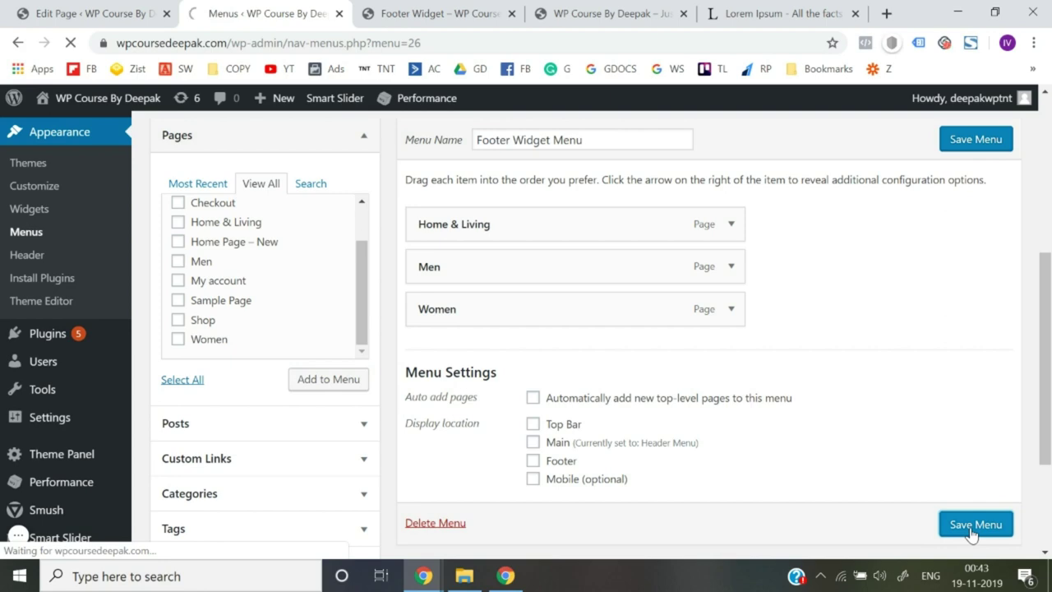
# Step: Edit the Footer Widget template with Elementor, set its navigation menu to Footer Widget Menu, and update the template
pyautogui.click(500, 10)
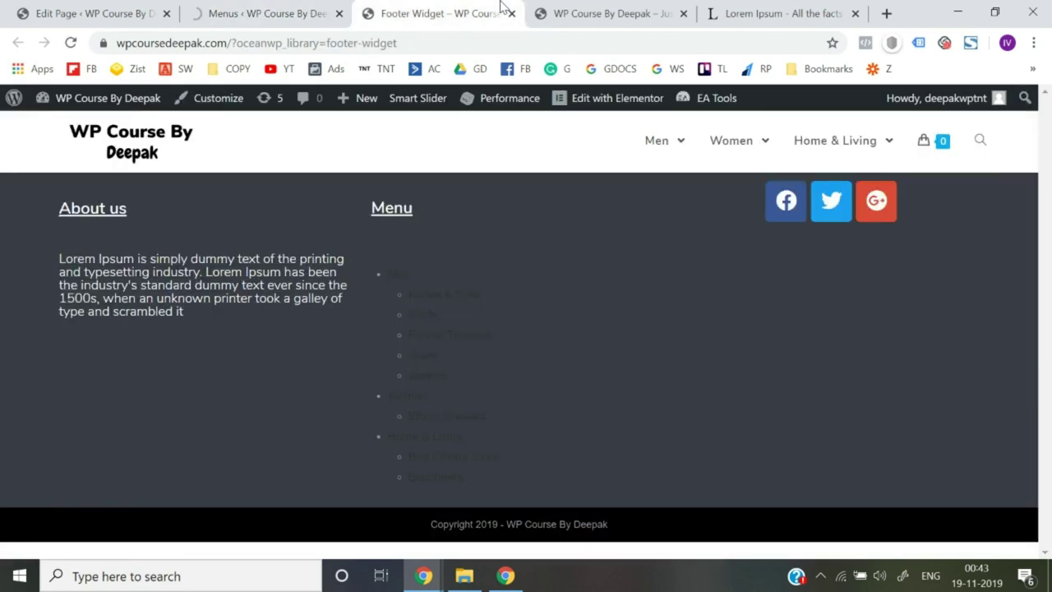
pyautogui.click(343, 7)
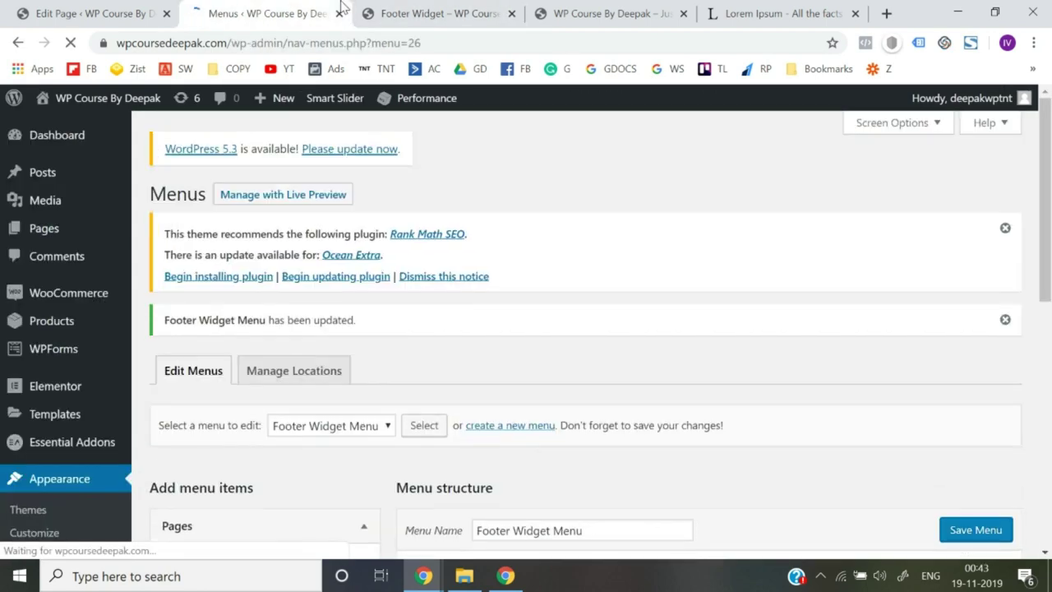
pyautogui.click(477, 10)
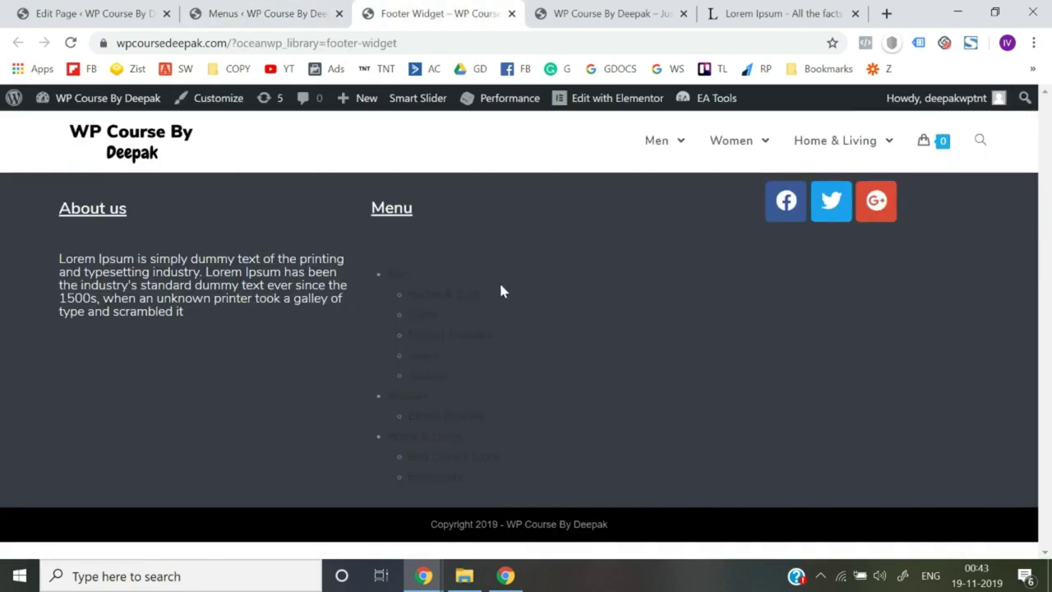
pyautogui.click(615, 99)
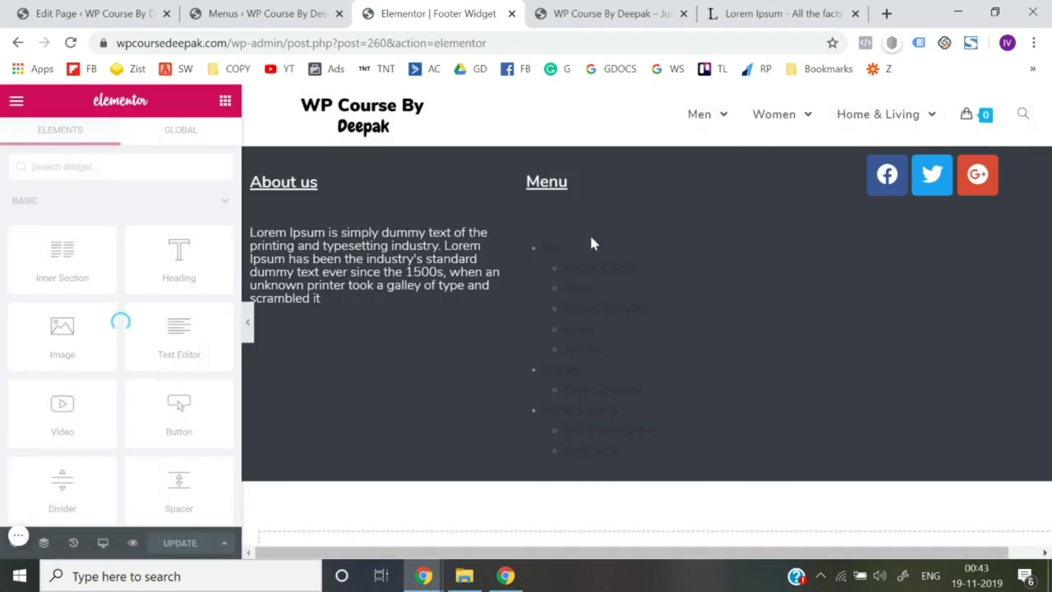
pyautogui.click(562, 250)
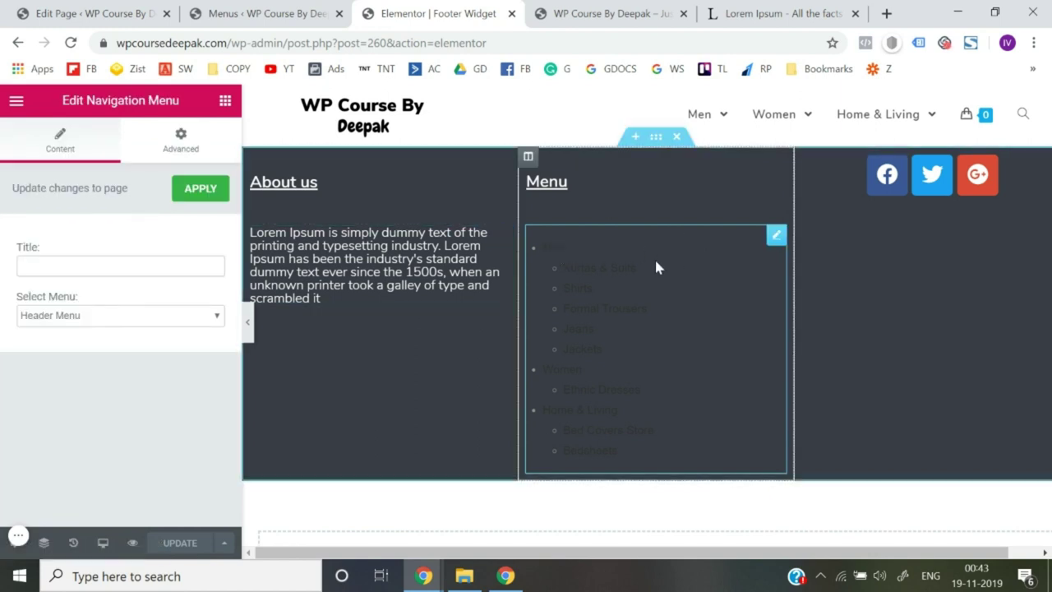
pyautogui.click(128, 319)
pyautogui.click(98, 346)
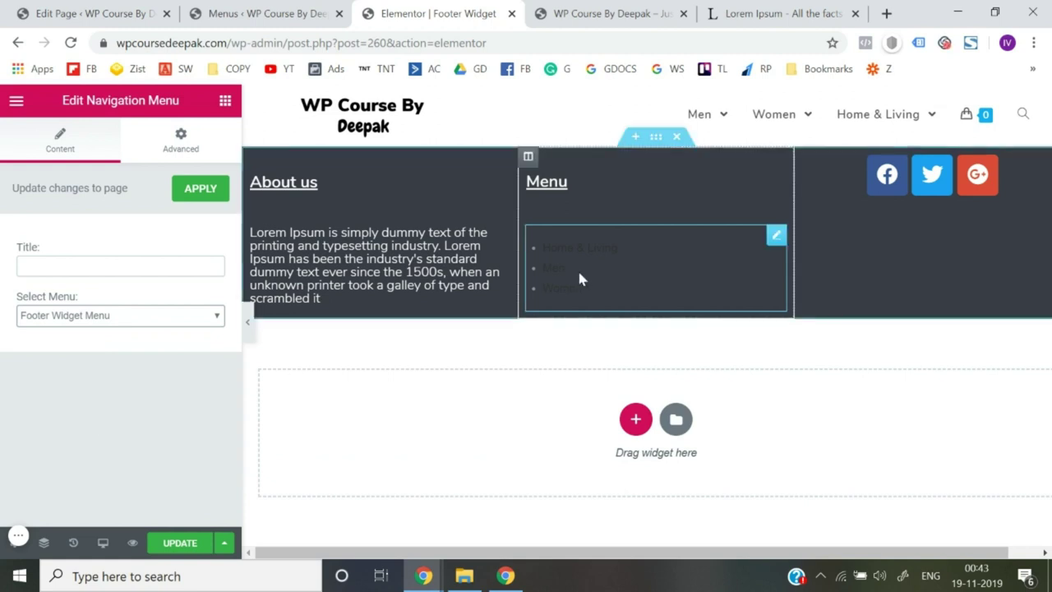
pyautogui.click(176, 544)
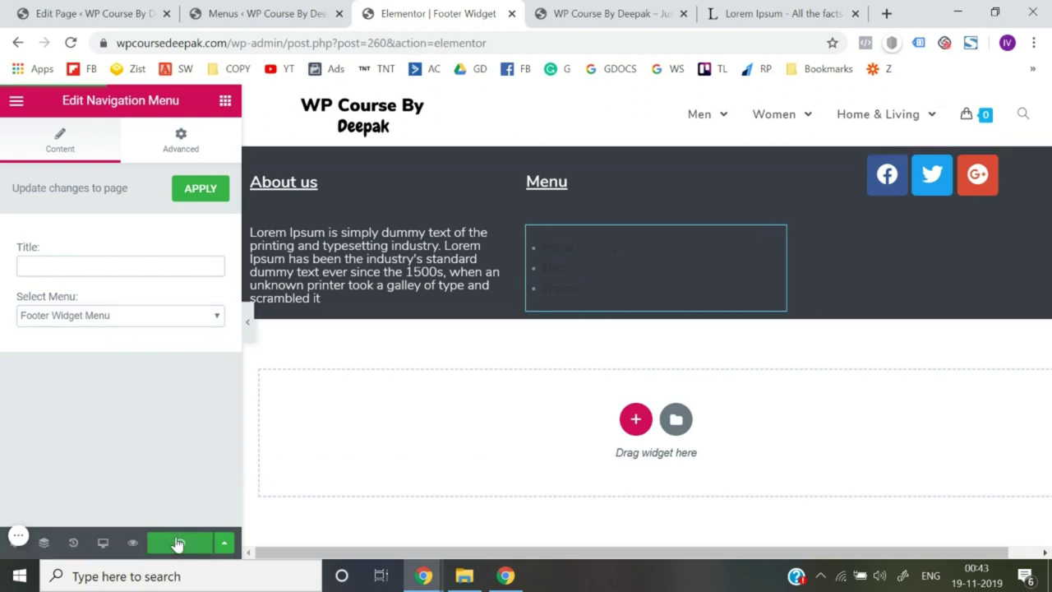
# Step: Exit Elementor to the dashboard and open the Footer Widget template's permalink in a new browser tab
pyautogui.click(15, 102)
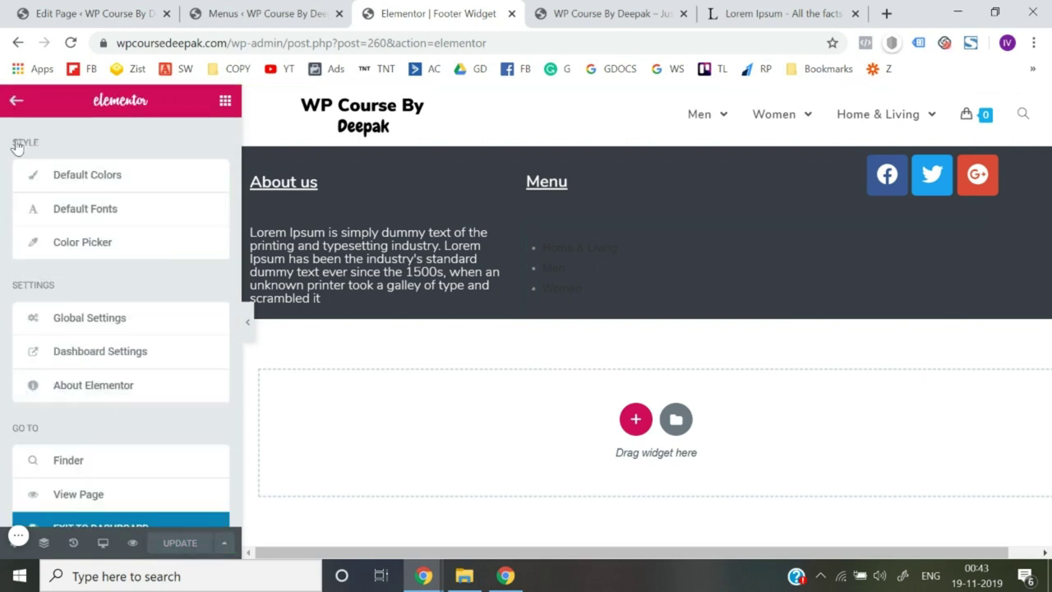
pyautogui.scroll(-2, 71, 406)
pyautogui.click(85, 480)
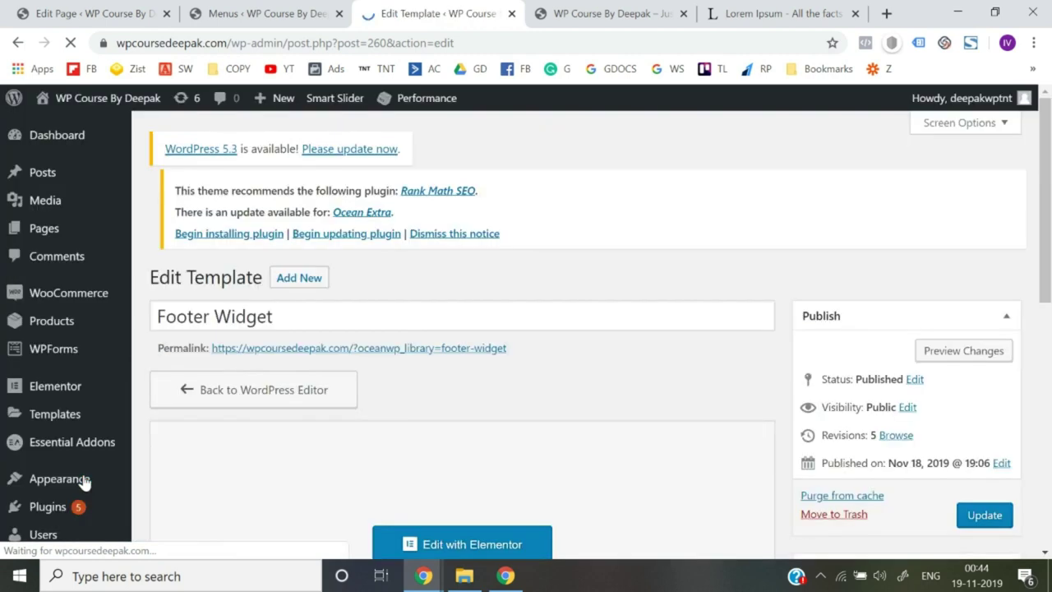
pyautogui.rightClick(278, 362)
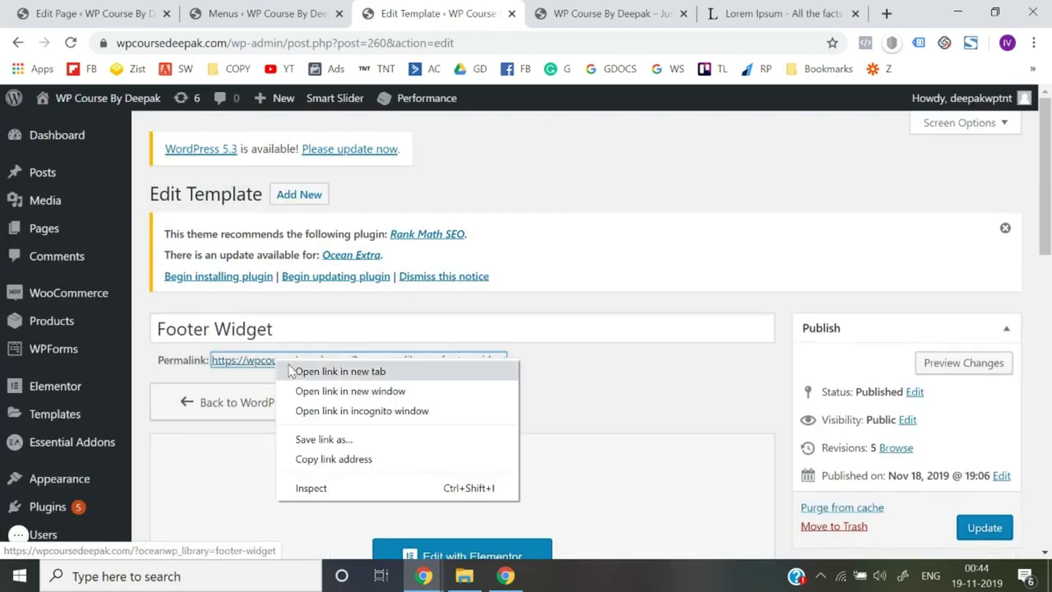
pyautogui.click(288, 369)
pyautogui.click(526, 8)
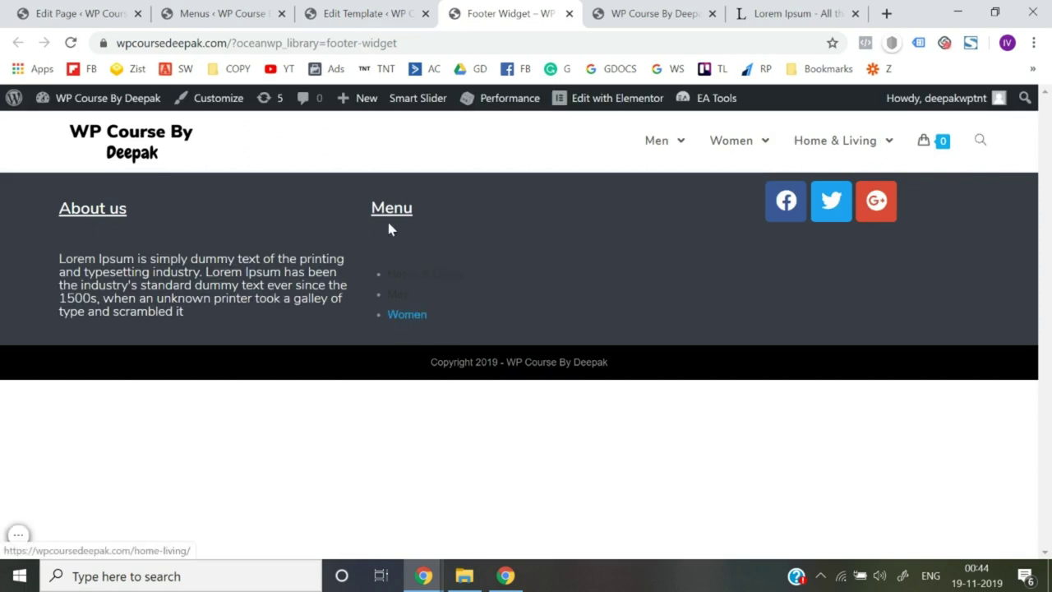
# Step: Open the theme customizer from the Footer Widget page and look through its list of settings sections
pyautogui.click(220, 109)
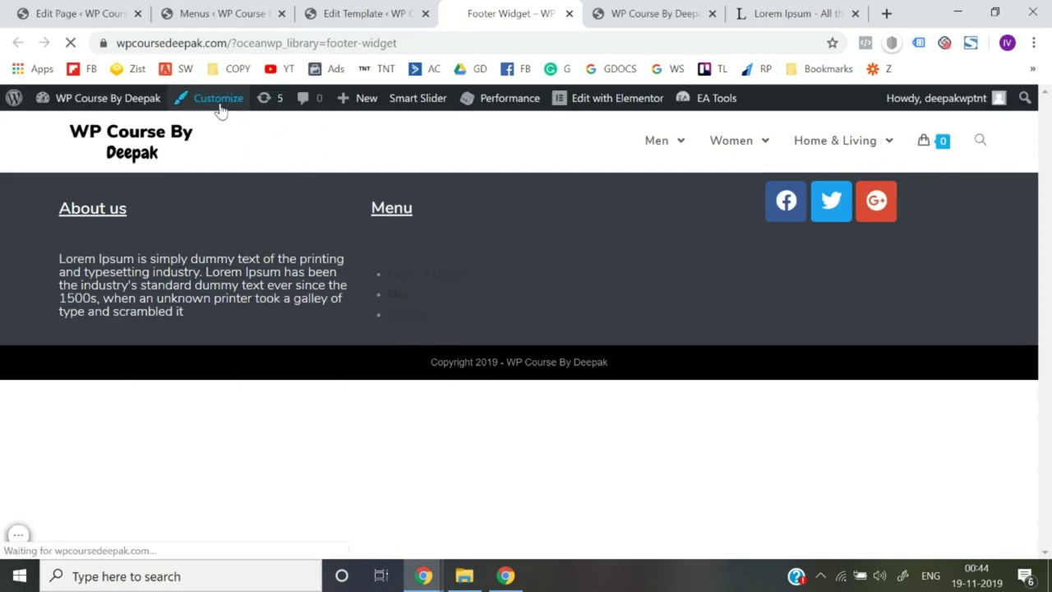
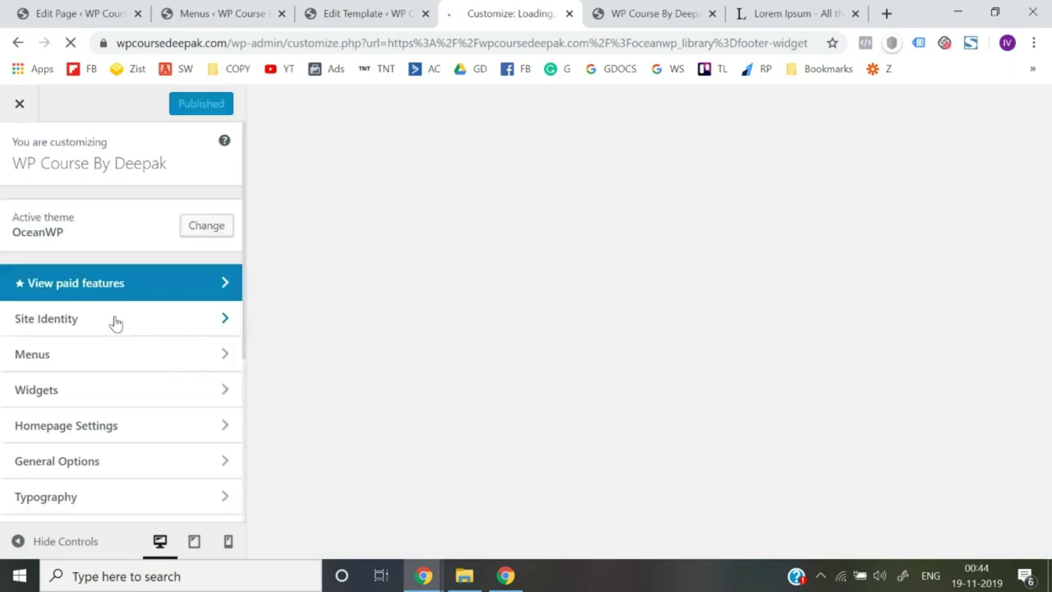
pyautogui.scroll(-2, 137, 378)
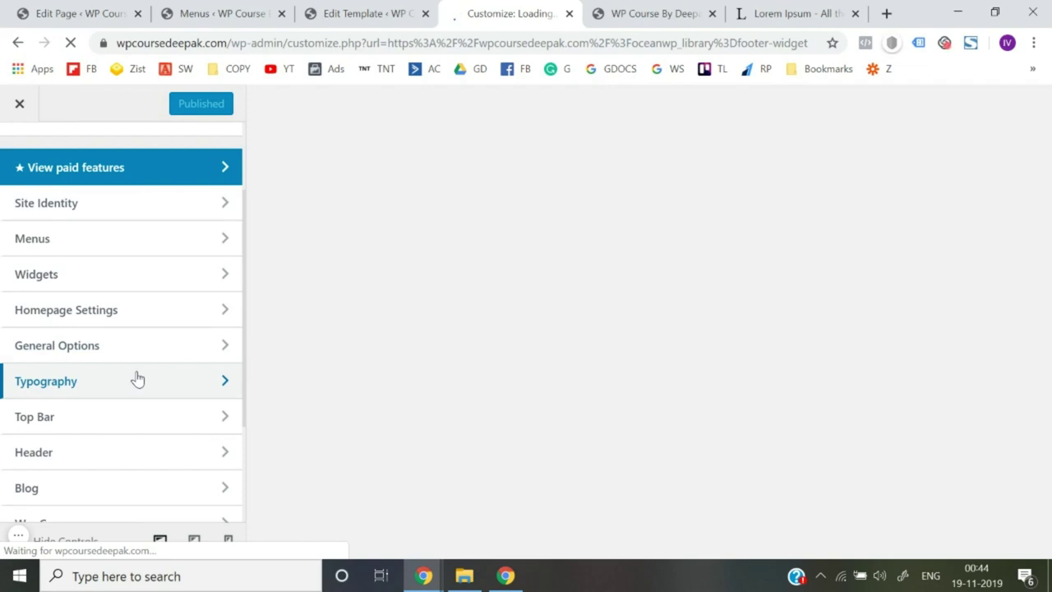
pyautogui.scroll(-2, 137, 378)
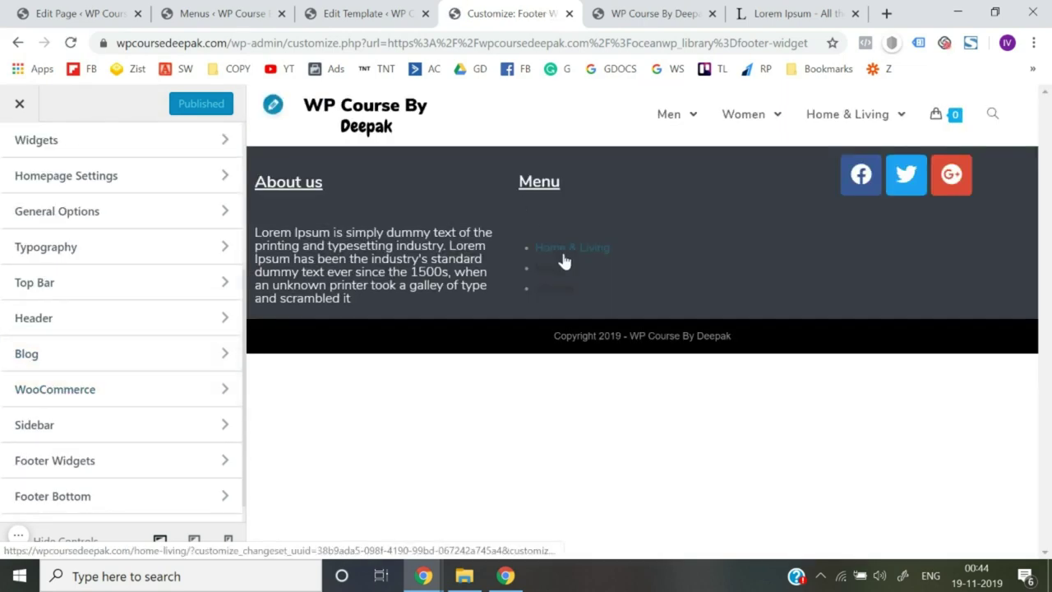
pyautogui.scroll(-1, 124, 370)
pyautogui.scroll(1, 125, 371)
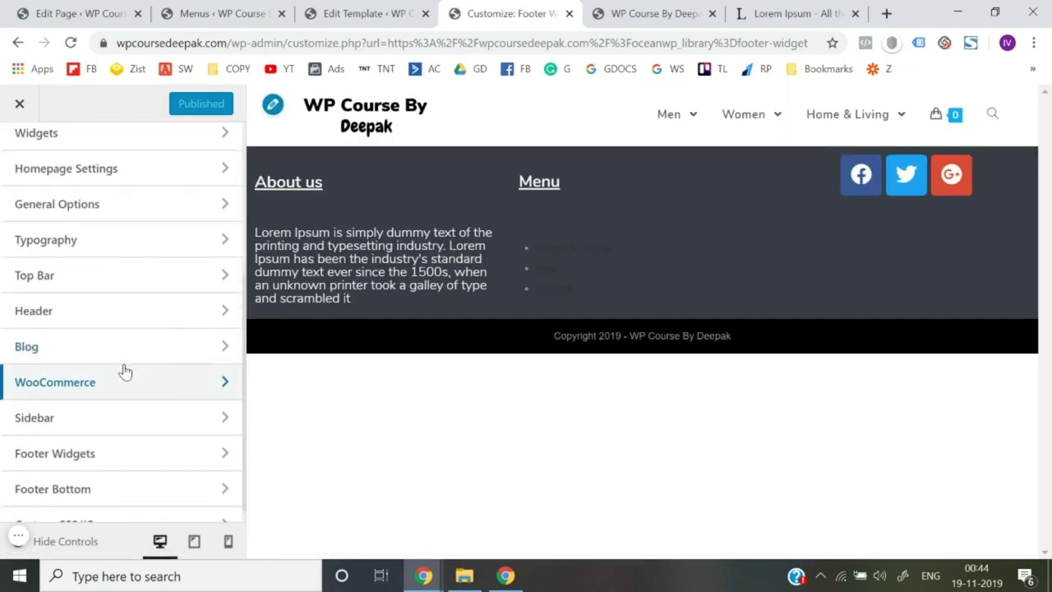
pyautogui.scroll(3, 124, 370)
pyautogui.scroll(-3, 121, 378)
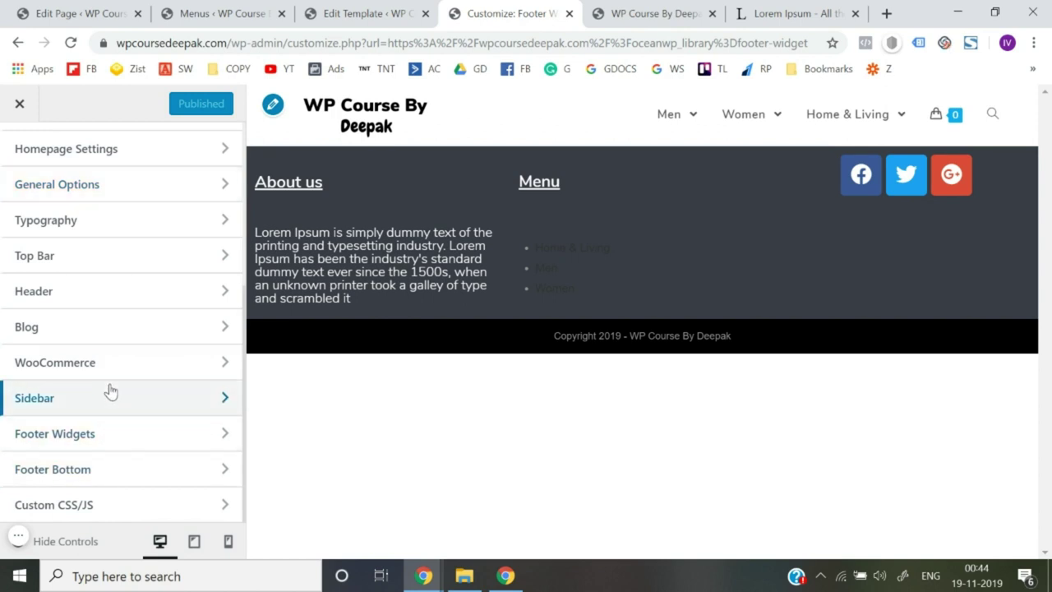
pyautogui.scroll(3, 111, 391)
pyautogui.scroll(-1, 101, 289)
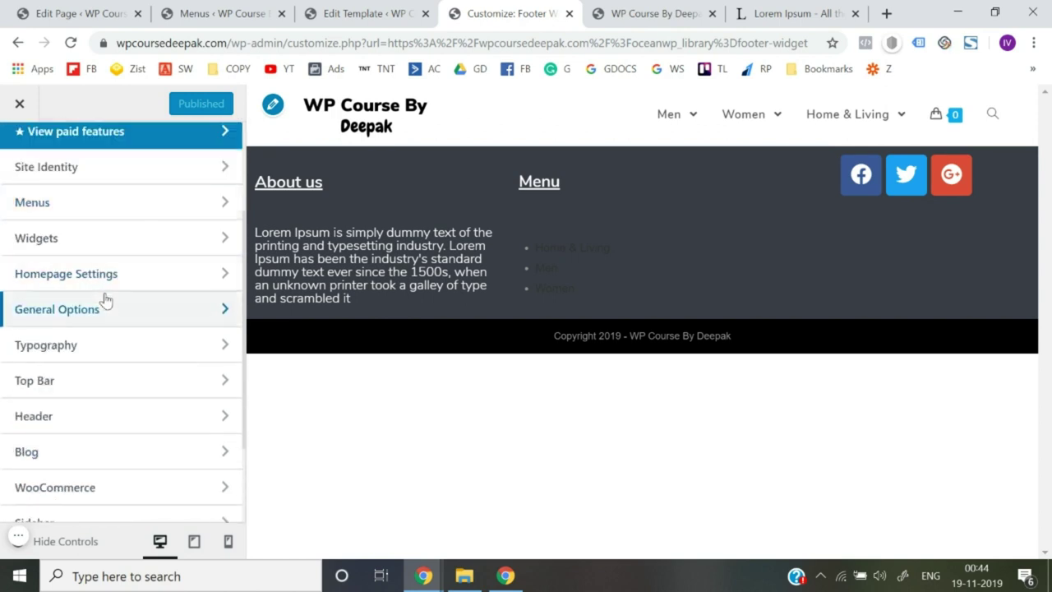
pyautogui.scroll(-1, 118, 280)
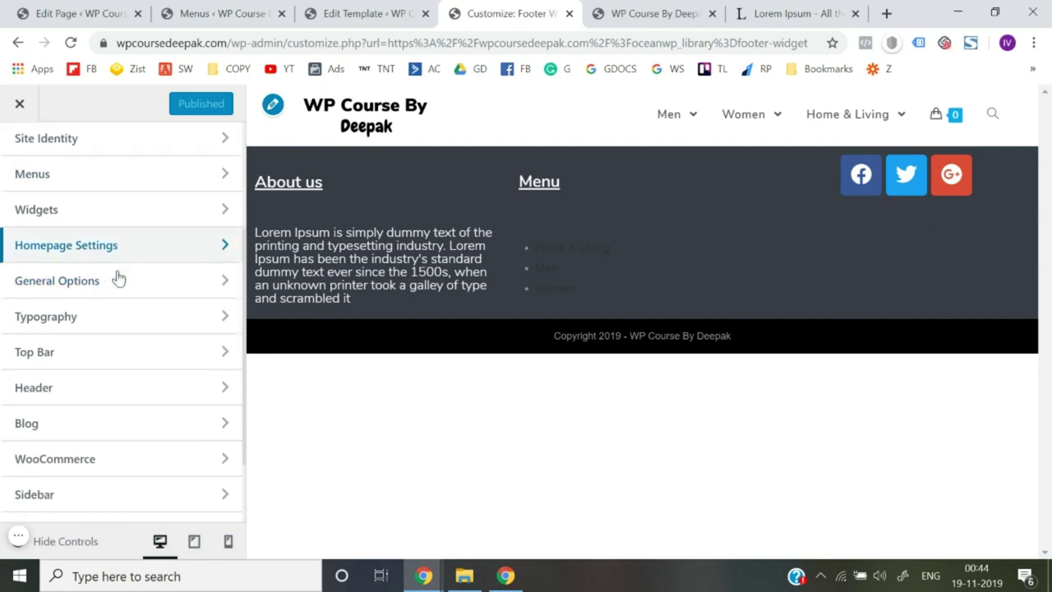
# Step: Examine the colour options in General Styling under General Options, down to the Links Color settings
pyautogui.click(111, 224)
pyautogui.click(26, 164)
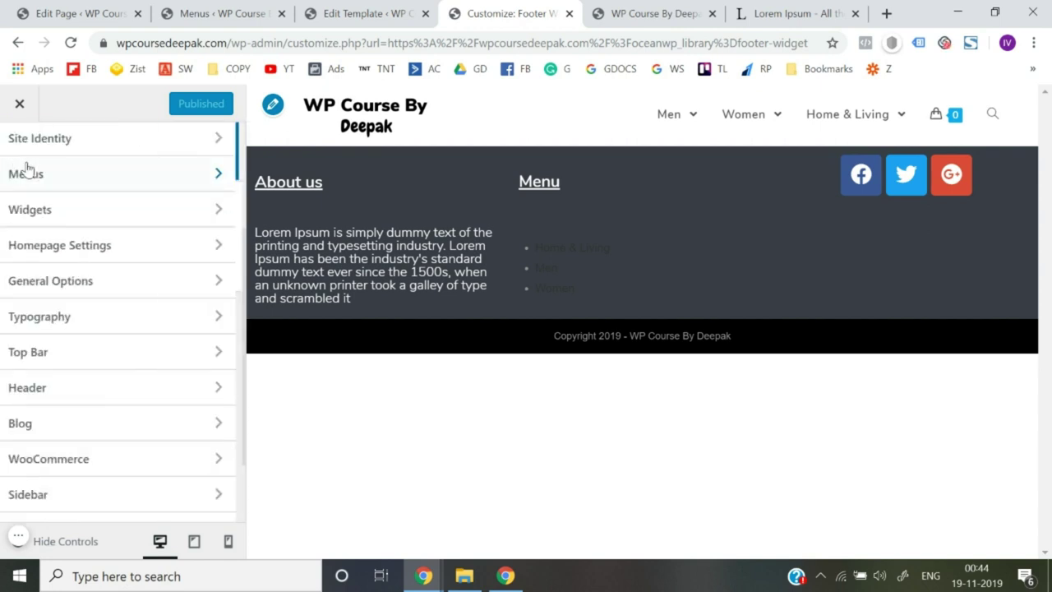
pyautogui.scroll(-1, 77, 291)
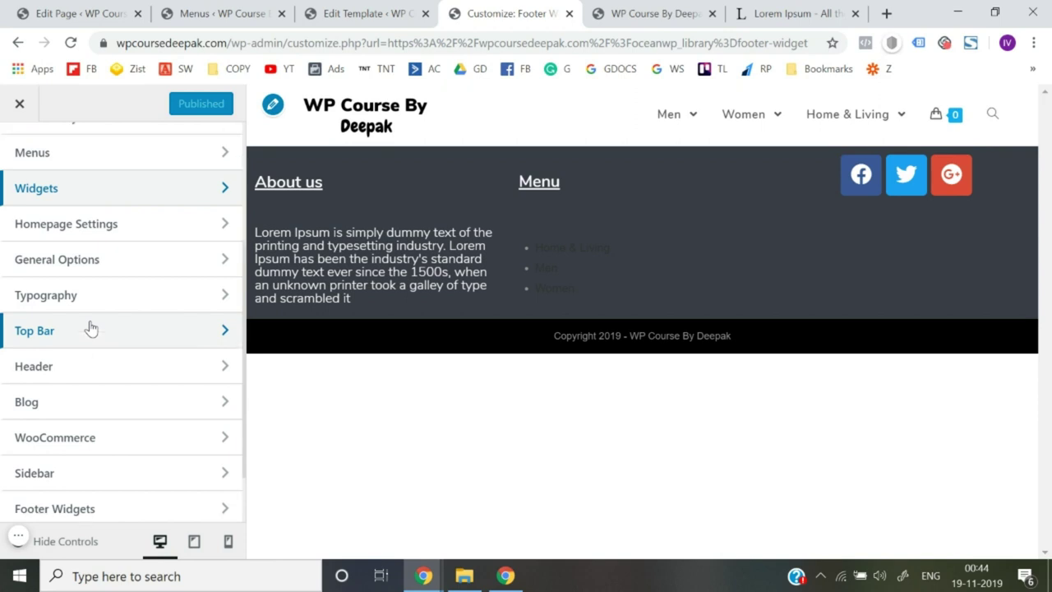
pyautogui.click(89, 258)
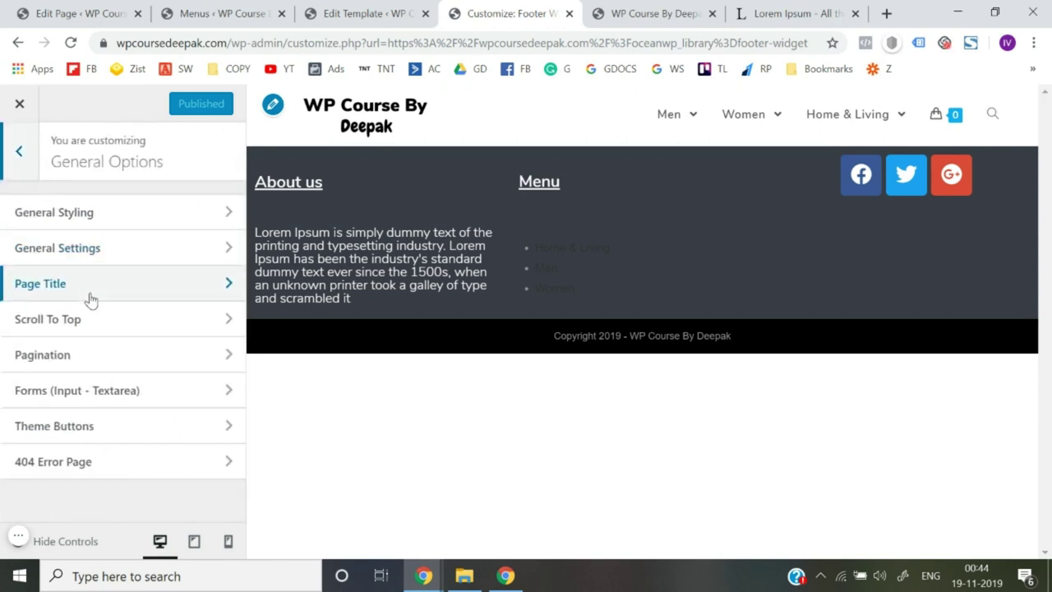
pyautogui.click(96, 227)
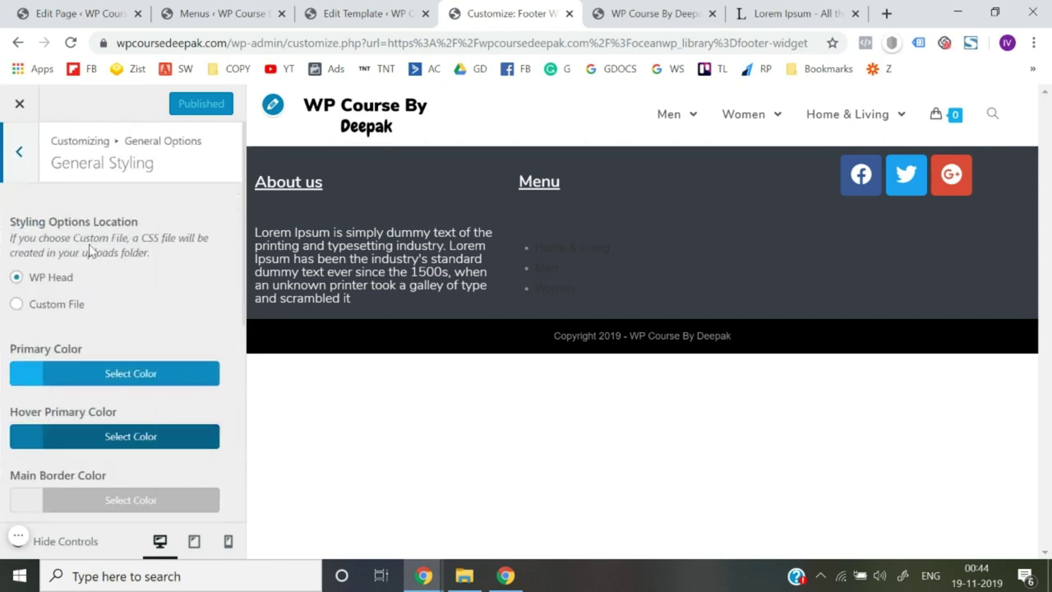
pyautogui.scroll(-2, 2, 398)
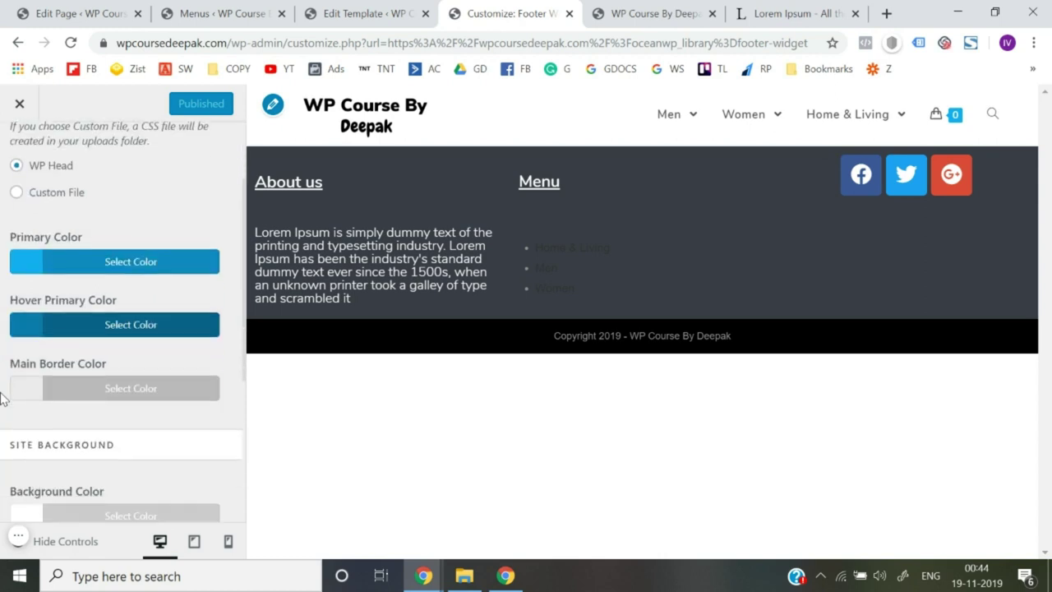
pyautogui.scroll(-4, 2, 398)
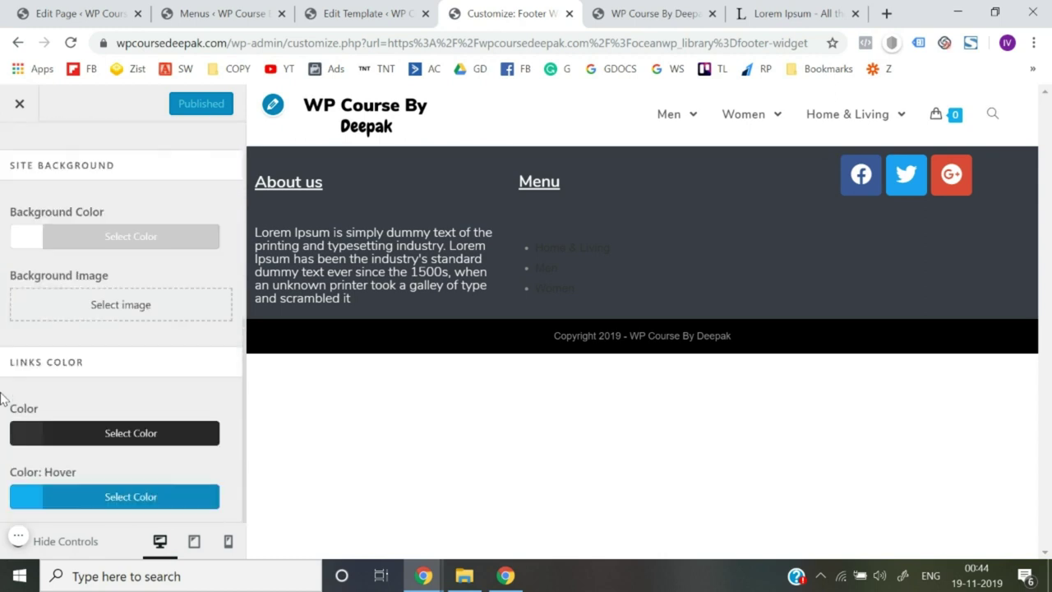
pyautogui.scroll(5, 89, 410)
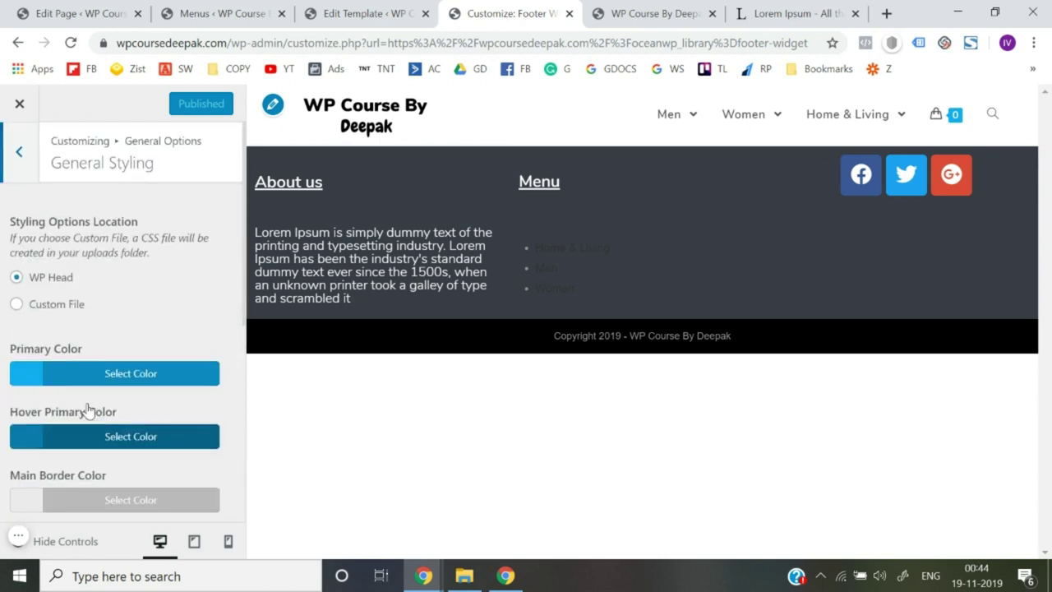
# Step: Return to the main customizer sections and open the Footer Widgets settings
pyautogui.click(19, 151)
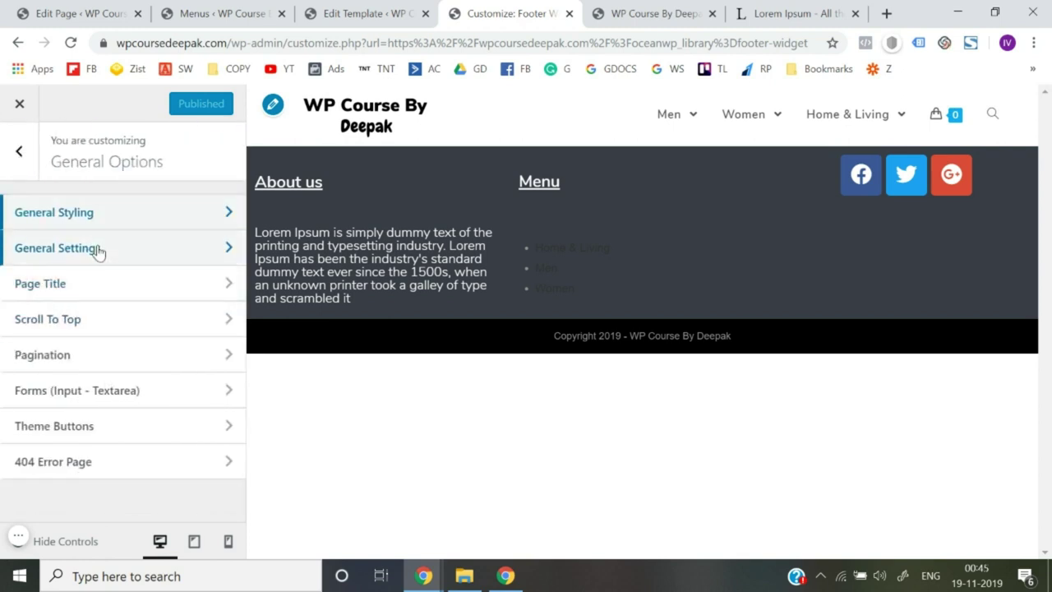
pyautogui.click(19, 151)
pyautogui.scroll(-1, 78, 324)
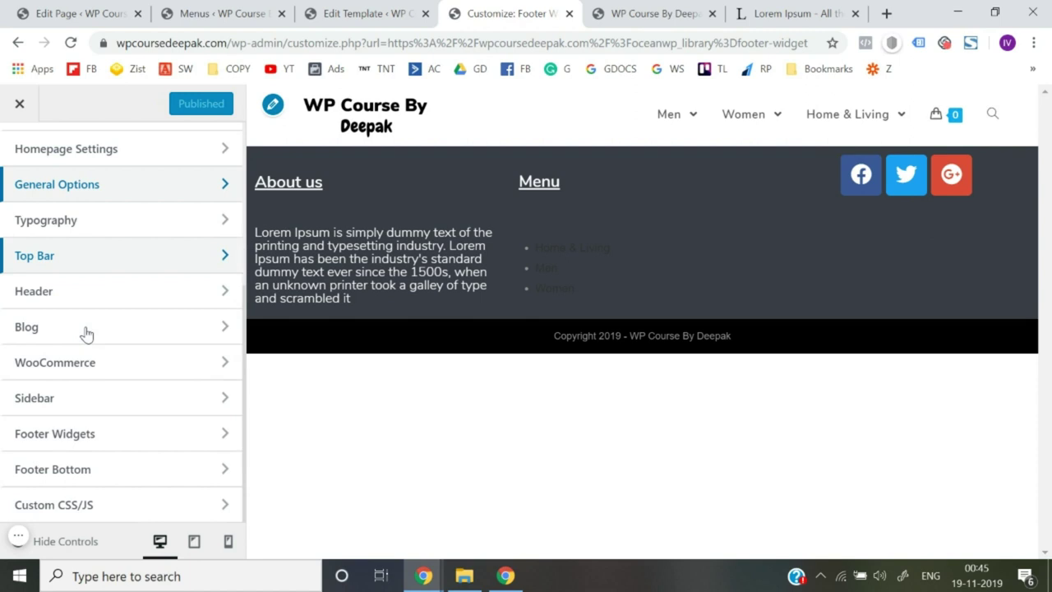
pyautogui.click(93, 441)
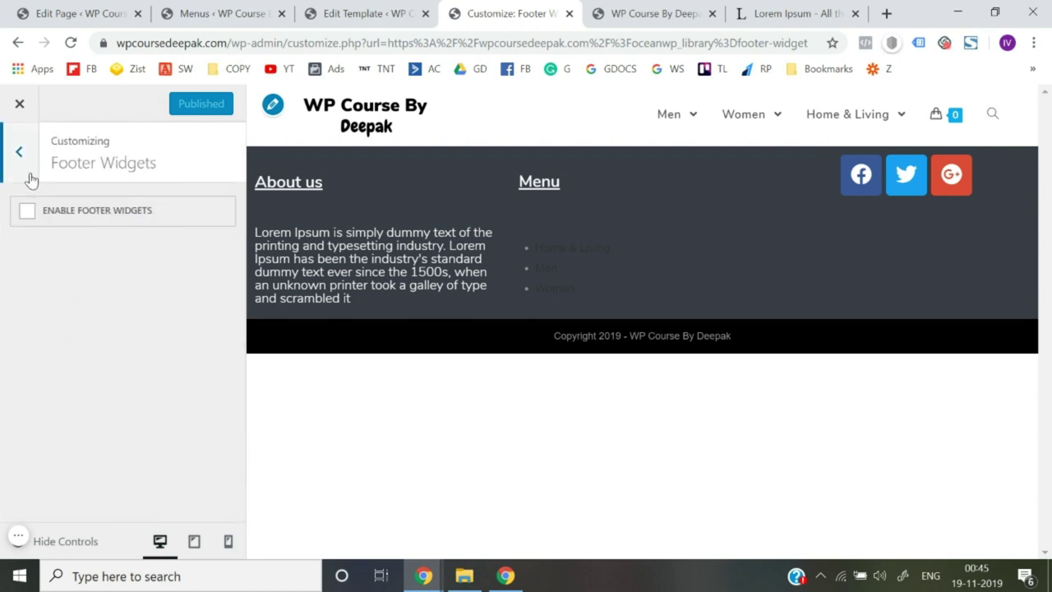
# Step: Reopen the Footer Widgets settings from the main customizer sections and enable the footer widgets
pyautogui.click(19, 152)
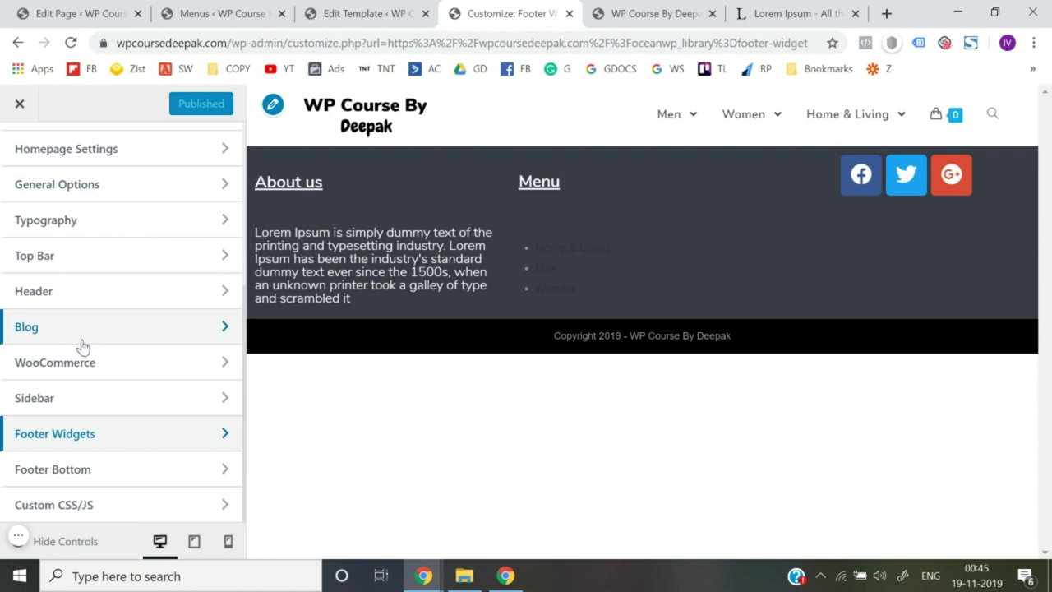
pyautogui.click(77, 434)
pyautogui.click(30, 215)
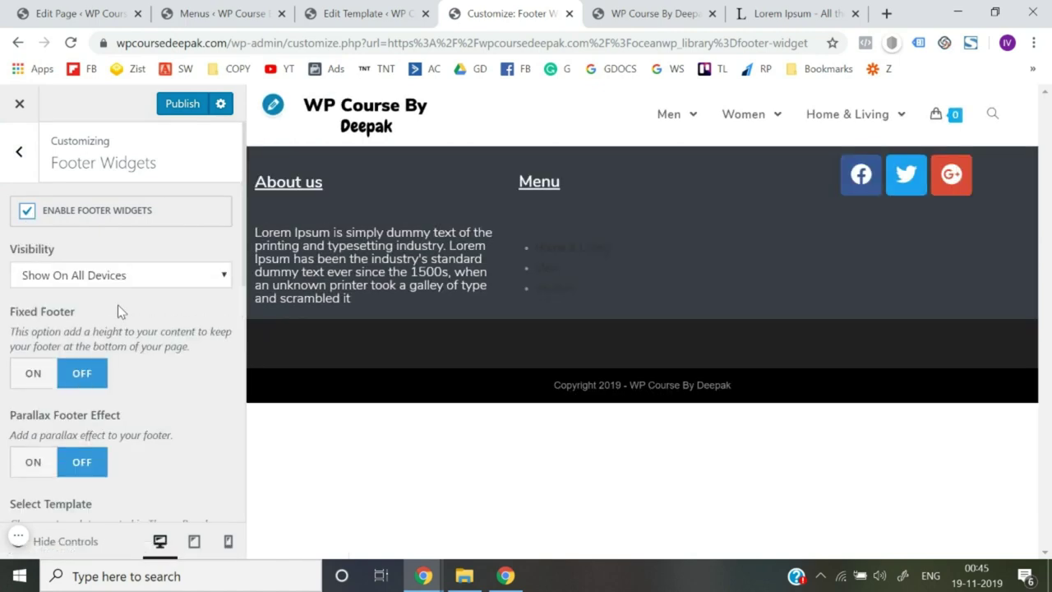
# Step: Assign the Footer Widget library template to the footer widgets area
pyautogui.scroll(-1, 117, 304)
pyautogui.scroll(-6, 3, 385)
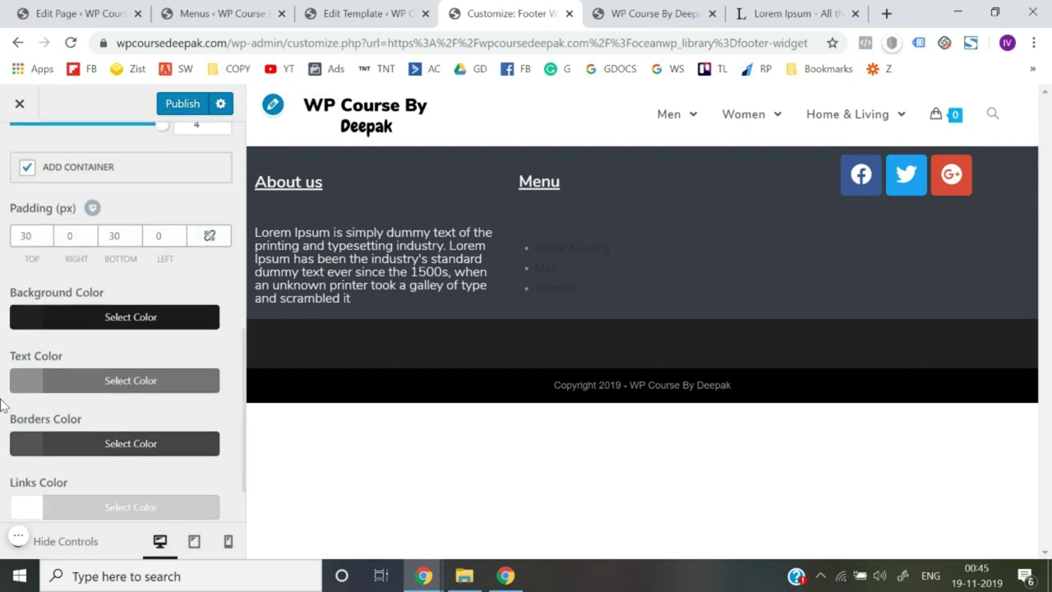
pyautogui.scroll(3, 58, 364)
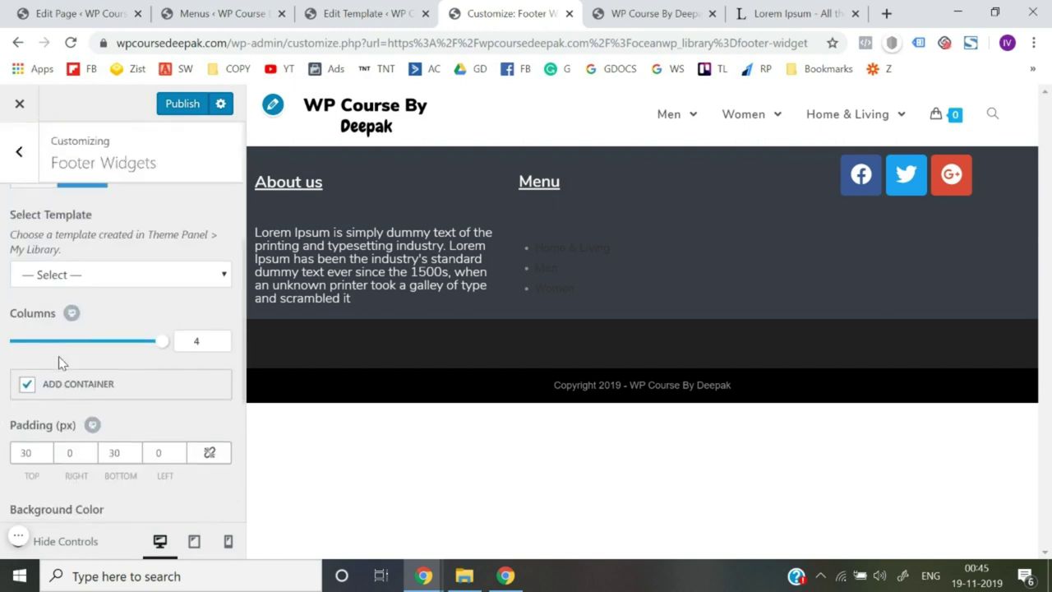
pyautogui.click(109, 279)
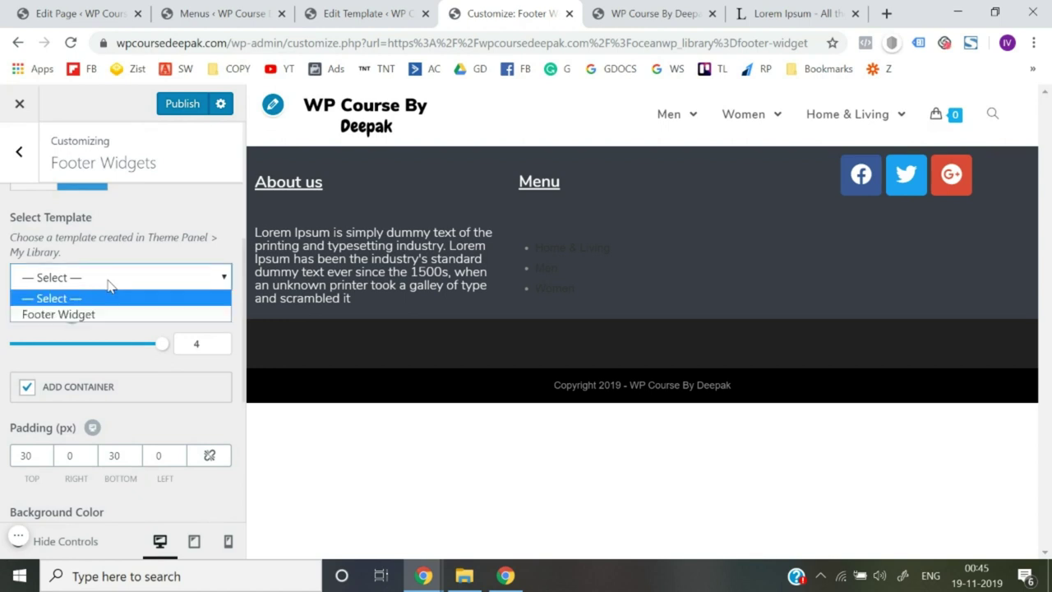
pyautogui.click(82, 315)
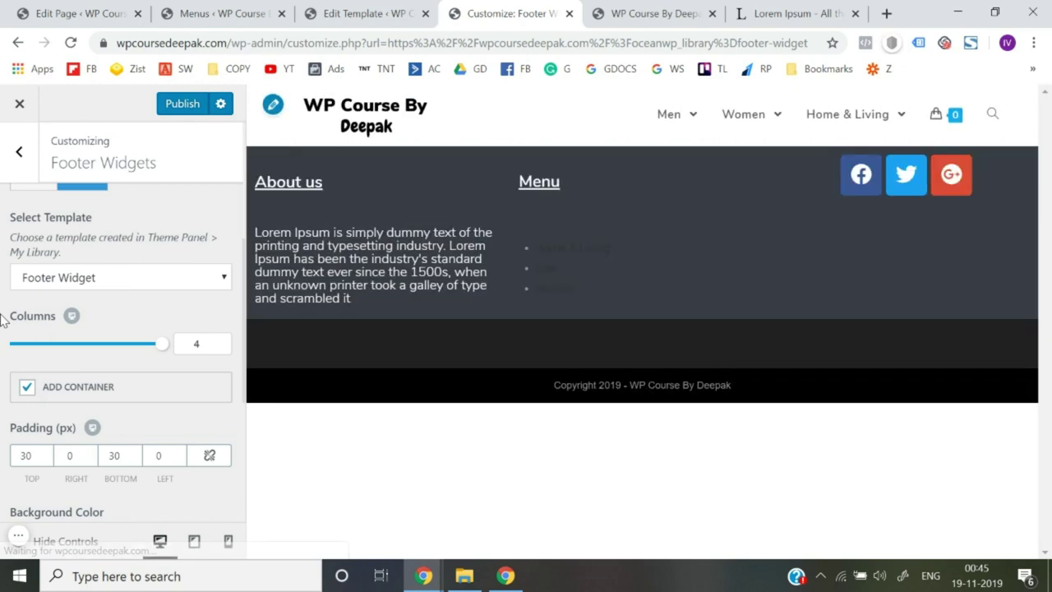
# Step: Review the Footer Widgets settings from Enable Footer Widgets down to the colour options
pyautogui.scroll(5, 62, 316)
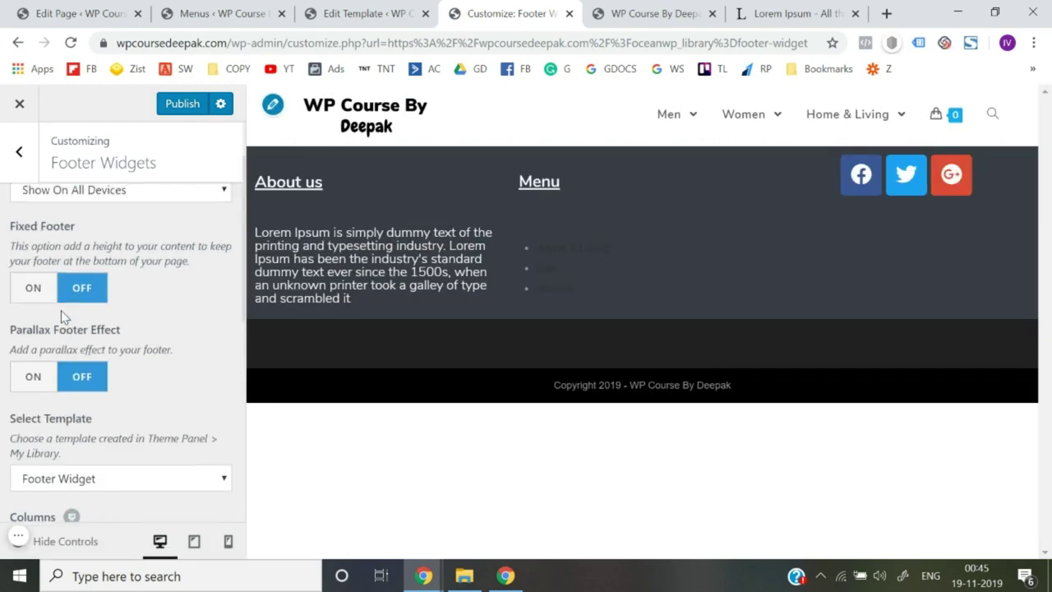
pyautogui.scroll(2, 61, 316)
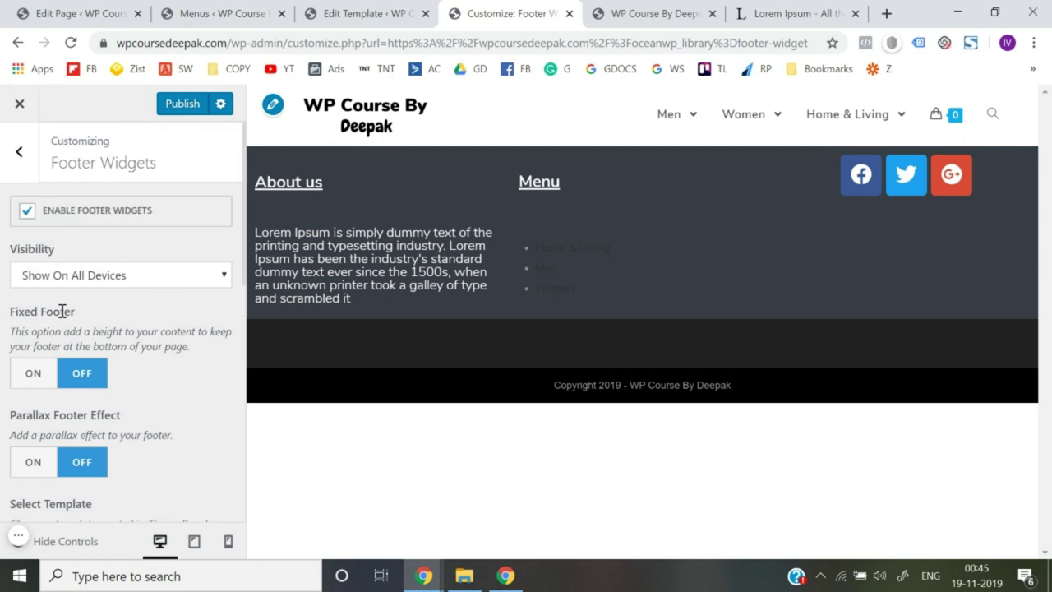
pyautogui.scroll(-2, 61, 312)
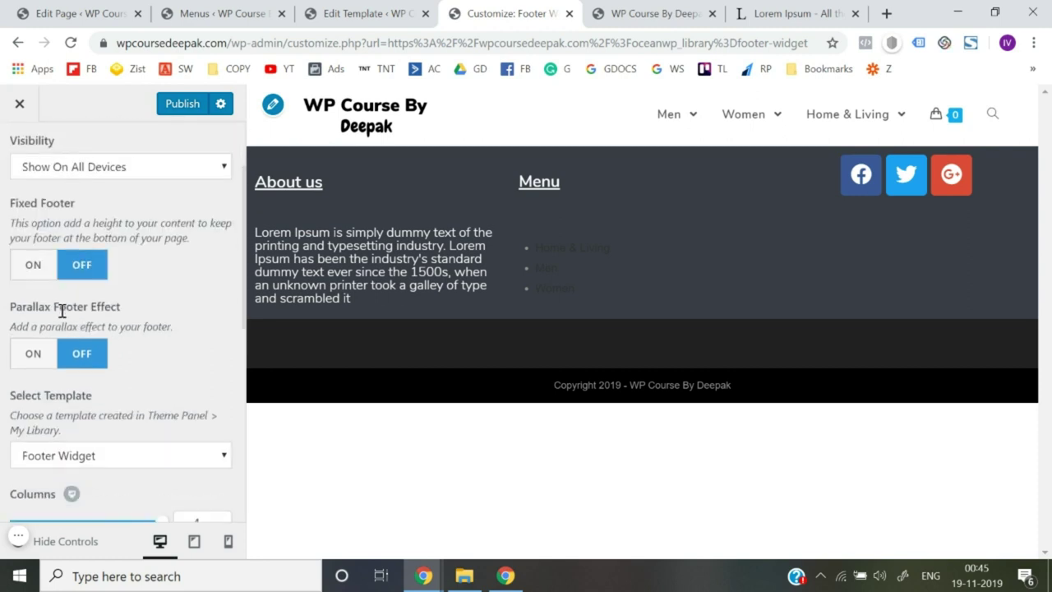
pyautogui.scroll(-5, 63, 317)
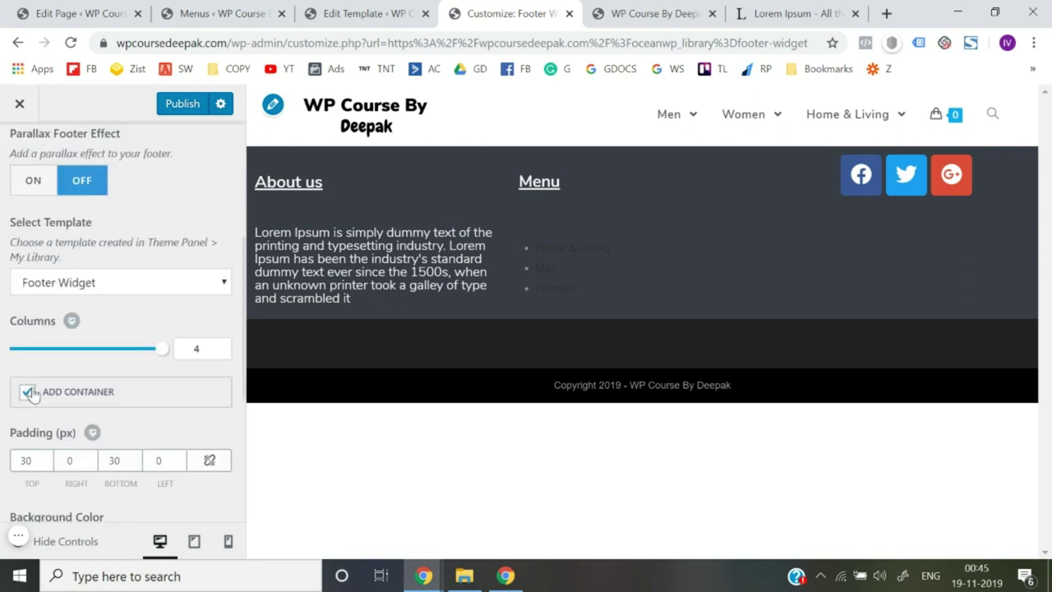
pyautogui.scroll(-2, 30, 396)
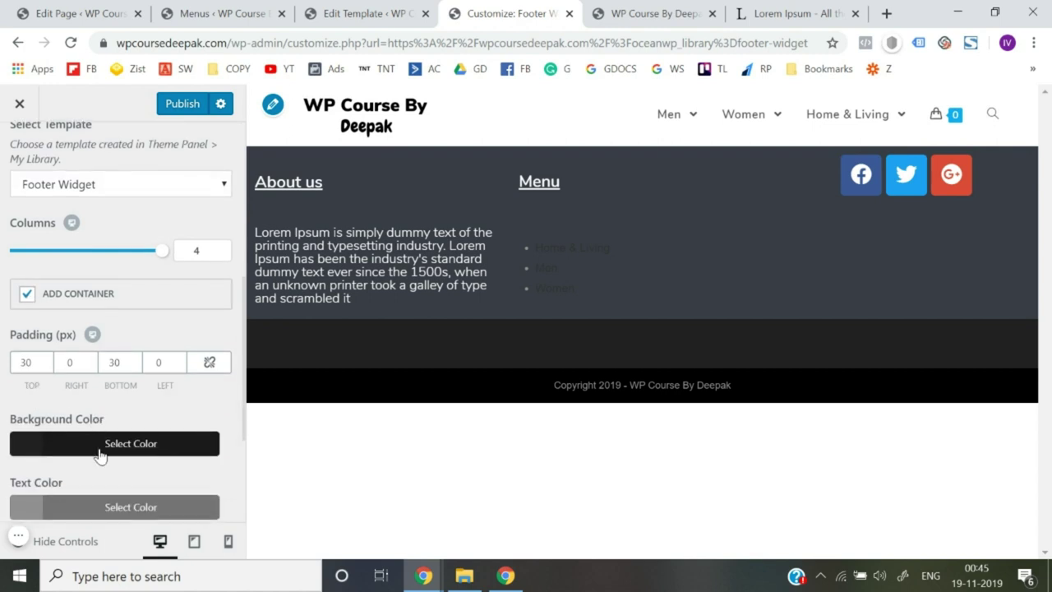
pyautogui.scroll(-2, 102, 450)
pyautogui.scroll(-2, 112, 457)
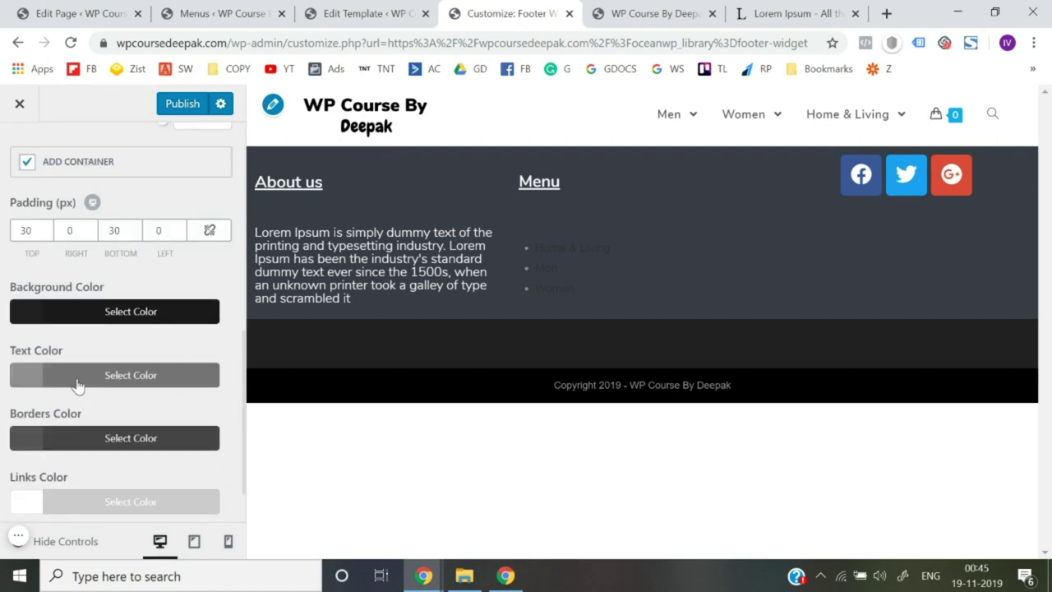
# Step: Try several preset swatches for the footer widgets' text colour and settle on purple #8224e3
pyautogui.click(80, 379)
pyautogui.scroll(-3, 84, 430)
pyautogui.click(84, 436)
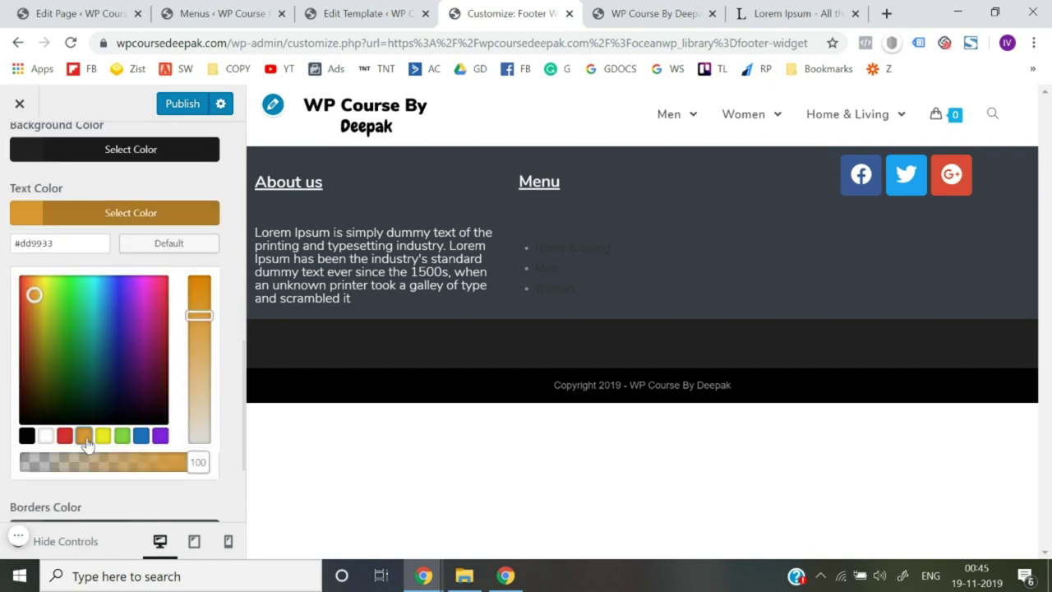
pyautogui.click(104, 438)
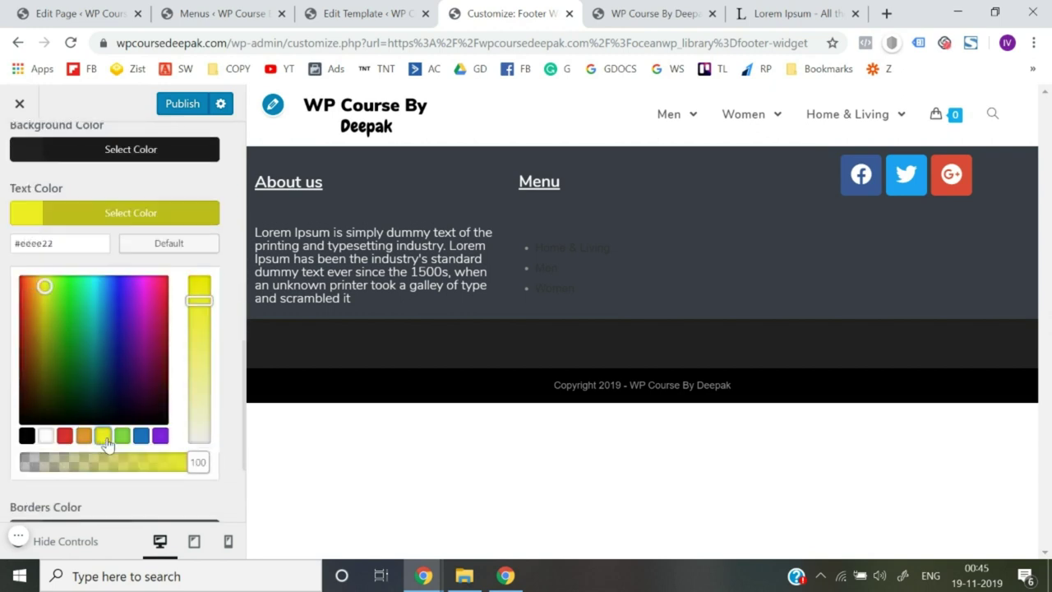
pyautogui.click(121, 438)
pyautogui.click(141, 438)
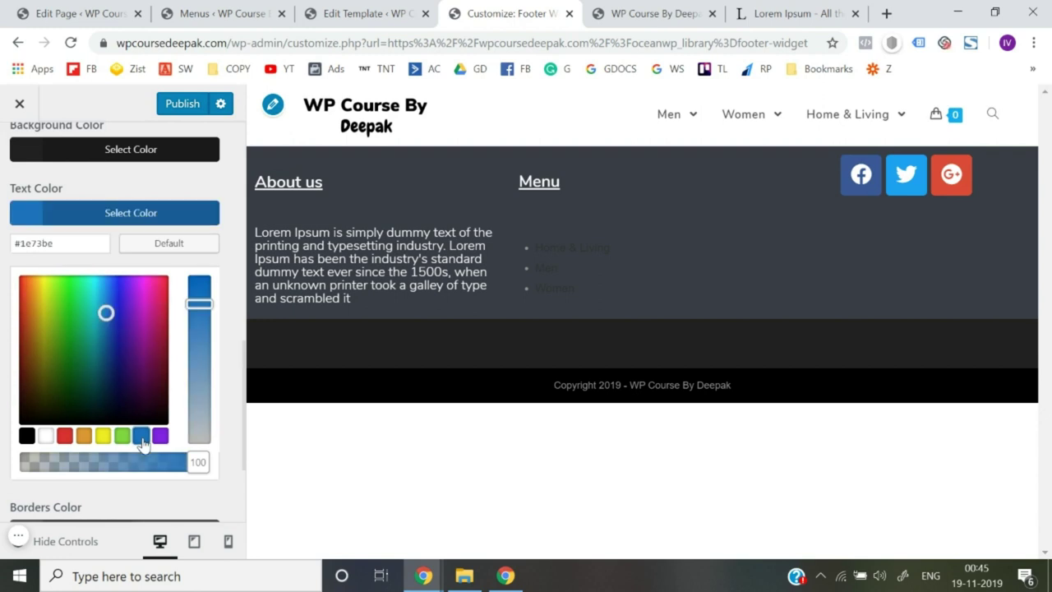
pyautogui.click(158, 438)
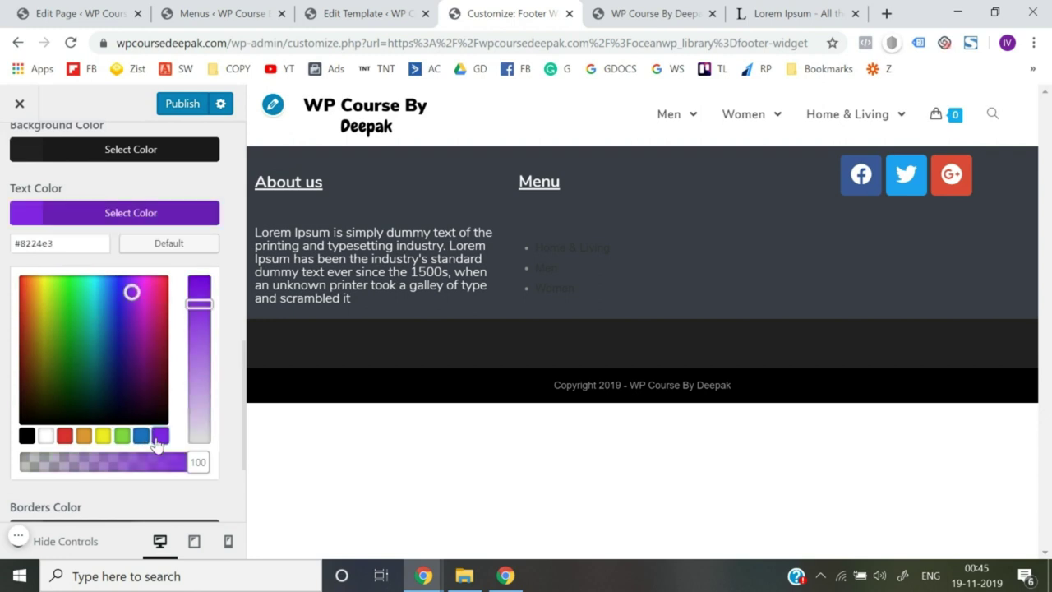
pyautogui.click(2, 400)
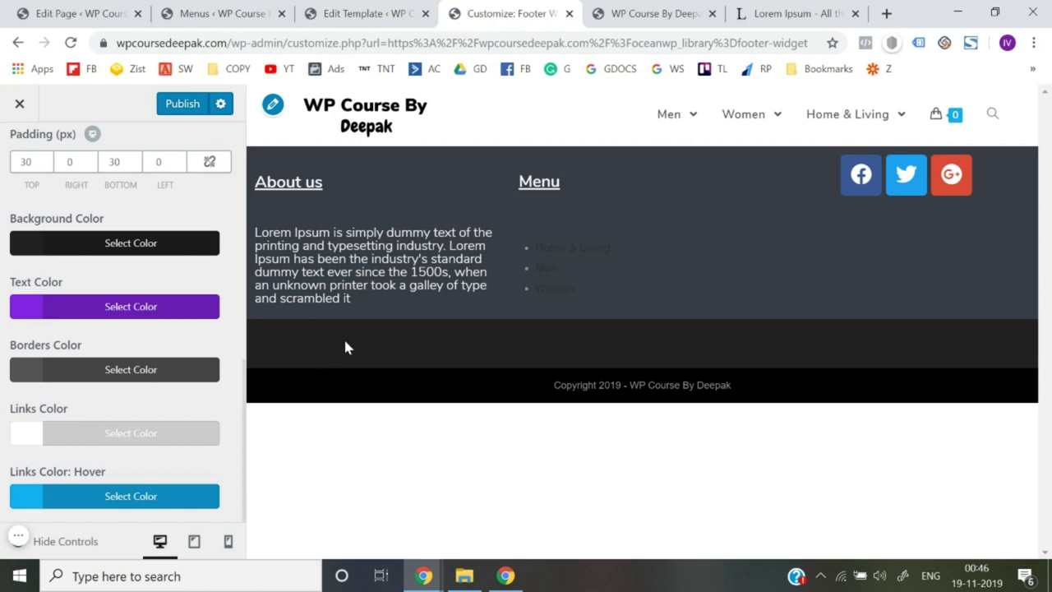
# Step: Turn off the Add Container option and set the footer widgets' column count to 1
pyautogui.scroll(10, 3, 361)
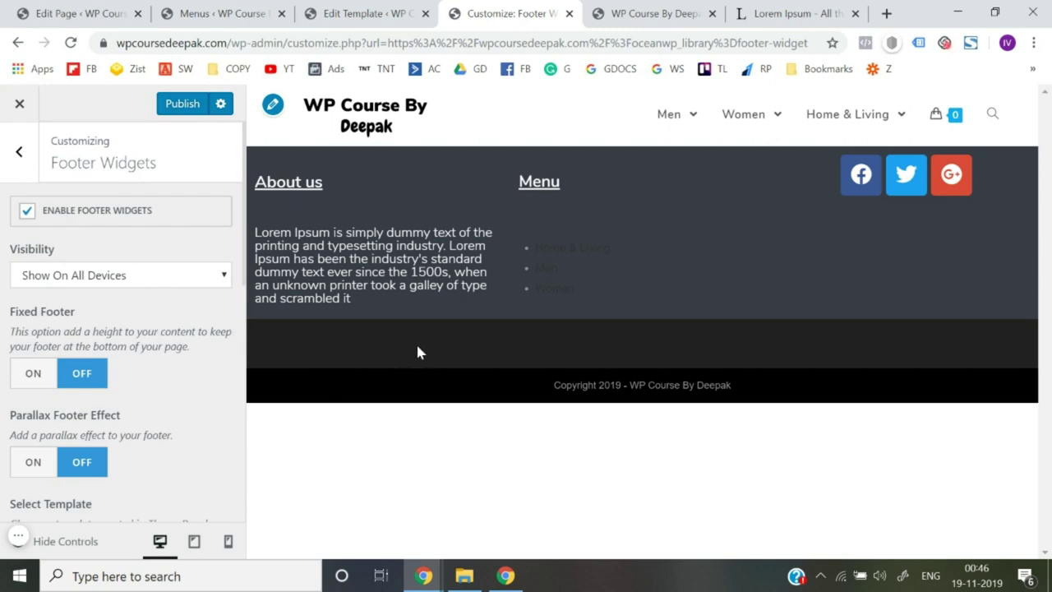
pyautogui.scroll(-2, 91, 370)
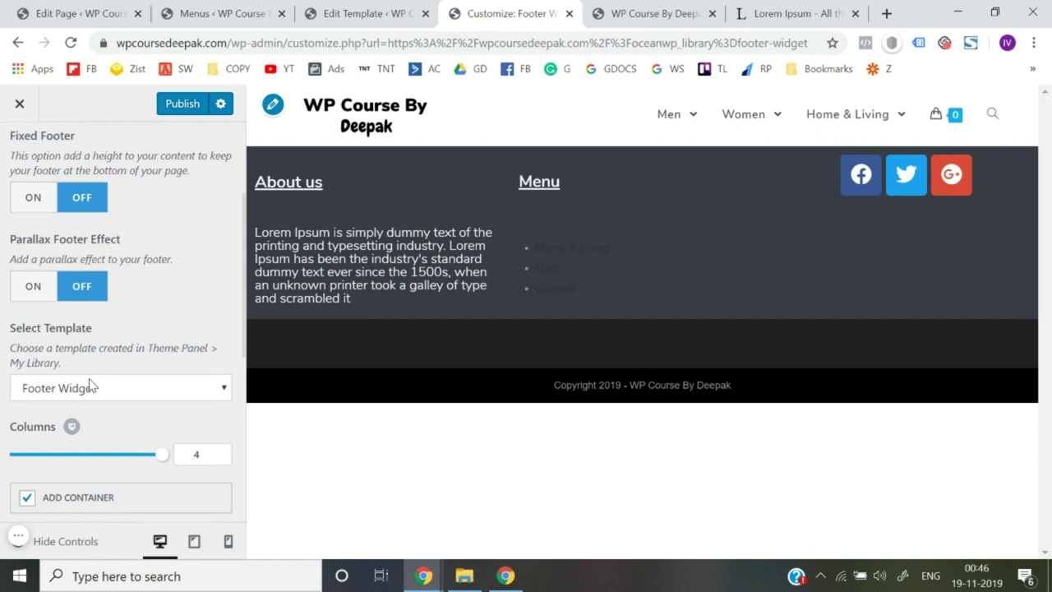
pyautogui.scroll(-1, 94, 390)
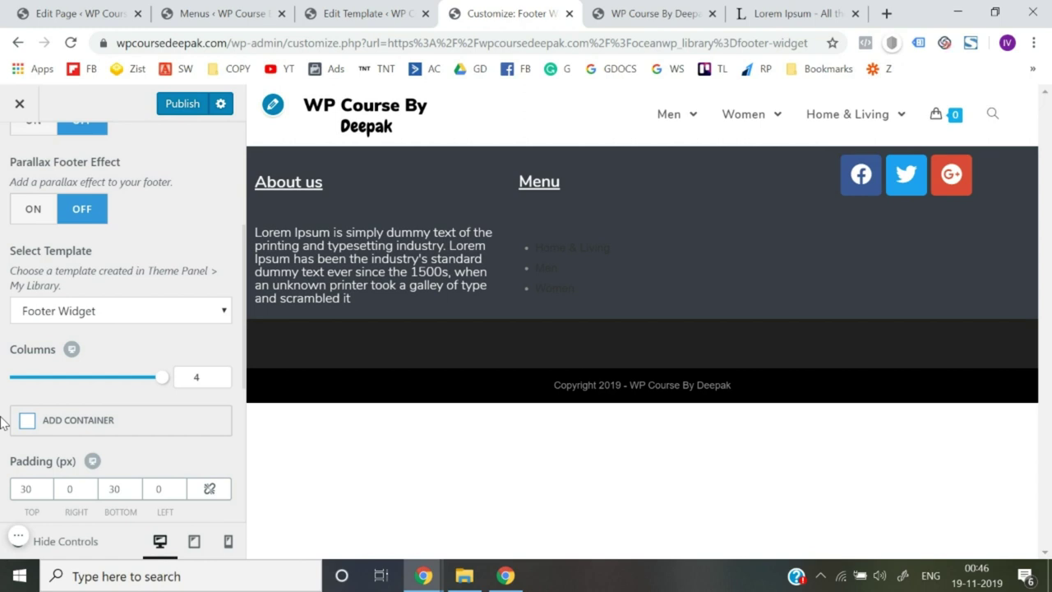
pyautogui.scroll(-1, 4, 422)
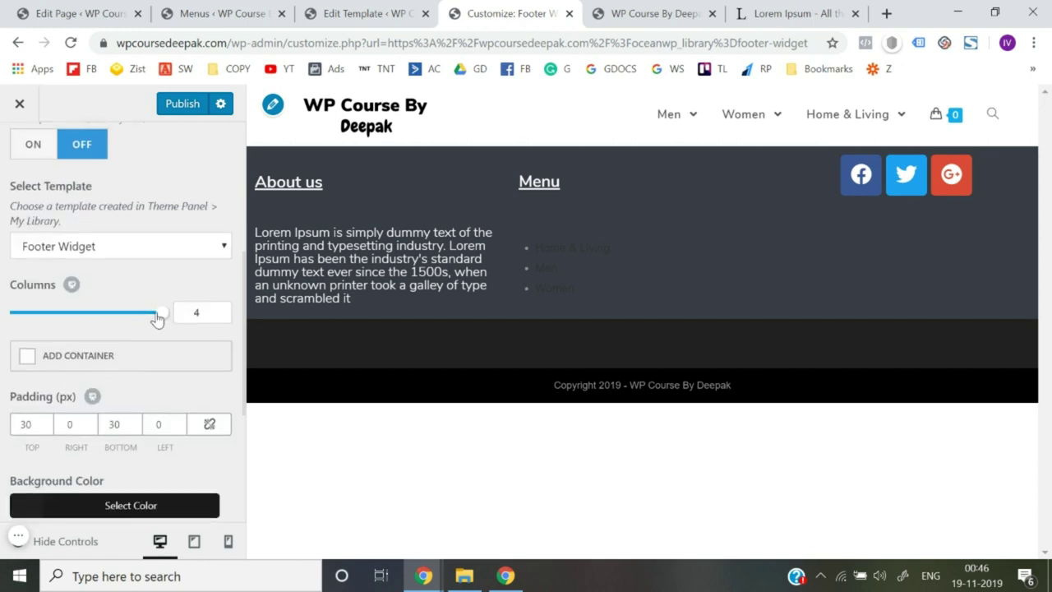
pyautogui.moveTo(160, 317); pyautogui.dragTo(3, 315)
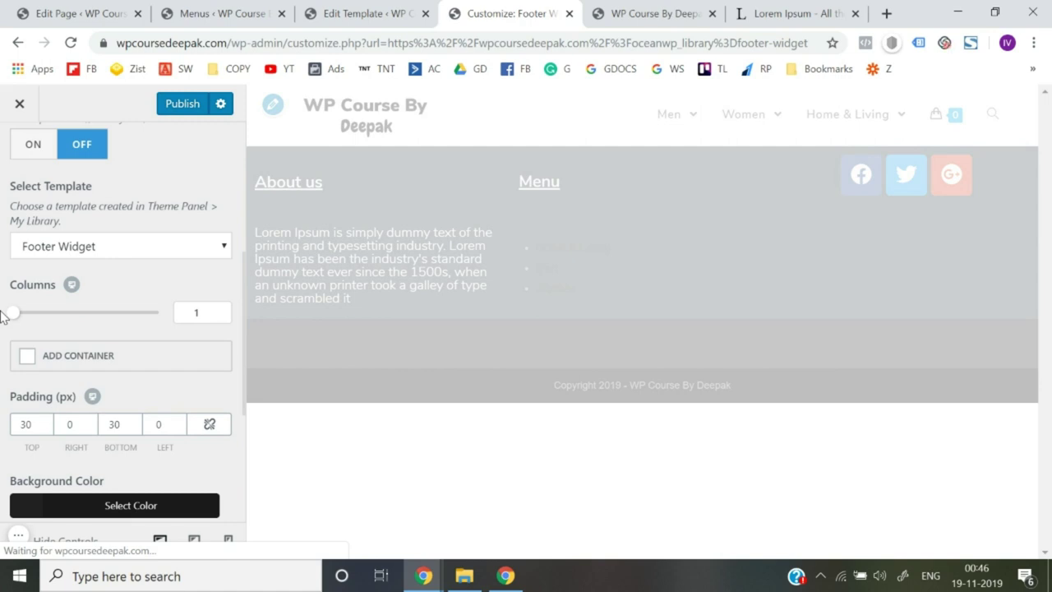
# Step: Check the available Visibility options for the footer widgets and choose Show On All Devices
pyautogui.scroll(-3, 3, 316)
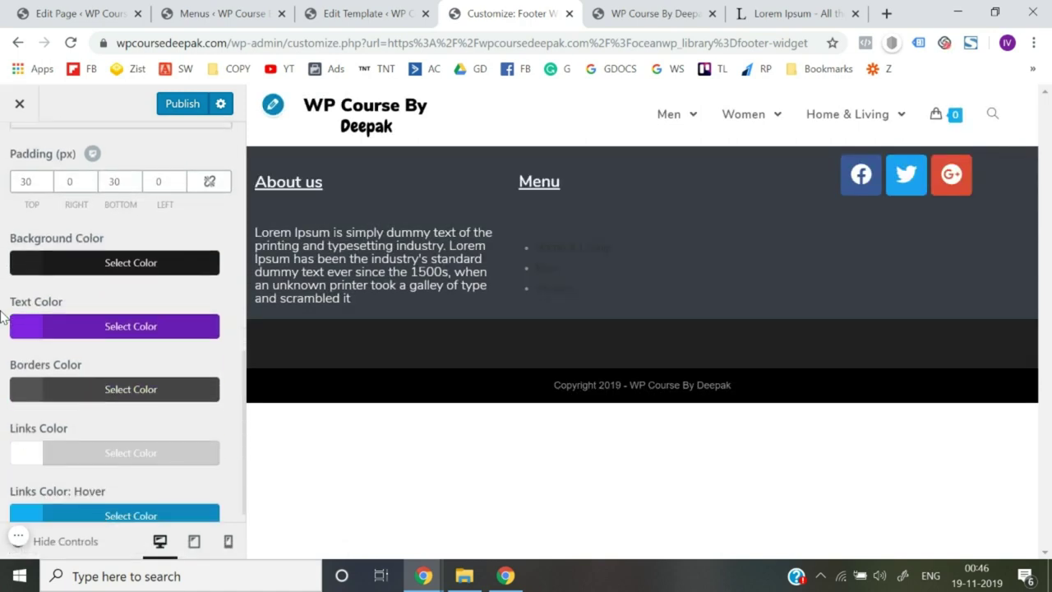
pyautogui.scroll(5, 3, 316)
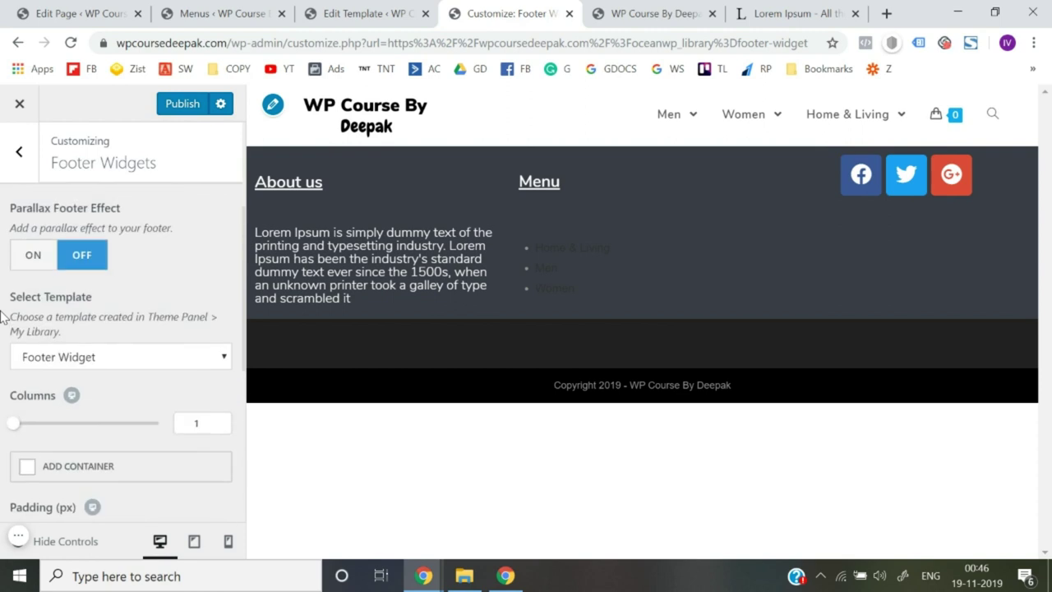
pyautogui.scroll(3, 3, 316)
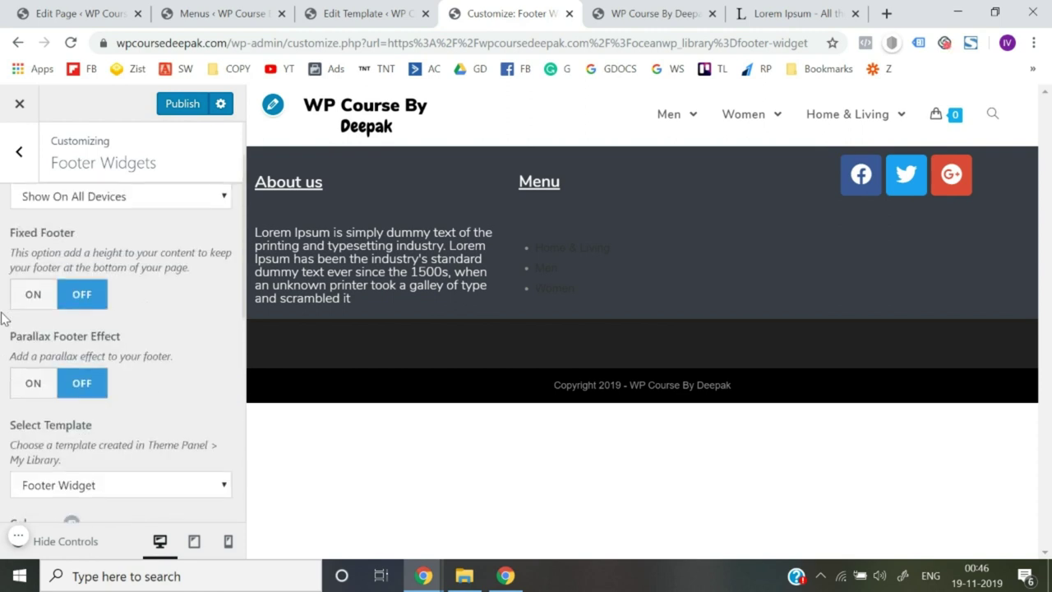
pyautogui.scroll(1, 25, 315)
pyautogui.scroll(2, 31, 317)
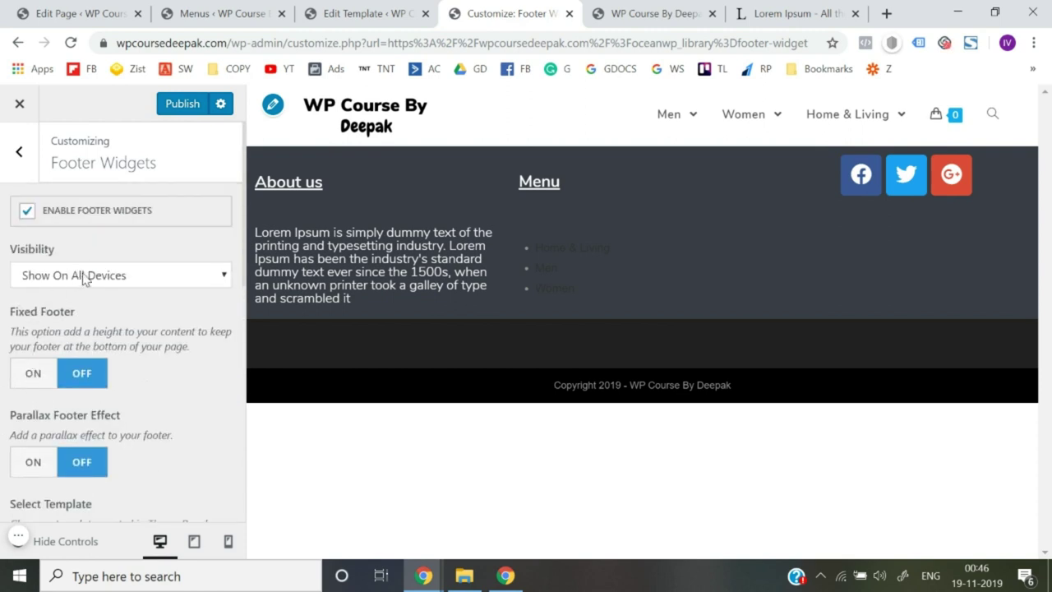
pyautogui.click(85, 279)
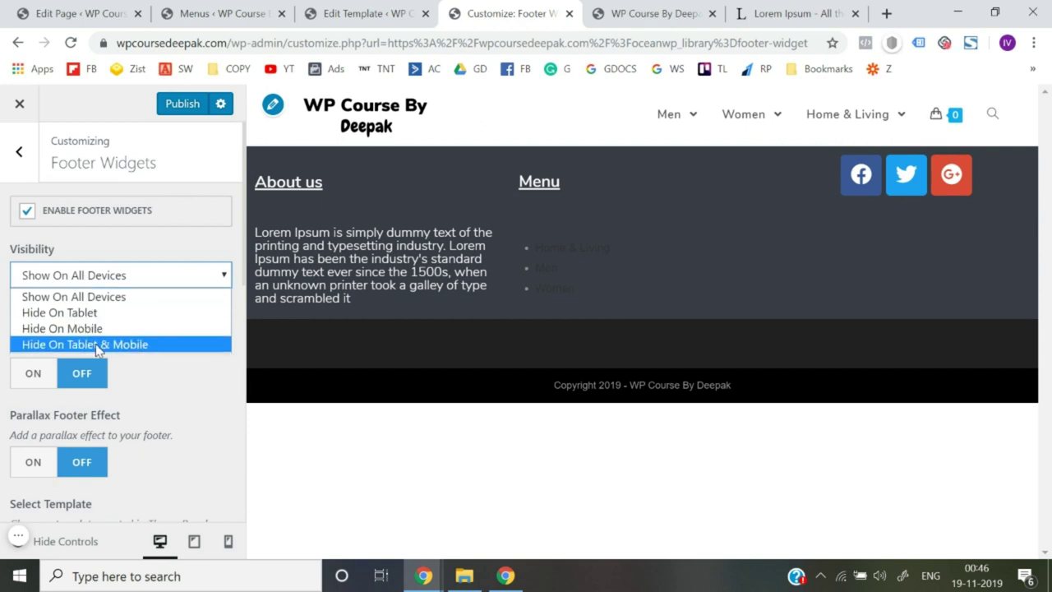
pyautogui.click(74, 297)
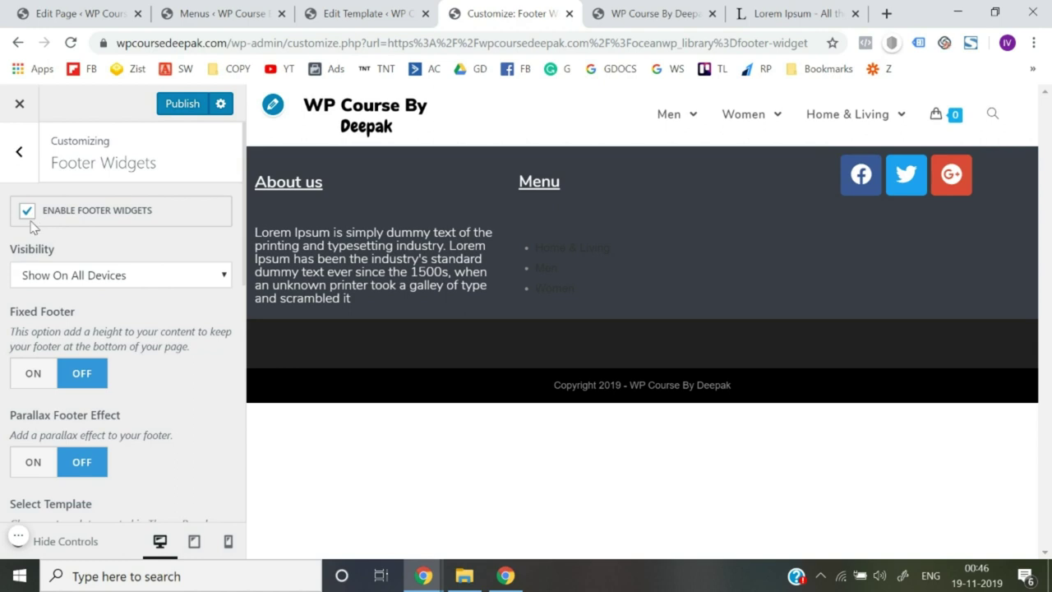
# Step: Recheck the template selection in the Footer Widgets settings without choosing a different template
pyautogui.scroll(-3, 123, 312)
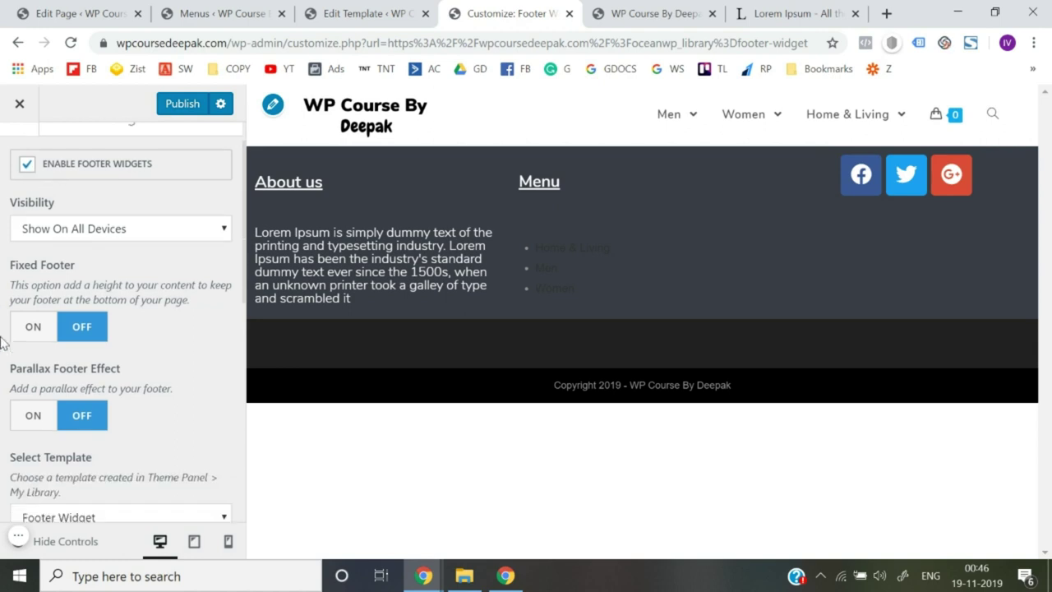
pyautogui.scroll(3, 3, 385)
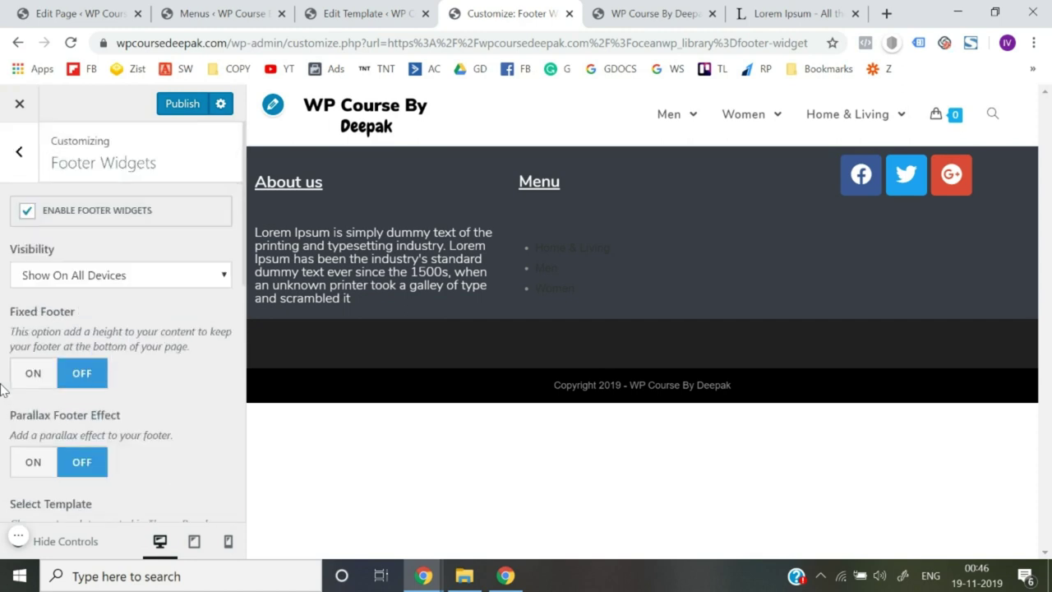
pyautogui.scroll(-3, 3, 385)
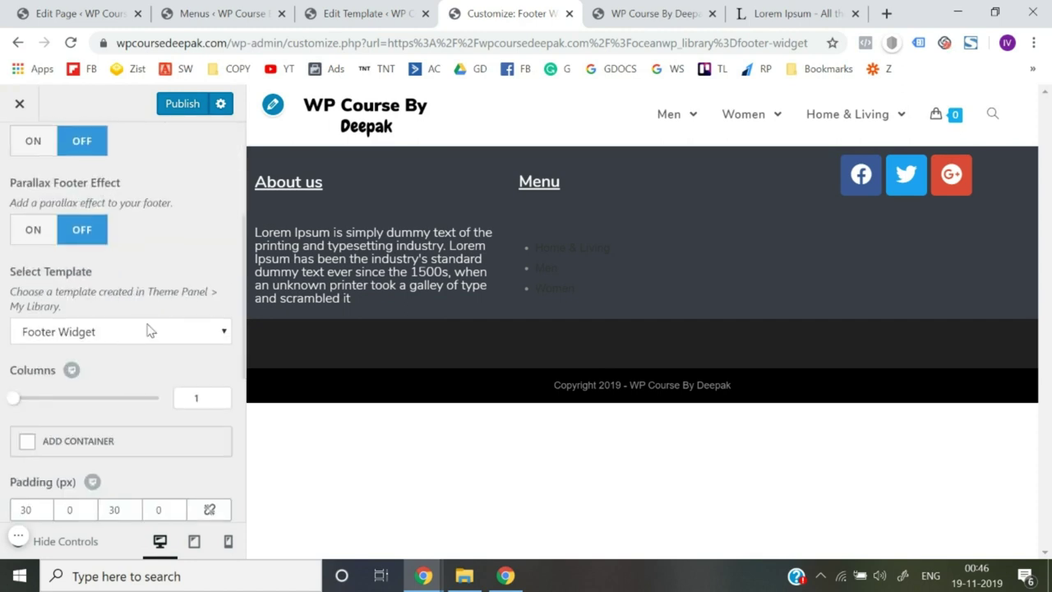
pyautogui.click(148, 330)
pyautogui.click(150, 330)
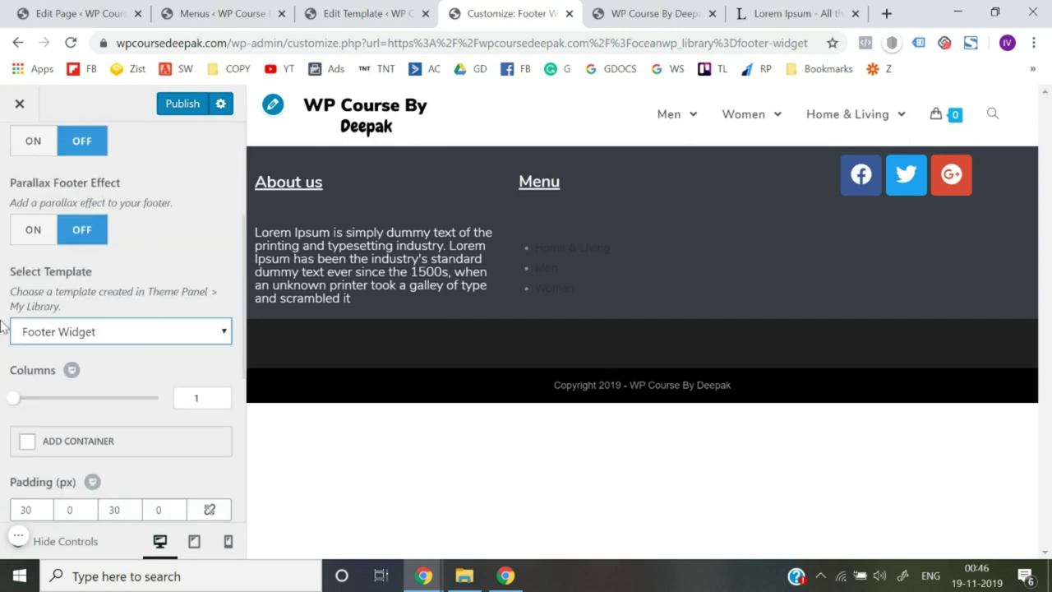
# Step: Clear the footer widgets' top, right, bottom and left padding values
pyautogui.scroll(-1, 3, 326)
pyautogui.scroll(-2, 3, 351)
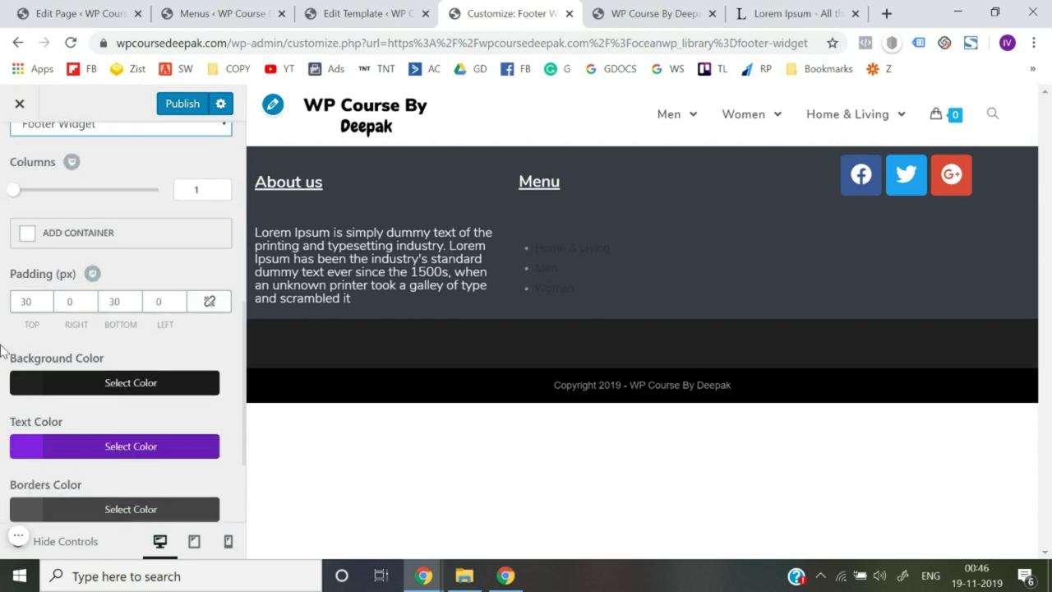
pyautogui.doubleClick(29, 303)
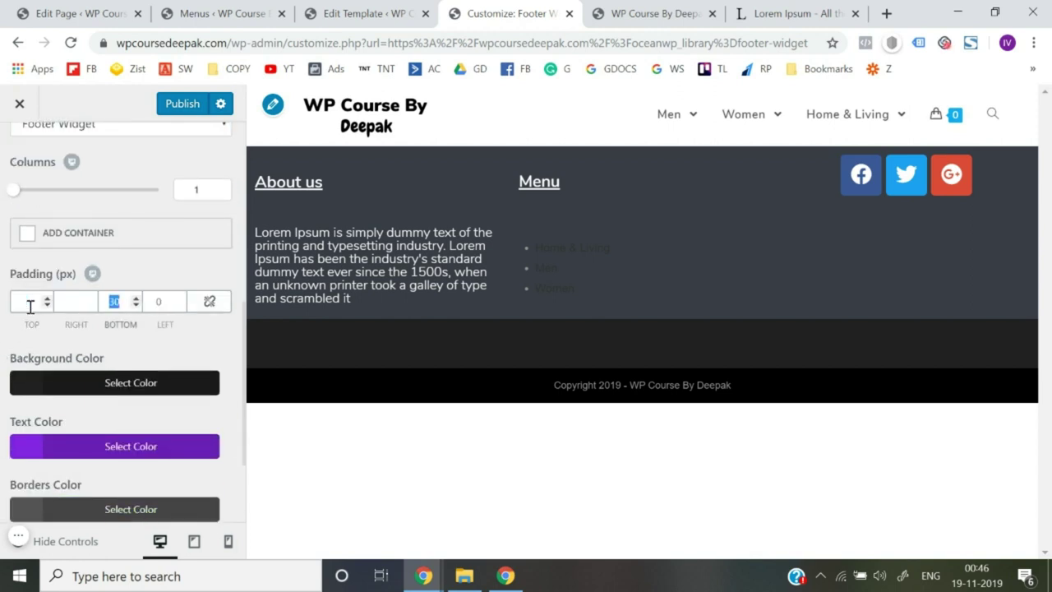
pyautogui.scroll(-3, 3, 322)
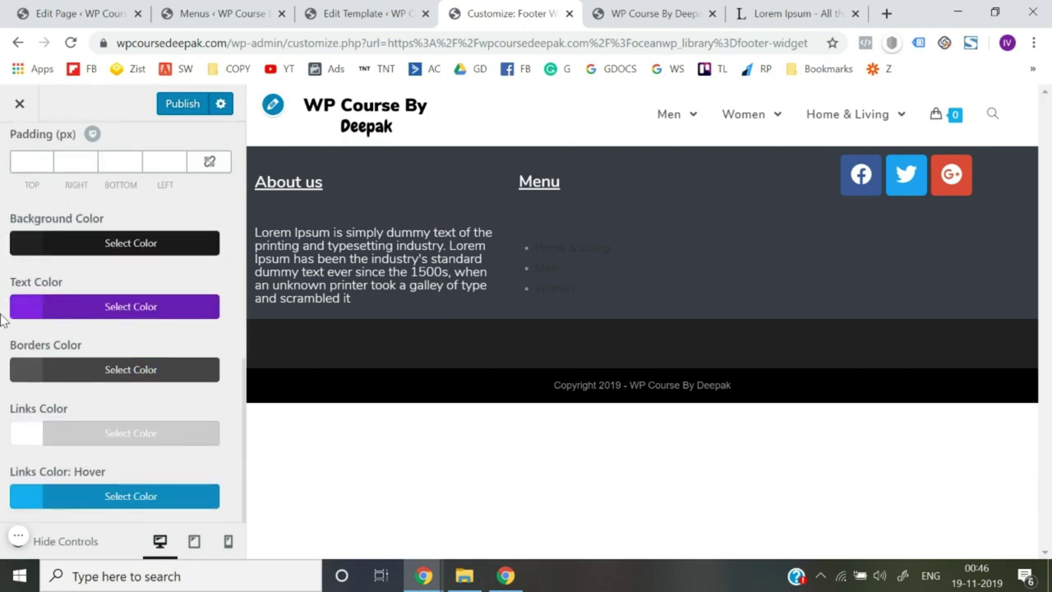
# Step: Turn off Enable Footer Widgets and close the customizer, accepting the prompt to leave the page
pyautogui.press('Escape')
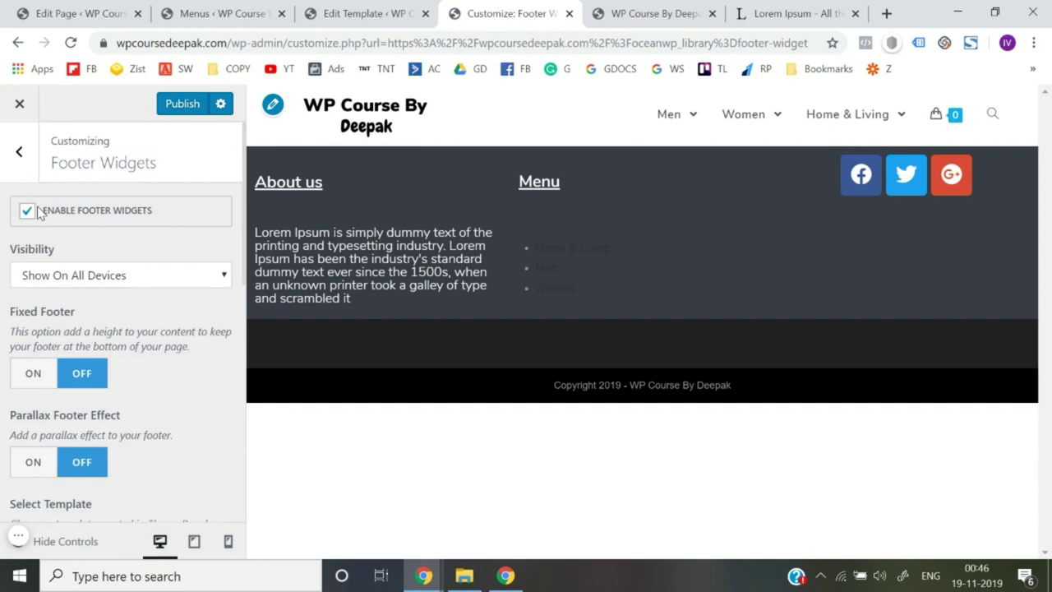
pyautogui.click(28, 212)
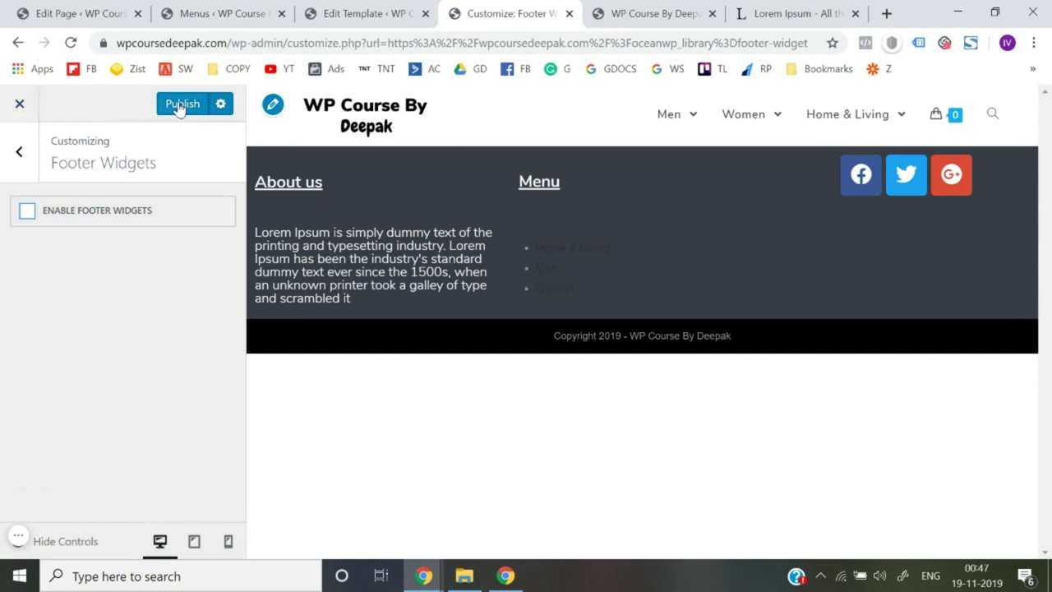
pyautogui.click(29, 105)
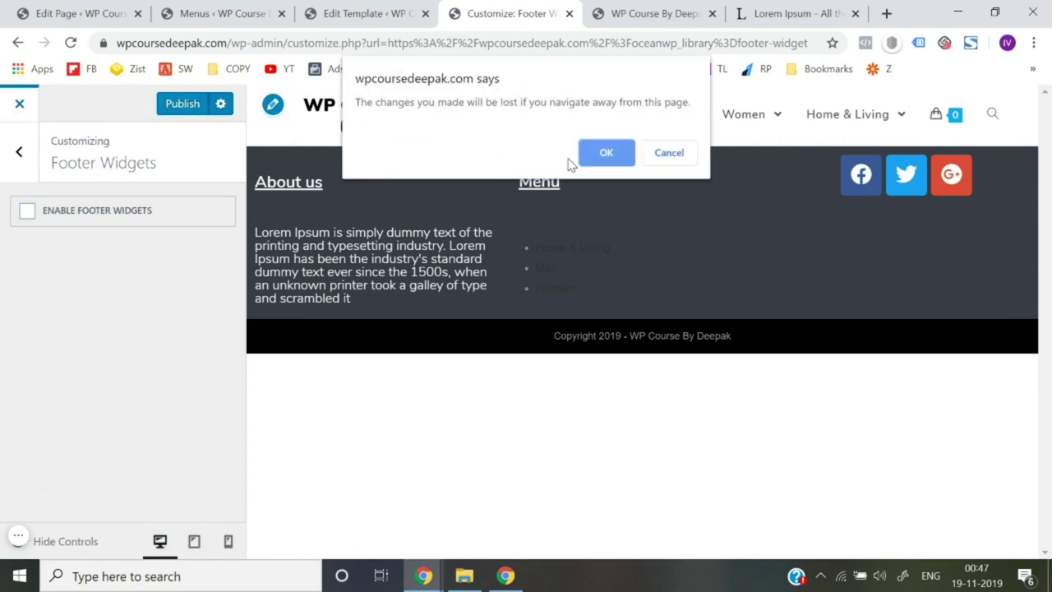
pyautogui.click(618, 158)
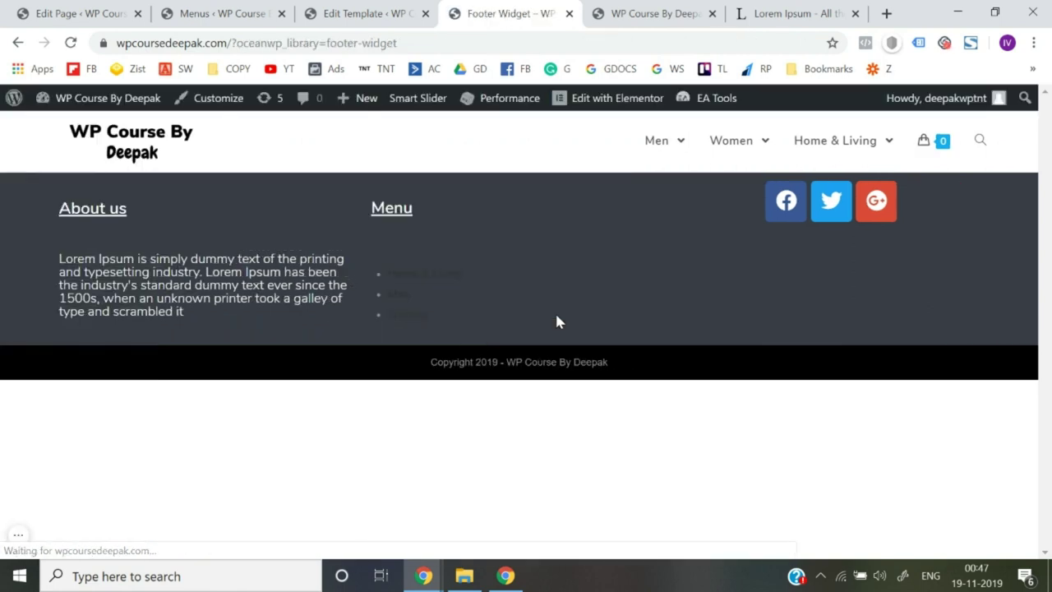
# Step: Open the footer widget template for editing with Elementor and show the navigation menu widget's advanced settings
pyautogui.click(592, 104)
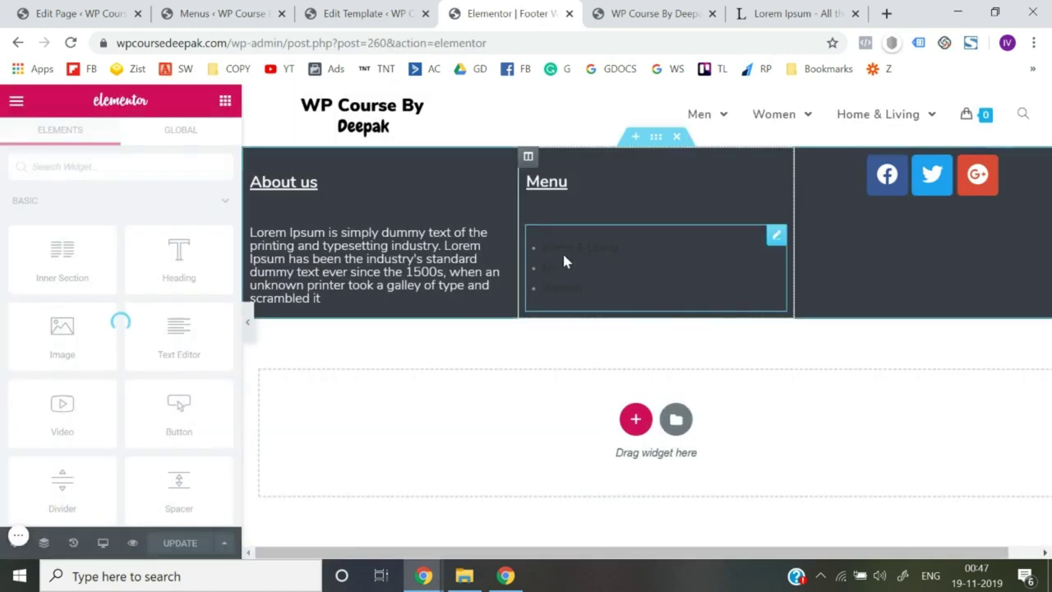
pyautogui.click(777, 238)
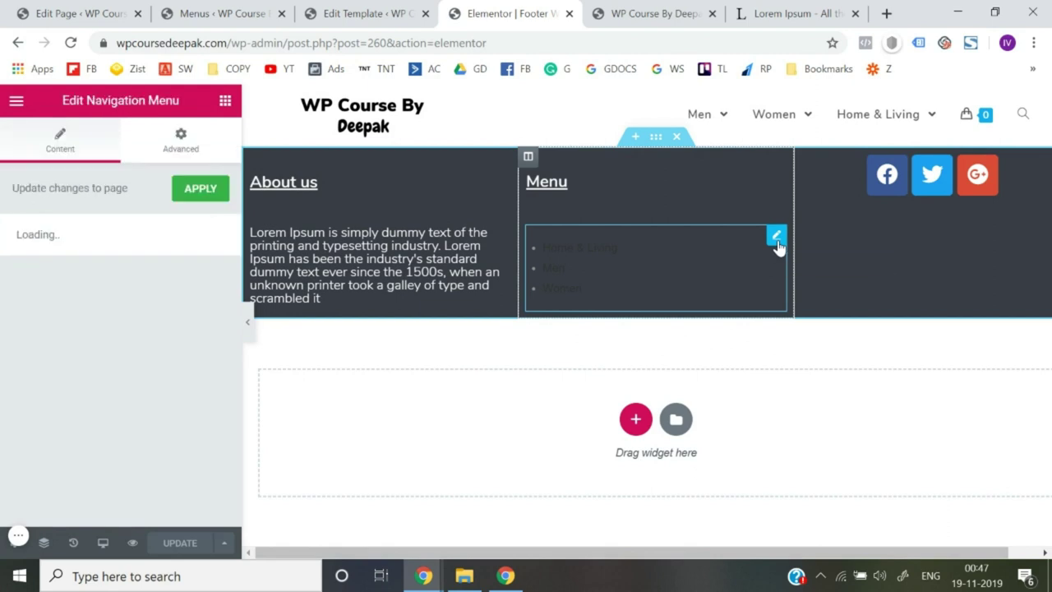
pyautogui.click(179, 142)
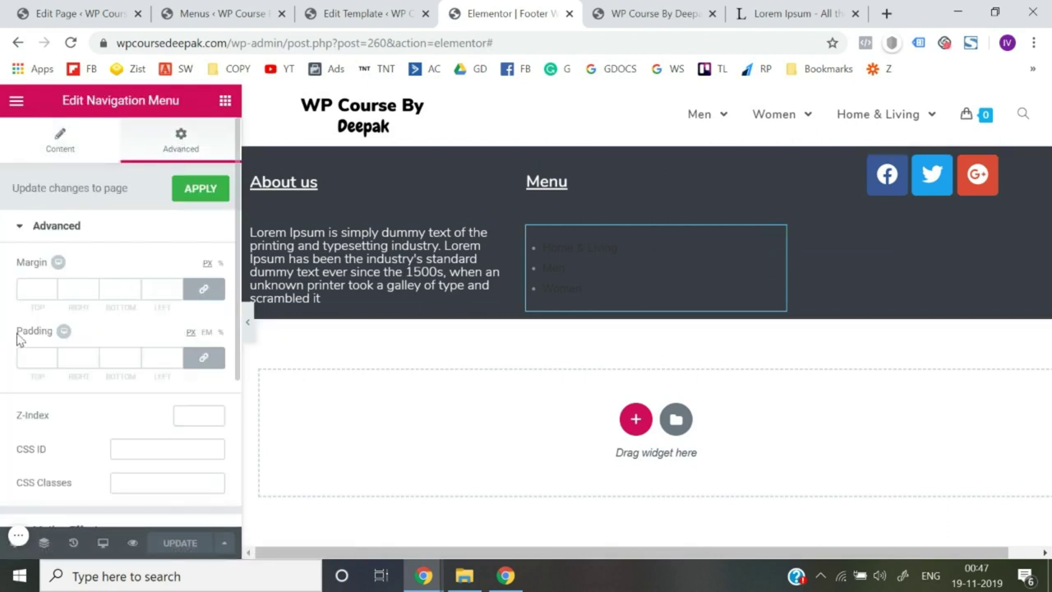
# Step: Examine the navigation menu widget's Motion Effects, Background and Border settings for a way to style the menu text
pyautogui.scroll(-3, 18, 339)
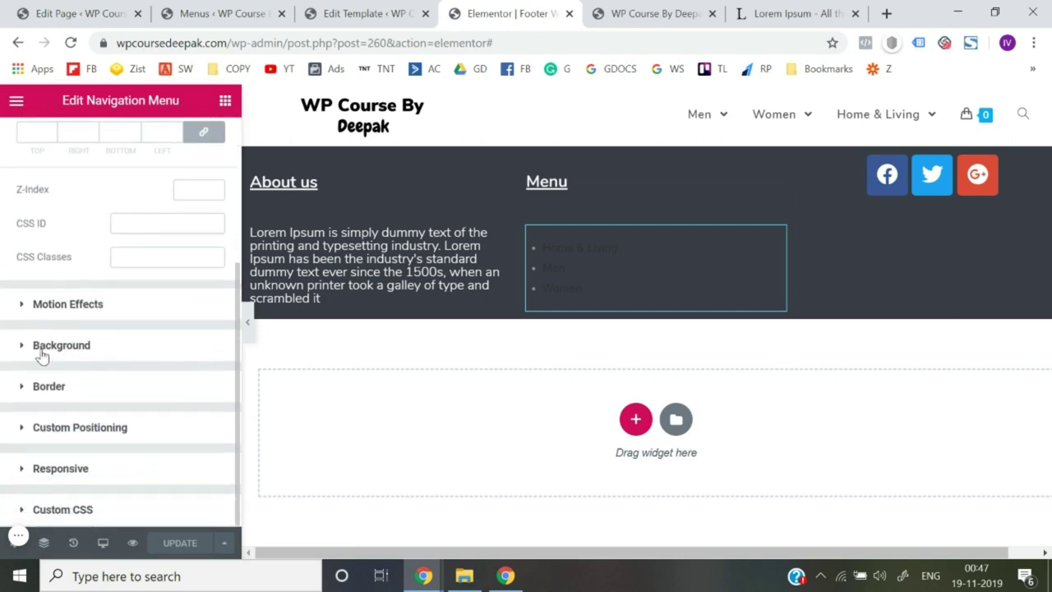
pyautogui.scroll(3, 10, 409)
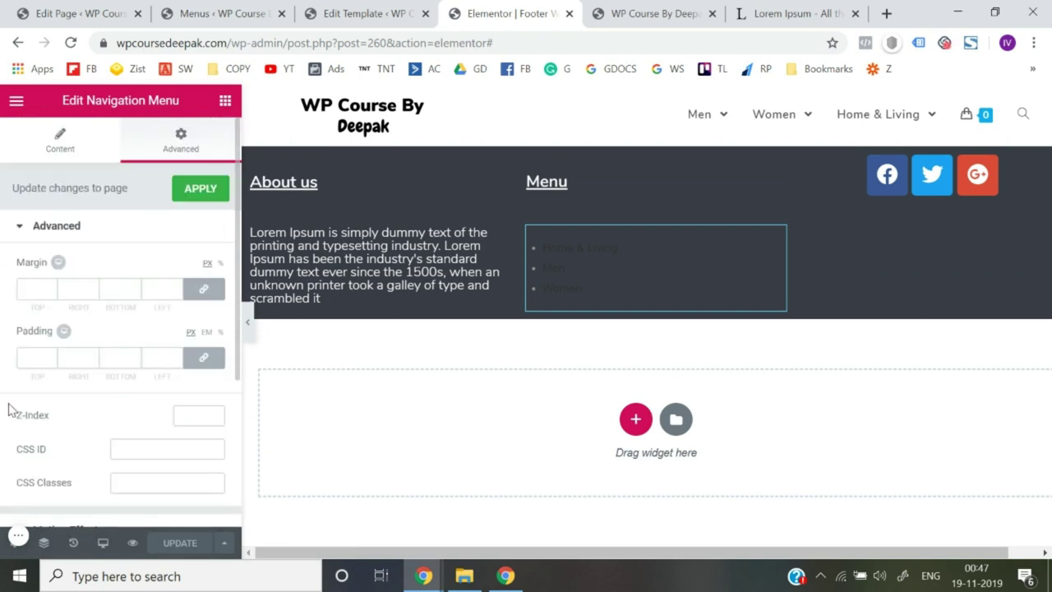
pyautogui.scroll(-2, 4, 419)
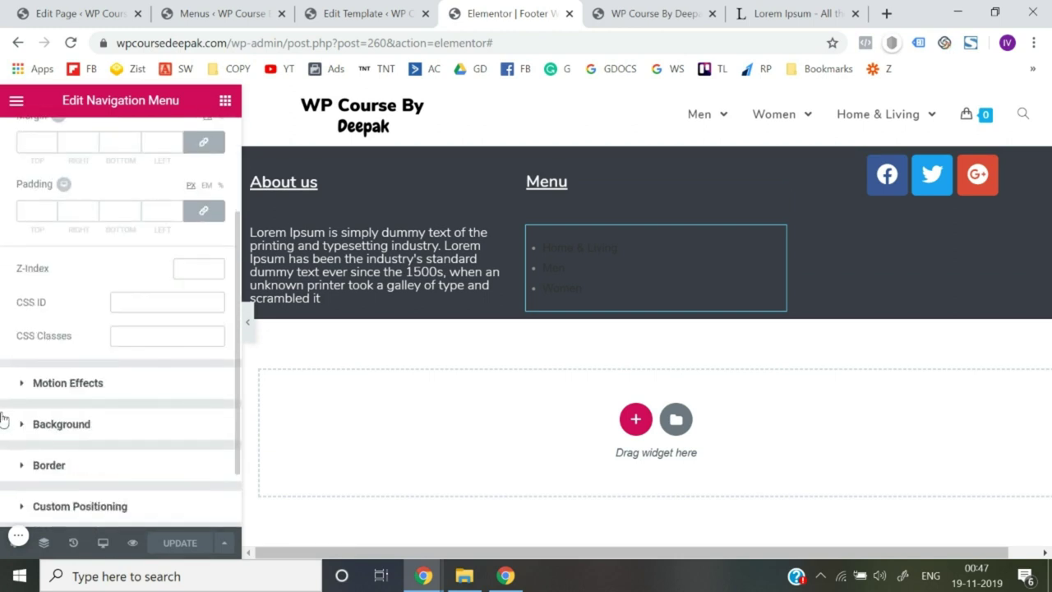
pyautogui.click(74, 383)
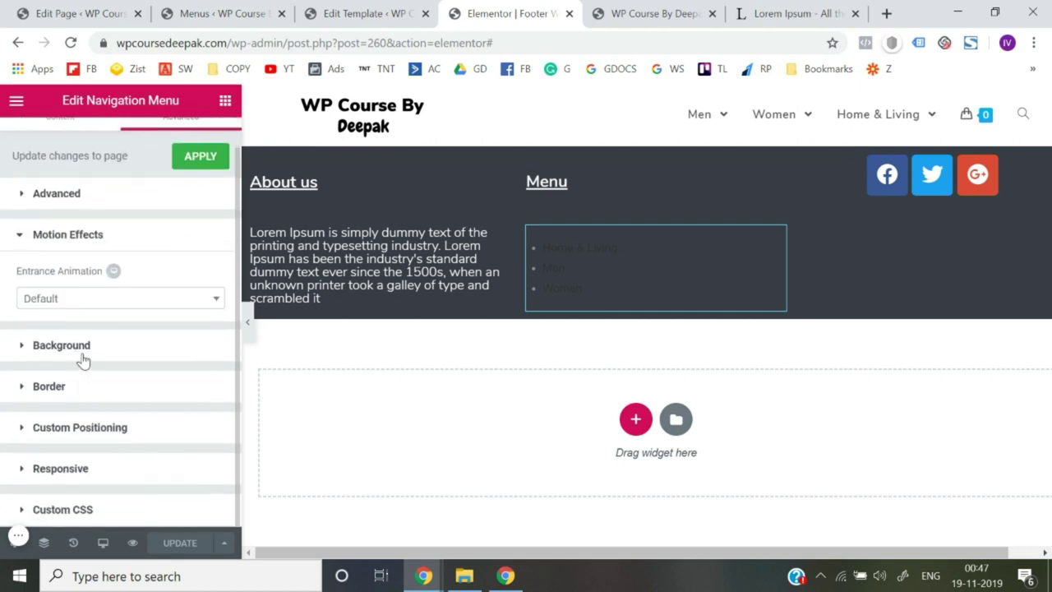
pyautogui.click(82, 355)
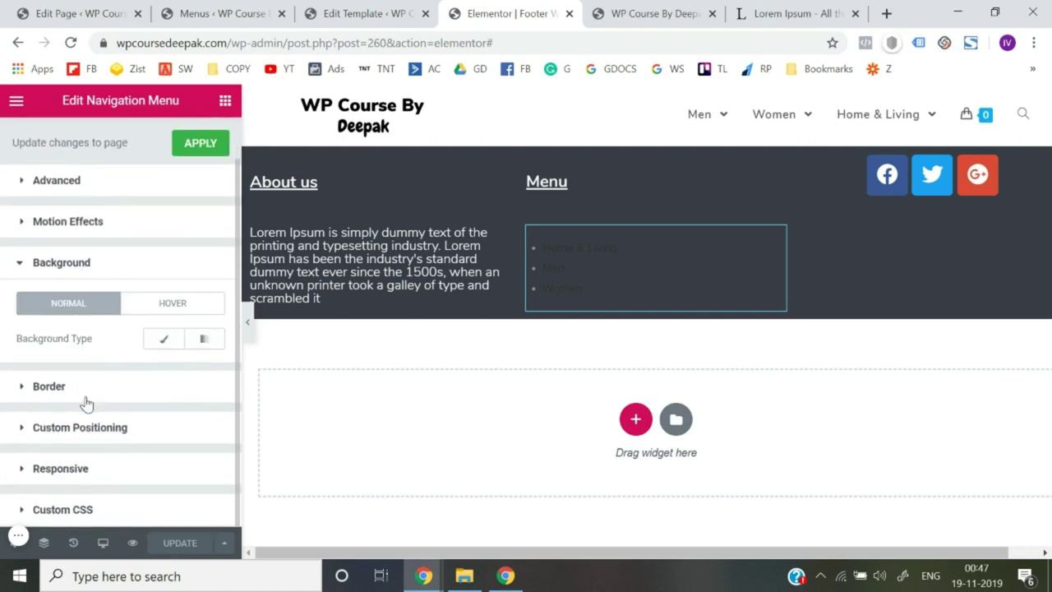
pyautogui.click(86, 388)
pyautogui.scroll(3, 82, 473)
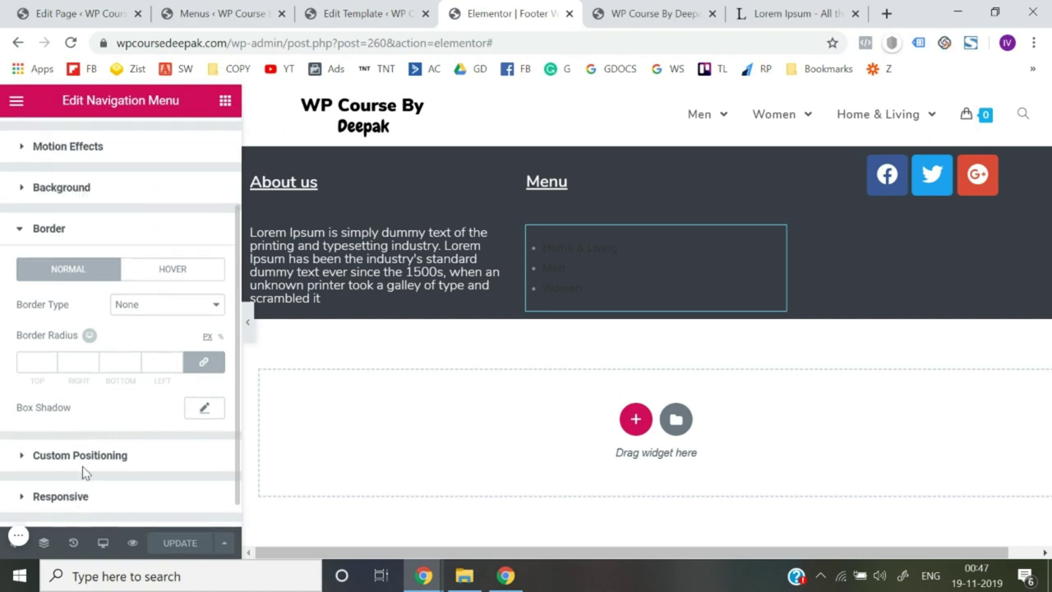
# Step: Check the menu choices in the navigation menu widget's content settings and keep Footer Widget Menu selected
pyautogui.click(60, 142)
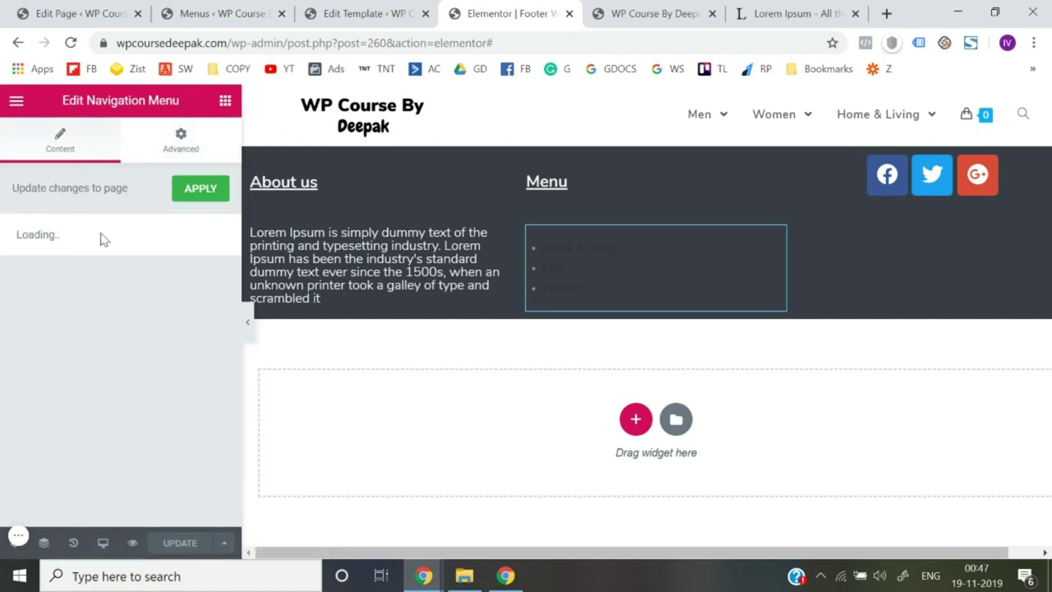
pyautogui.click(129, 320)
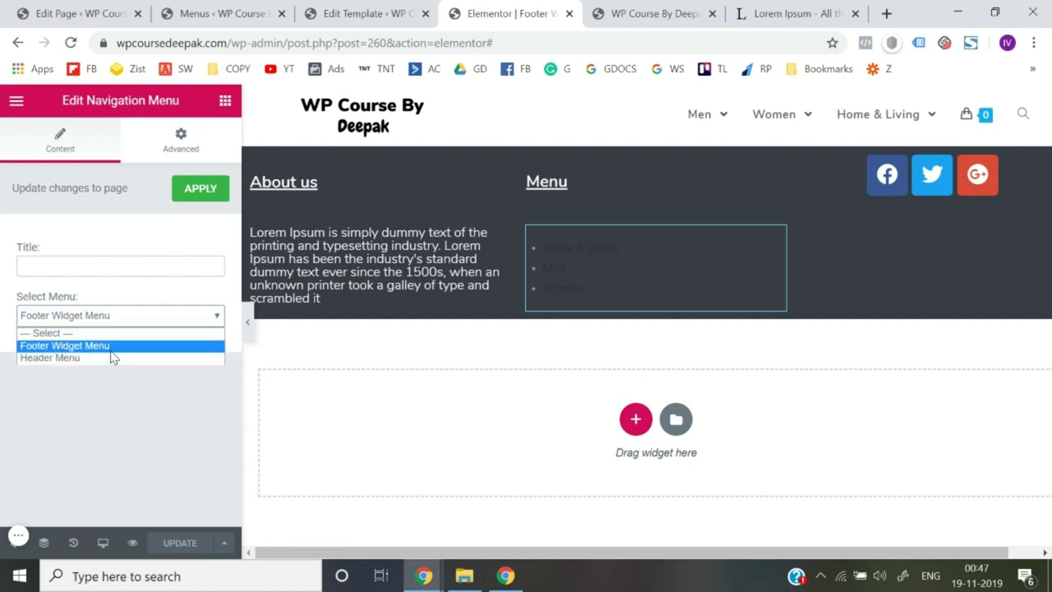
pyautogui.click(112, 351)
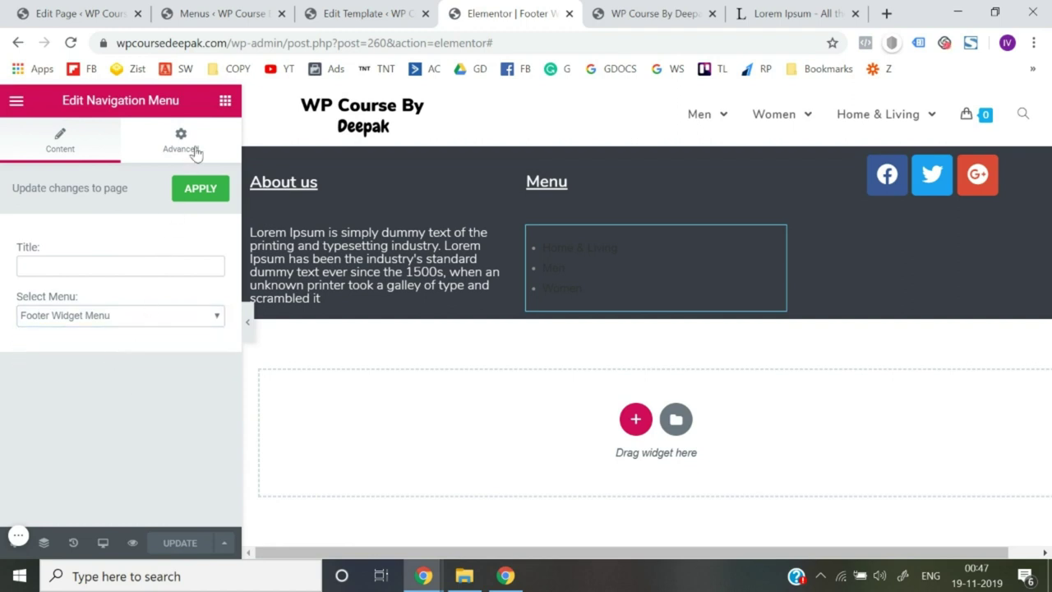
# Step: Search the widgets for "men" and place a Custom Menu widget above the navigation menu in the Menu column
pyautogui.click(225, 100)
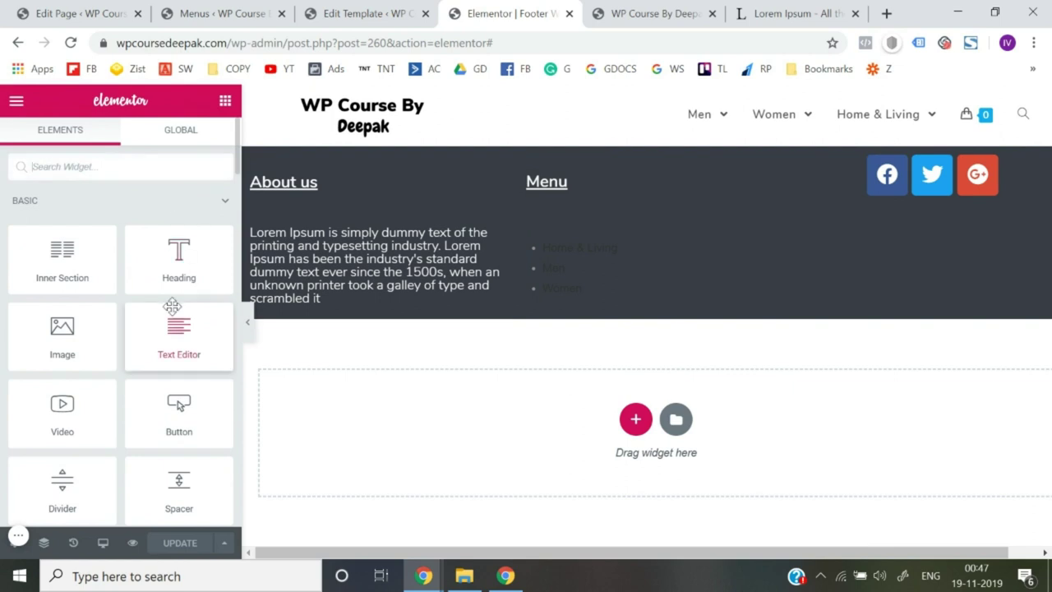
pyautogui.scroll(-5, 172, 309)
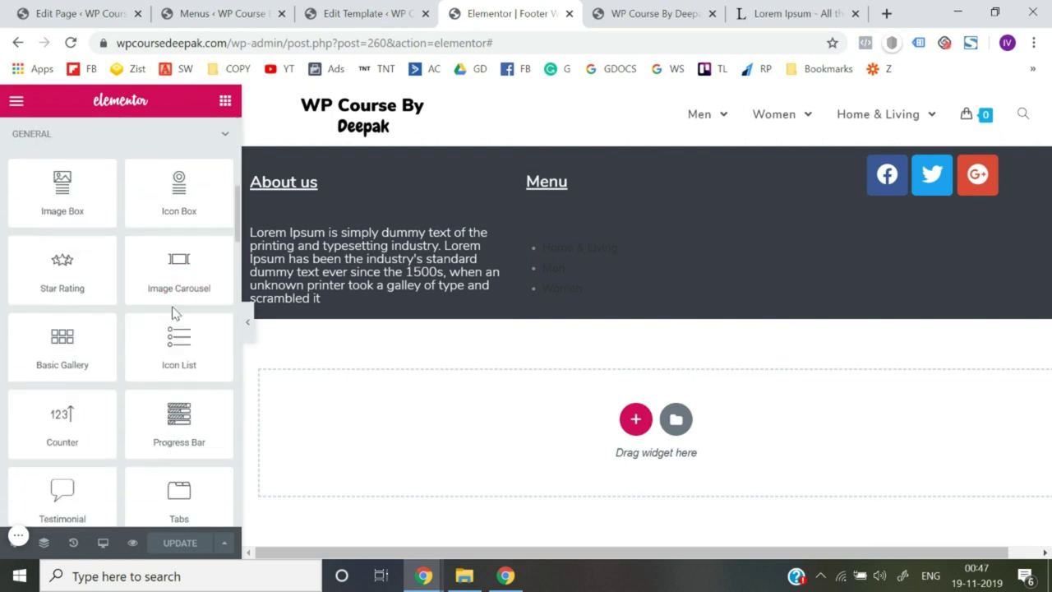
pyautogui.scroll(6, 173, 312)
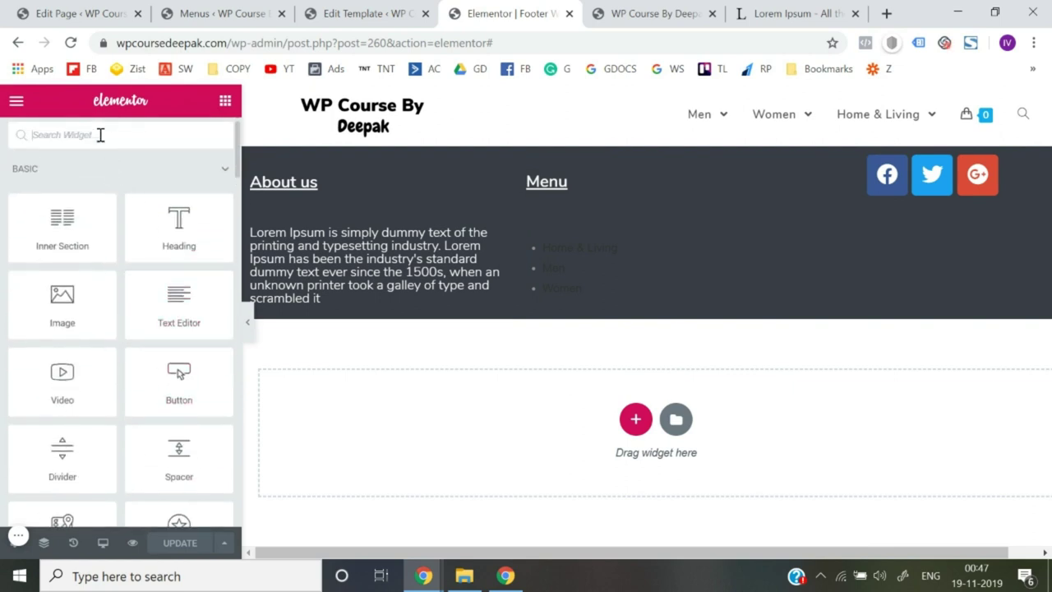
pyautogui.write('men')
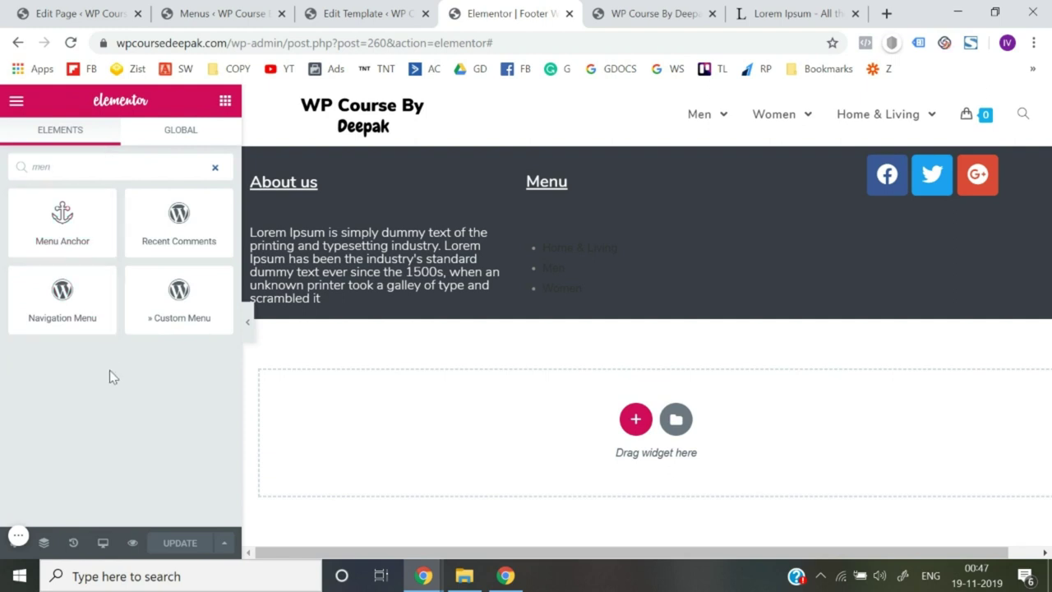
pyautogui.moveTo(169, 302); pyautogui.dragTo(568, 250)
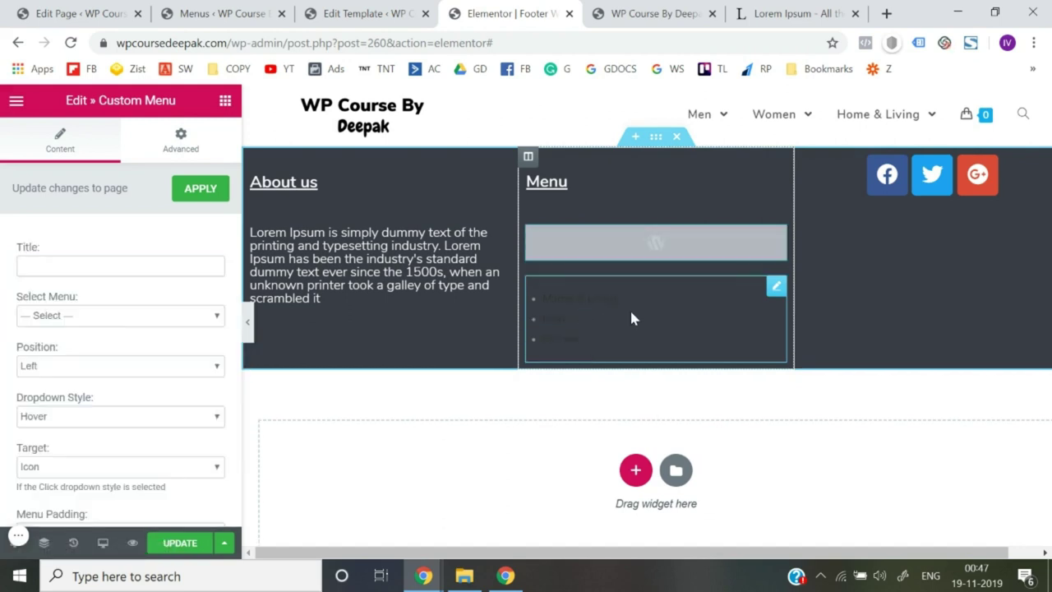
# Step: Look through the Custom Menu widget's advanced settings
pyautogui.scroll(-5, 85, 419)
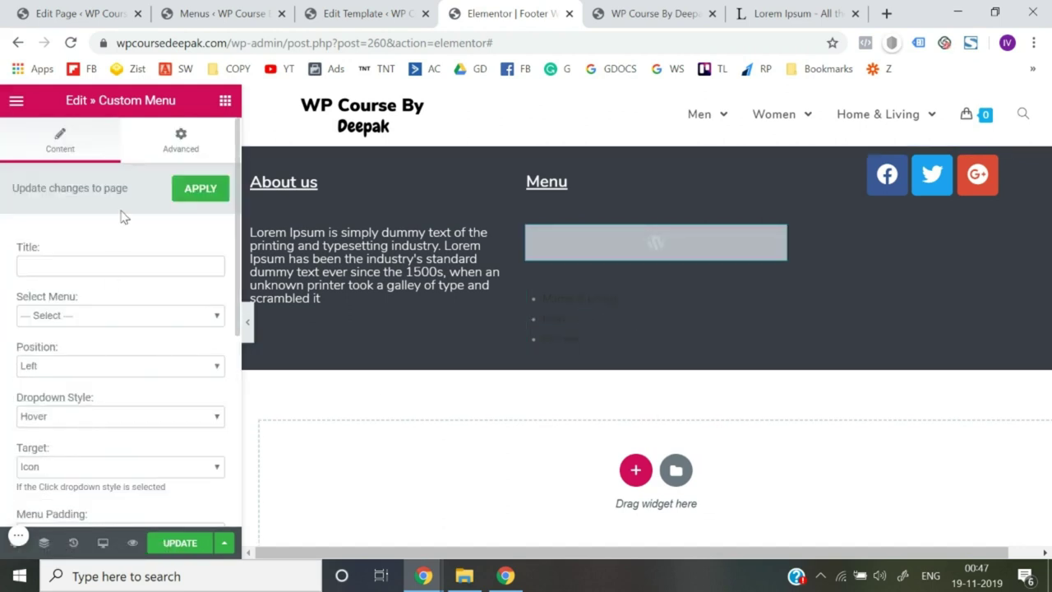
pyautogui.click(181, 144)
pyautogui.scroll(-3, 43, 328)
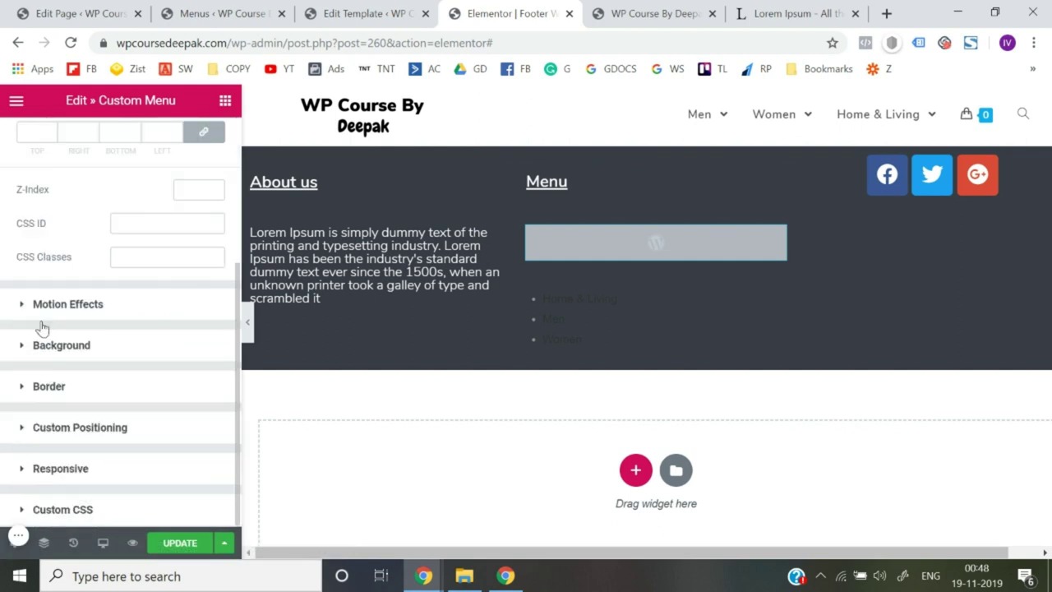
pyautogui.scroll(3, 42, 328)
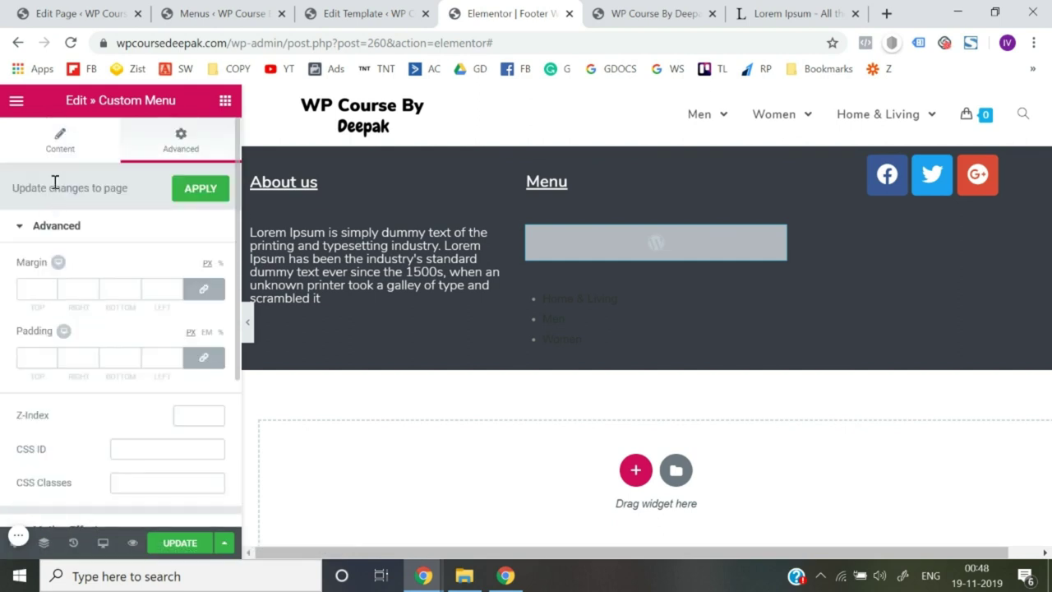
# Step: Review the Custom Menu widget's content options, including dropdown style, target, link colors and font settings, keeping Hover and Icon
pyautogui.click(60, 140)
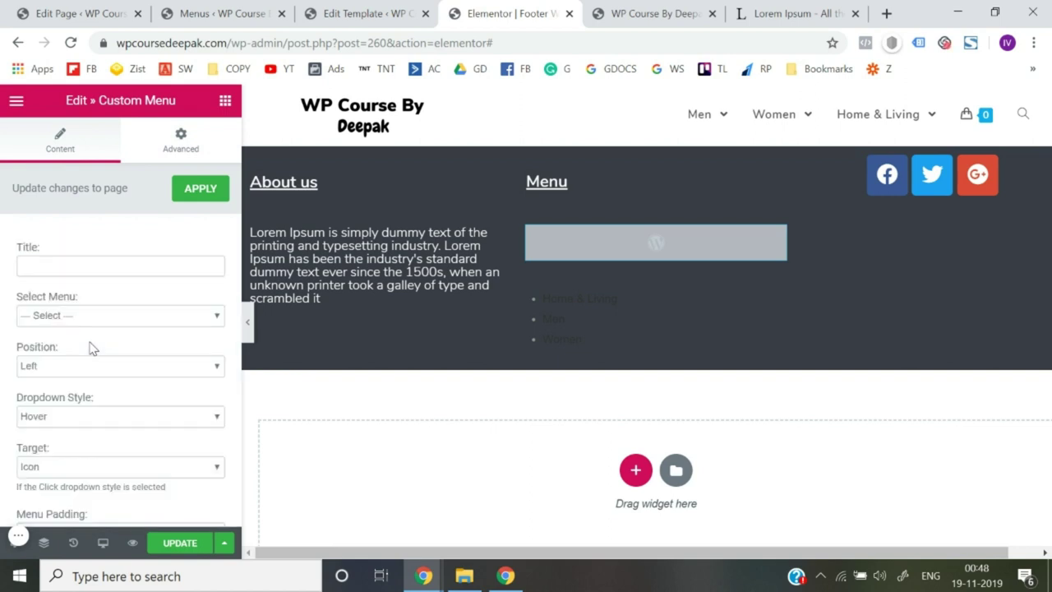
pyautogui.scroll(-3, 93, 349)
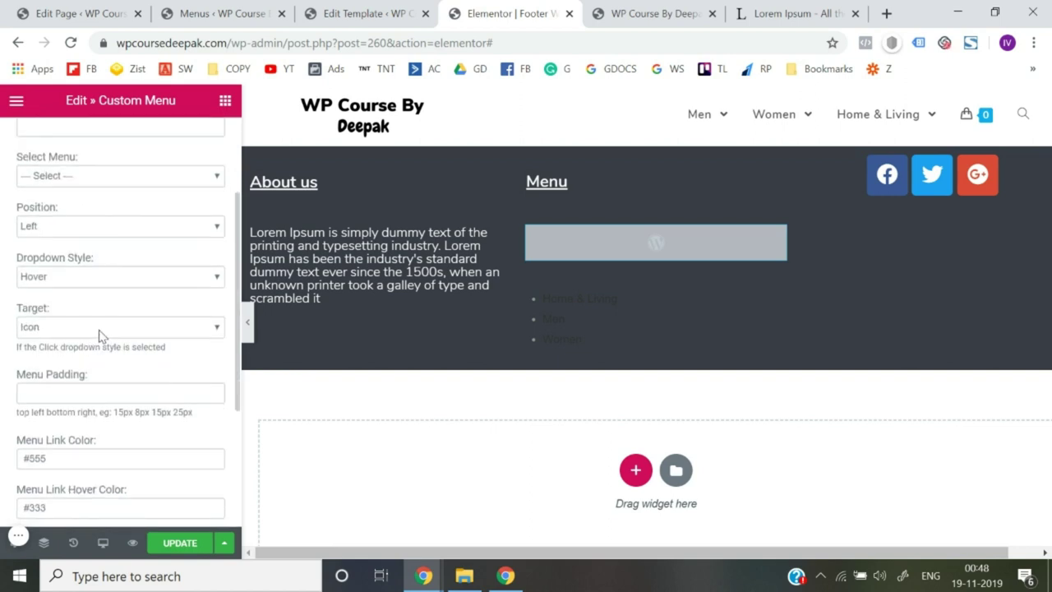
pyautogui.scroll(-1, 98, 335)
pyautogui.click(99, 215)
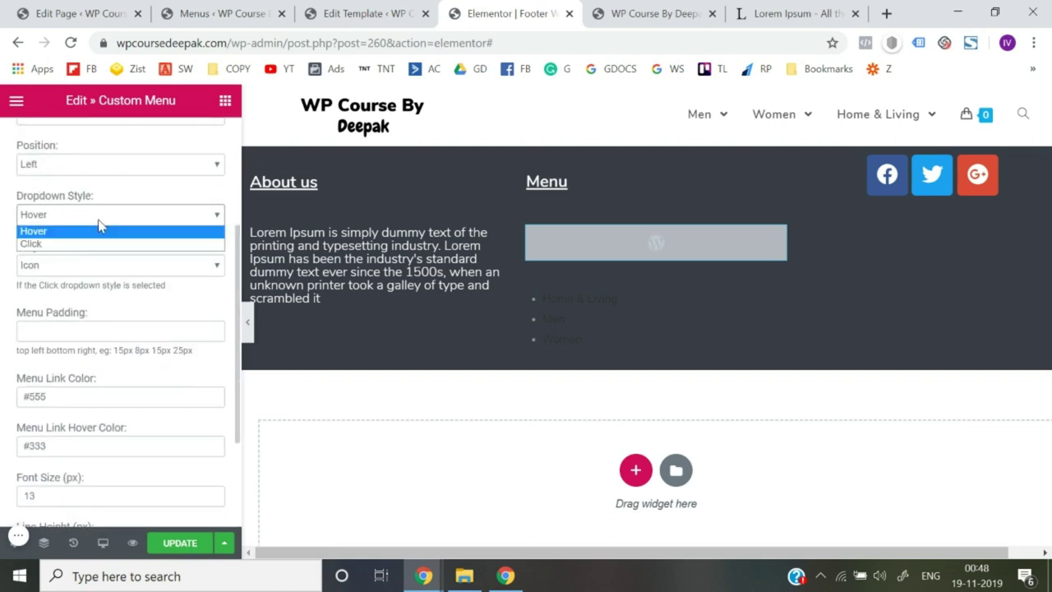
pyautogui.click(98, 229)
pyautogui.click(99, 272)
pyautogui.click(100, 278)
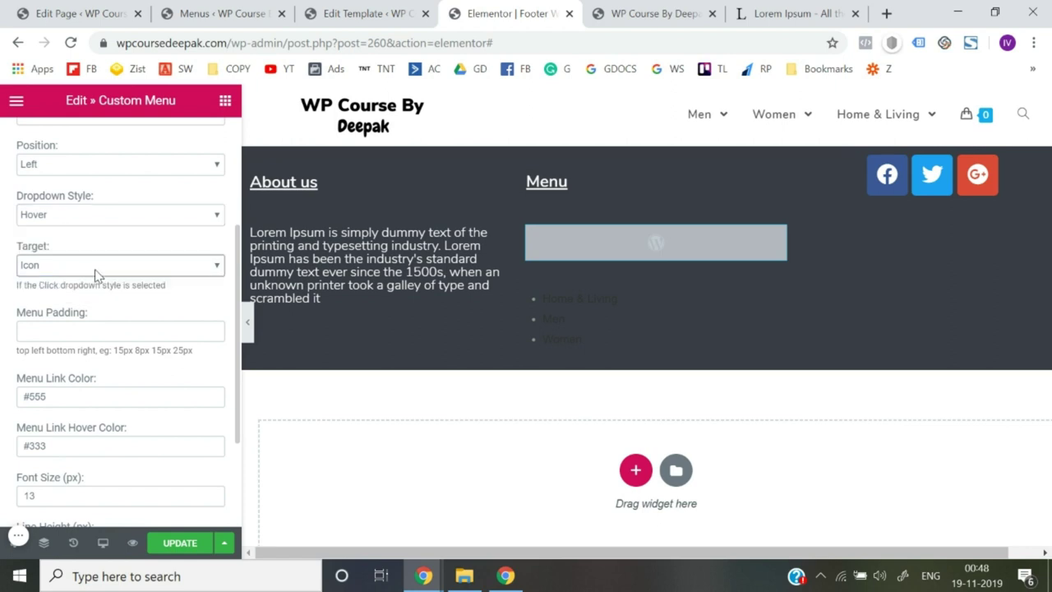
pyautogui.scroll(-3, 98, 369)
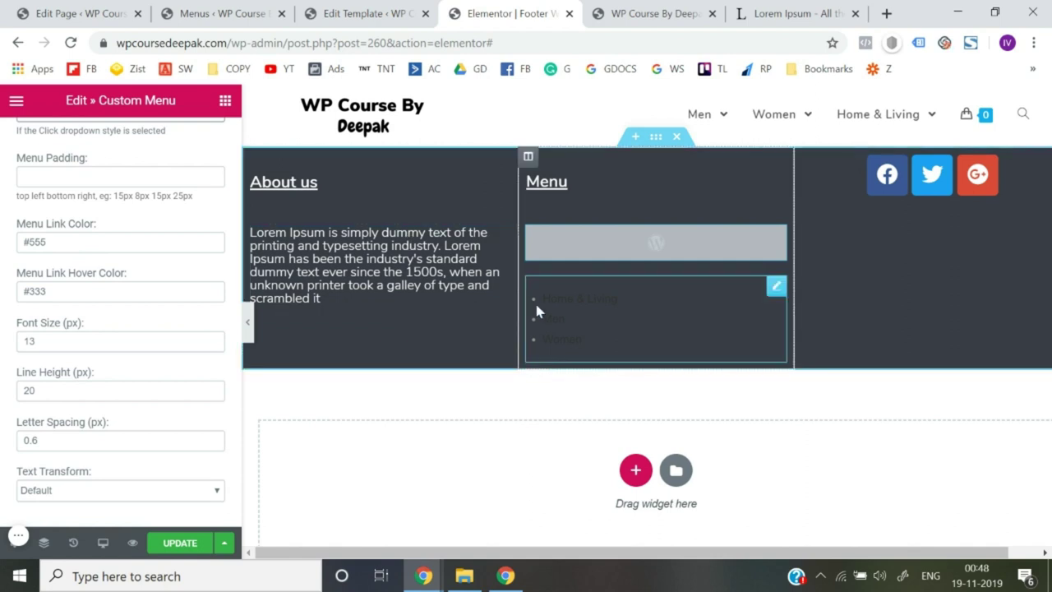
# Step: Delete the old navigation menu widget below the Custom Menu widget in the Menu column
pyautogui.rightClick(777, 288)
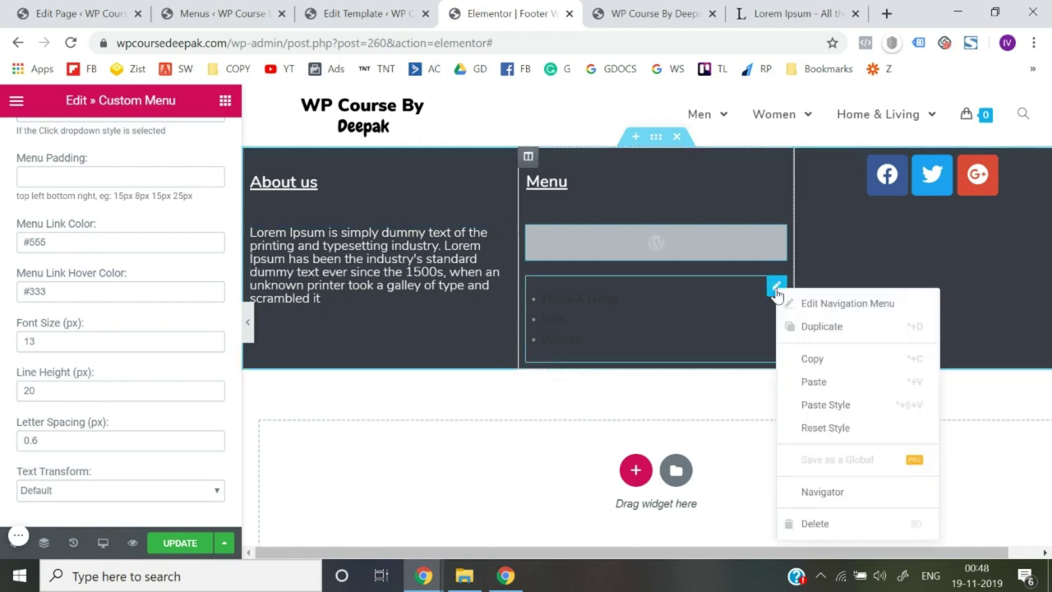
pyautogui.click(832, 522)
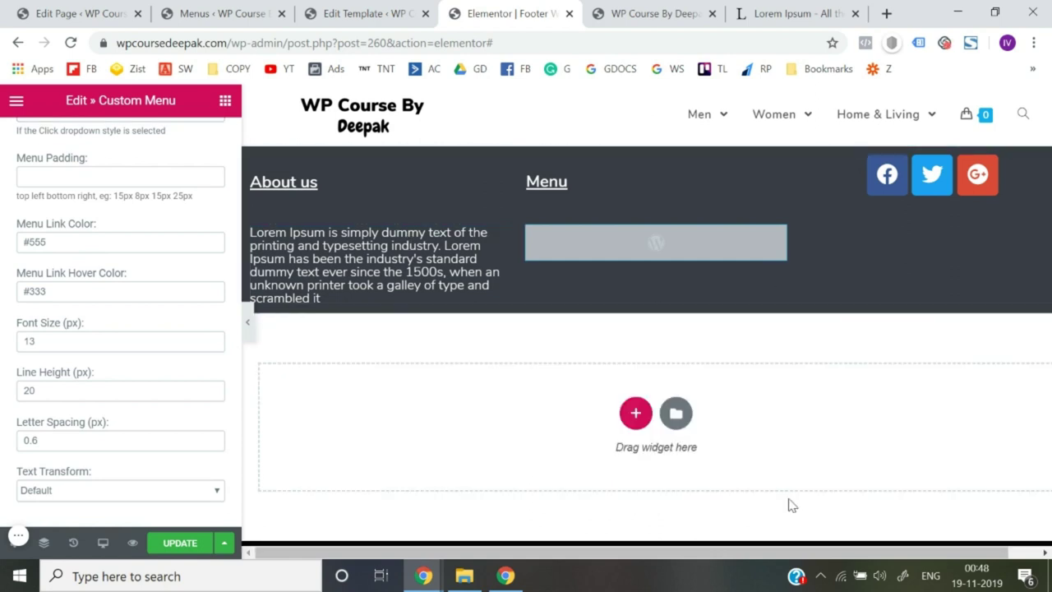
# Step: Assign Footer Widget Menu as the menu of the Custom Menu widget
pyautogui.scroll(5, 155, 296)
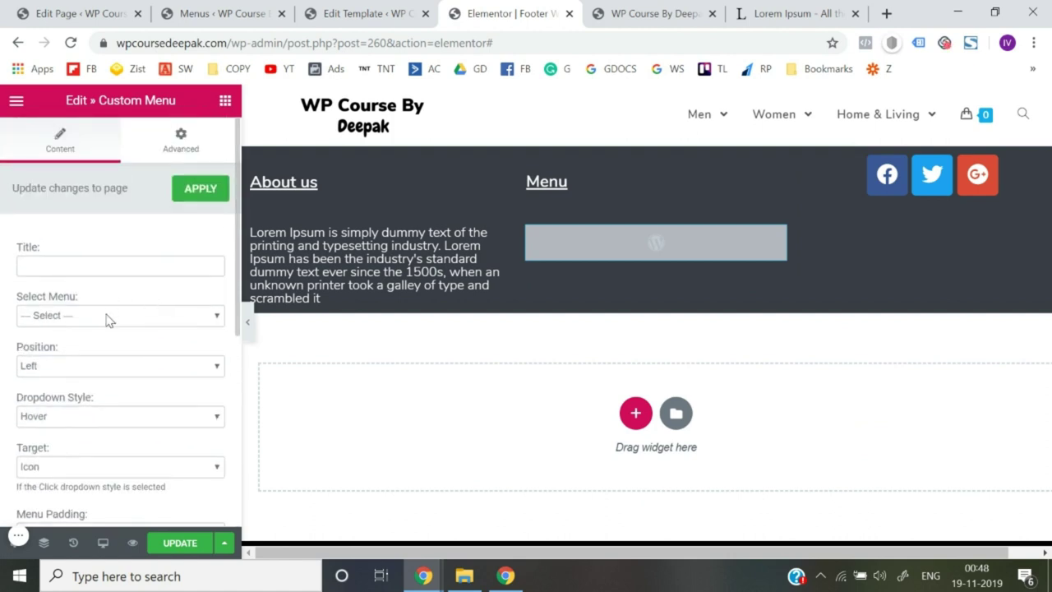
pyautogui.click(97, 317)
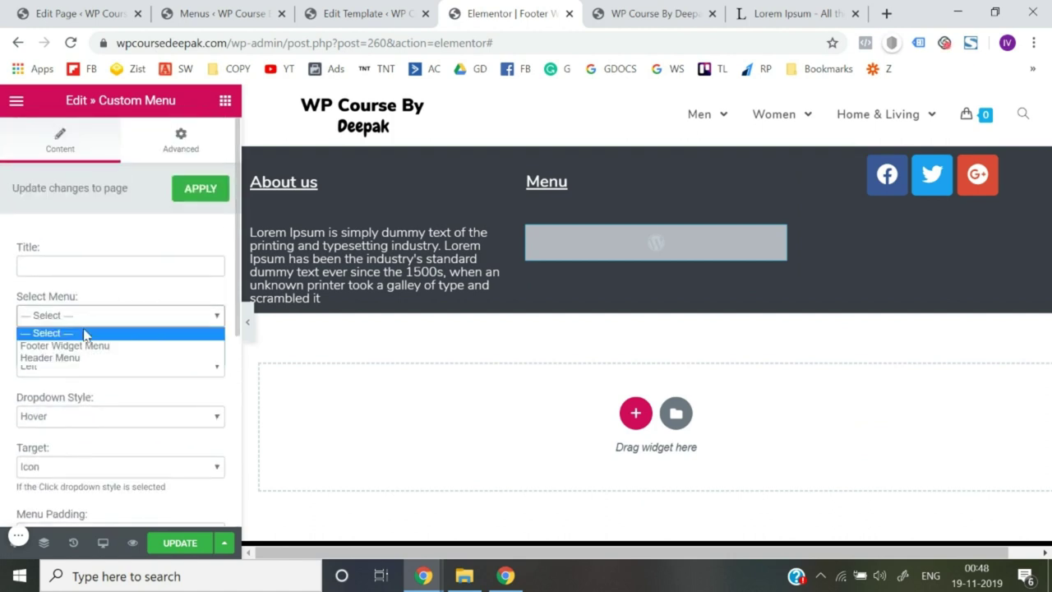
pyautogui.click(80, 346)
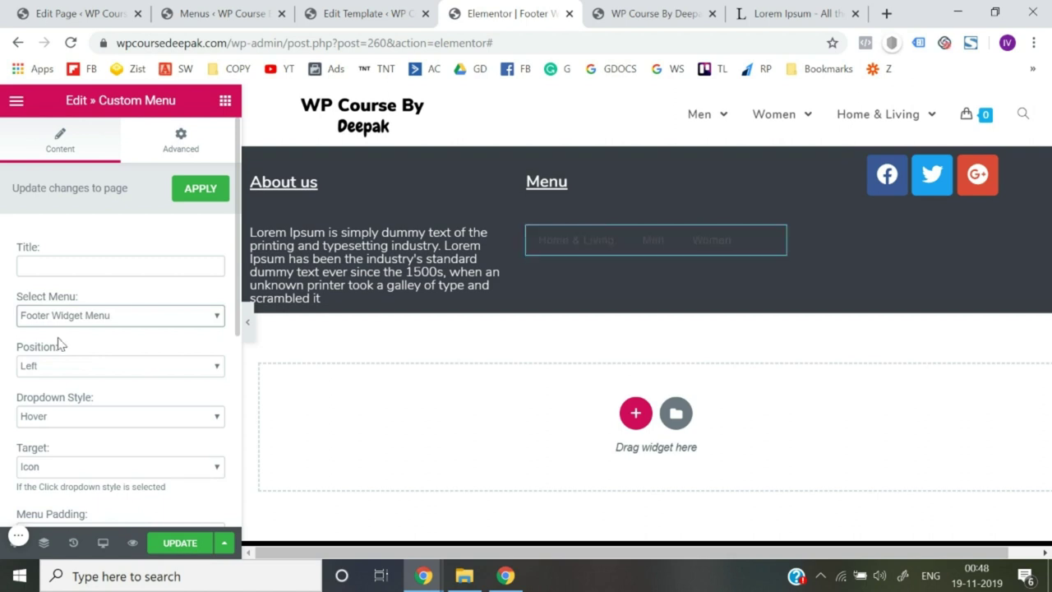
pyautogui.scroll(-1, 142, 376)
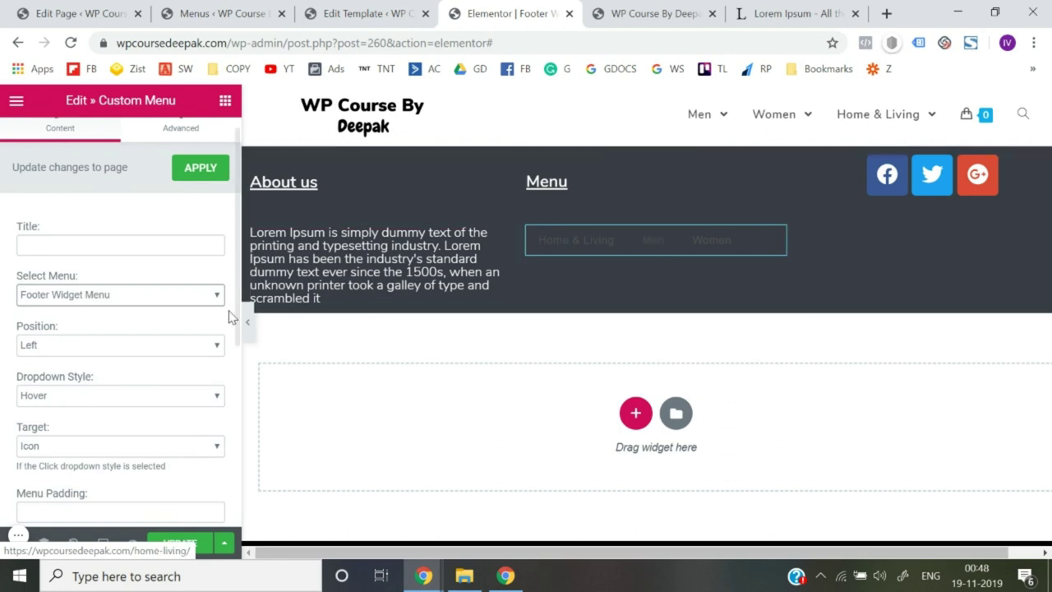
# Step: Try the Right position for the Custom Menu widget and switch it back to Left
pyautogui.scroll(-2, 152, 349)
pyautogui.click(146, 353)
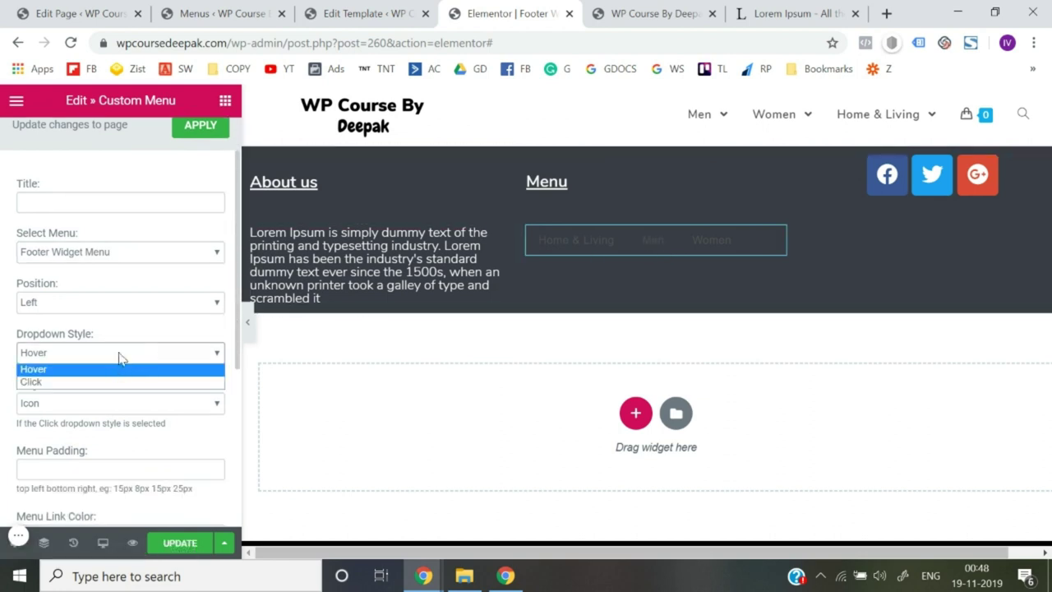
pyautogui.click(152, 300)
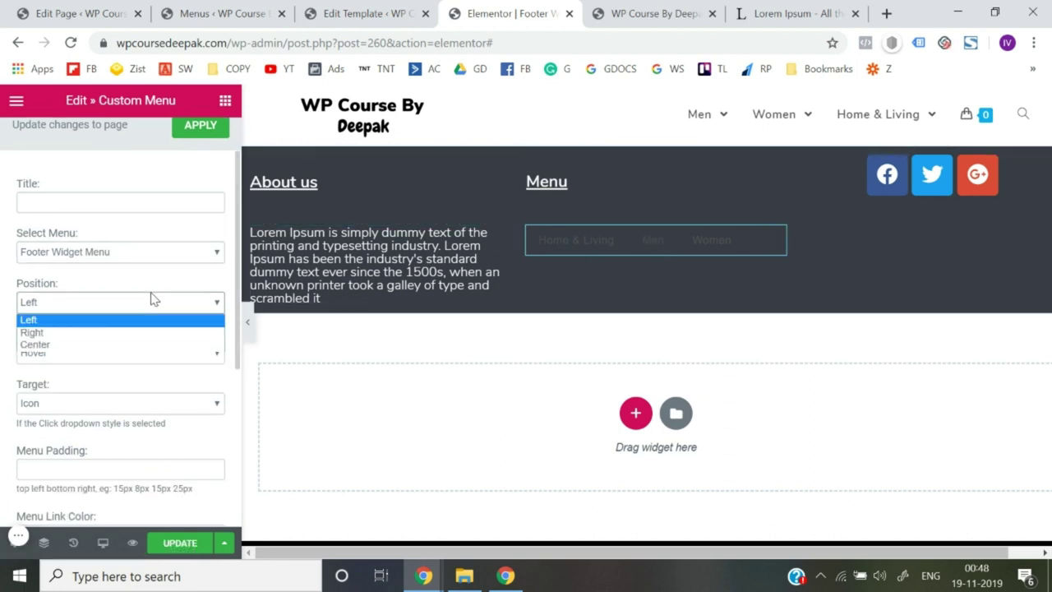
pyautogui.click(116, 333)
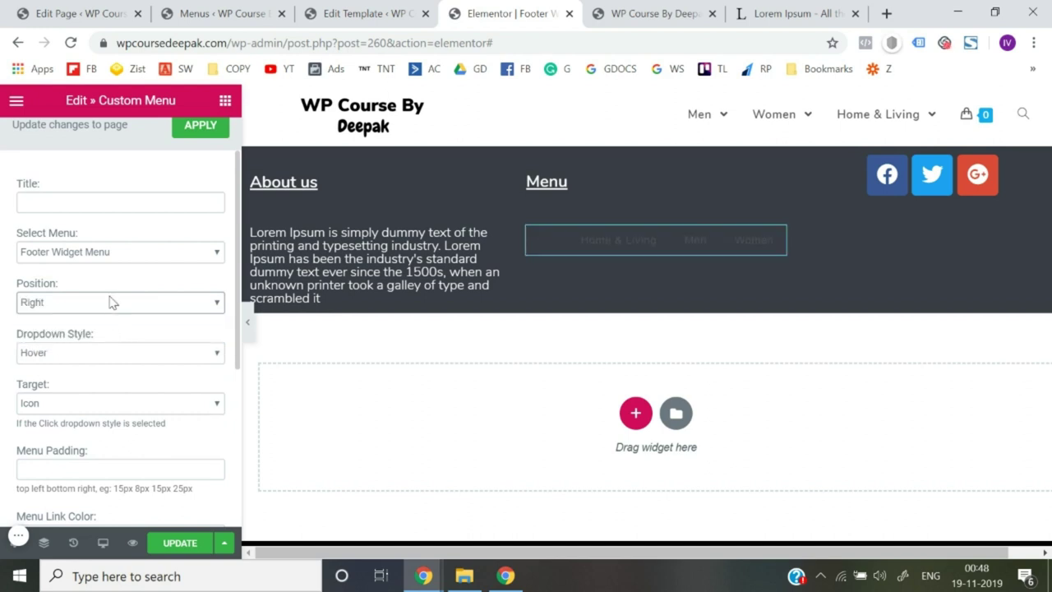
pyautogui.click(112, 302)
pyautogui.click(55, 320)
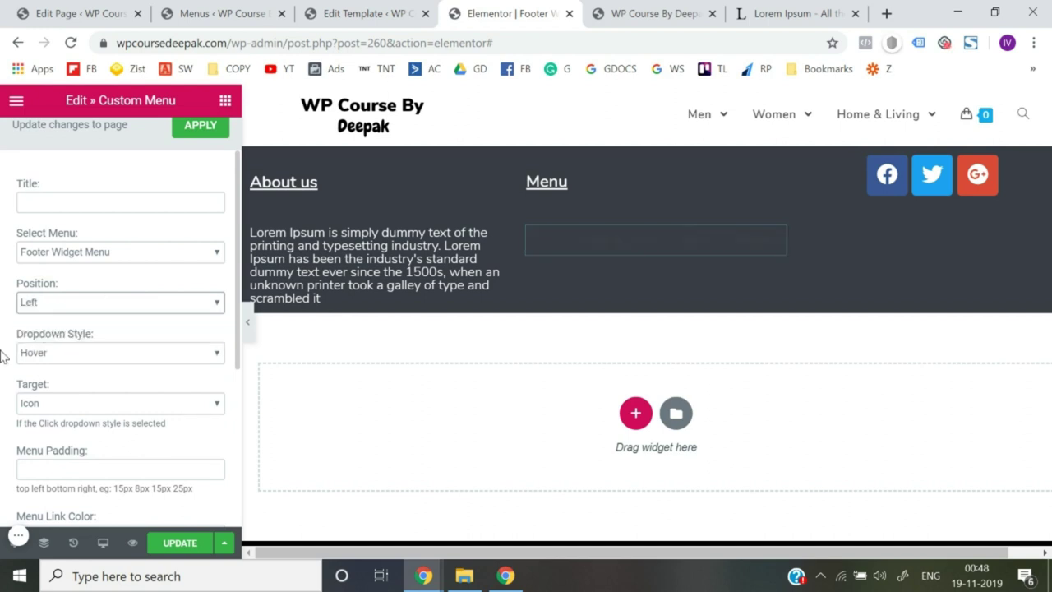
# Step: Review the Custom Menu widget's text transform, link color and dropdown style options
pyautogui.scroll(-3, 4, 356)
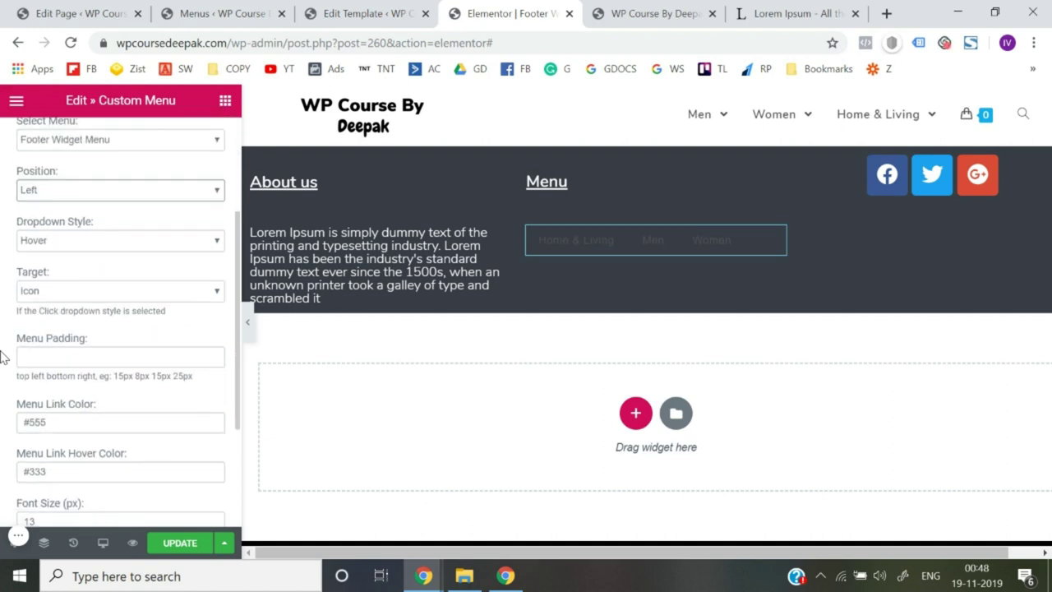
pyautogui.scroll(-1, 47, 359)
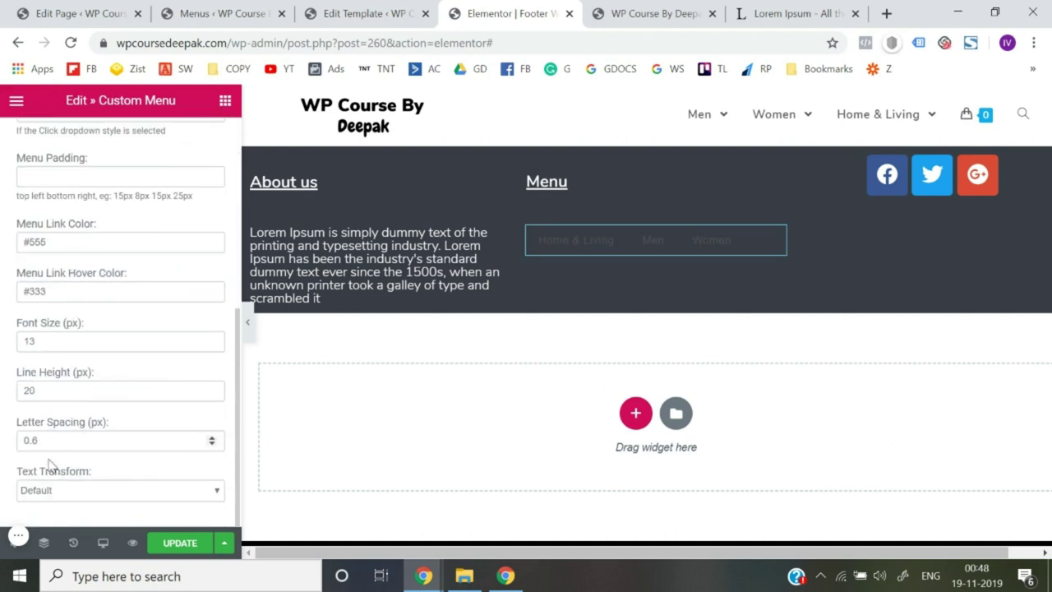
pyautogui.click(75, 494)
pyautogui.click(76, 504)
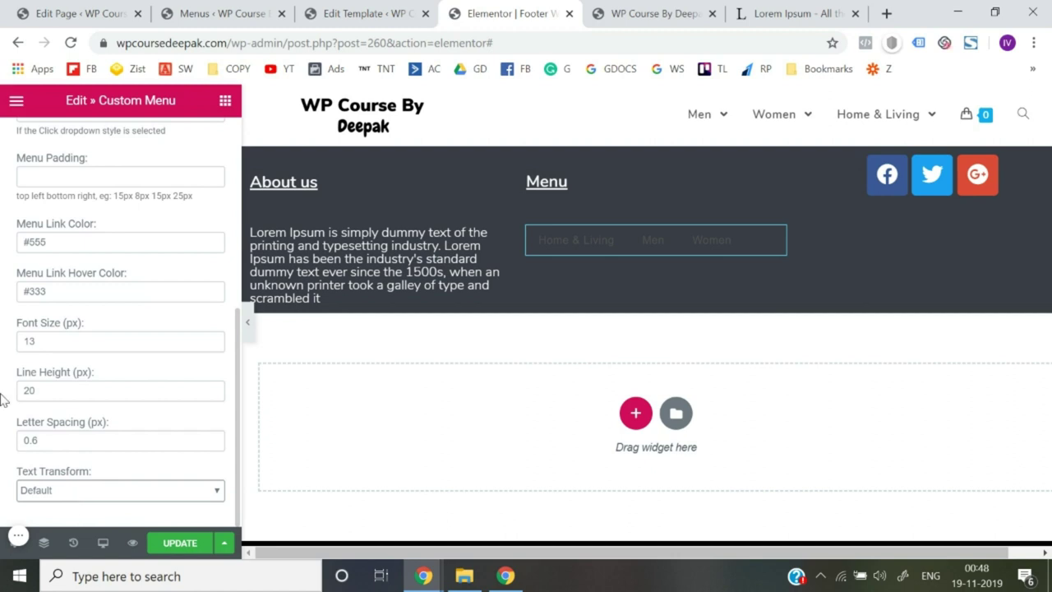
pyautogui.scroll(1, 40, 366)
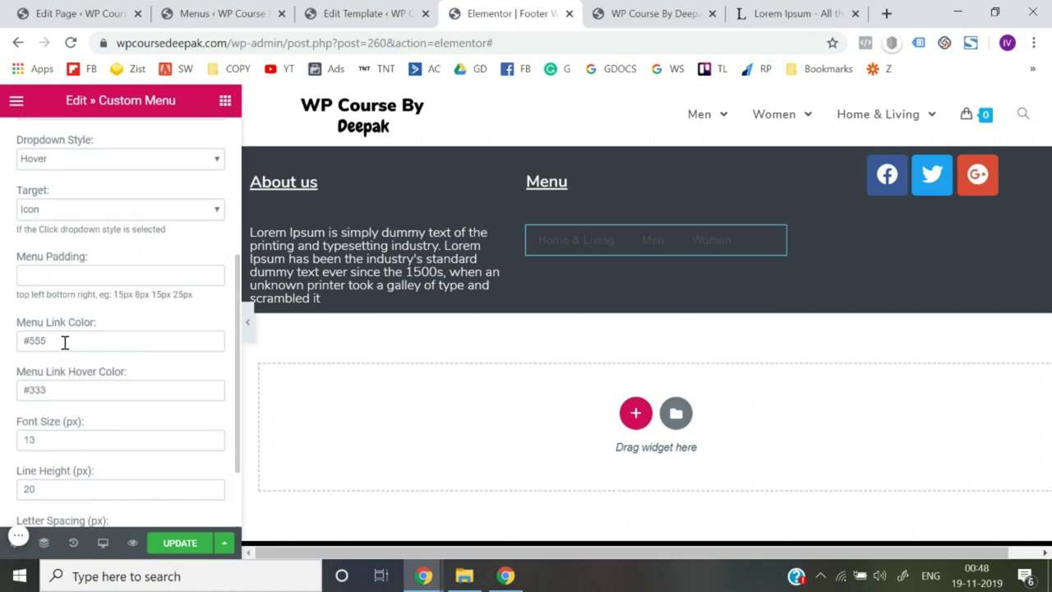
pyautogui.click(65, 342)
pyautogui.click(3, 371)
pyautogui.scroll(3, 2, 371)
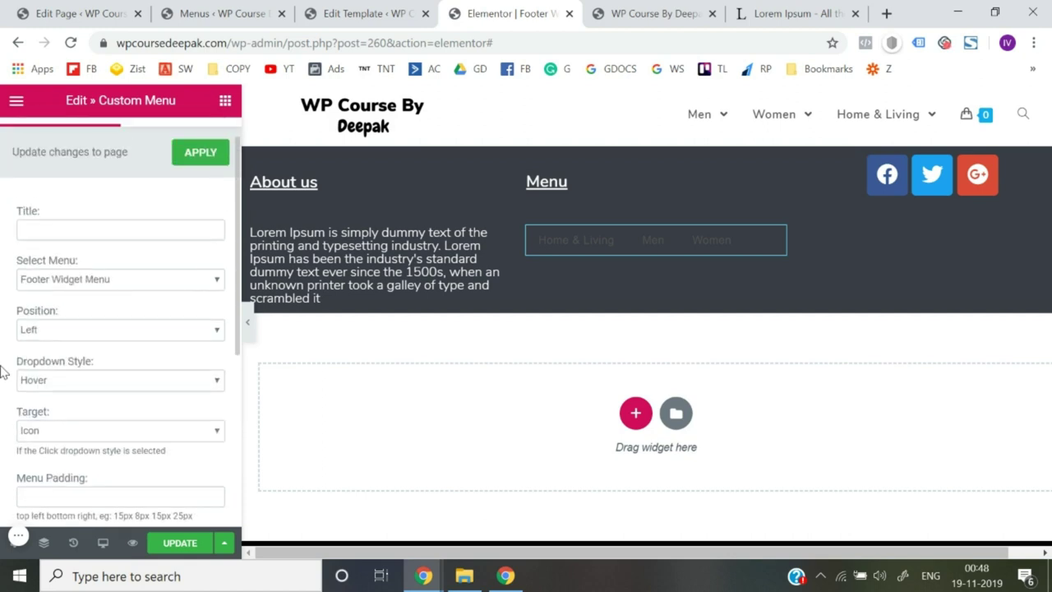
pyautogui.click(47, 379)
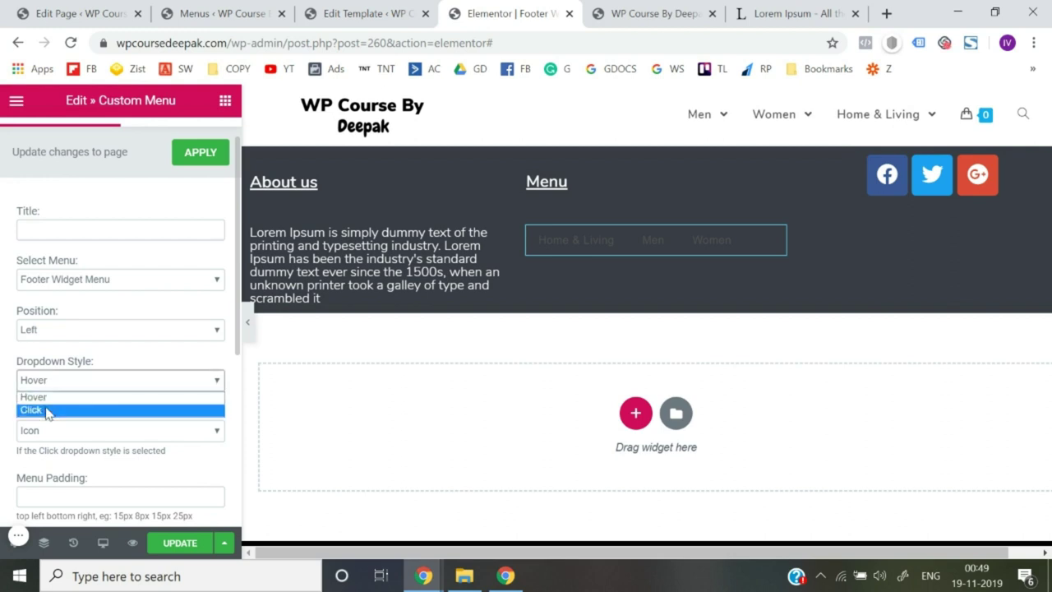
pyautogui.click(3, 401)
pyautogui.scroll(-3, 3, 401)
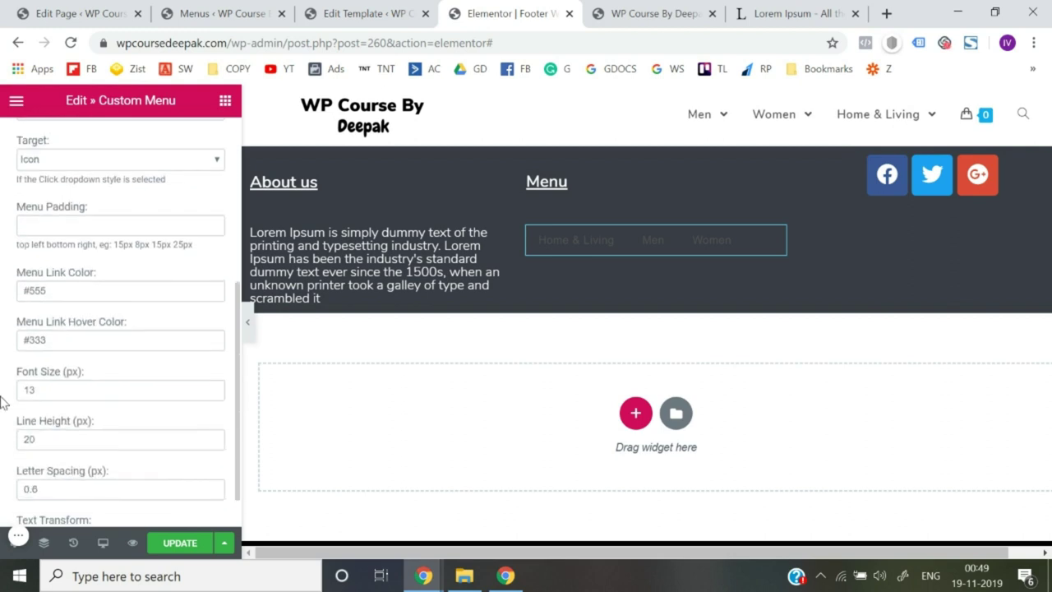
# Step: Copy the text color code #ffffff from the Lorem Ipsum heading under About us
pyautogui.click(426, 246)
pyautogui.click(123, 145)
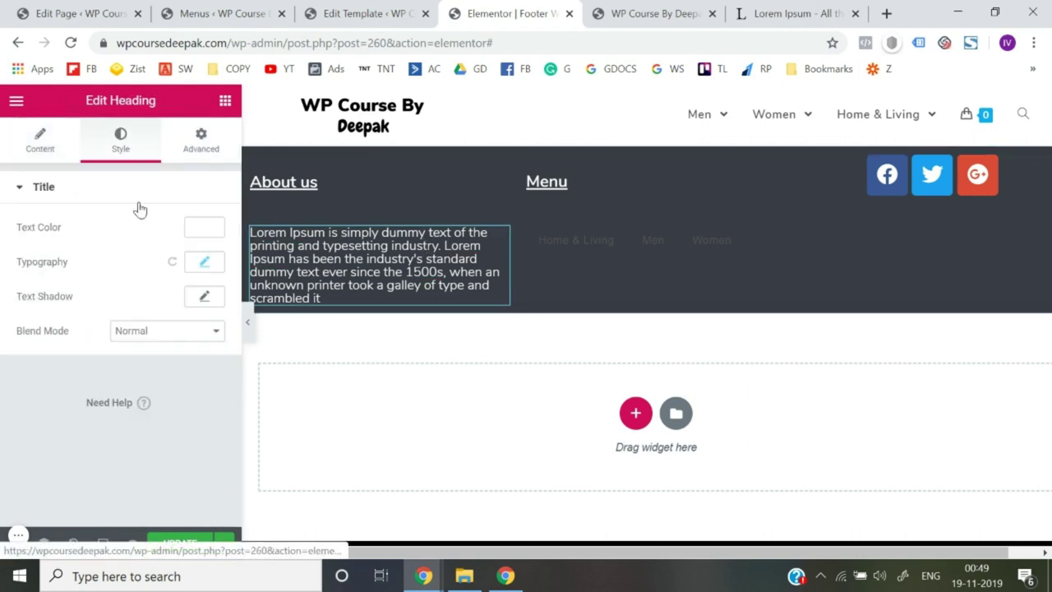
pyautogui.click(193, 231)
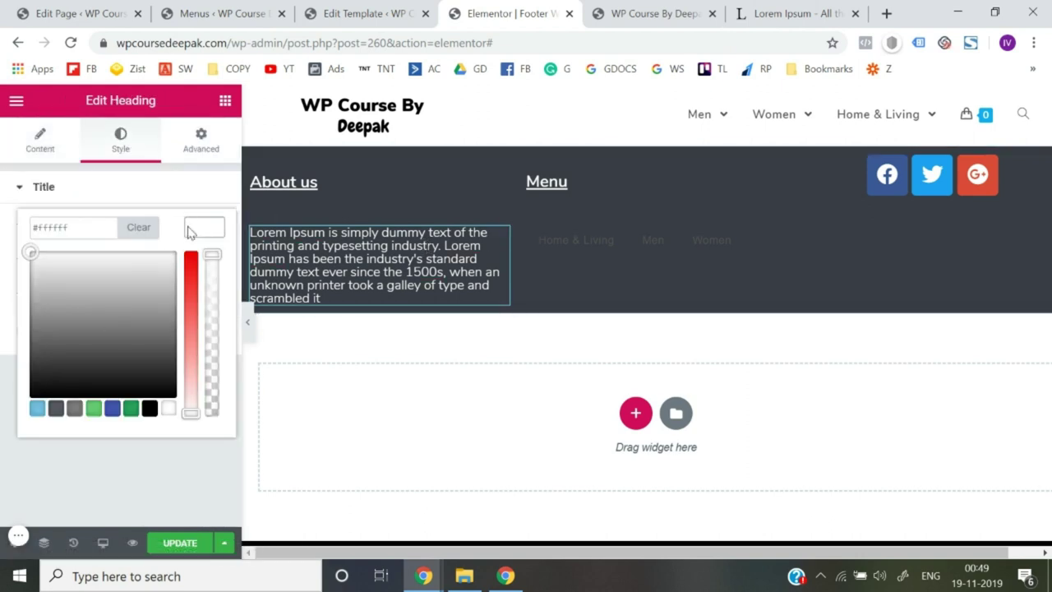
pyautogui.tripleClick(78, 227)
# Step: Set both the menu link color and the menu link hover color of the Custom Menu widget to #ffffff
pyautogui.click(629, 242)
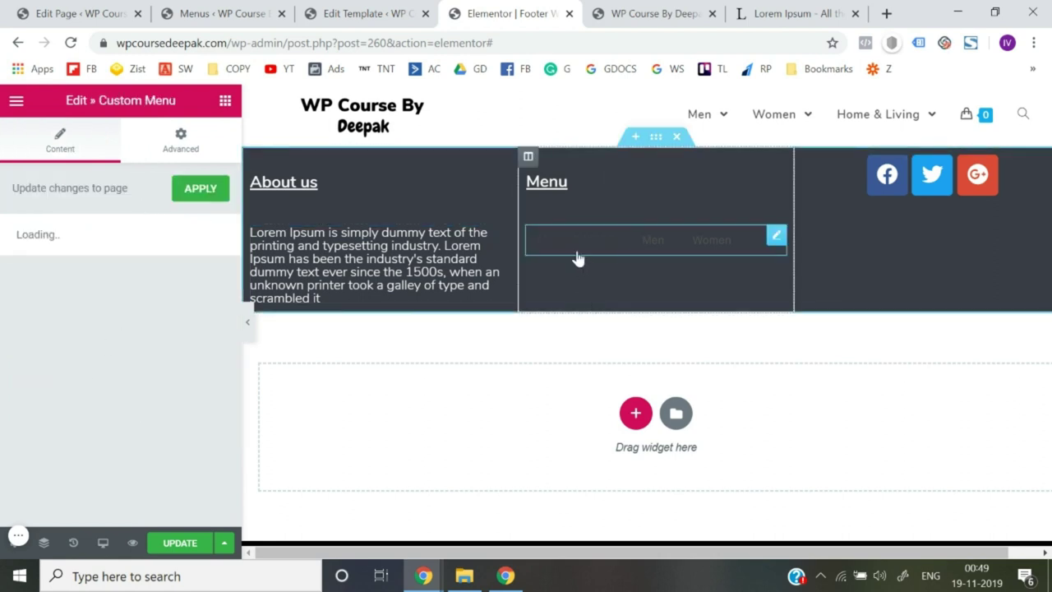
pyautogui.scroll(-4, 200, 383)
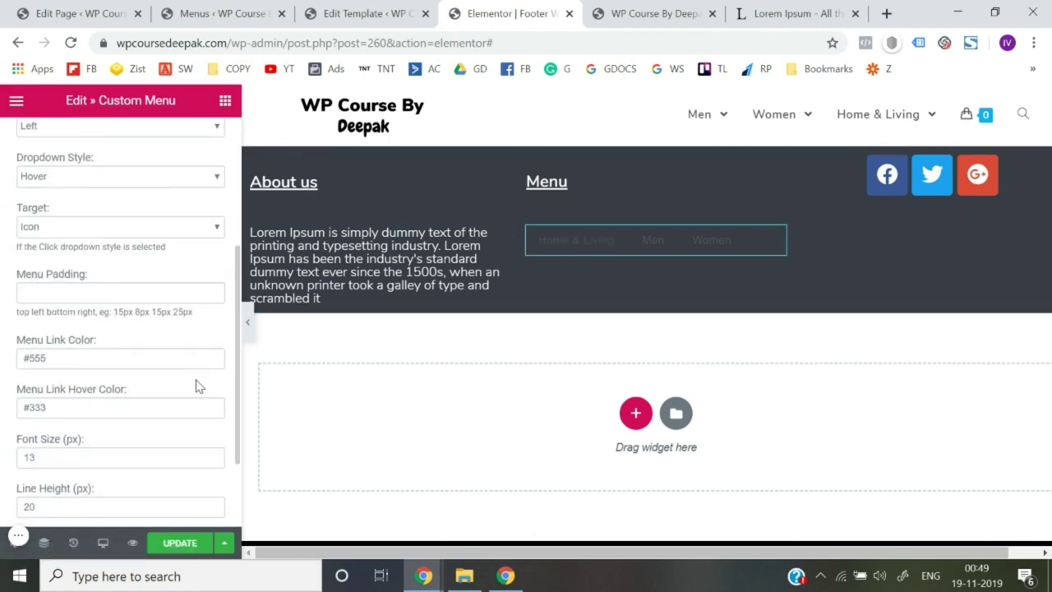
pyautogui.tripleClick(94, 292)
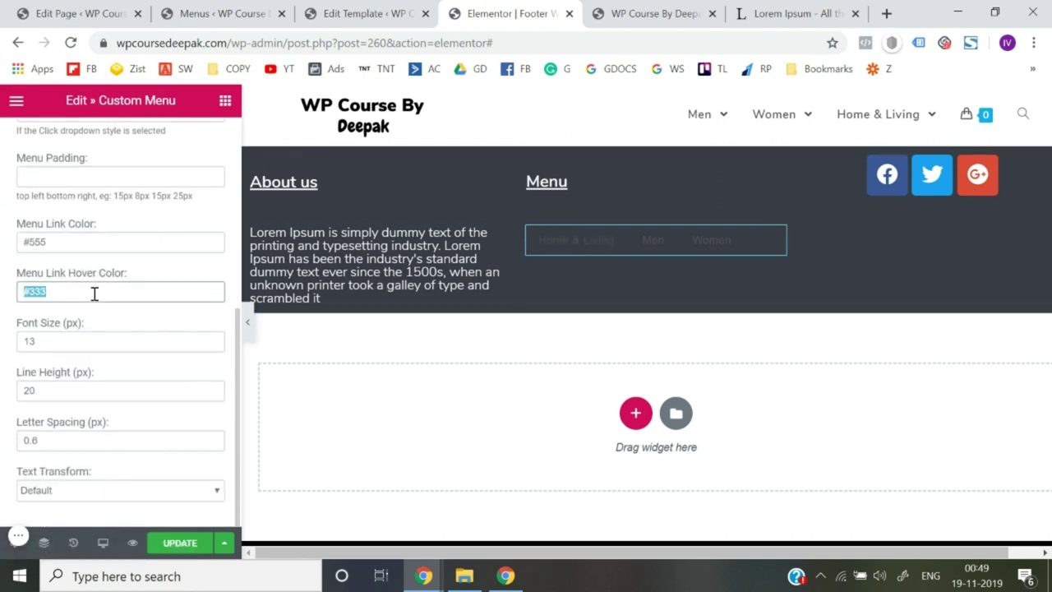
pyautogui.tripleClick(71, 242)
pyautogui.write('#ffffff')
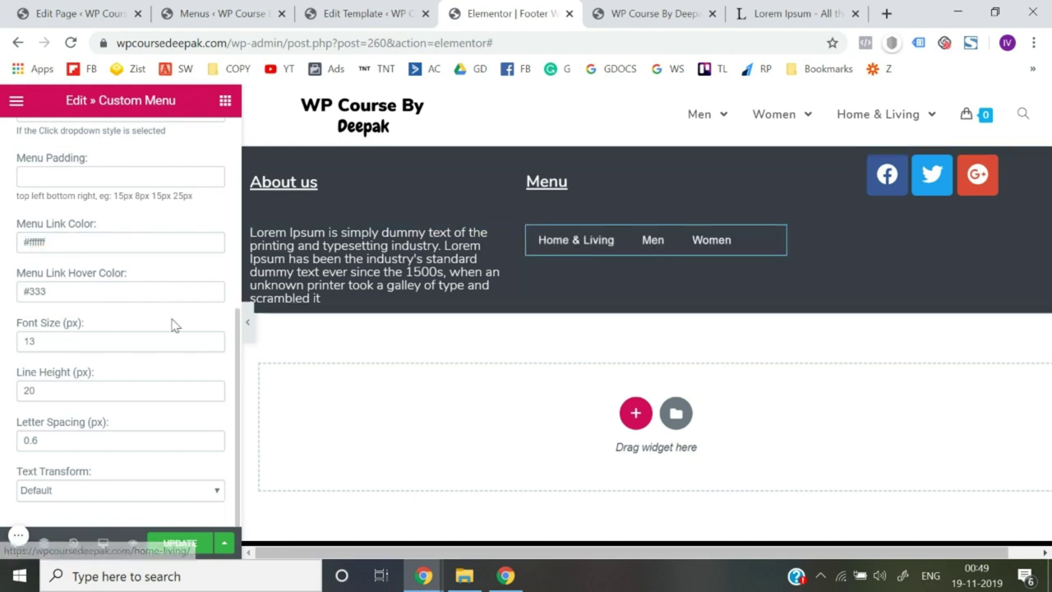
pyautogui.tripleClick(81, 291)
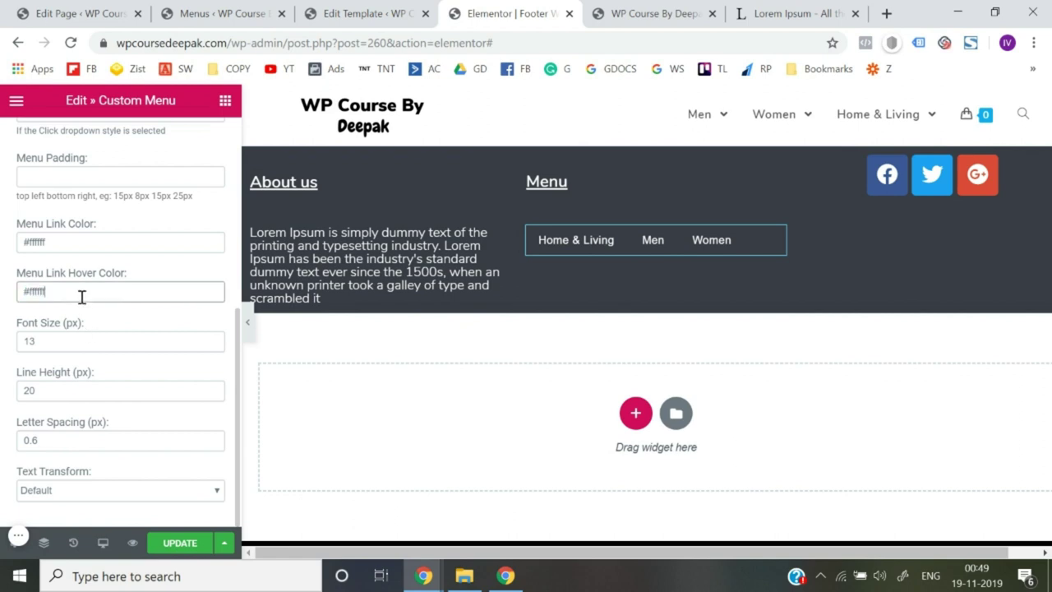
pyautogui.write('#ffffff')
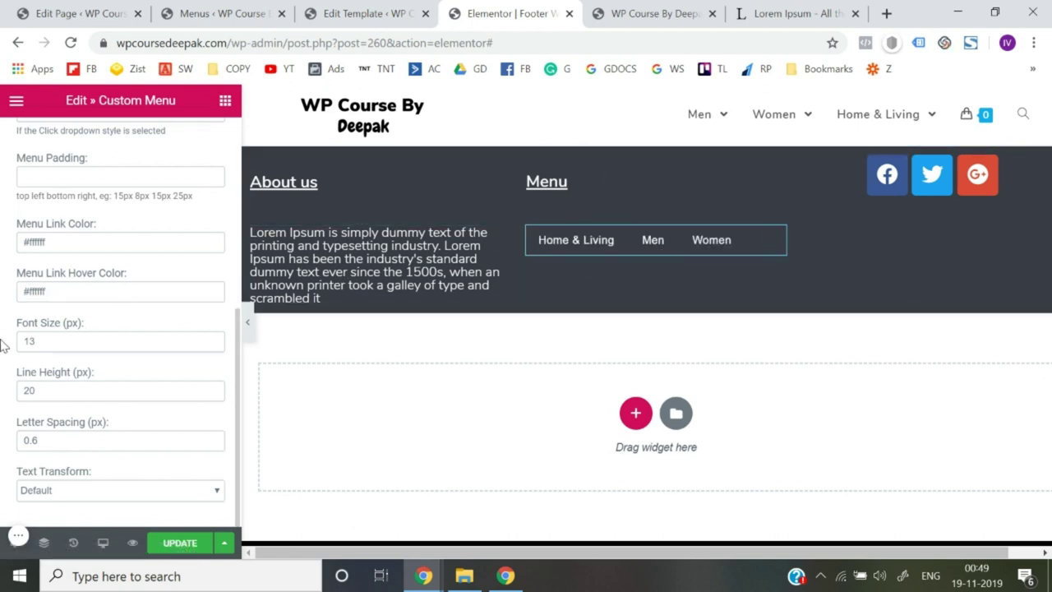
# Step: Preview the footer columns at full width with the editing panel hidden, and bring the panel back
pyautogui.scroll(2, 15, 390)
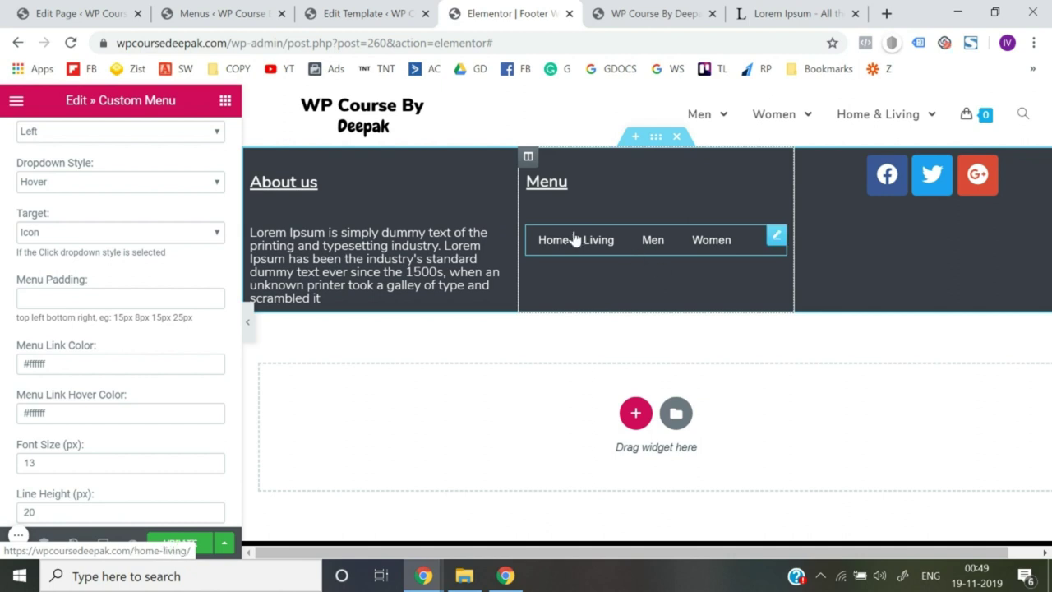
pyautogui.click(249, 332)
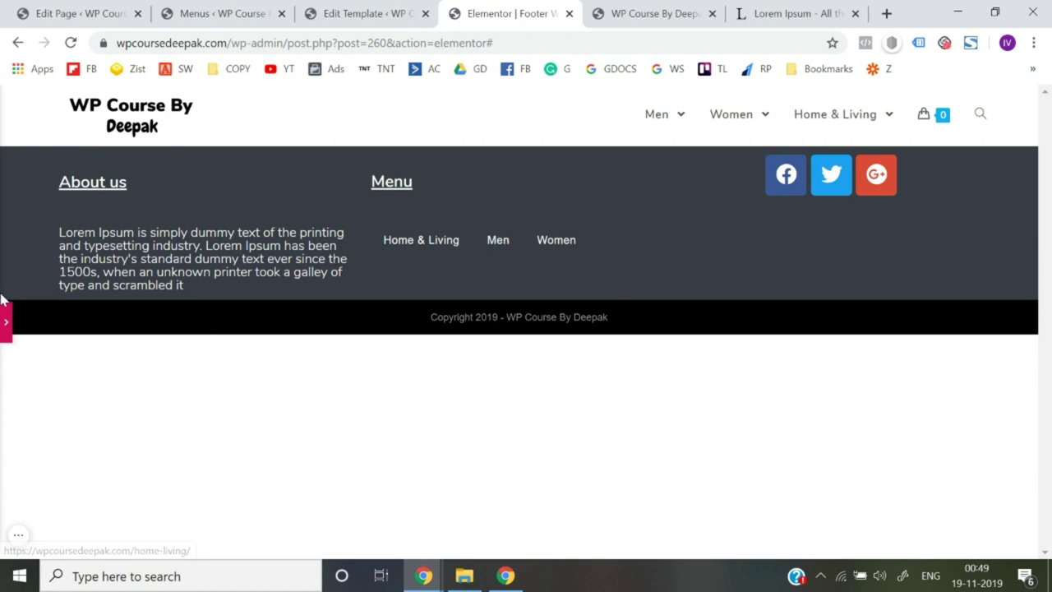
pyautogui.click(6, 322)
# Step: Try the Center and Right positions for the footer's Custom Menu widget and restore Left
pyautogui.scroll(3, 48, 296)
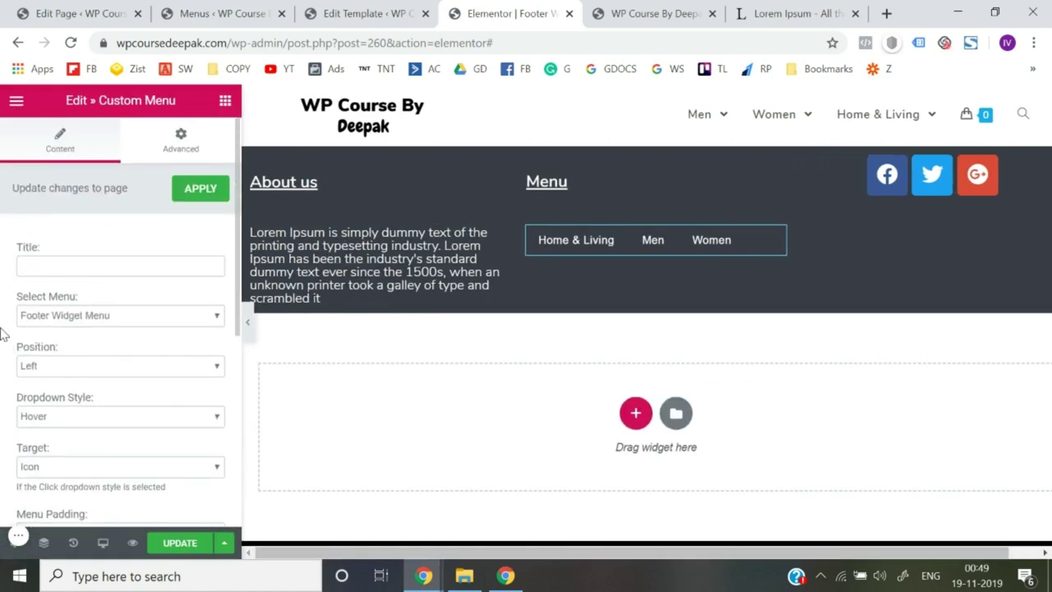
pyautogui.click(59, 319)
pyautogui.click(59, 327)
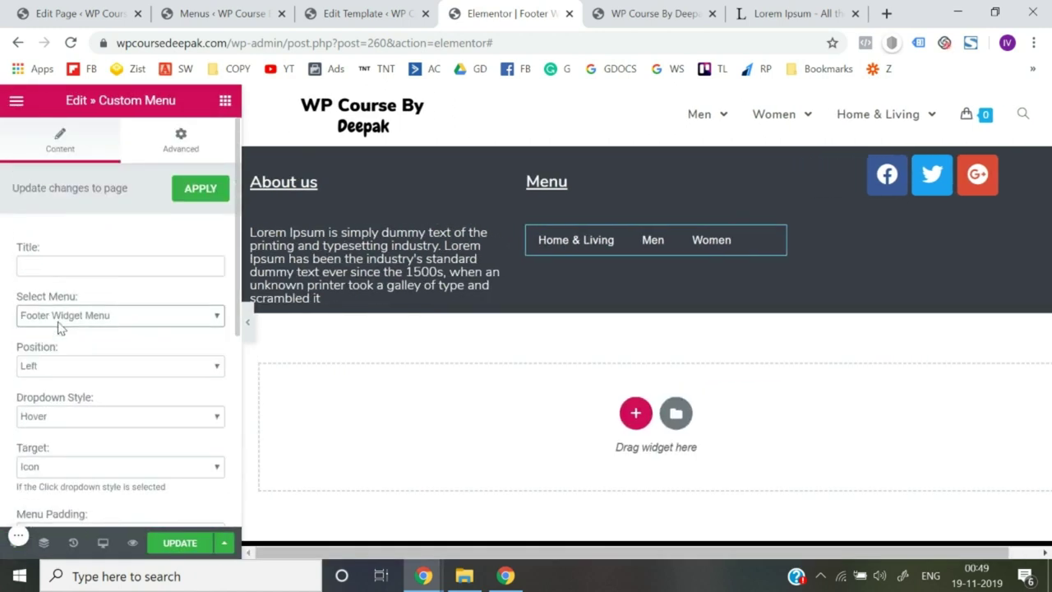
pyautogui.scroll(-1, 6, 345)
pyautogui.click(47, 329)
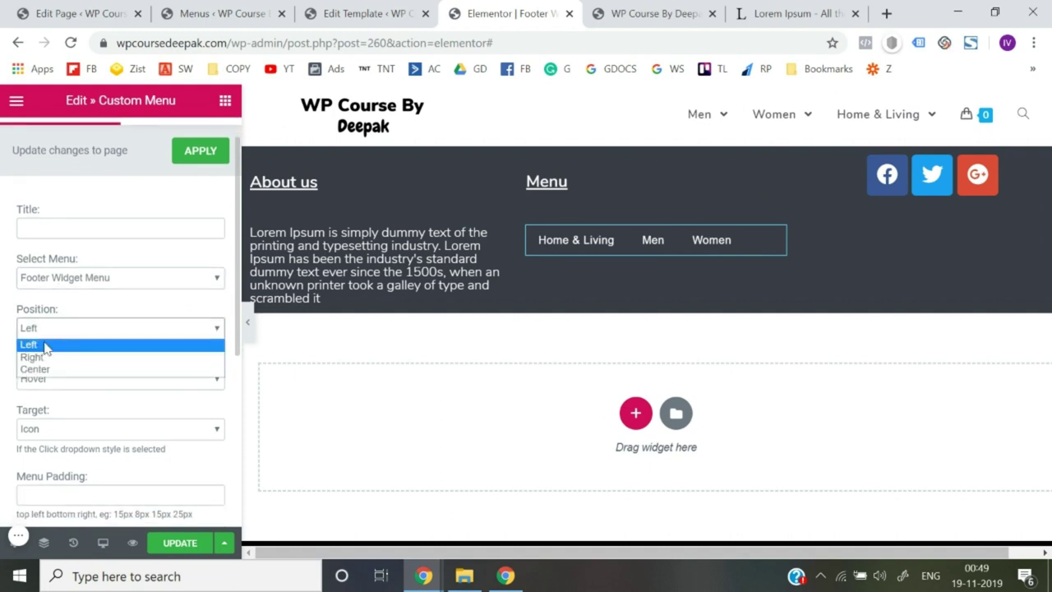
pyautogui.click(37, 369)
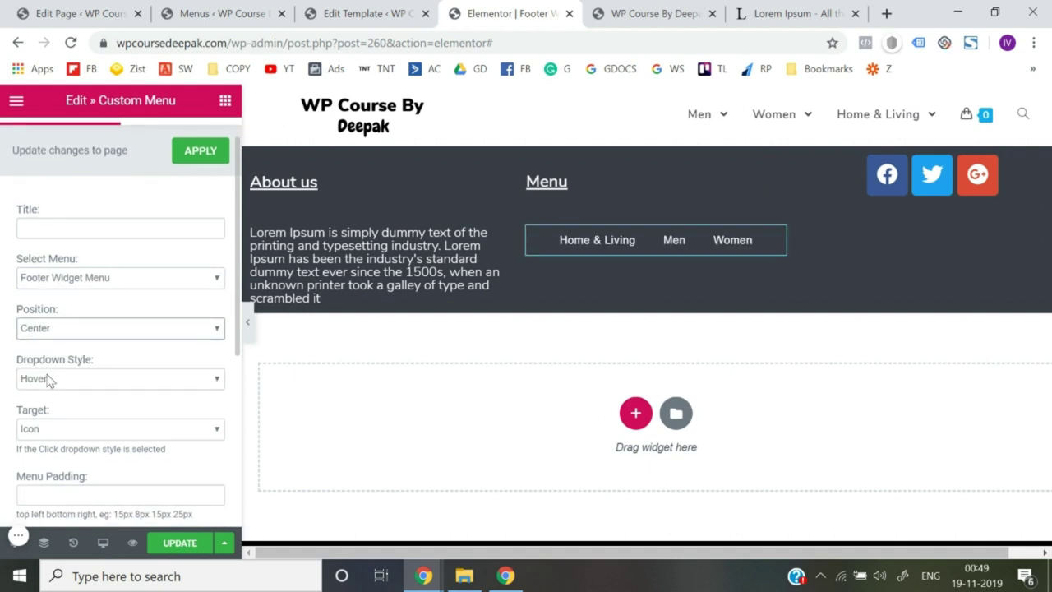
pyautogui.click(92, 333)
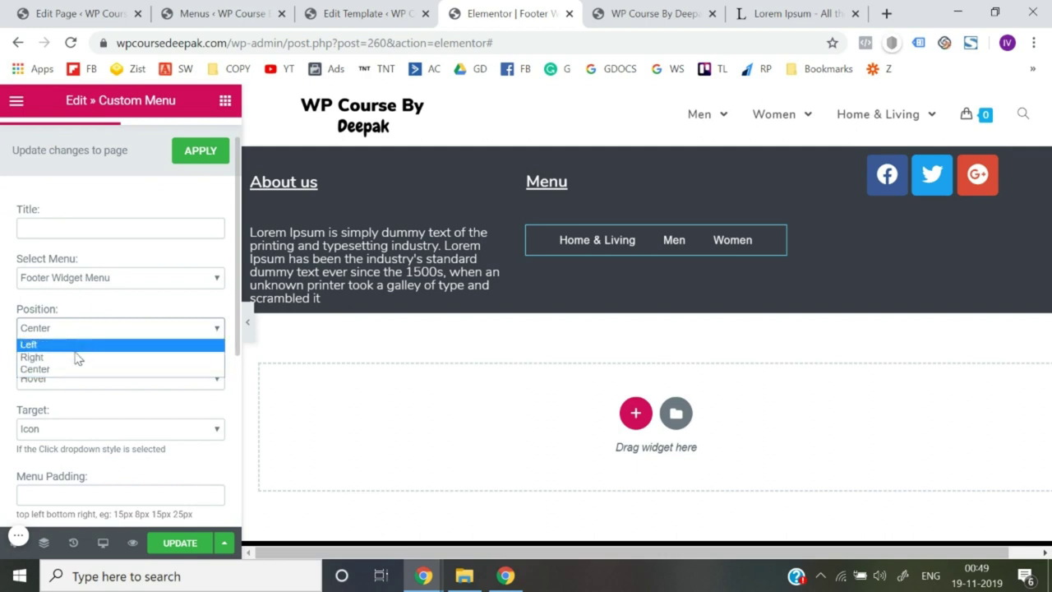
pyautogui.click(75, 357)
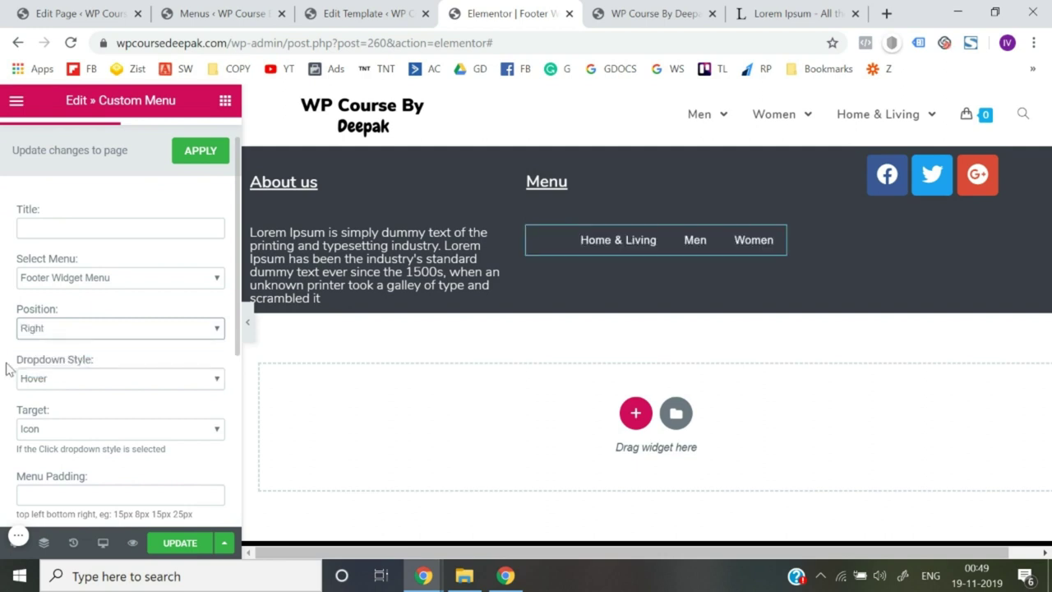
pyautogui.click(78, 333)
pyautogui.click(63, 348)
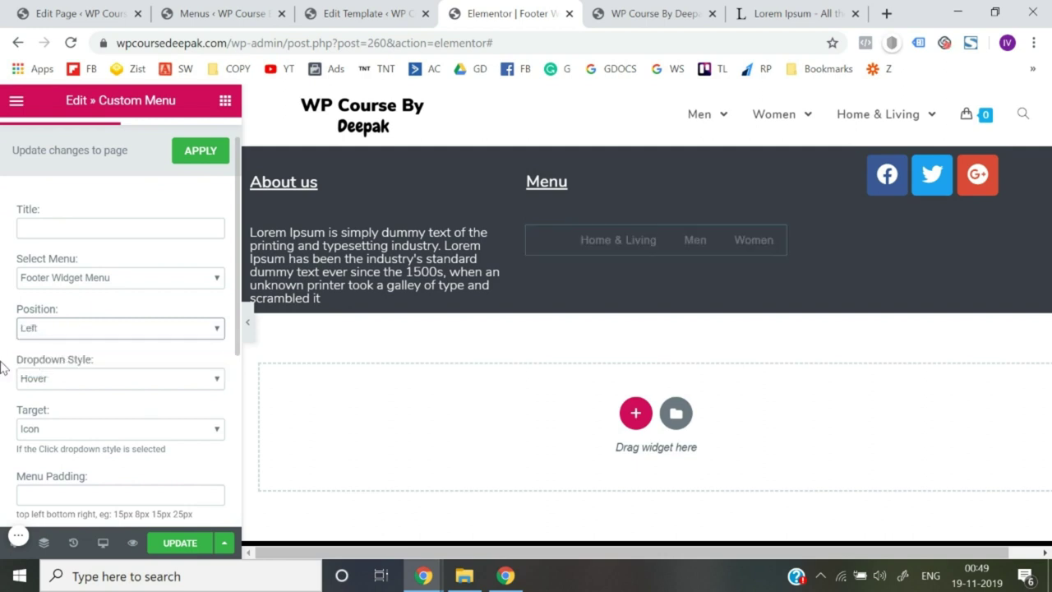
# Step: Try the Capitalize text transform on the Custom Menu links and return it to Default
pyautogui.scroll(-2, 2, 367)
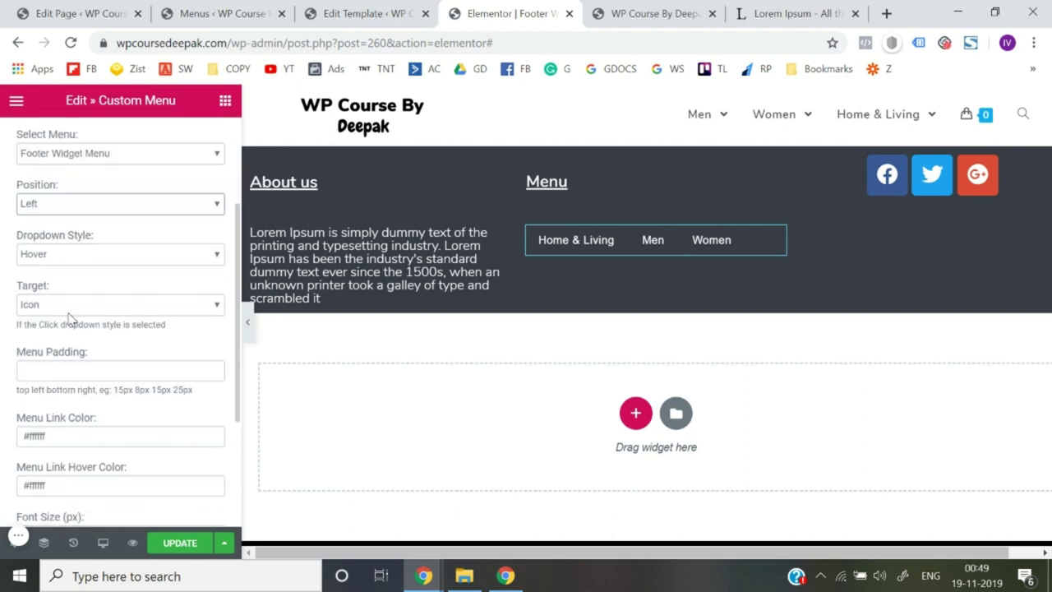
pyautogui.scroll(-2, 23, 360)
pyautogui.scroll(-1, 4, 397)
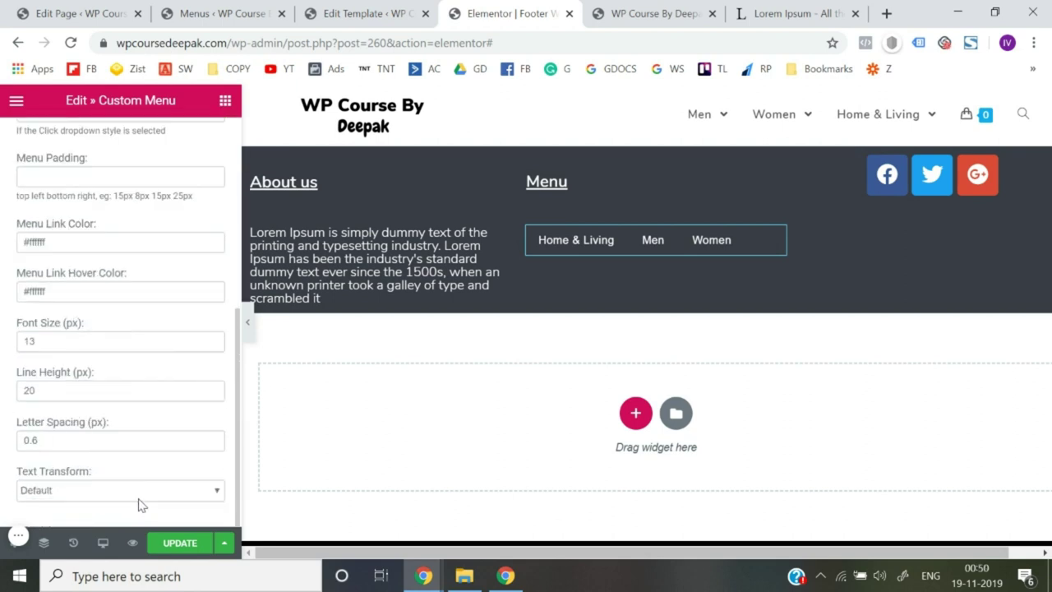
pyautogui.click(138, 494)
pyautogui.click(88, 521)
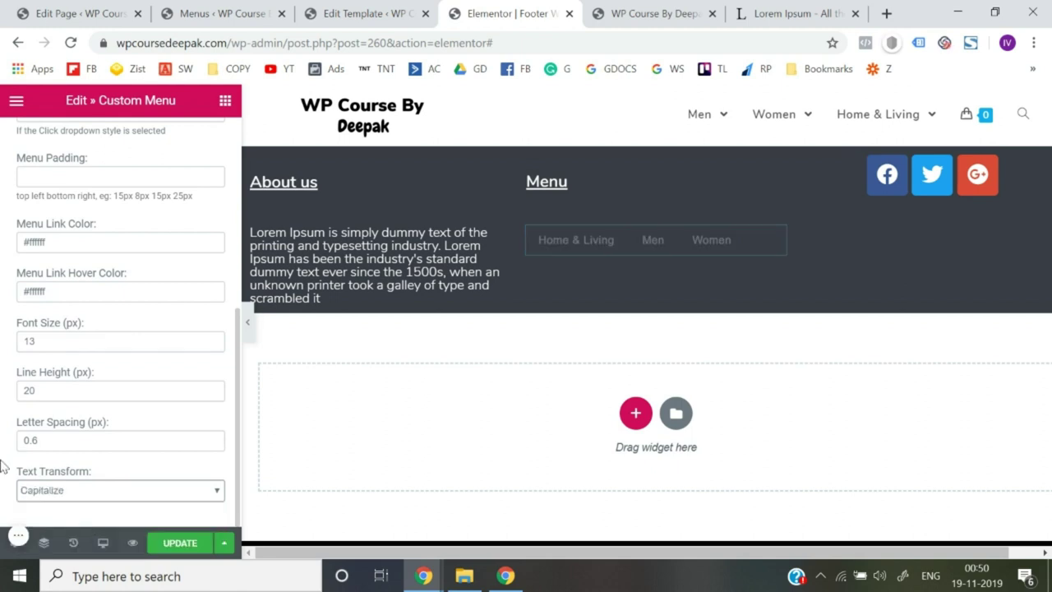
pyautogui.click(85, 486)
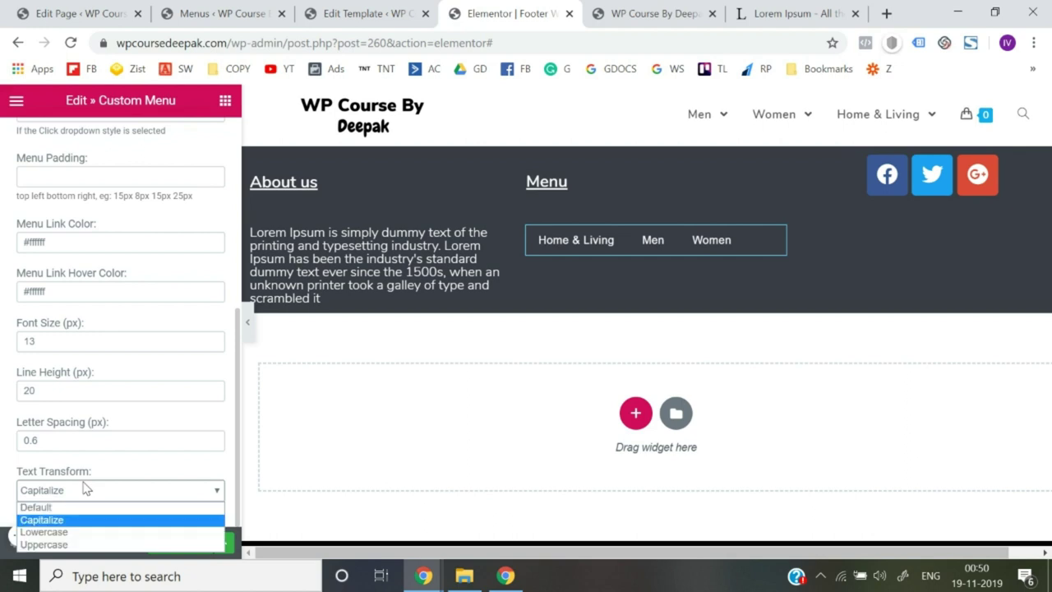
pyautogui.click(64, 507)
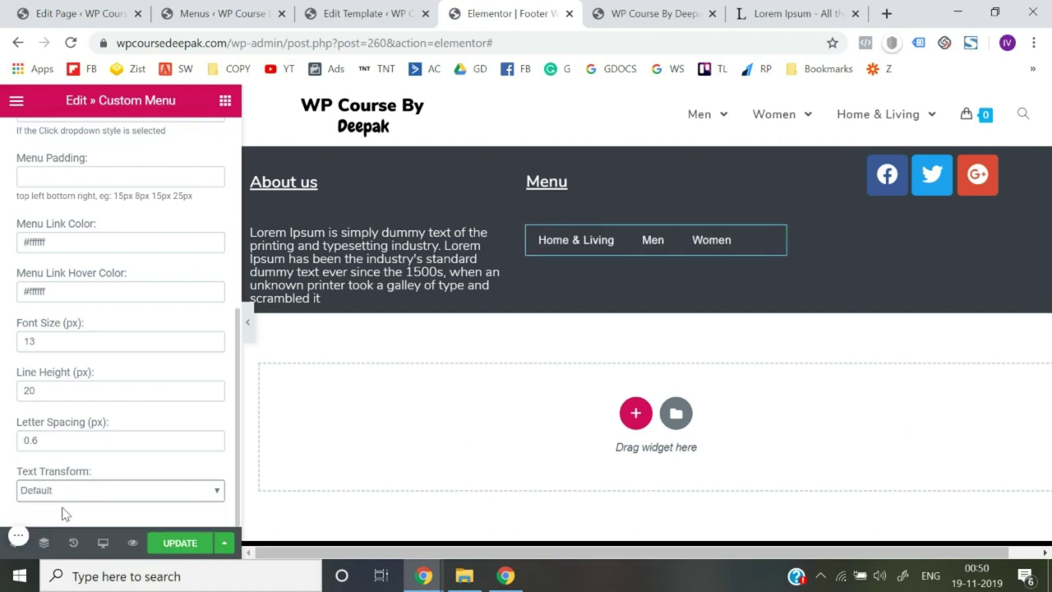
pyautogui.click(64, 491)
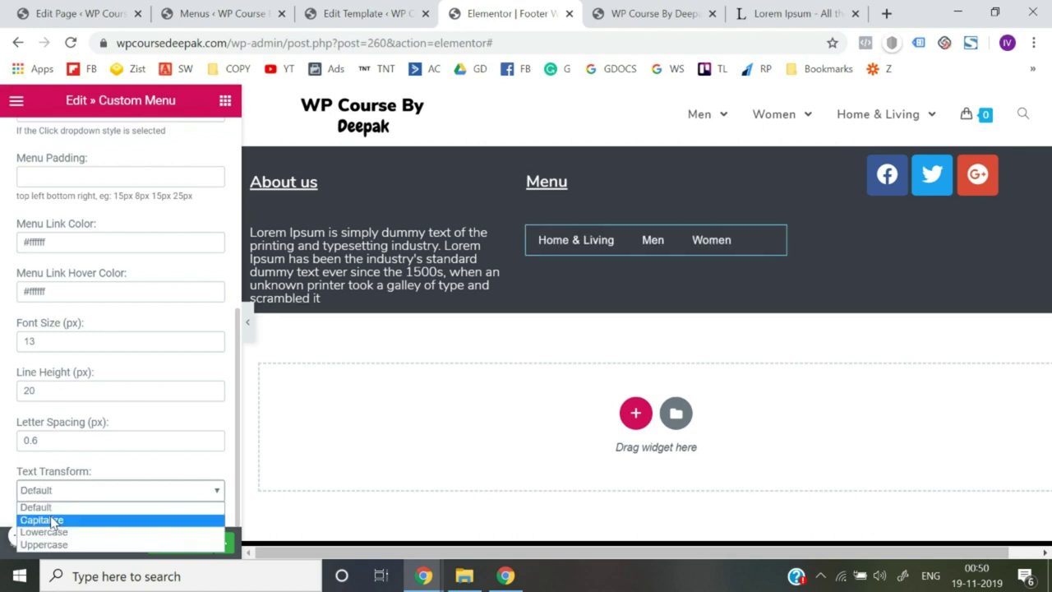
pyautogui.click(53, 520)
pyautogui.click(67, 491)
pyautogui.click(36, 507)
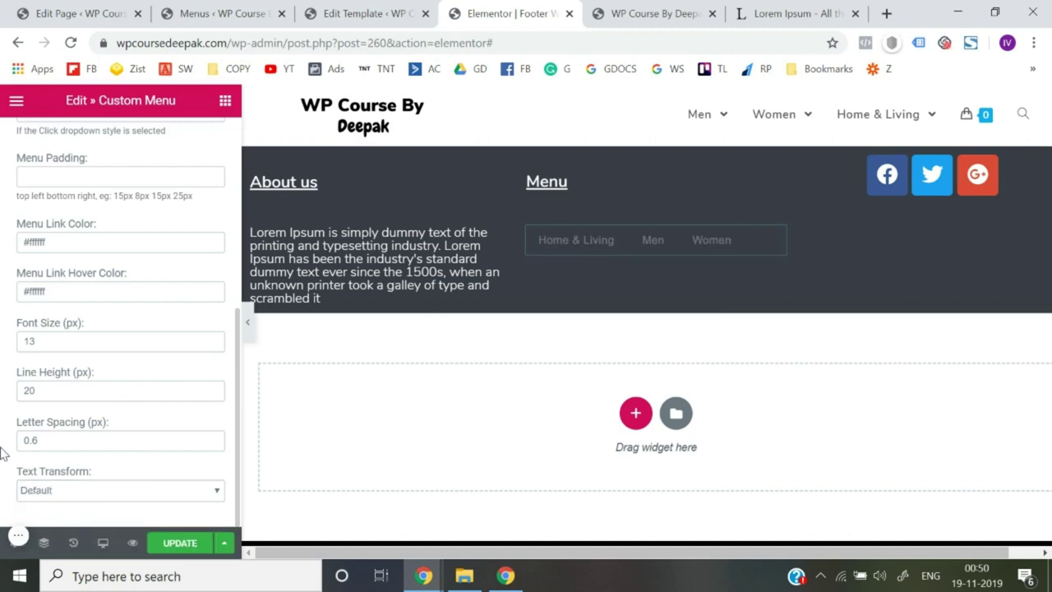
# Step: Try the Fade In and Bounce In Down entrance animations on the footer's Custom Menu widget
pyautogui.click(186, 154)
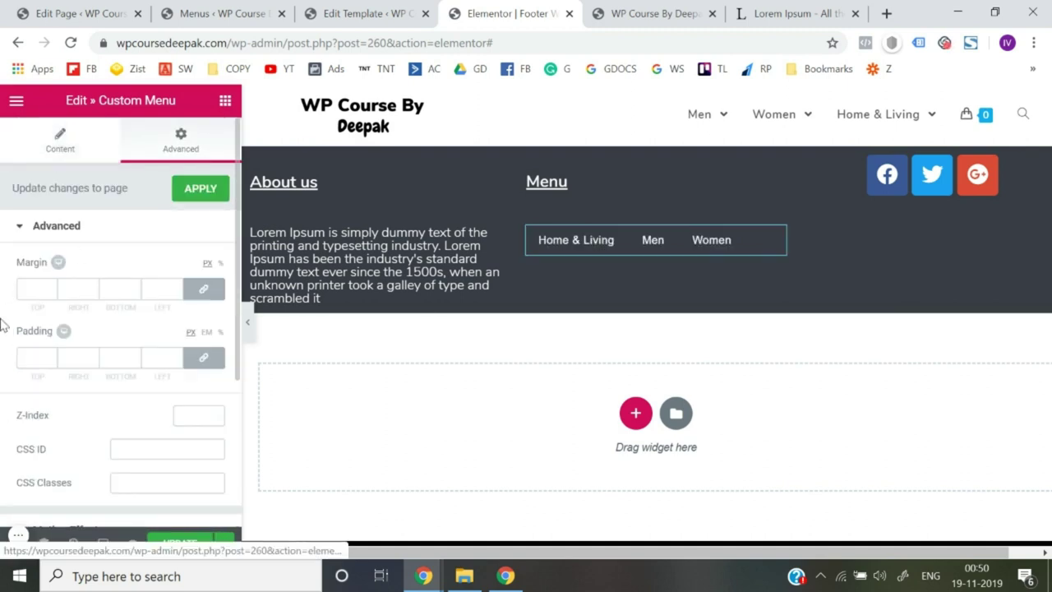
pyautogui.scroll(-2, 2, 332)
pyautogui.scroll(-1, 2, 333)
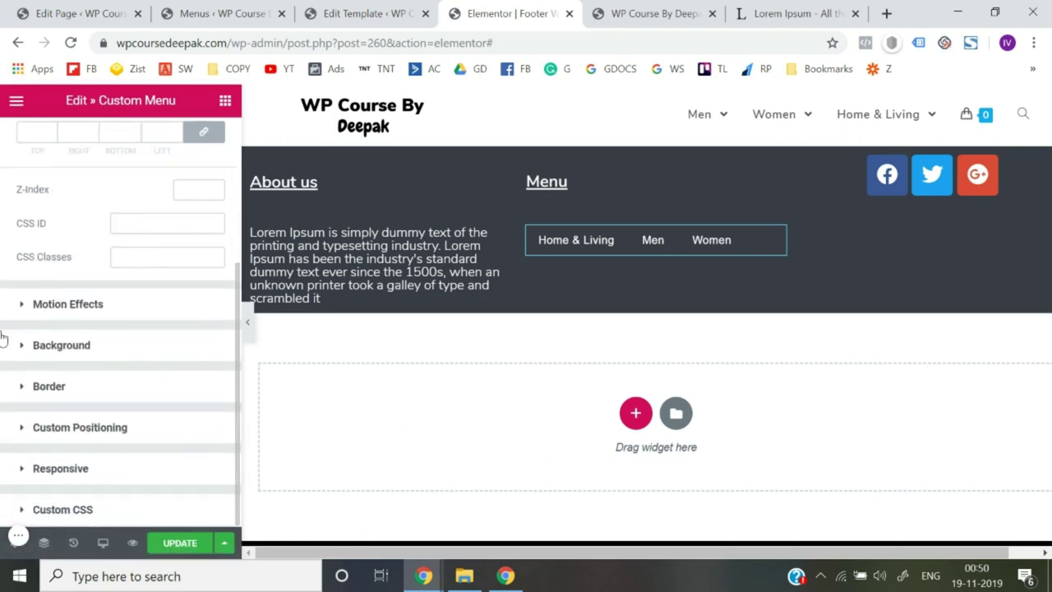
pyautogui.click(71, 311)
pyautogui.click(73, 331)
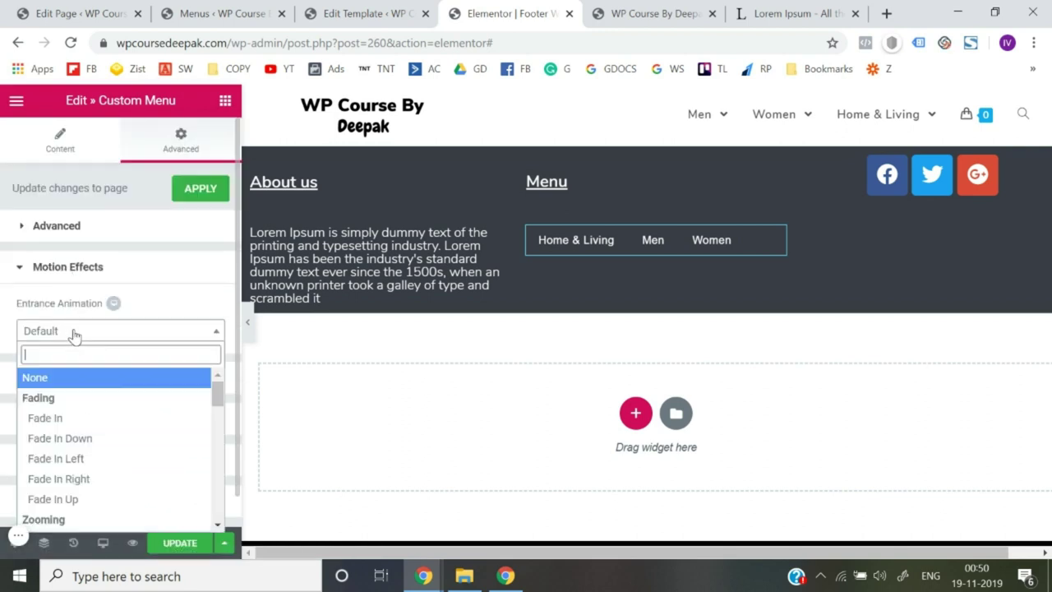
pyautogui.click(74, 424)
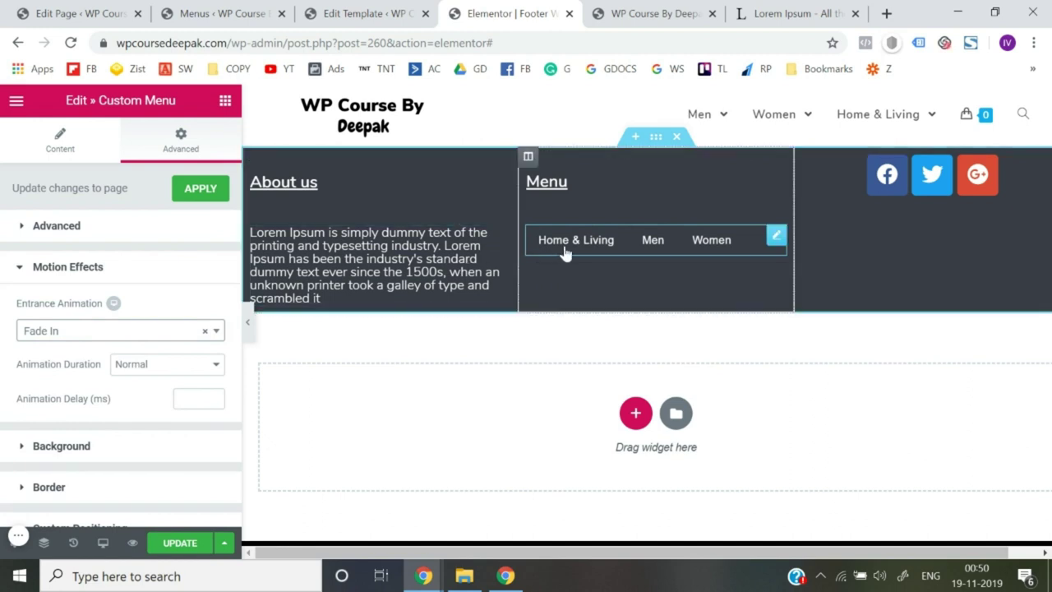
pyautogui.scroll(-2, 207, 395)
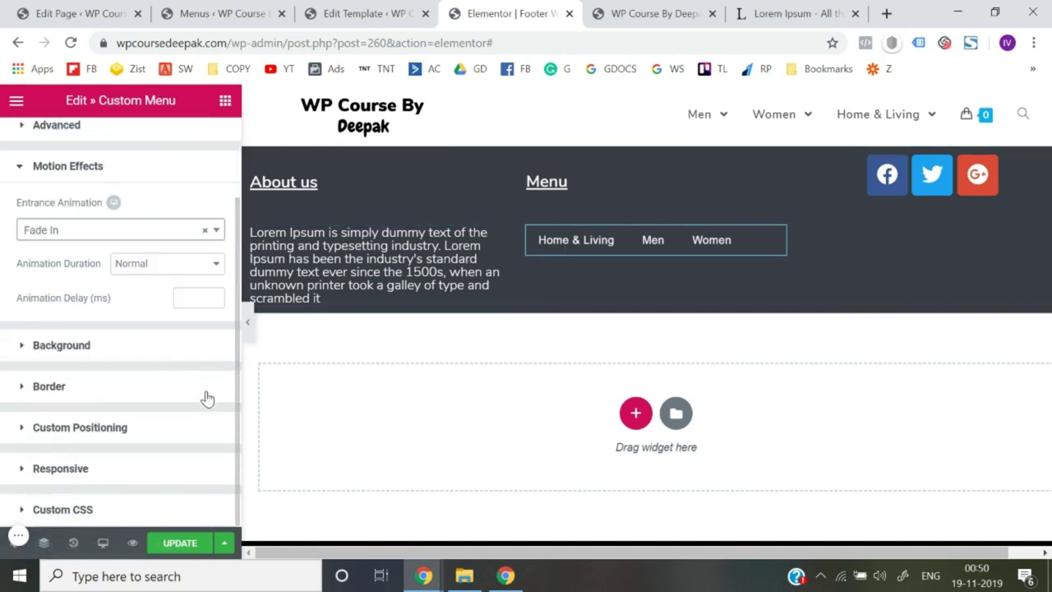
pyautogui.click(147, 238)
pyautogui.scroll(-3, 97, 383)
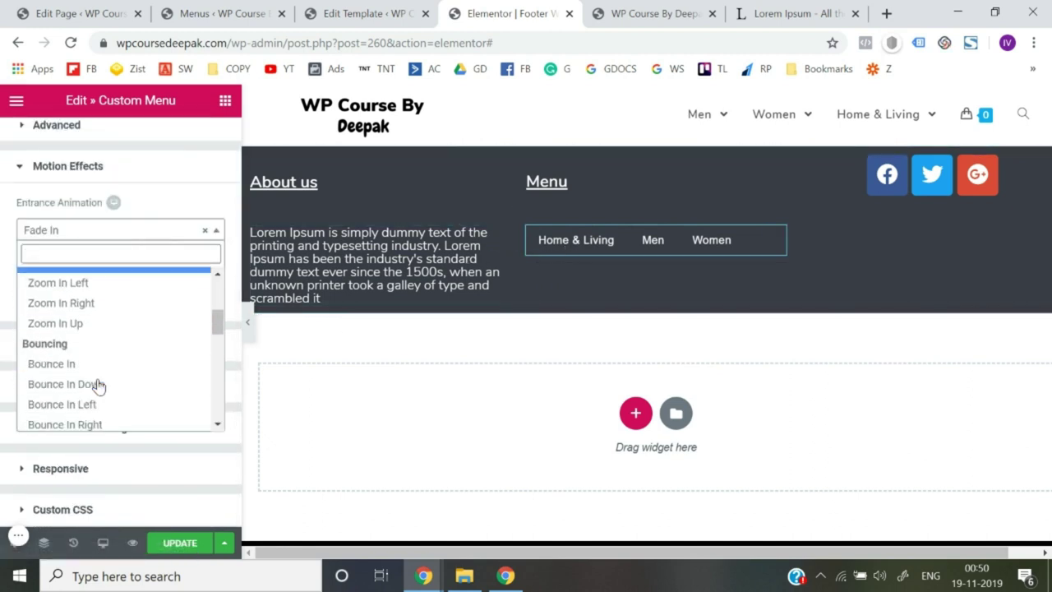
pyautogui.scroll(-2, 97, 384)
pyautogui.click(98, 339)
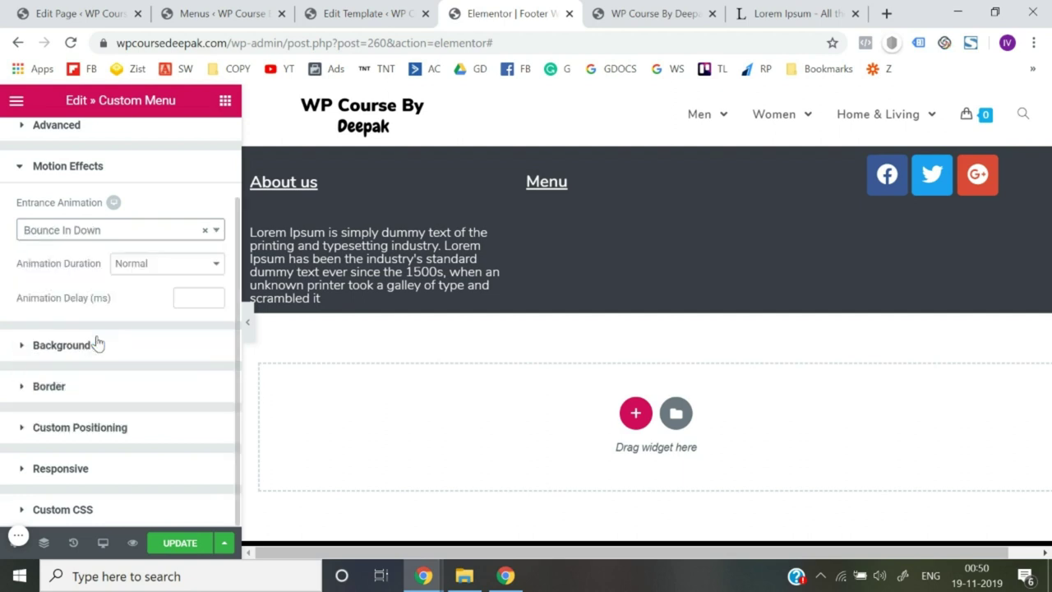
# Step: Set the Custom Menu widget's entrance animation to Slide In Down and save the footer template
pyautogui.click(131, 238)
pyautogui.click(79, 406)
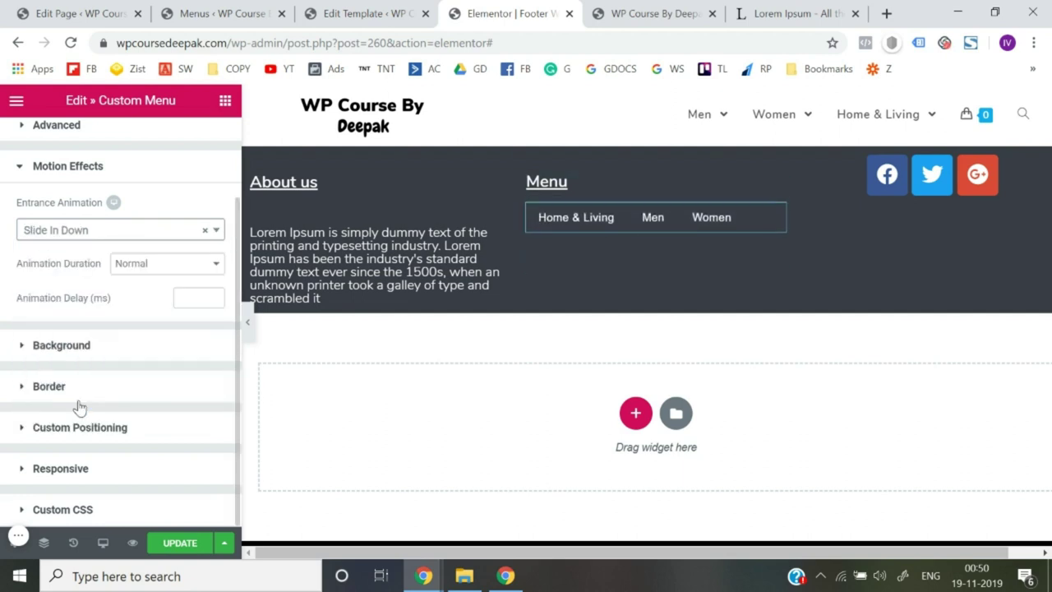
pyautogui.click(69, 346)
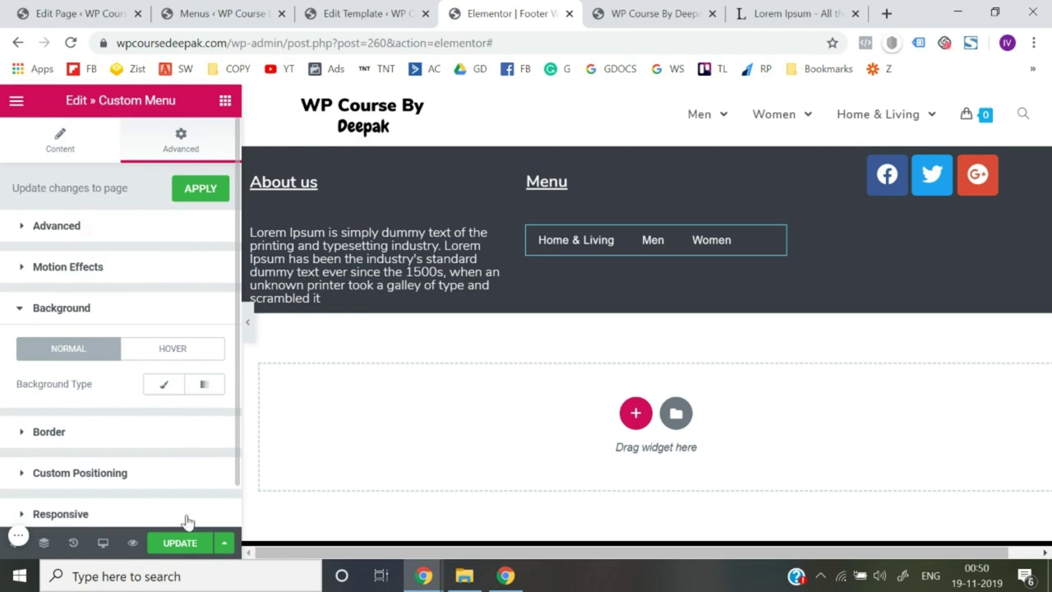
pyautogui.click(185, 544)
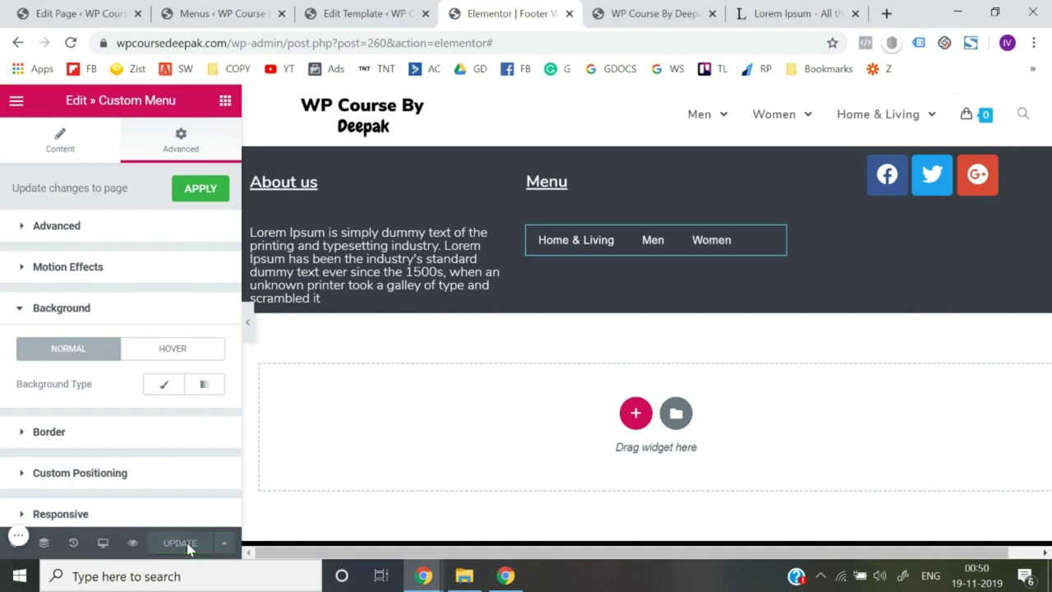
# Step: Preview the saved footer template, test its Home & Living menu link, and return to the preview
pyautogui.click(136, 546)
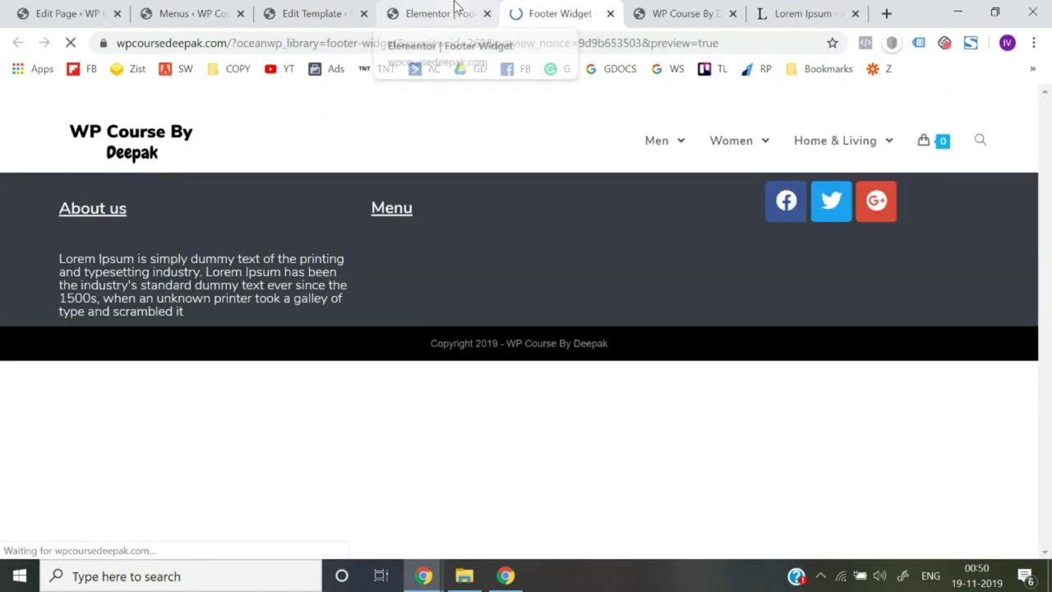
pyautogui.click(455, 8)
pyautogui.click(559, 13)
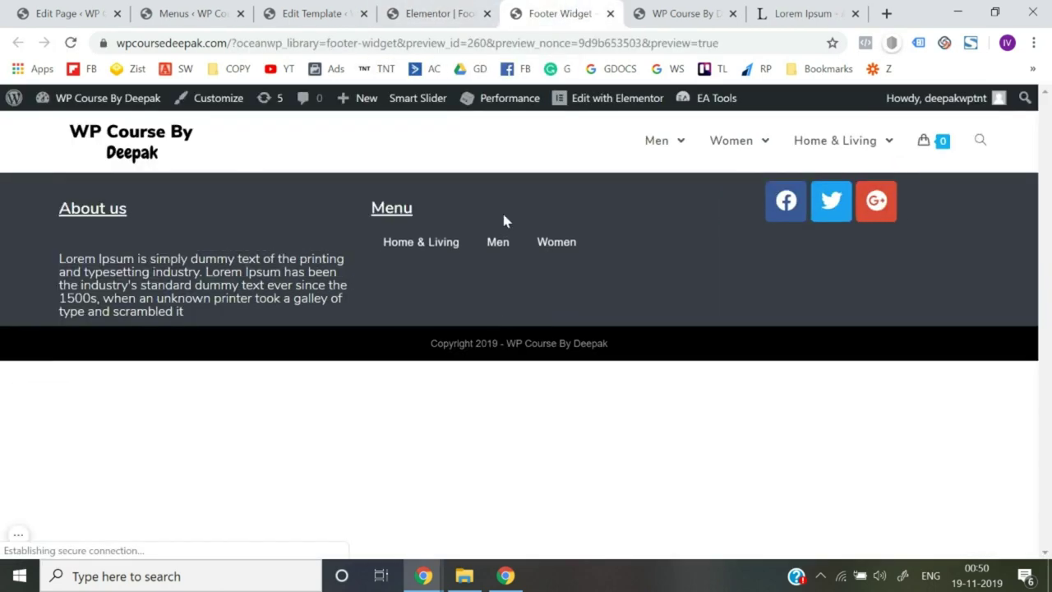
pyautogui.click(435, 272)
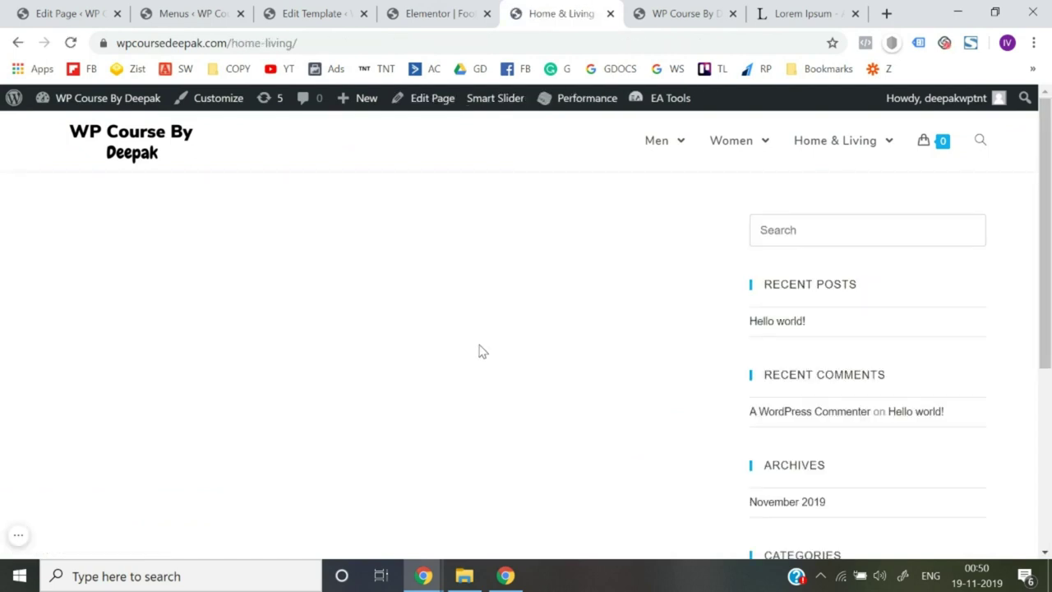
pyautogui.click(19, 45)
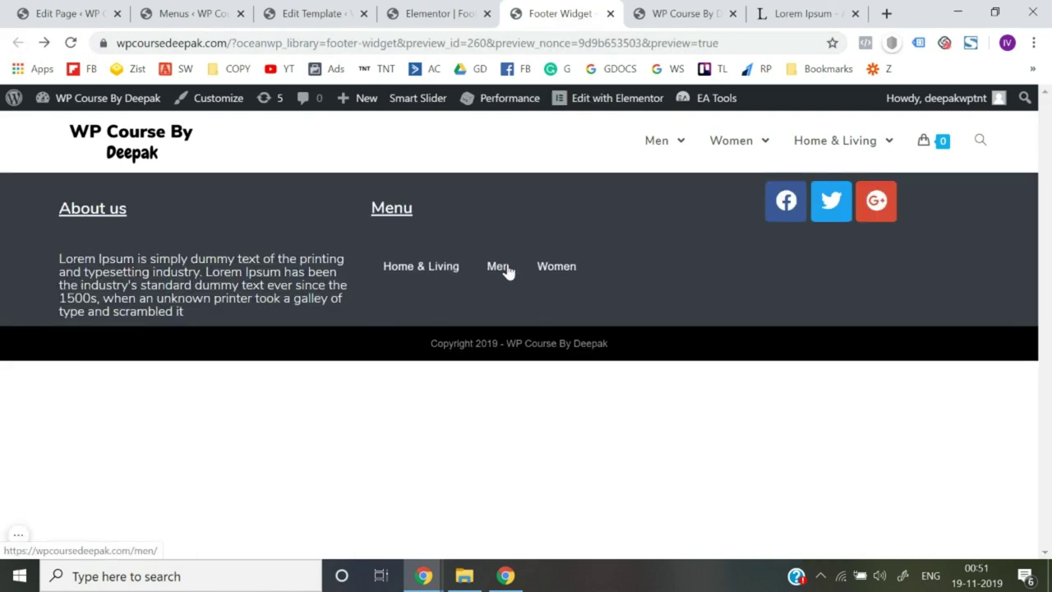
# Step: Test the Men link in the footer menu, look through the page it opens, and return to the preview
pyautogui.click(498, 268)
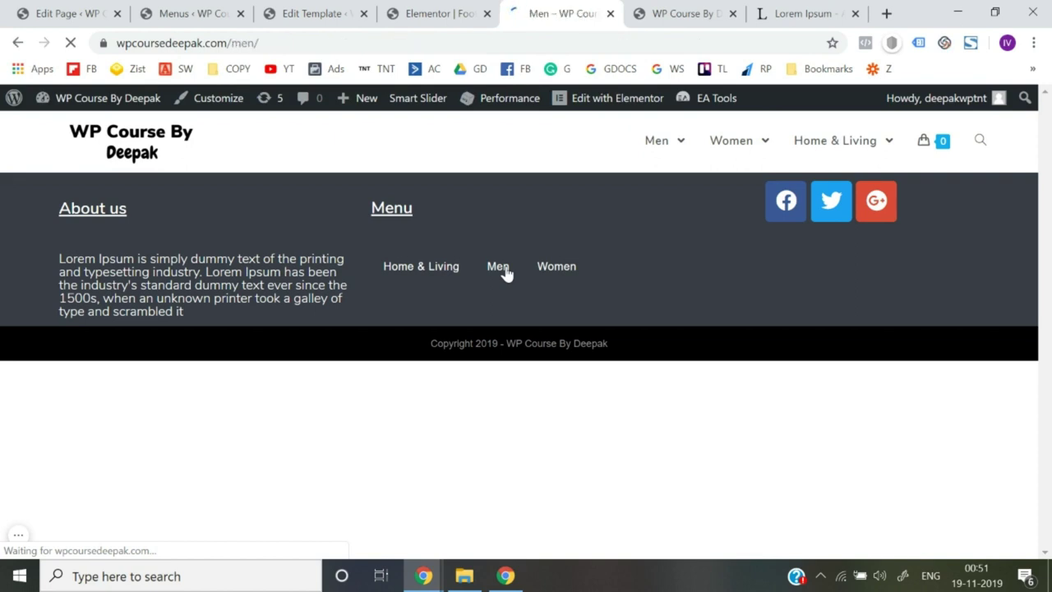
pyautogui.scroll(-10, 507, 274)
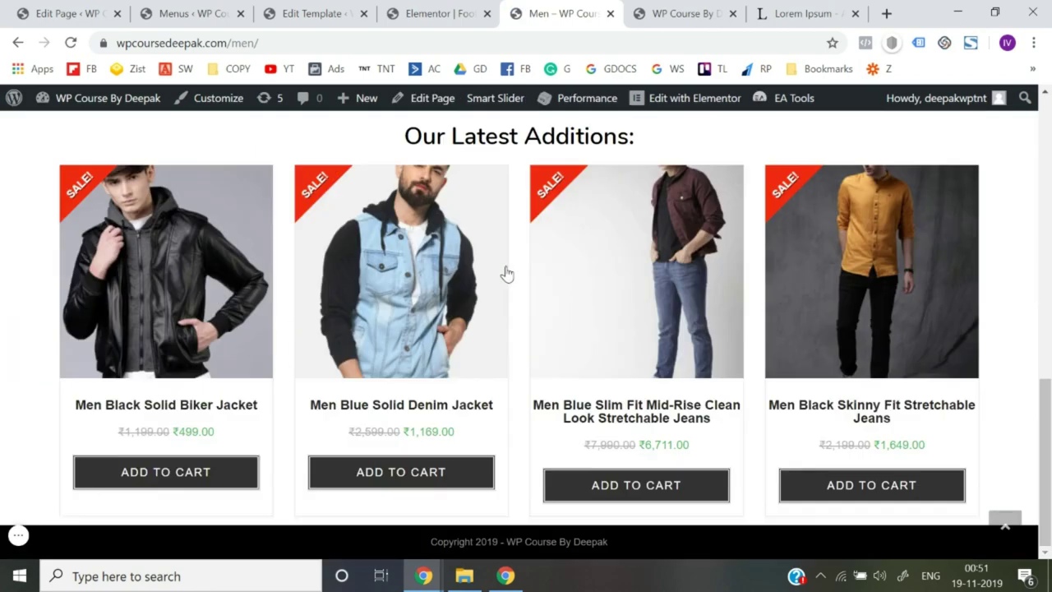
pyautogui.scroll(2, 507, 274)
pyautogui.scroll(8, 507, 274)
pyautogui.click(18, 43)
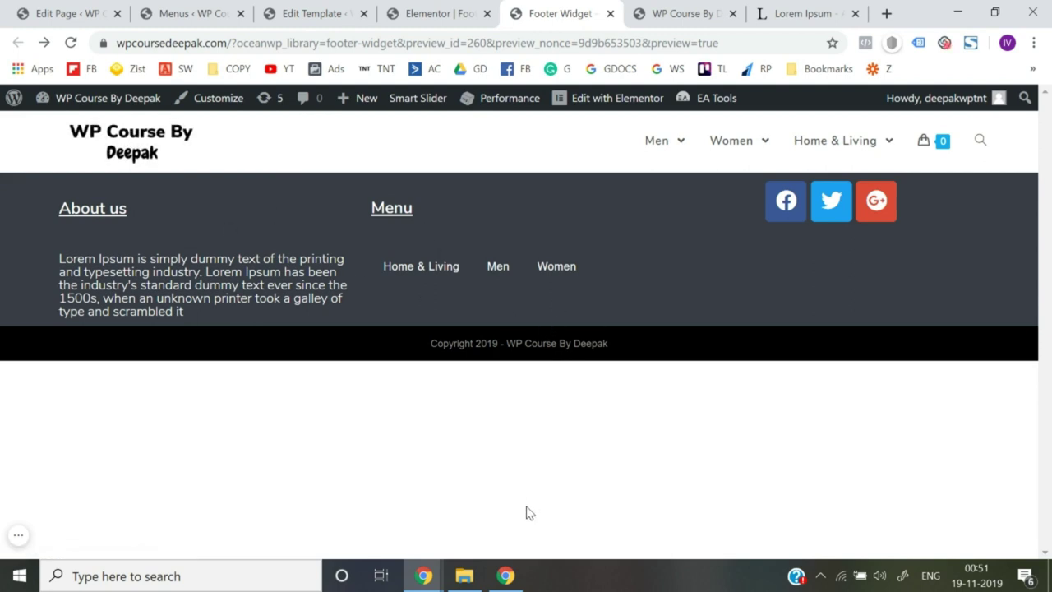
# Step: Open the WordPress dashboard and the live site in new tabs, and check the bottom of the homepage for the footer
pyautogui.moveTo(136, 100)
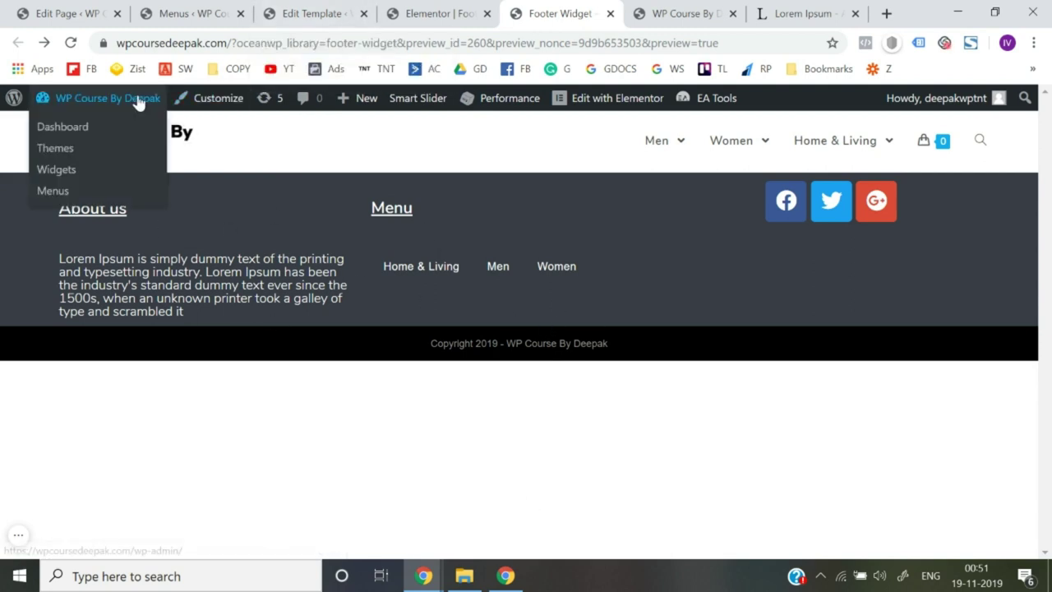
pyautogui.rightClick(74, 127)
pyautogui.click(89, 134)
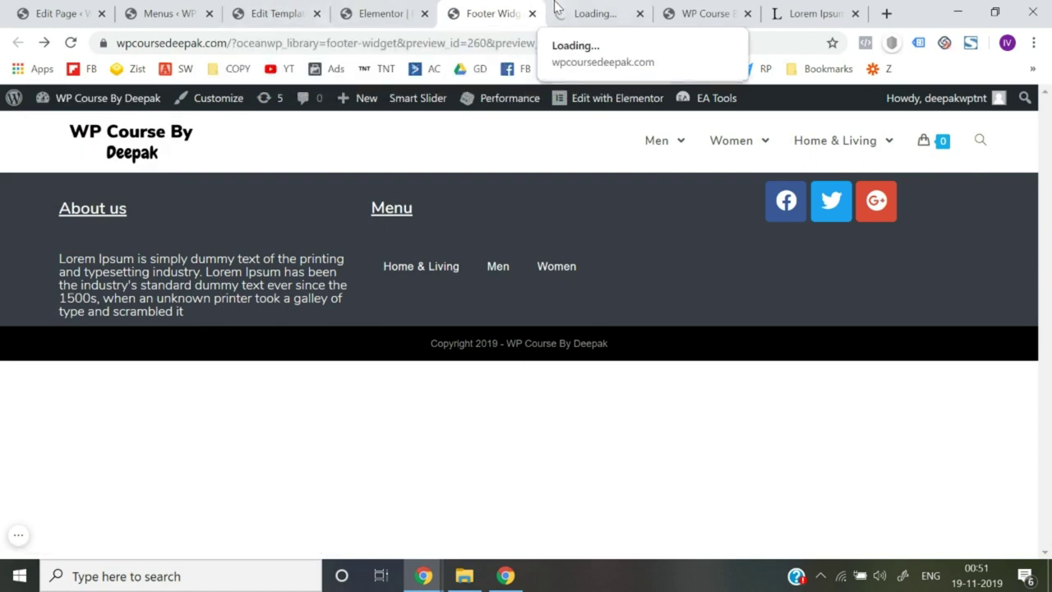
pyautogui.click(564, 6)
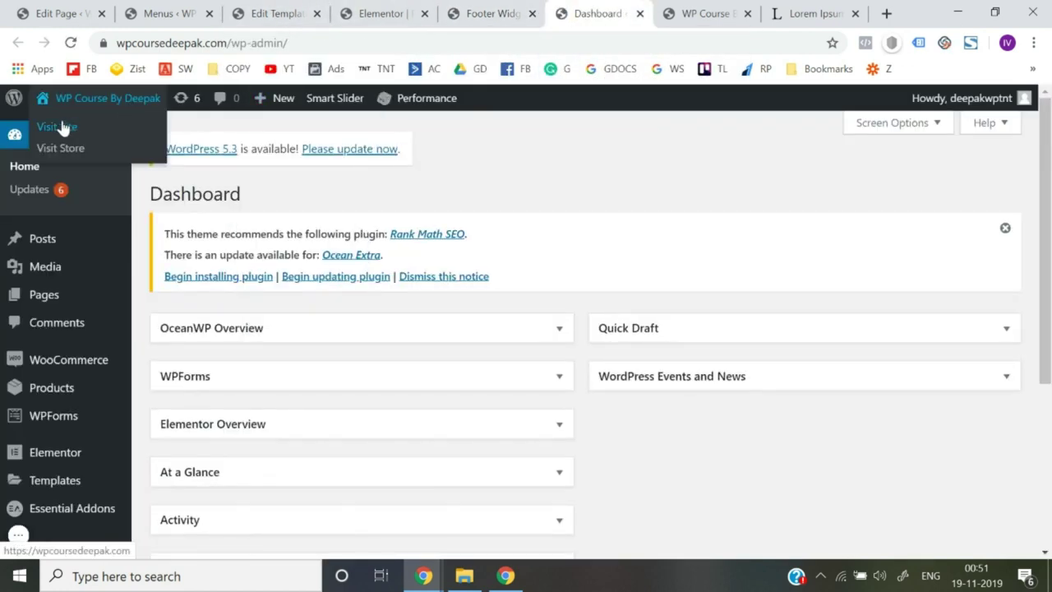
pyautogui.rightClick(62, 129)
pyautogui.click(91, 135)
pyautogui.click(629, 13)
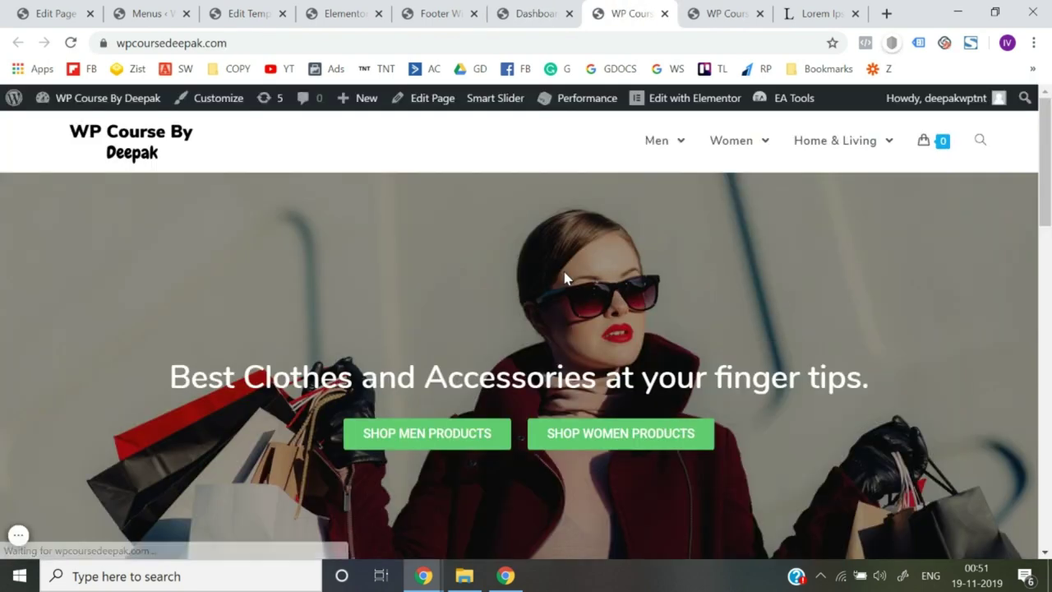
pyautogui.scroll(-15, 565, 278)
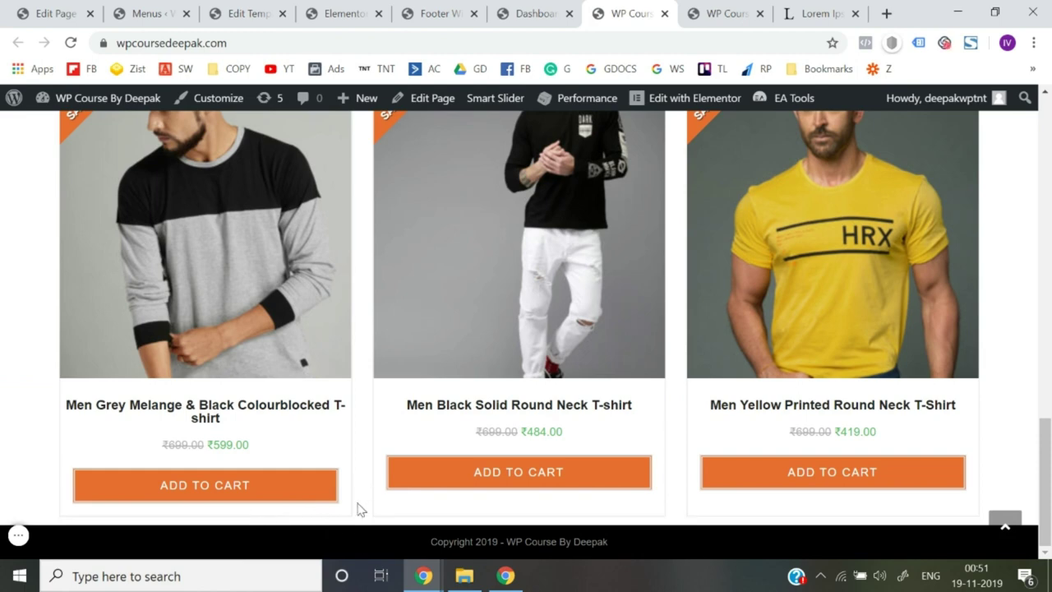
# Step: Compare the footer preview with the live homepage, and close the dashboard and footer preview tabs
pyautogui.click(546, 12)
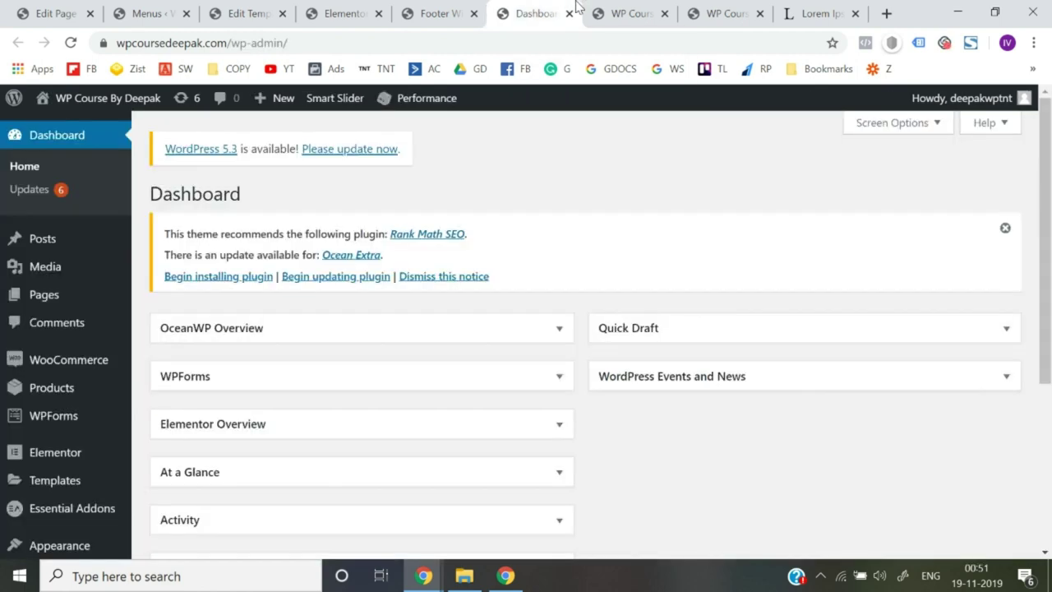
pyautogui.click(480, 7)
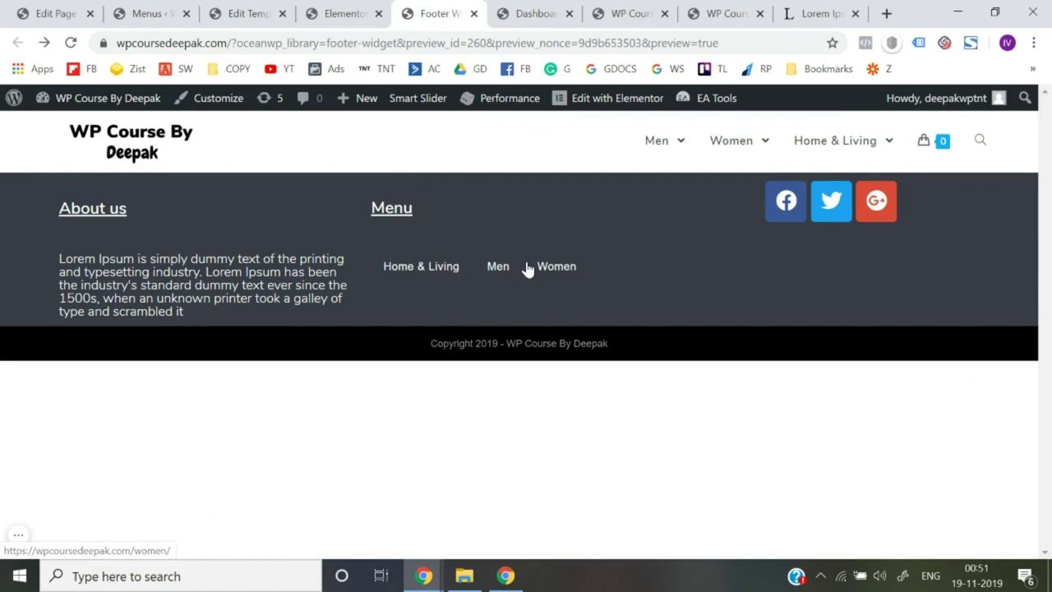
pyautogui.click(547, 14)
pyautogui.click(620, 13)
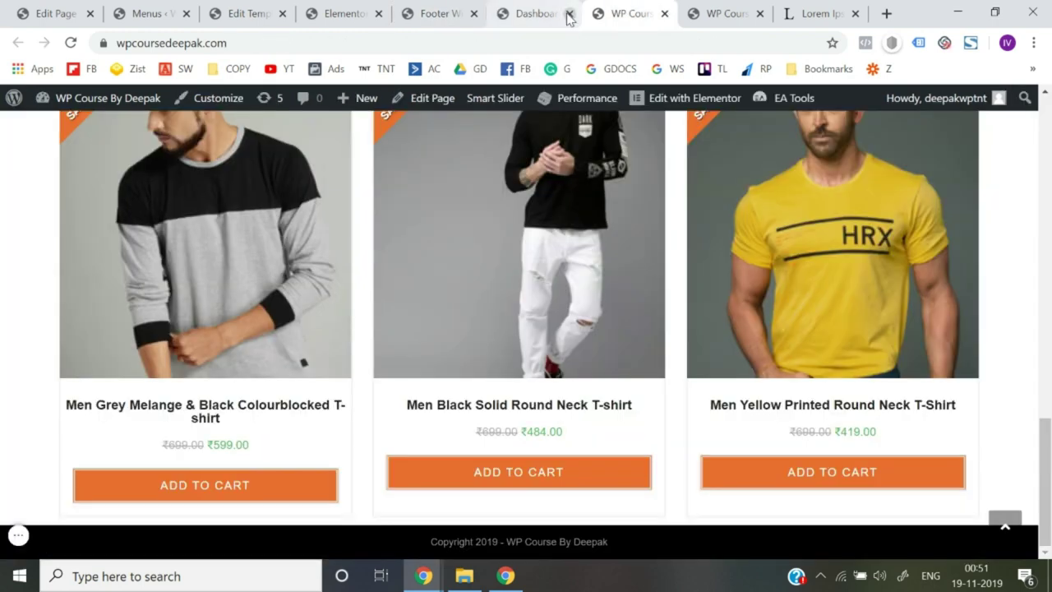
pyautogui.click(569, 14)
pyautogui.click(474, 14)
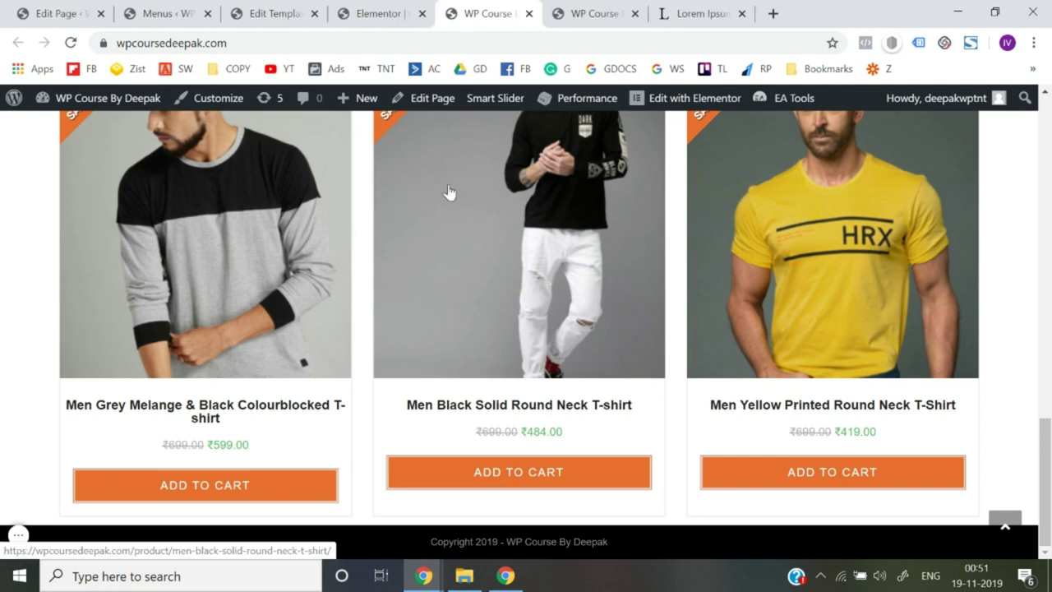
pyautogui.click(433, 10)
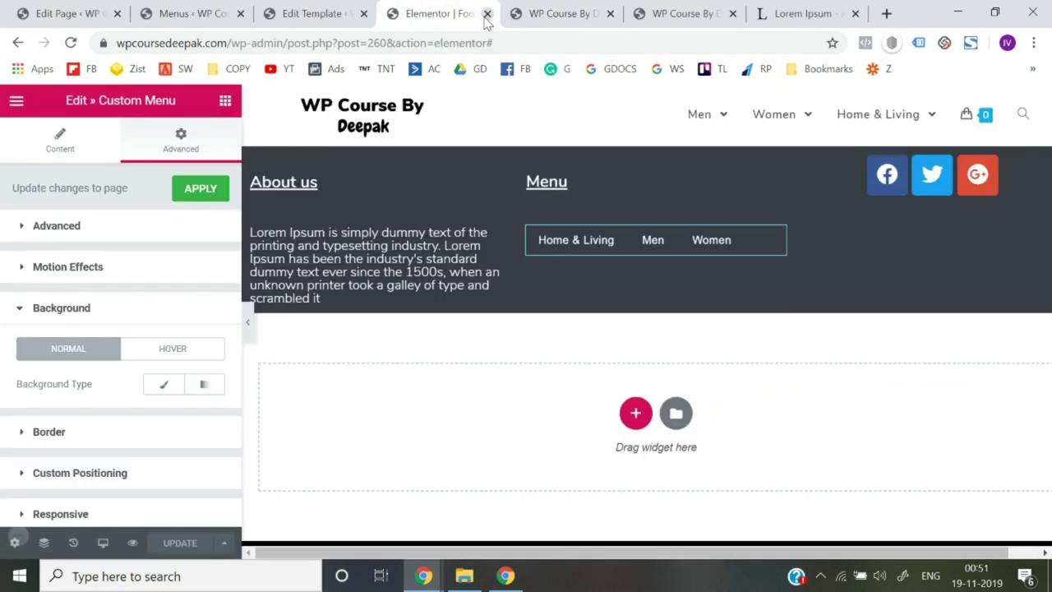
pyautogui.click(16, 100)
pyautogui.scroll(-2, 71, 377)
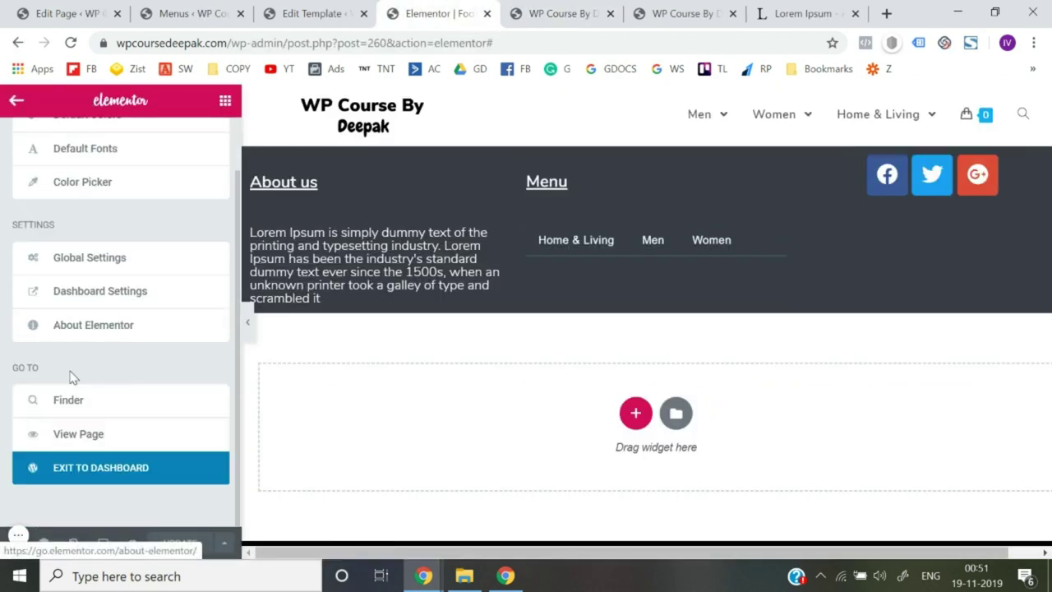
# Step: Close the Cart page editor, Menus, Edit Template and Elementor tabs, keeping the homepage tabs open
pyautogui.click(107, 14)
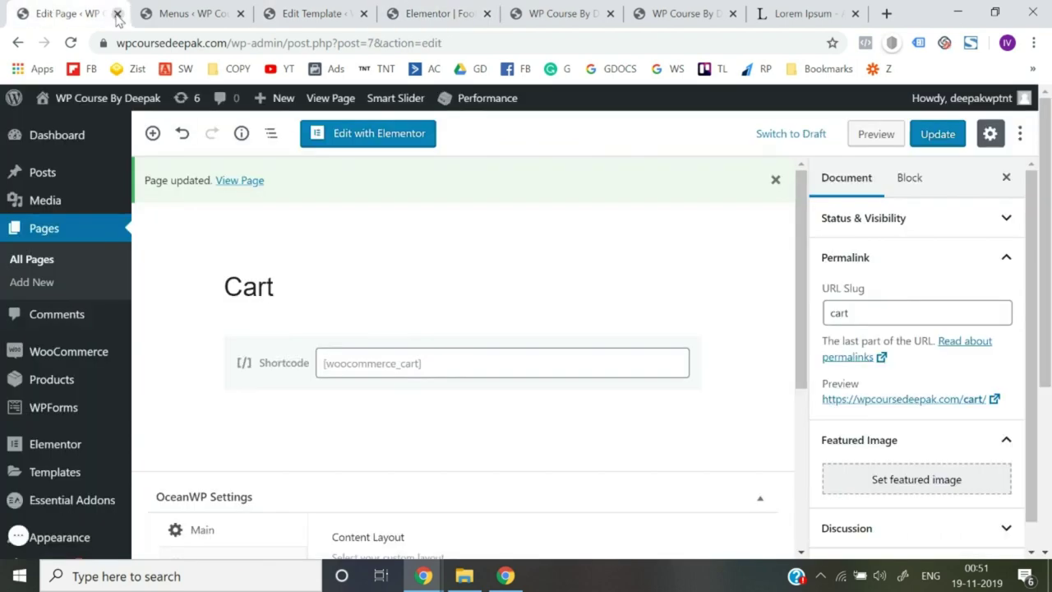
pyautogui.click(117, 14)
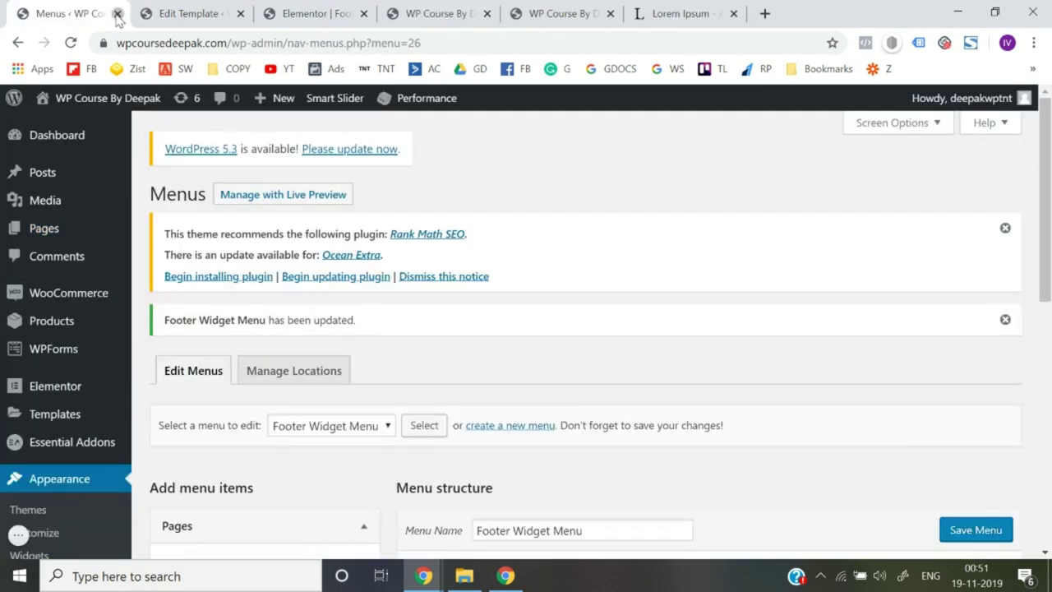
pyautogui.click(118, 14)
pyautogui.click(118, 14)
pyautogui.click(118, 14)
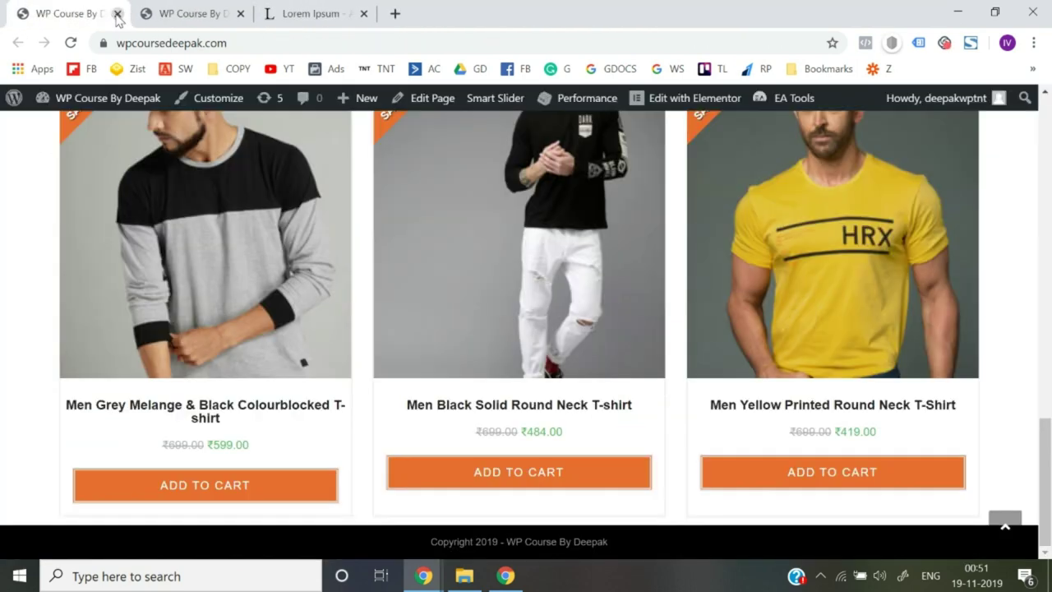
# Step: Open the Customizer from the homepage in the second tab and enable Footer Widgets in its Footer Widgets section
pyautogui.click(204, 13)
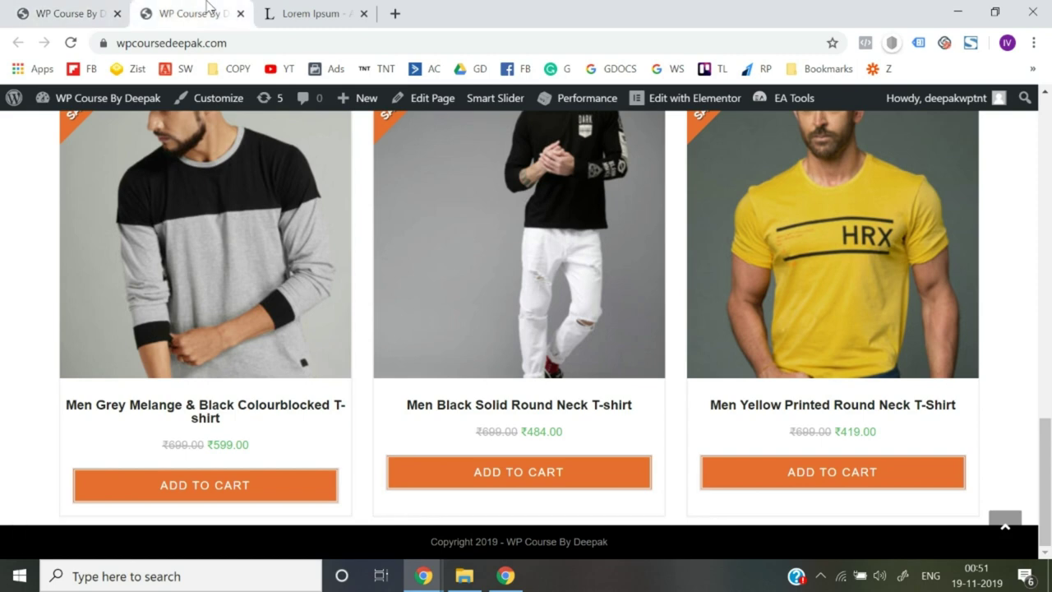
pyautogui.click(216, 107)
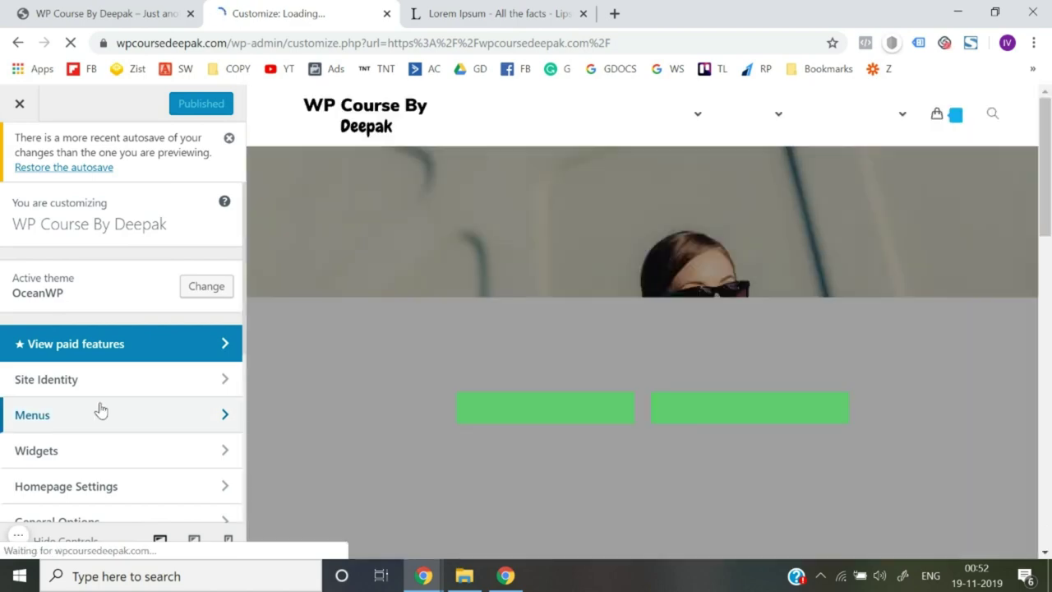
pyautogui.scroll(-10, 381, 400)
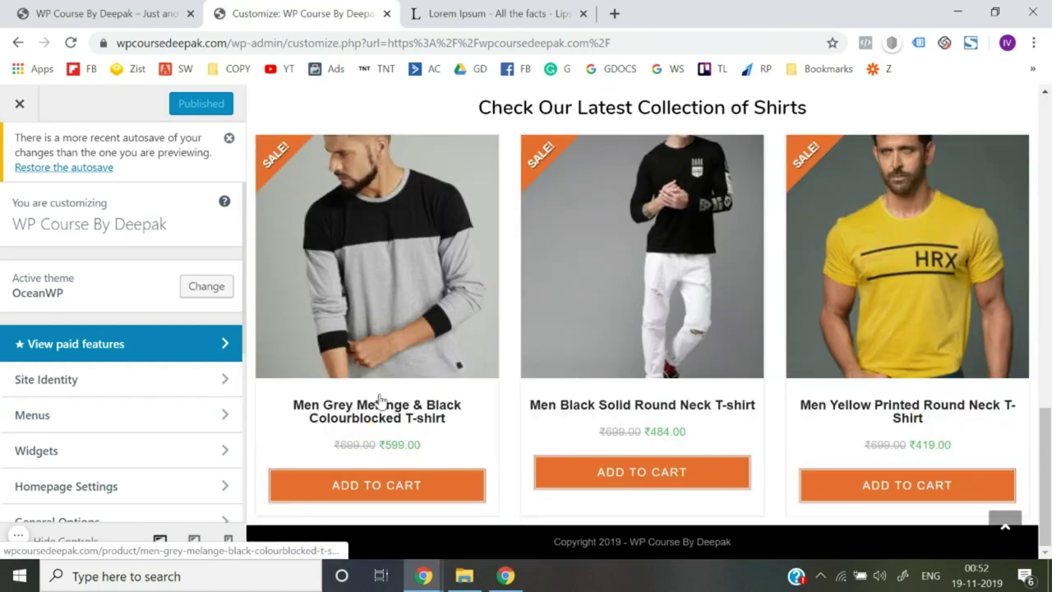
pyautogui.scroll(-4, 105, 439)
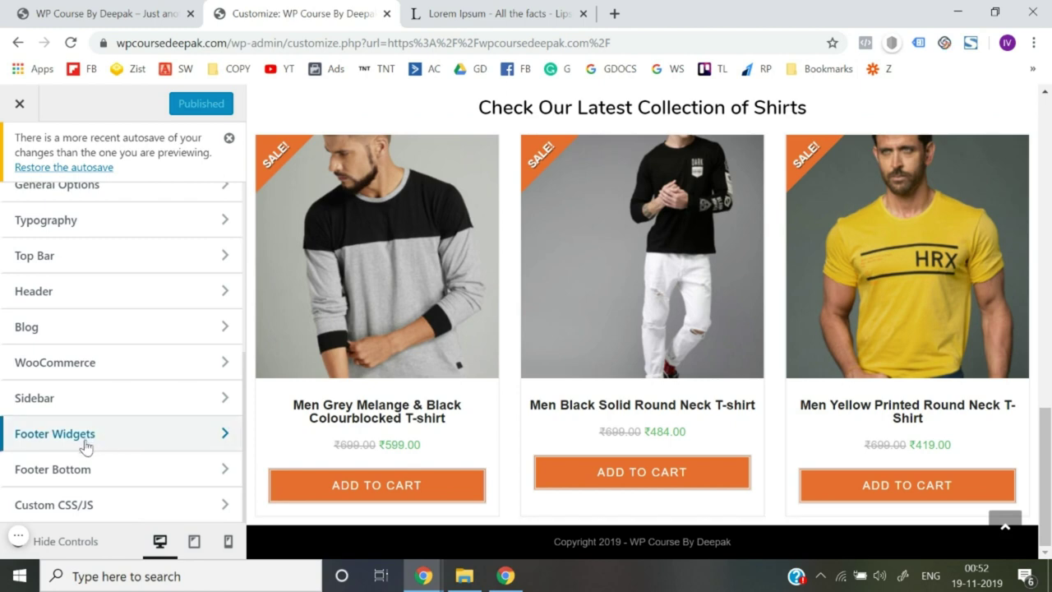
pyautogui.click(85, 444)
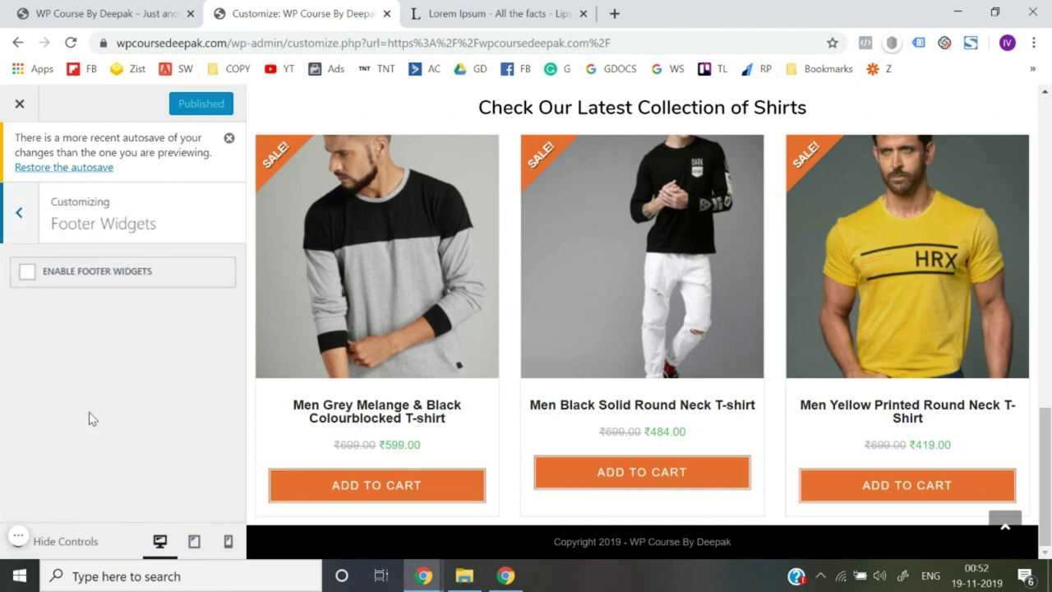
pyautogui.click(115, 277)
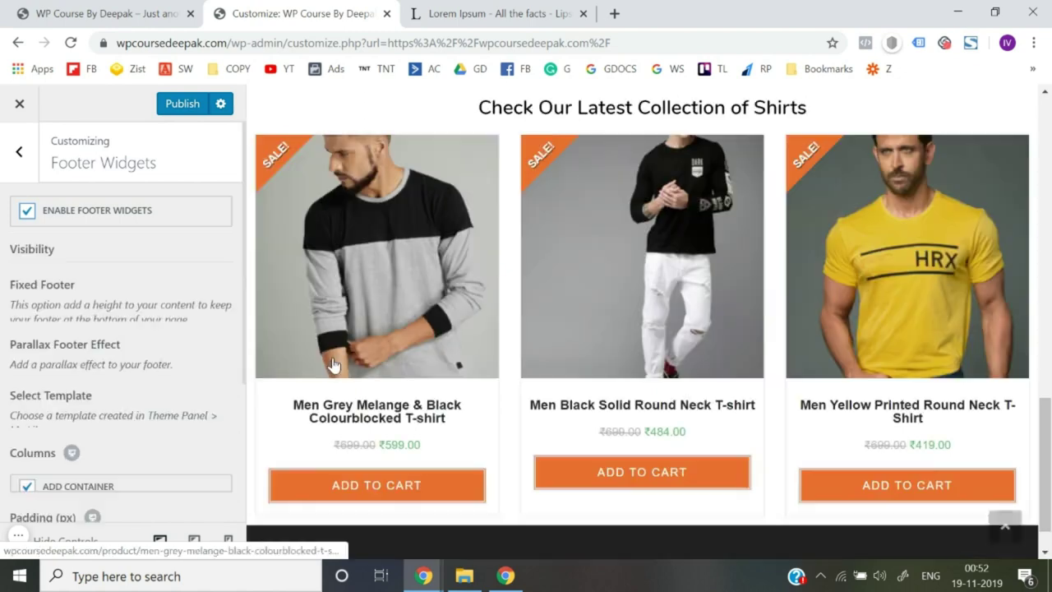
# Step: Choose Footer Widget as the footer template and check the resulting footer in the live preview
pyautogui.scroll(-1, 113, 359)
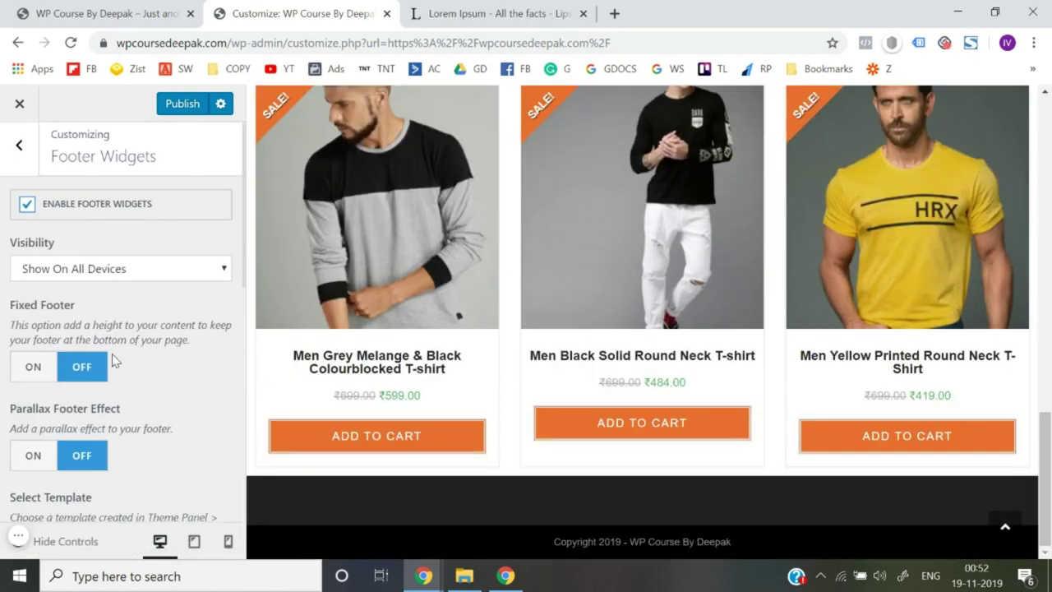
pyautogui.scroll(-4, 106, 285)
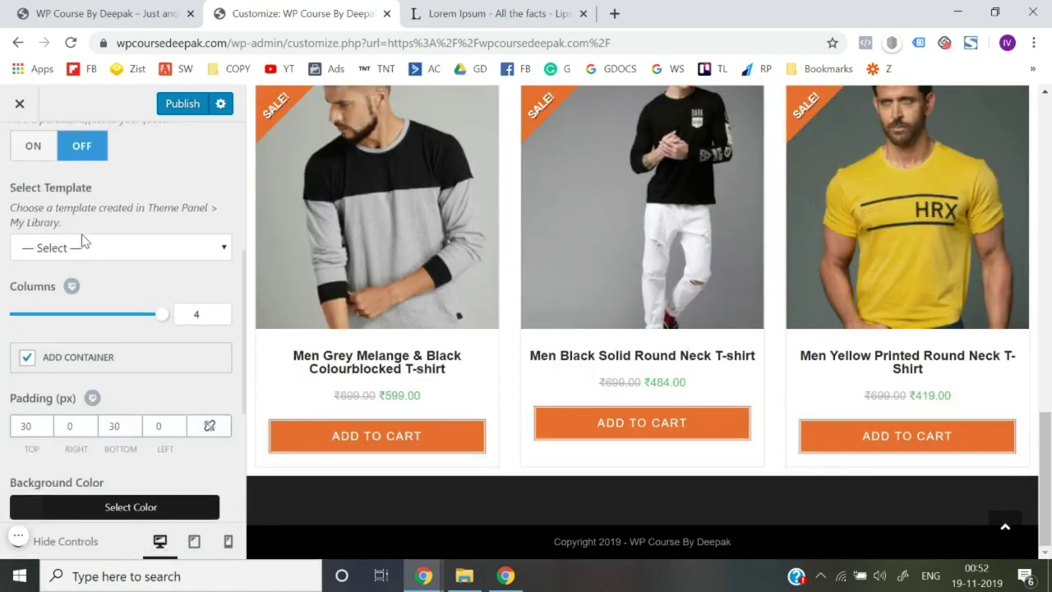
pyautogui.click(82, 246)
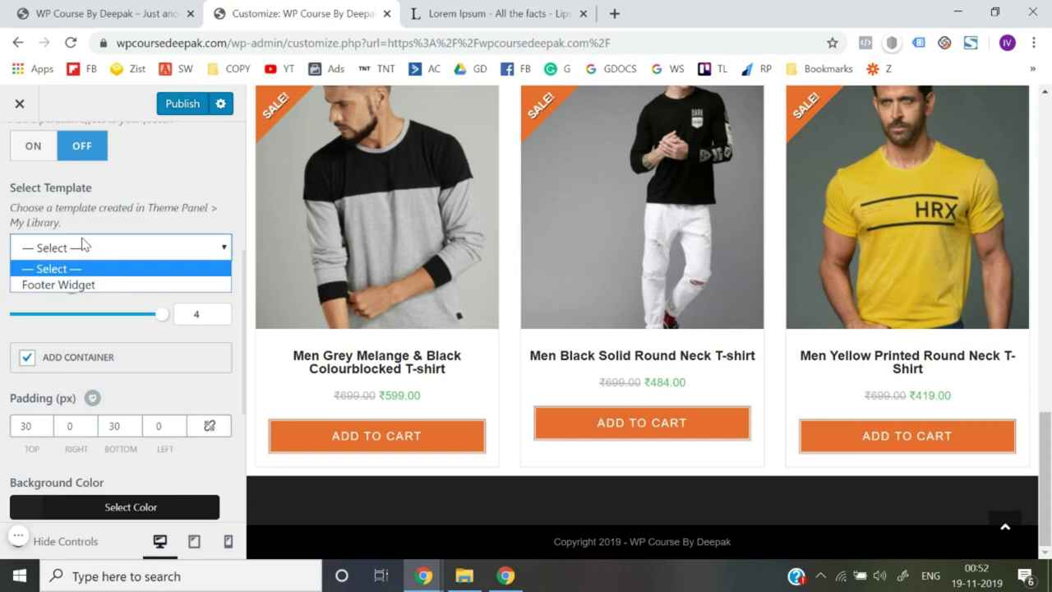
pyautogui.click(74, 285)
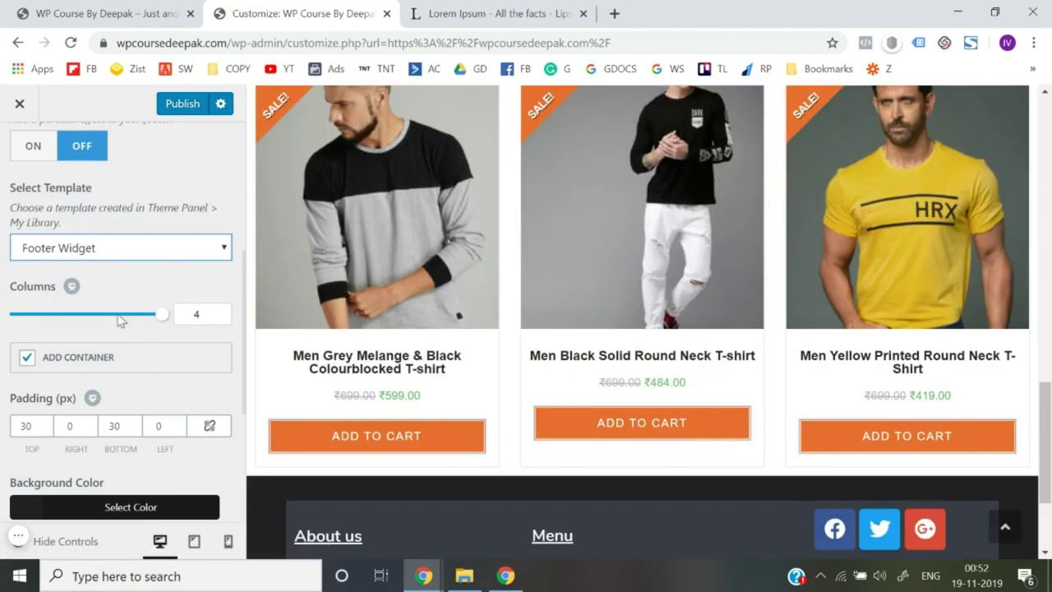
pyautogui.scroll(-2, 434, 477)
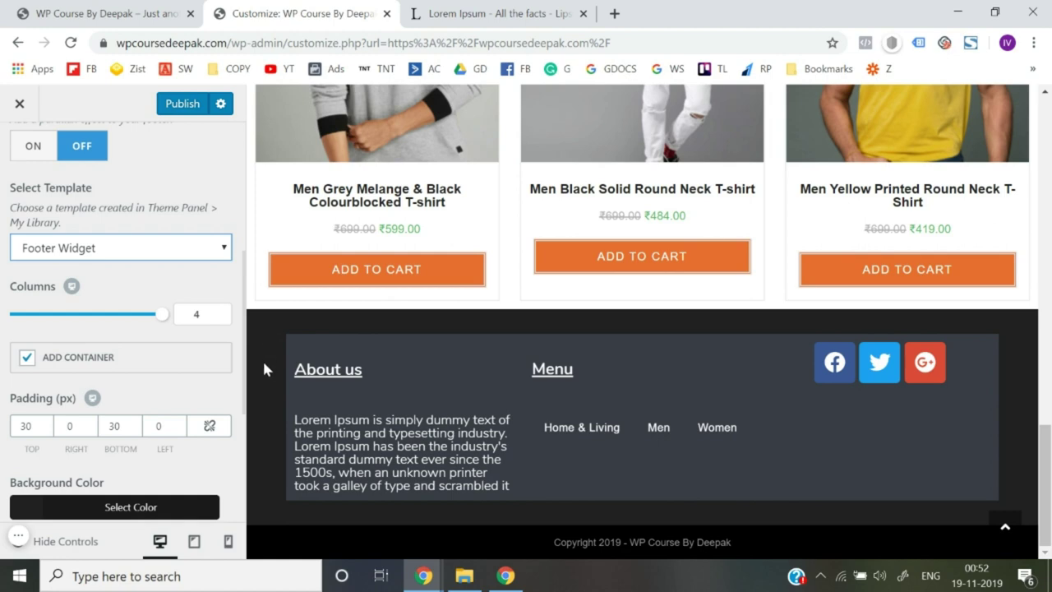
# Step: Look over the footer's padding and color settings, then publish the changes and close the Customizer
pyautogui.scroll(2, 2, 333)
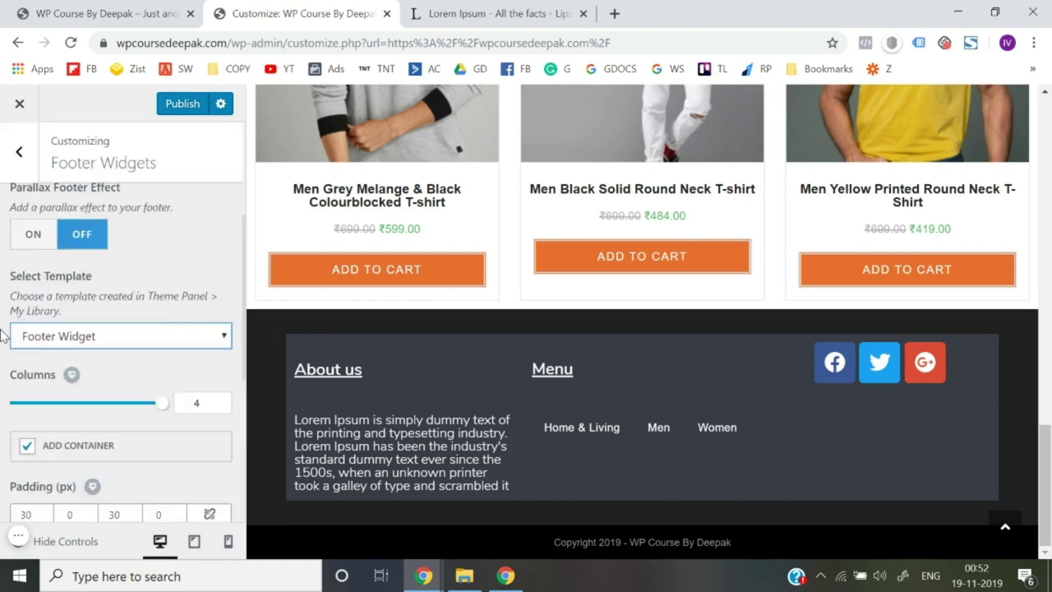
pyautogui.scroll(-4, 3, 332)
pyautogui.scroll(-1, 3, 333)
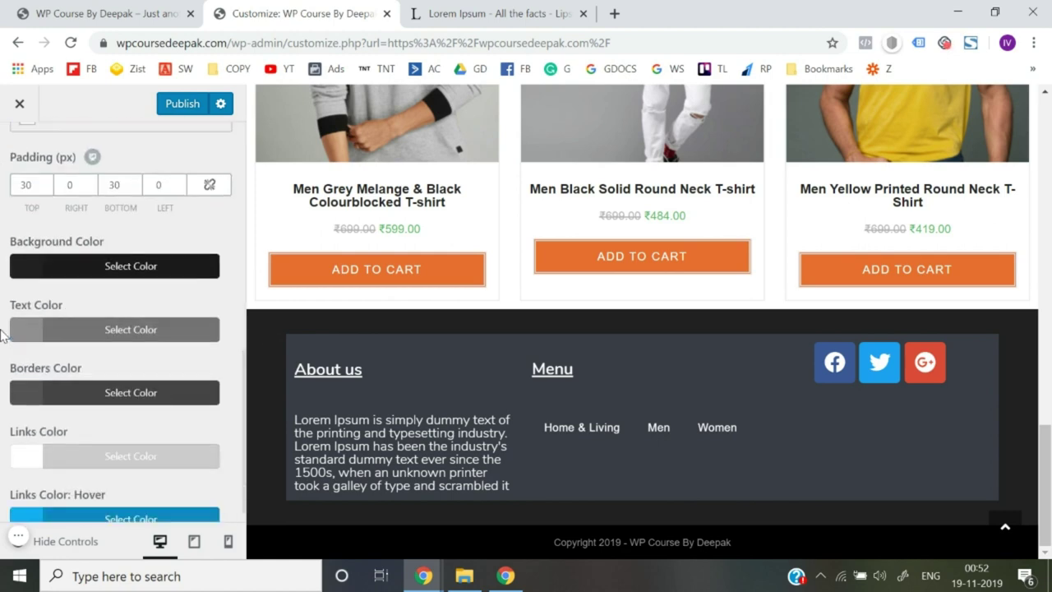
pyautogui.click(60, 273)
pyautogui.scroll(-1, 11, 376)
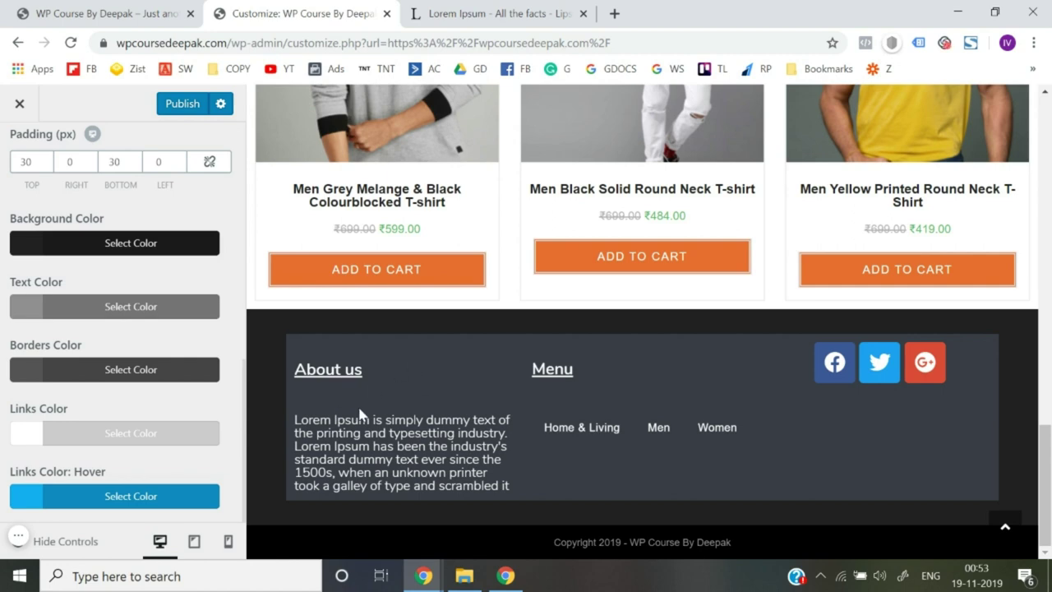
pyautogui.click(179, 110)
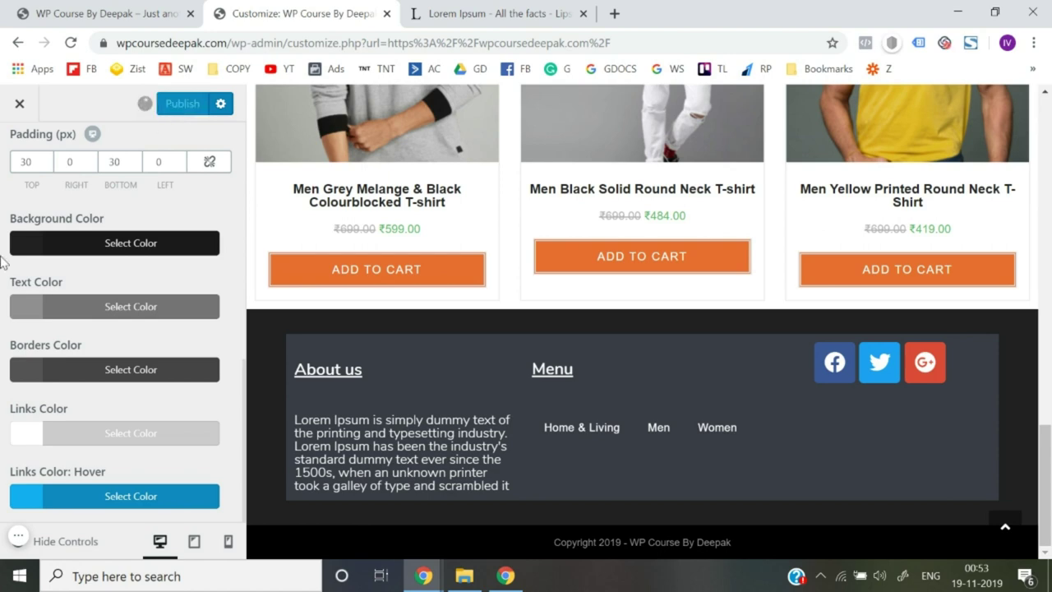
pyautogui.click(19, 100)
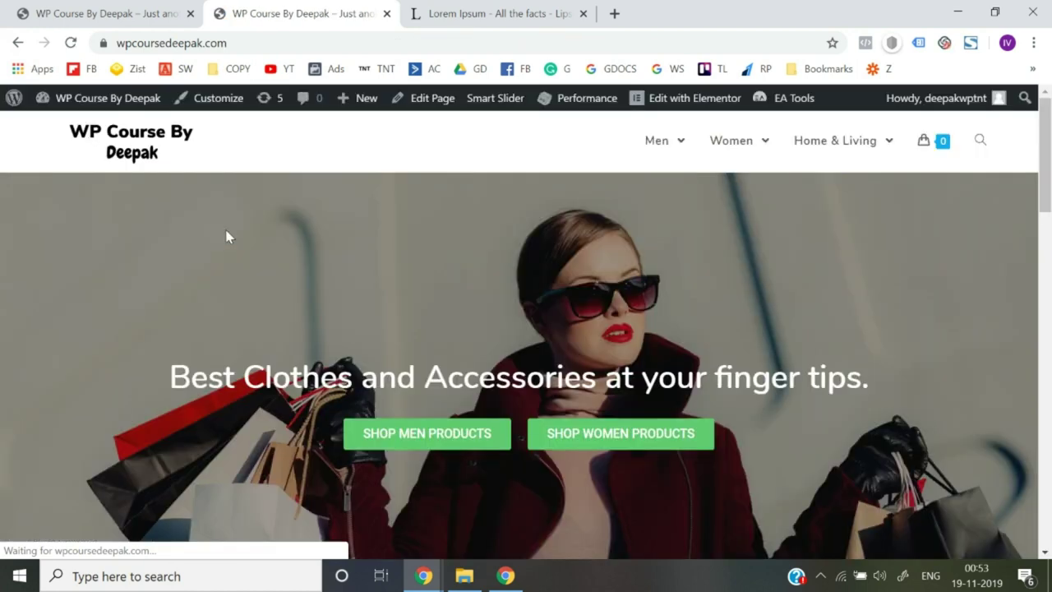
# Step: Check the published footer at the bottom of the homepage and load the WordPress dashboard in the first tab
pyautogui.scroll(-15, 306, 309)
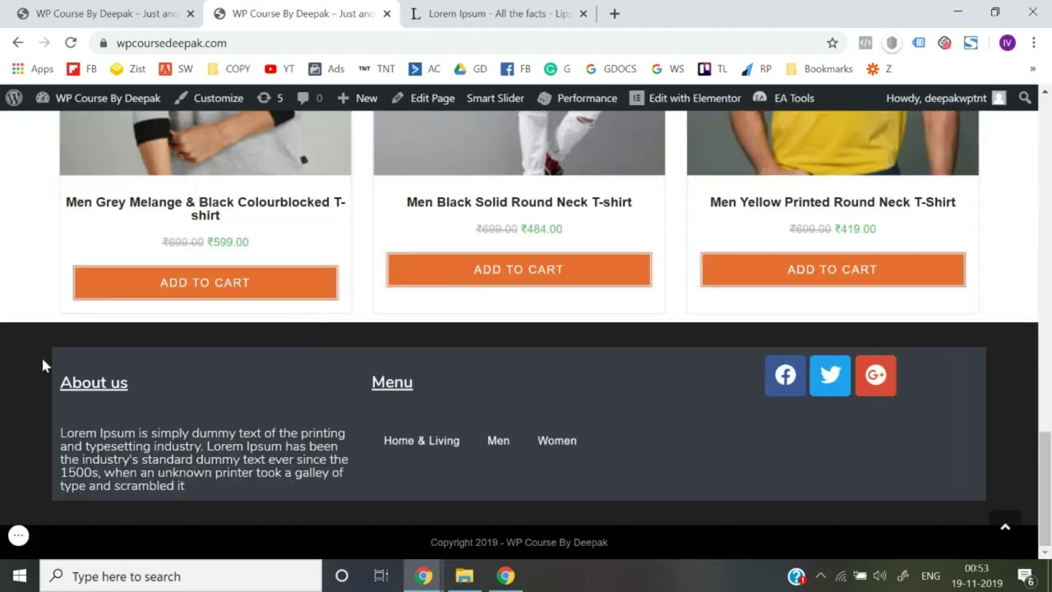
pyautogui.click(115, 13)
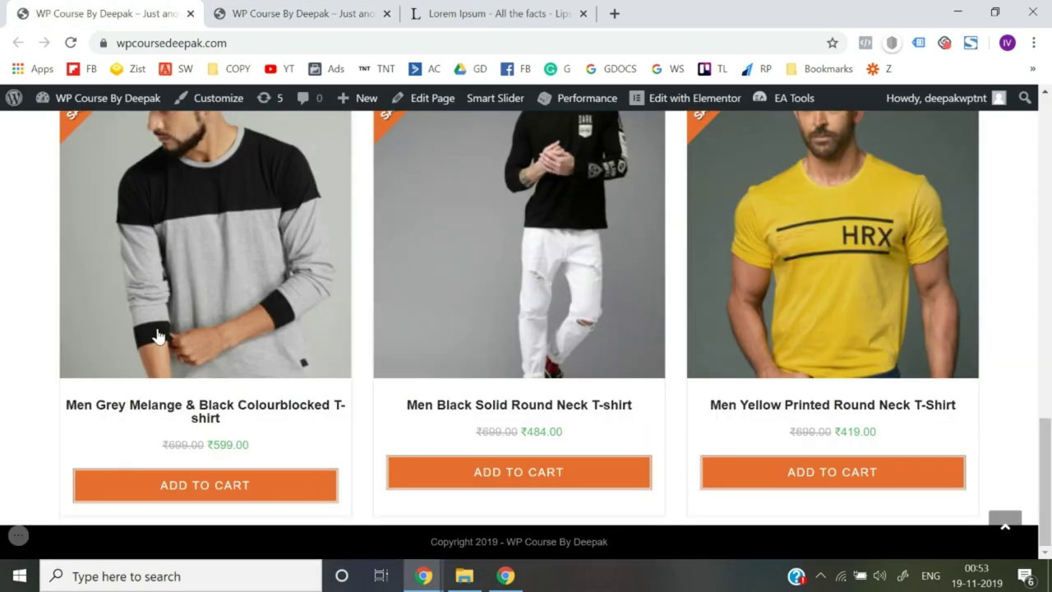
pyautogui.moveTo(86, 98)
pyautogui.click(66, 130)
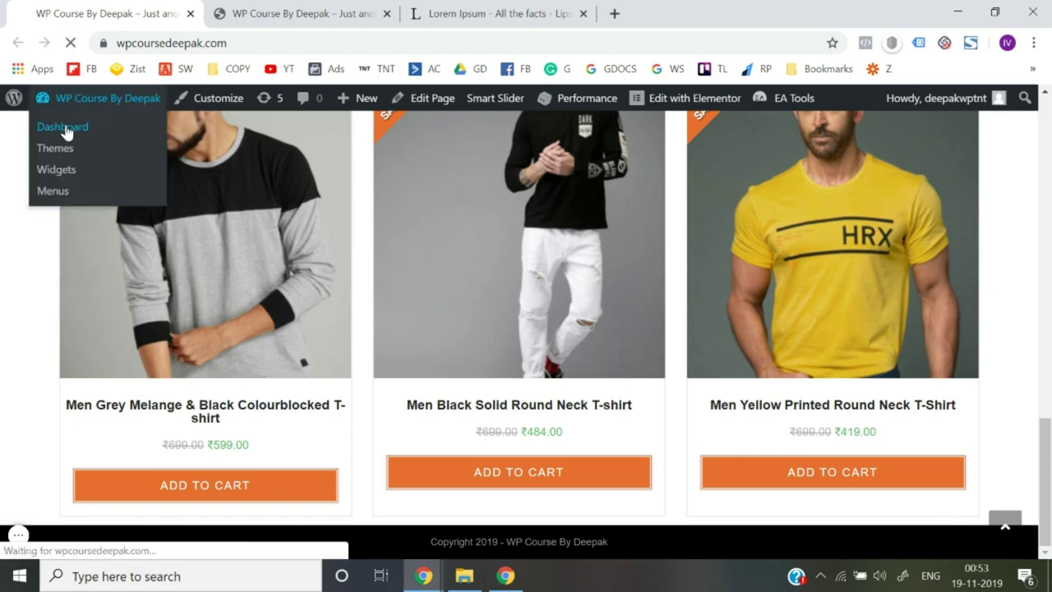
pyautogui.click(308, 9)
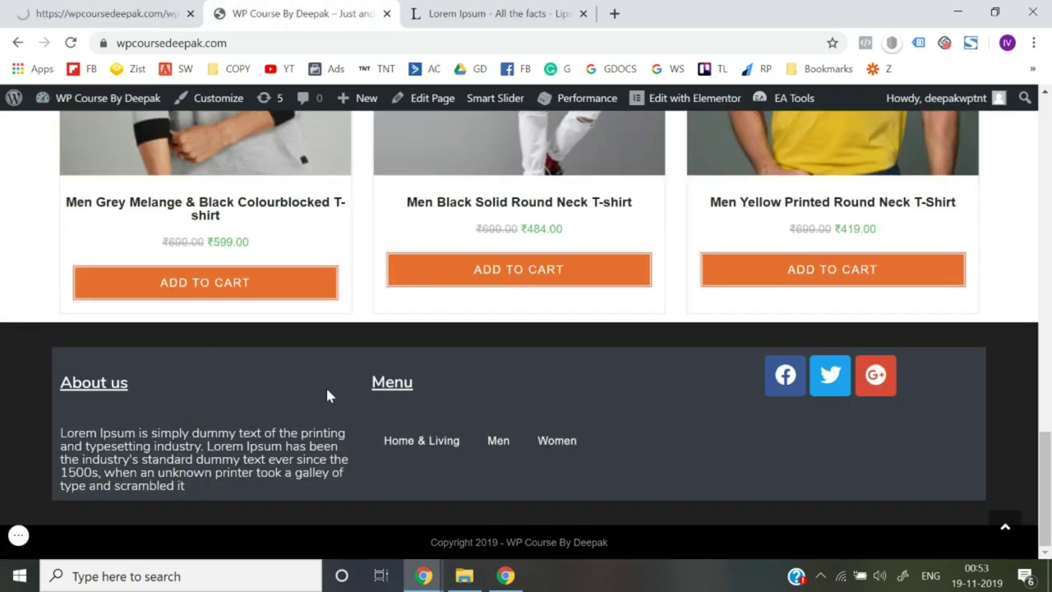
# Step: Keep only the dashboard tab open and go to the Theme Panel's My Library
pyautogui.click(107, 13)
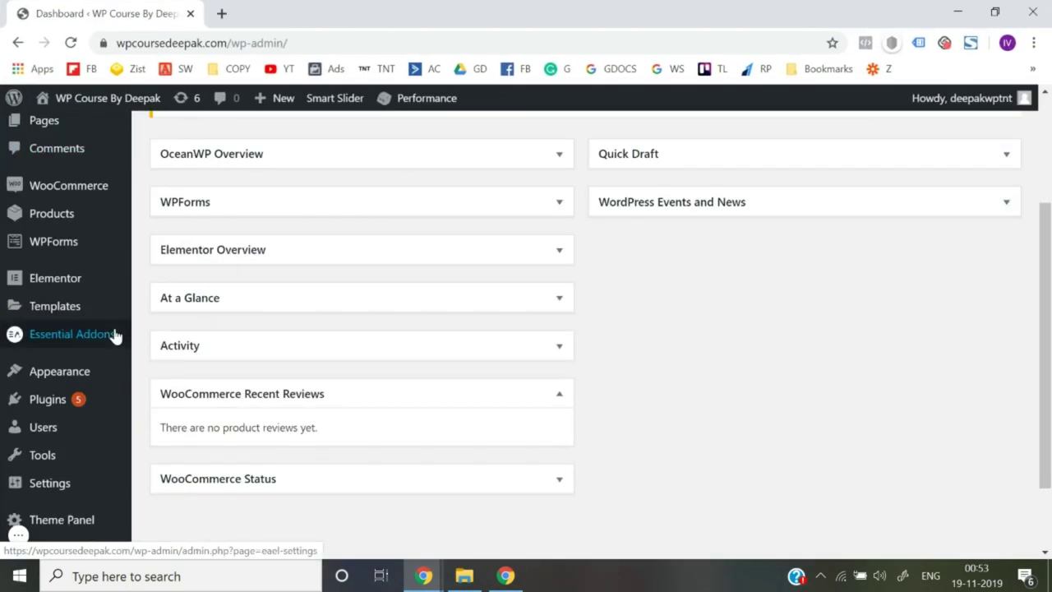
pyautogui.scroll(-1, 81, 404)
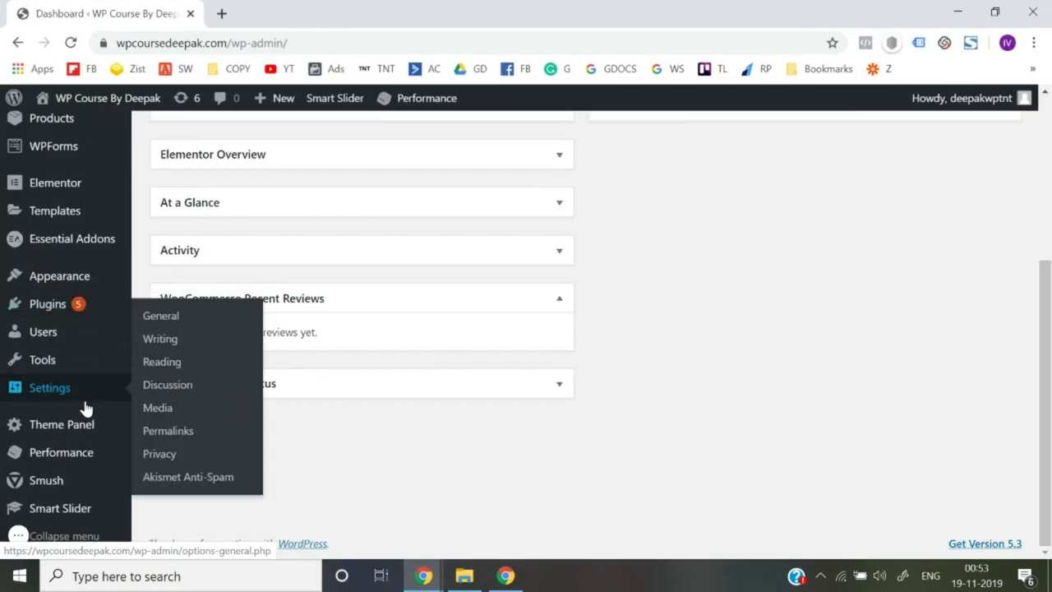
pyautogui.moveTo(71, 424)
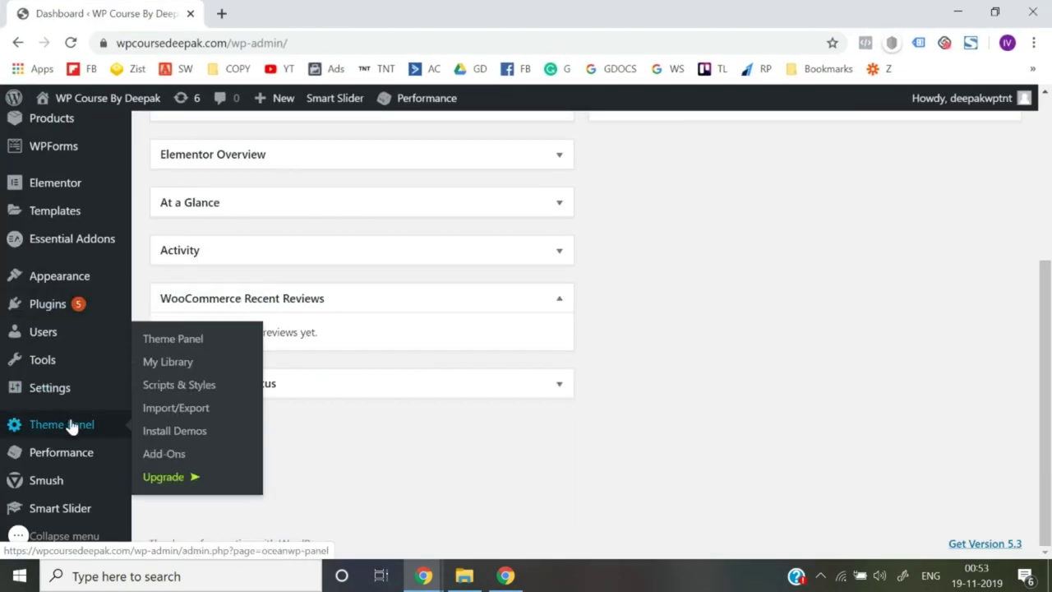
pyautogui.click(168, 363)
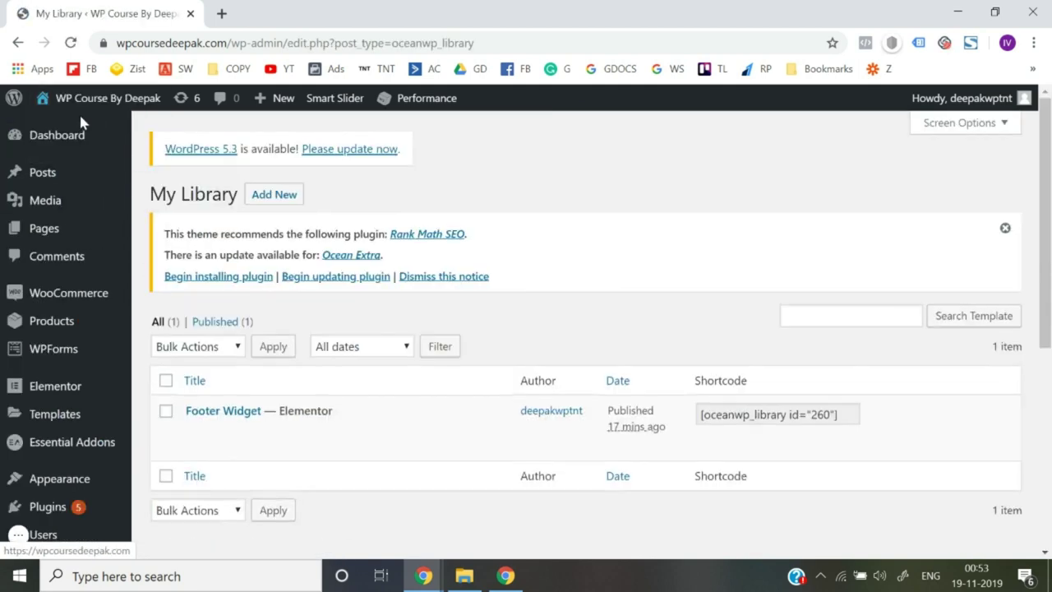
# Step: Open the live site in a new tab and open the Footer Widget template for editing
pyautogui.moveTo(88, 98)
pyautogui.rightClick(70, 125)
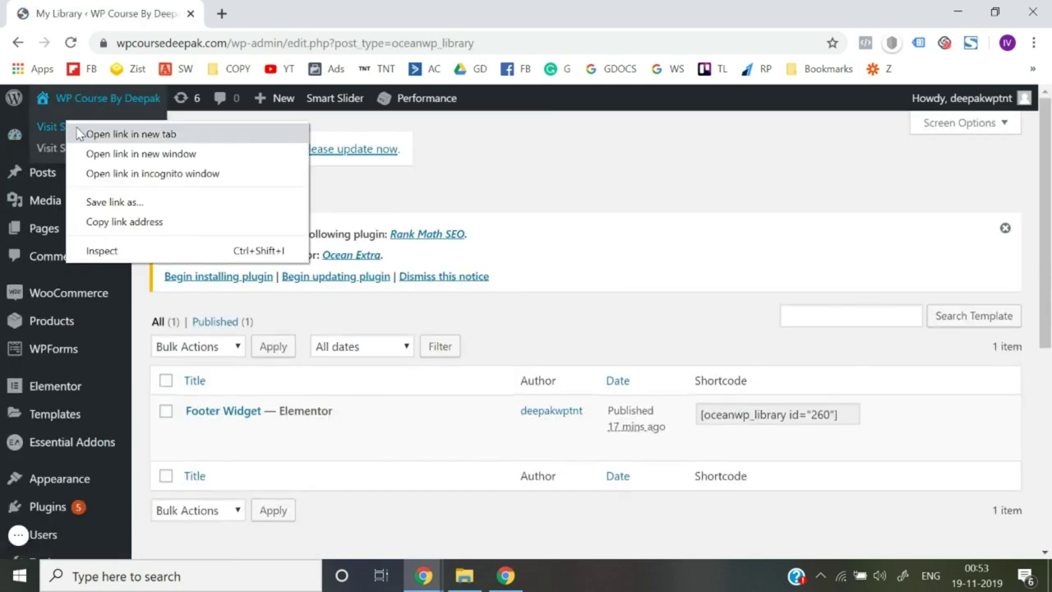
pyautogui.click(80, 134)
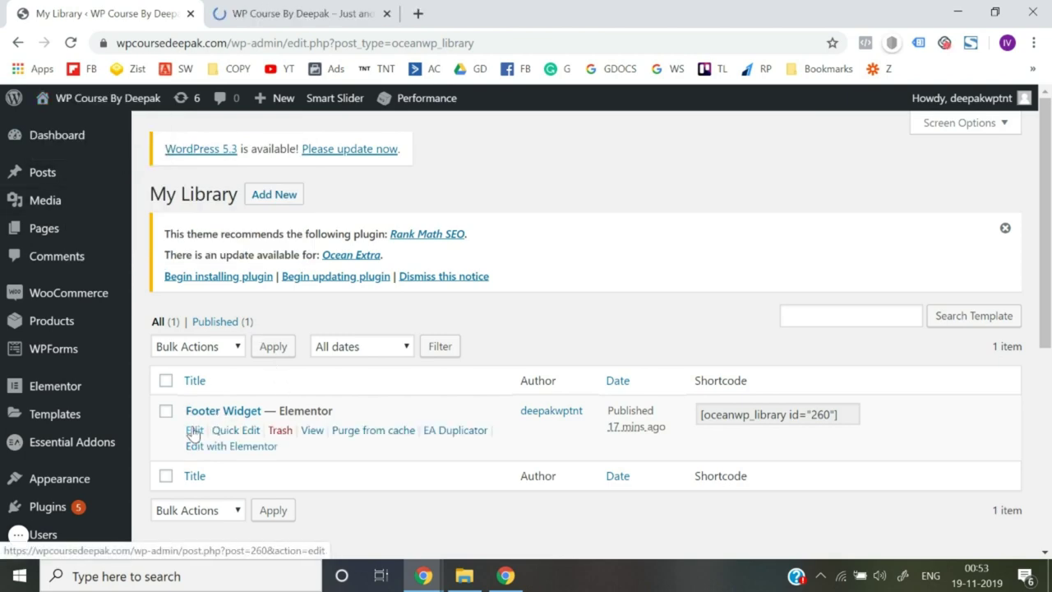
pyautogui.click(194, 431)
# Step: Examine the footer at the bottom of the live homepage
pyautogui.hotkey('ctrl', 'Tab')
pyautogui.scroll(-5, 494, 496)
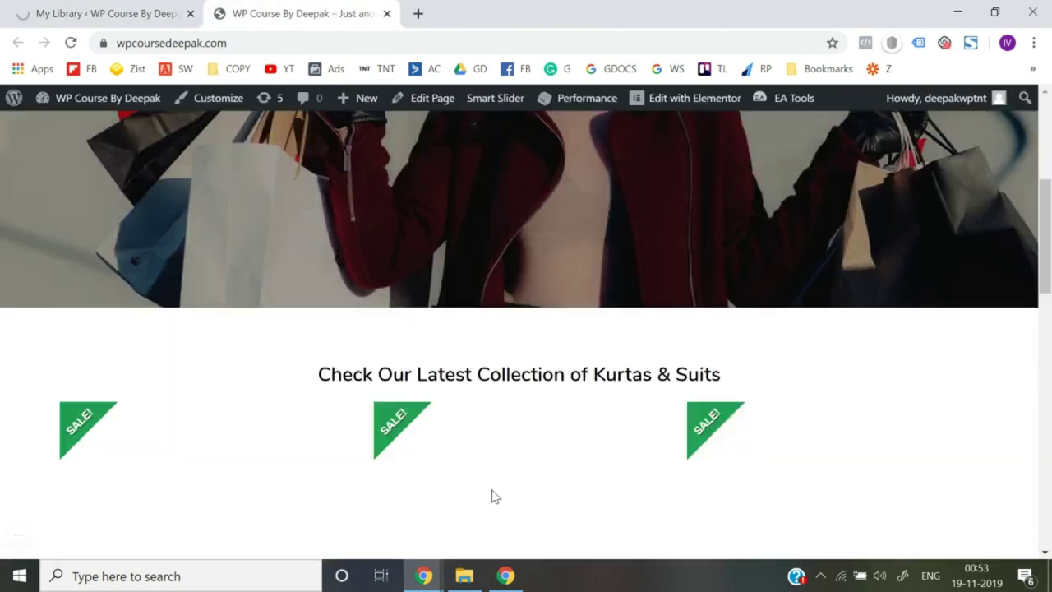
pyautogui.scroll(-5, 494, 497)
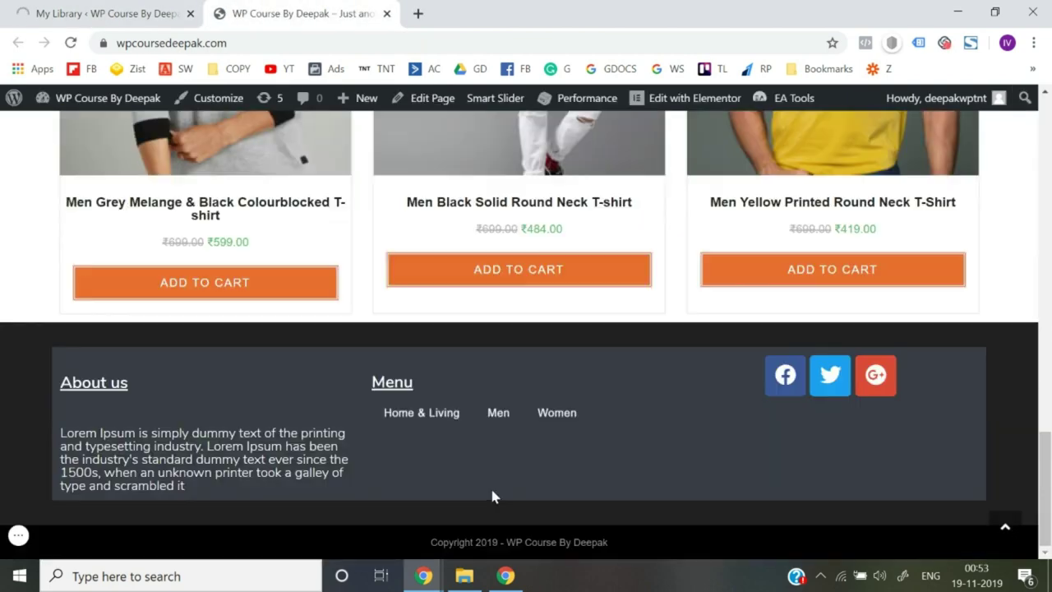
# Step: Review the Content Layout choices in the template's OceanWP Settings and select 100% Full Width
pyautogui.click(109, 10)
pyautogui.scroll(-6, 418, 336)
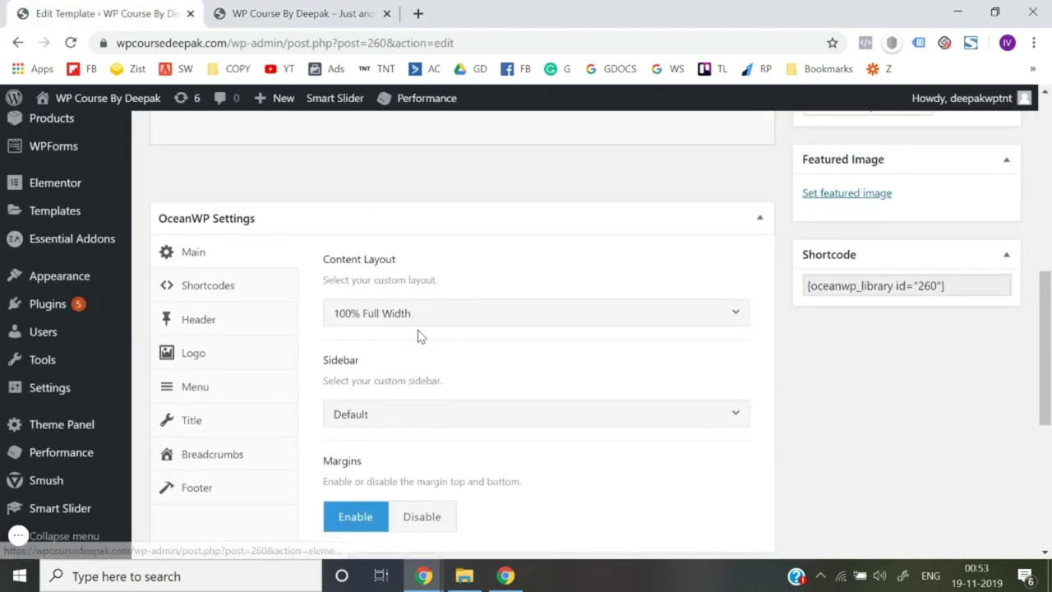
pyautogui.click(412, 312)
pyautogui.scroll(-1, 412, 418)
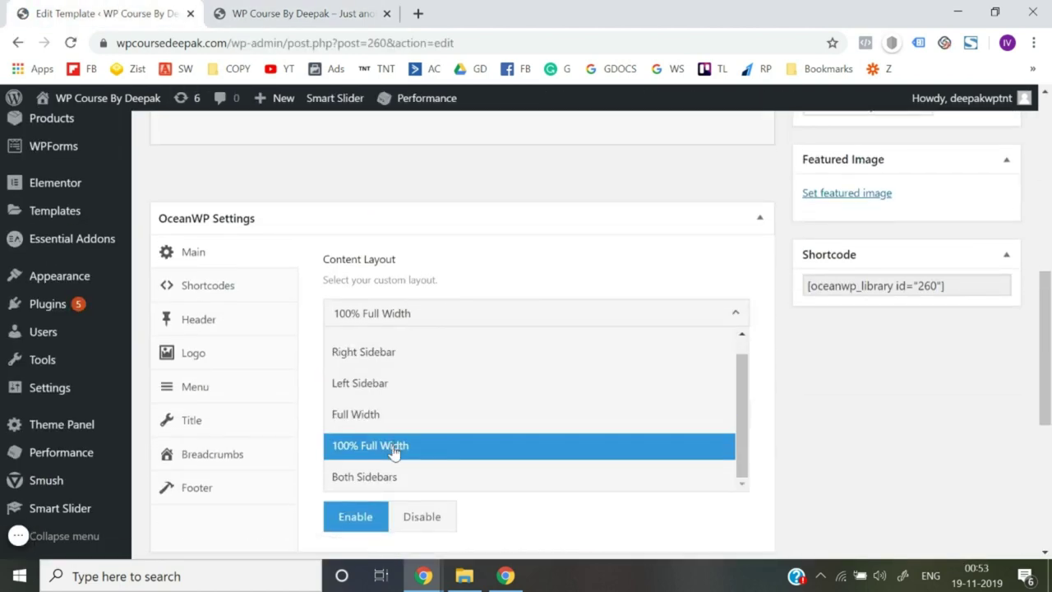
pyautogui.click(396, 448)
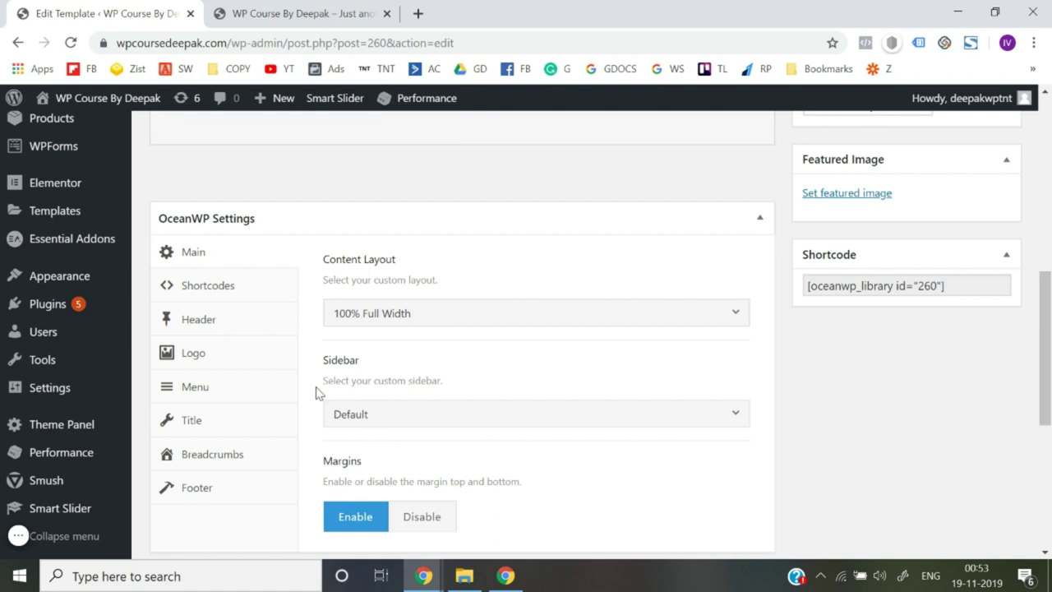
# Step: Check the live footer, then review the template's Sidebar choices in OceanWP Settings and keep Default
pyautogui.click(283, 14)
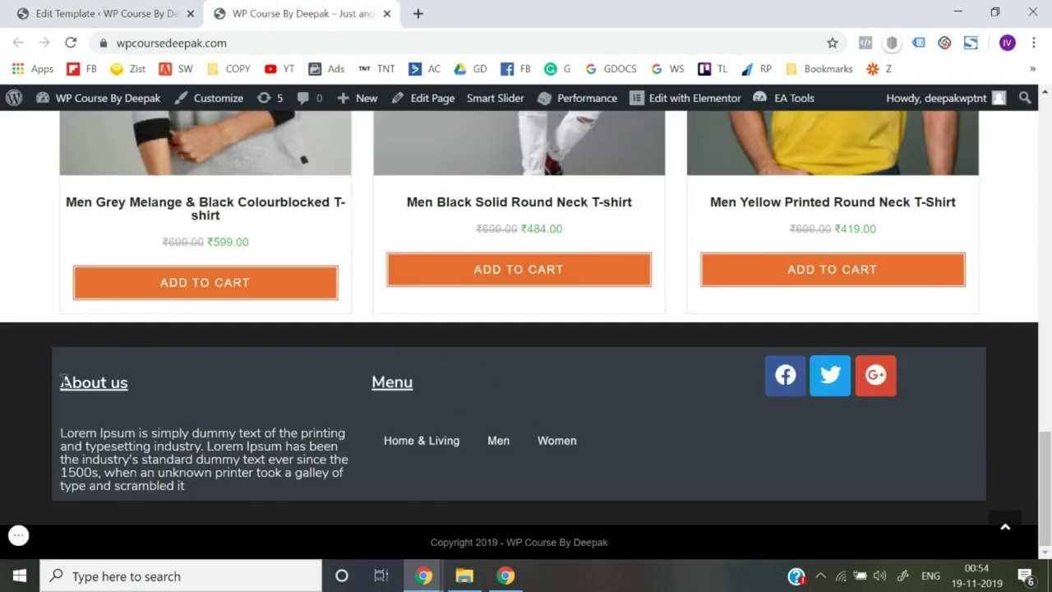
pyautogui.click(82, 13)
pyautogui.scroll(-1, 456, 367)
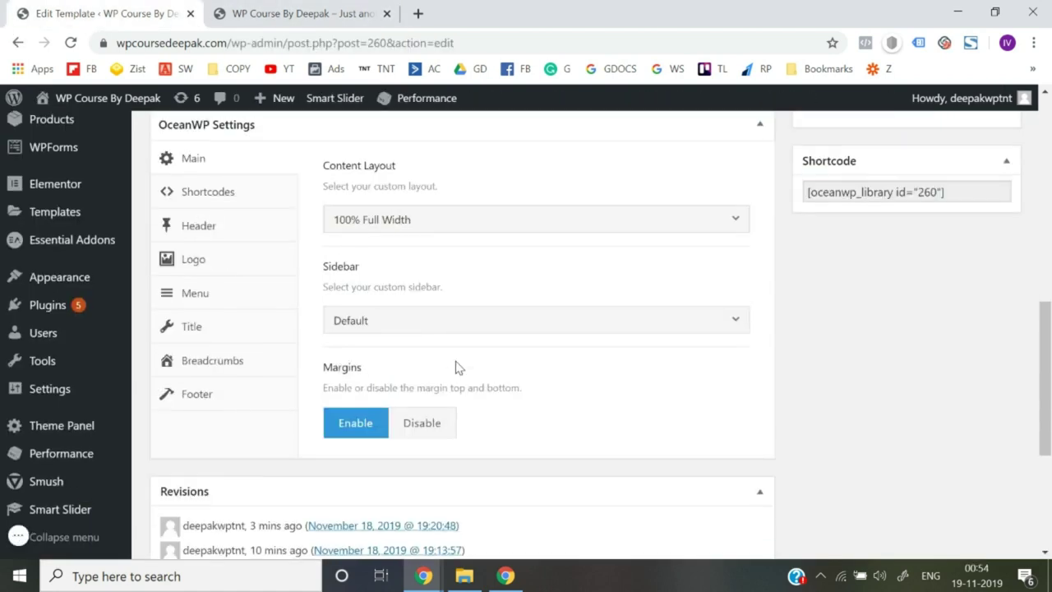
pyautogui.click(396, 320)
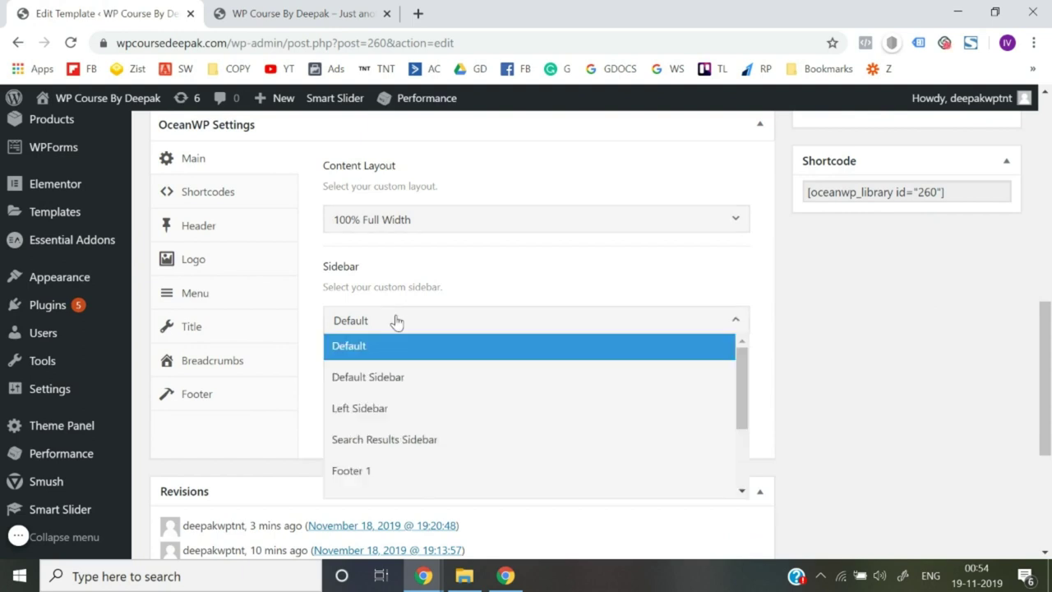
pyautogui.scroll(-2, 399, 435)
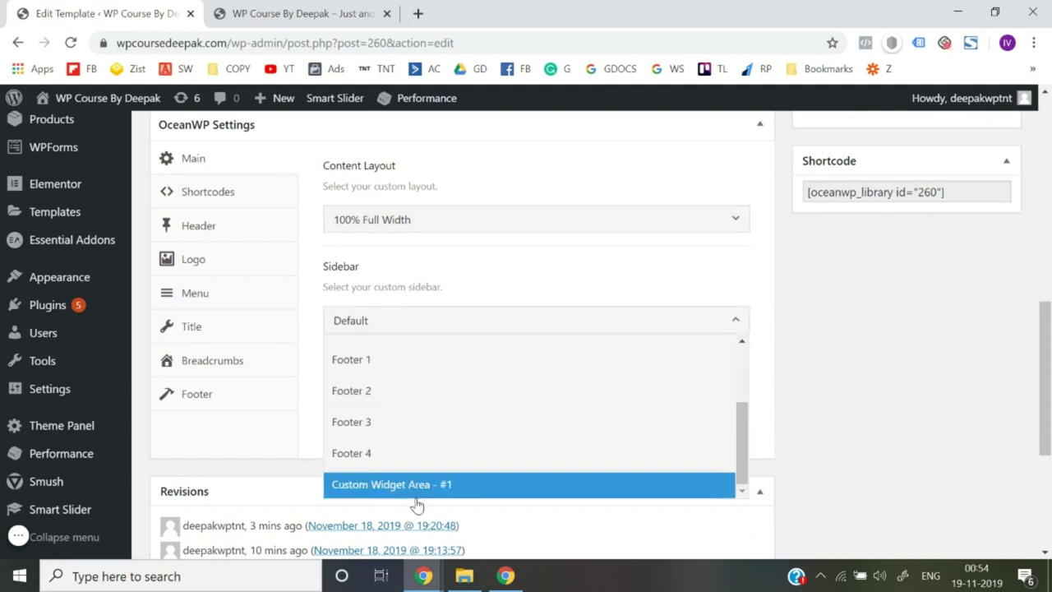
pyautogui.scroll(2, 421, 491)
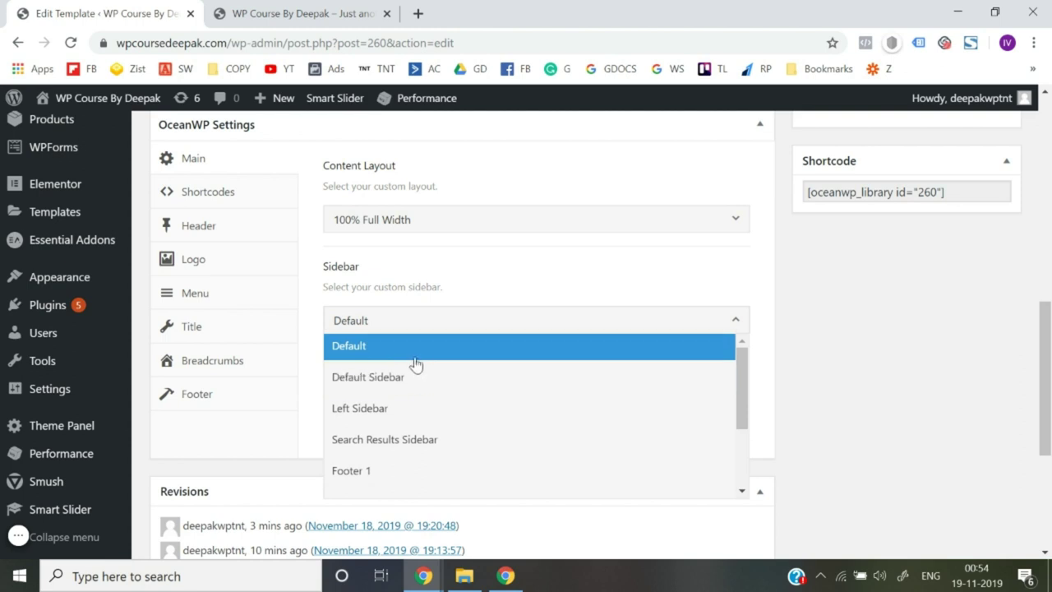
pyautogui.scroll(-2, 418, 375)
pyautogui.scroll(3, 418, 375)
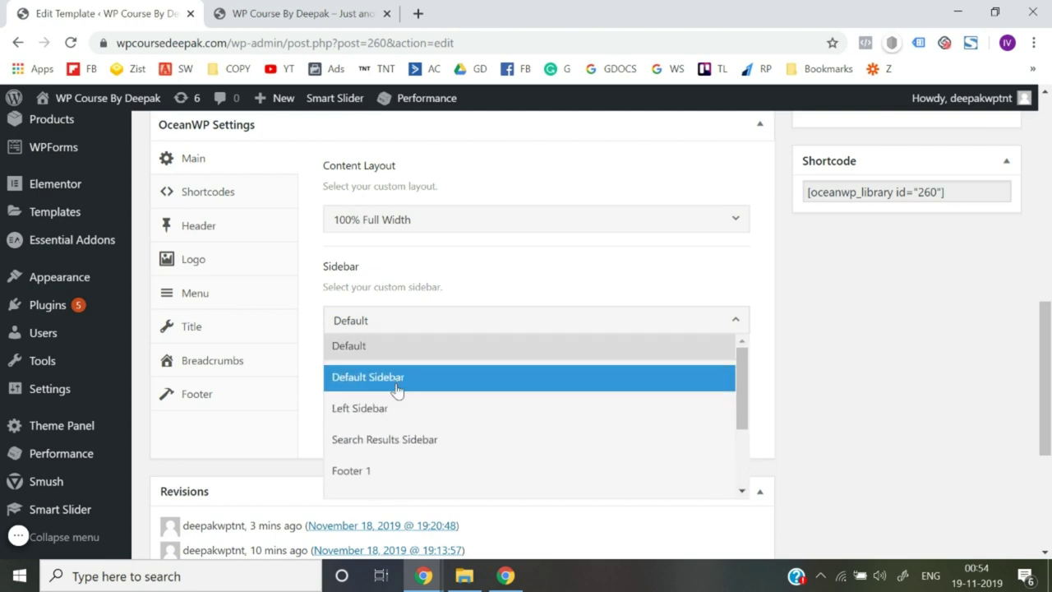
pyautogui.click(392, 355)
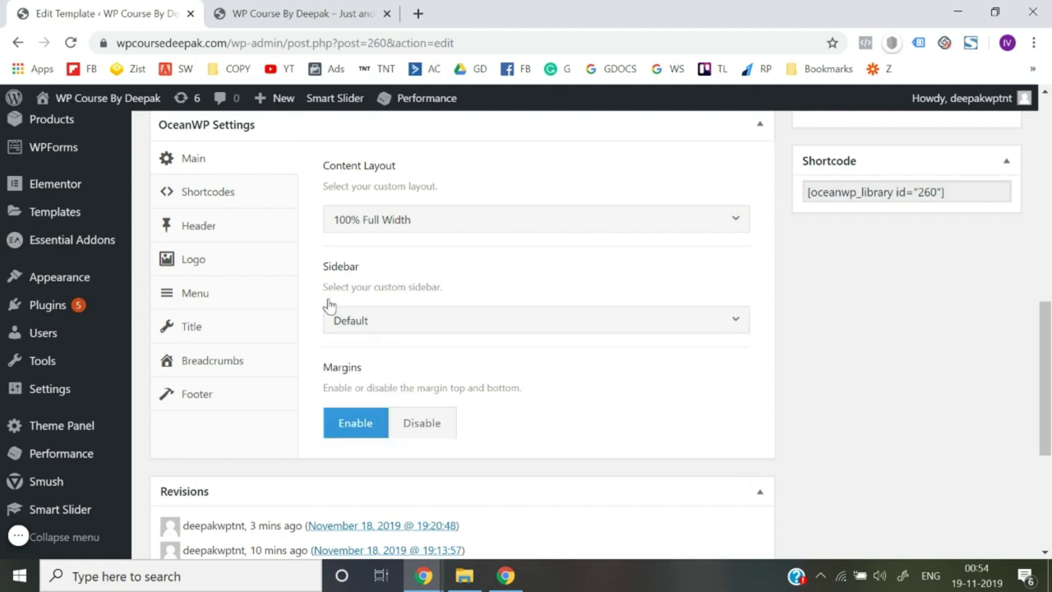
# Step: Review the Footer options in the template's OceanWP Settings and compare them with the footer on the live homepage
pyautogui.click(216, 406)
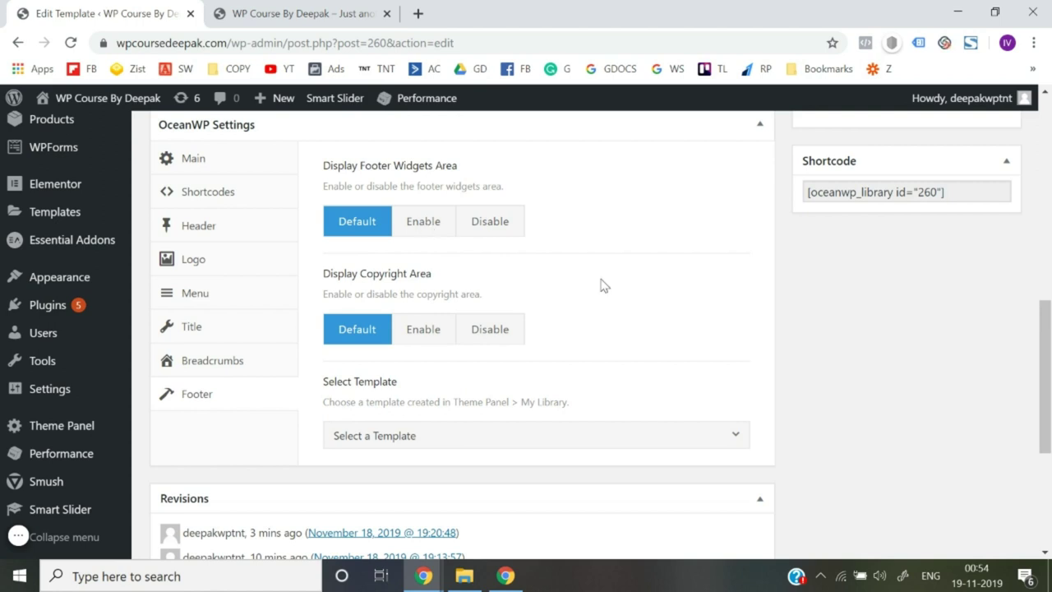
pyautogui.scroll(1, 604, 285)
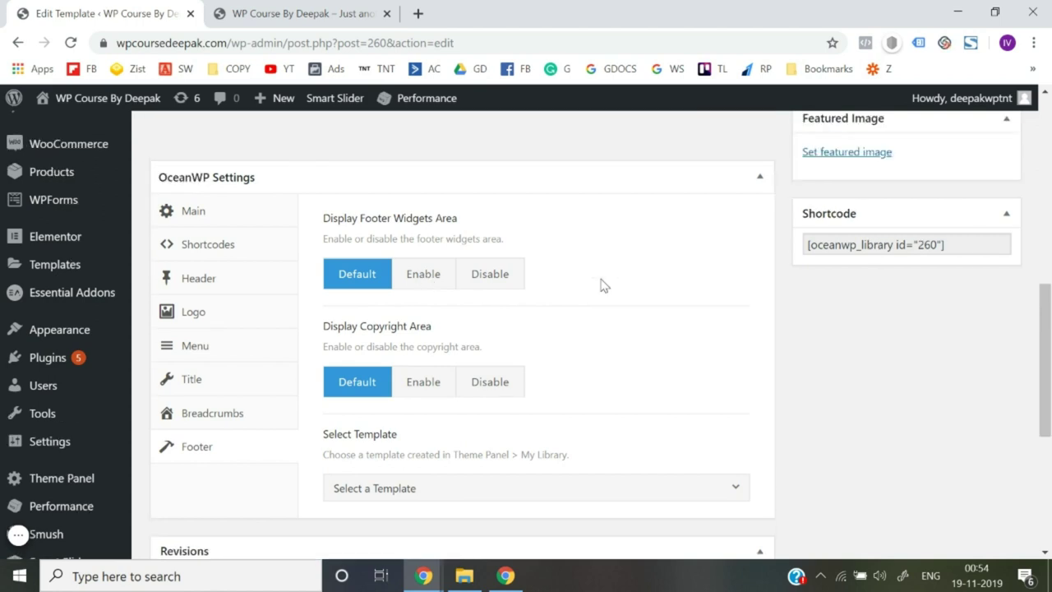
pyautogui.click(317, 12)
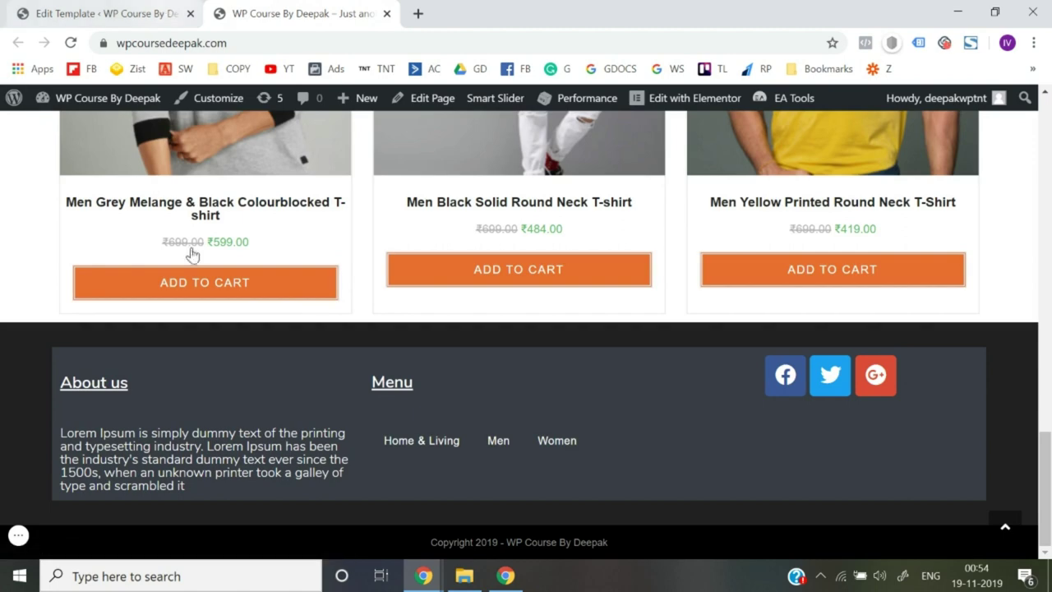
pyautogui.click(136, 10)
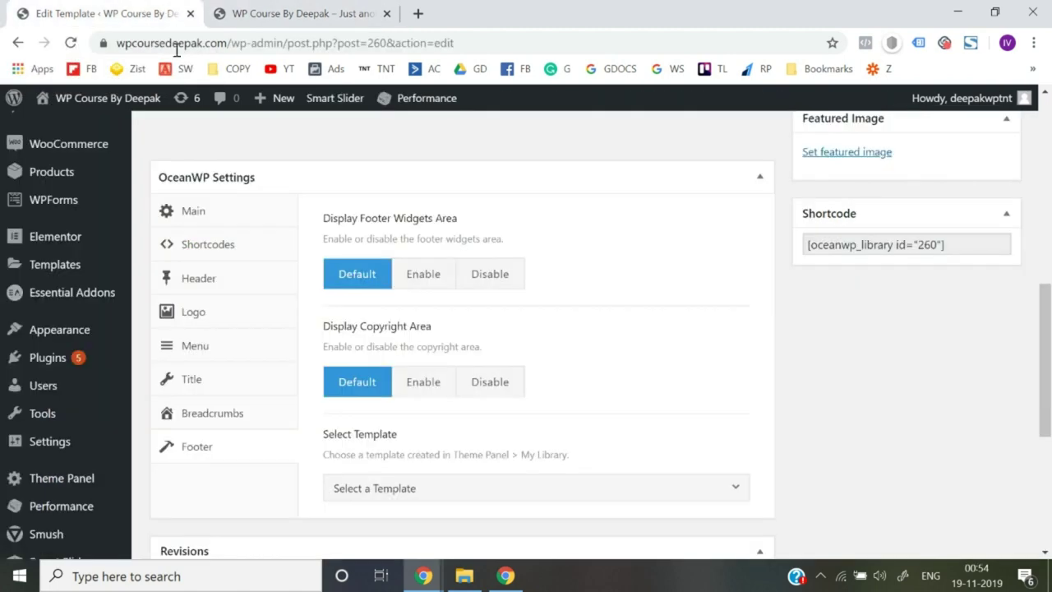
pyautogui.click(263, 9)
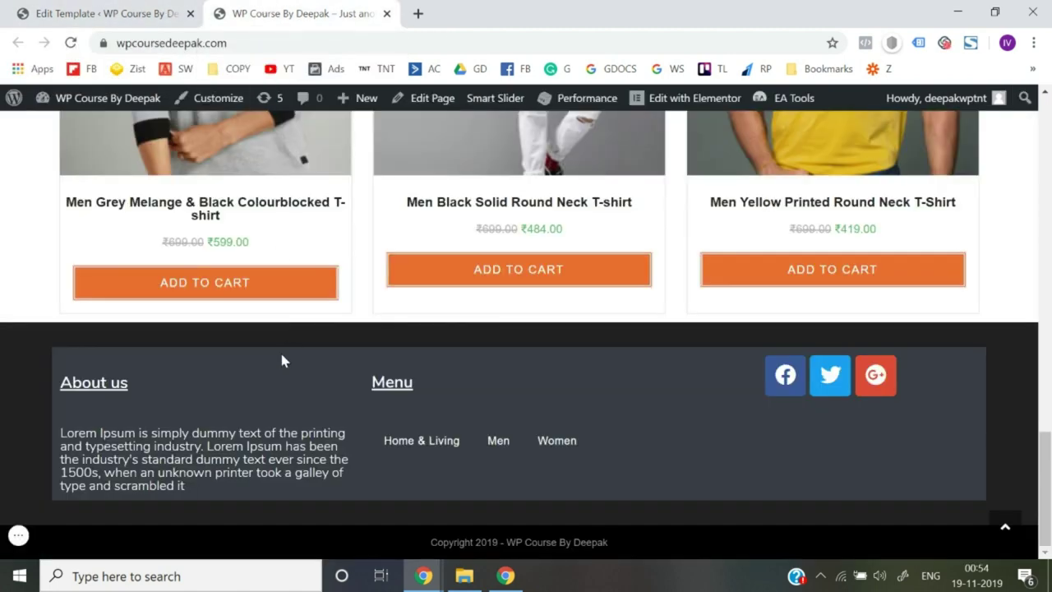
pyautogui.click(106, 10)
# Step: Open the Footer Widget template in the Elementor editor
pyautogui.scroll(10, 399, 329)
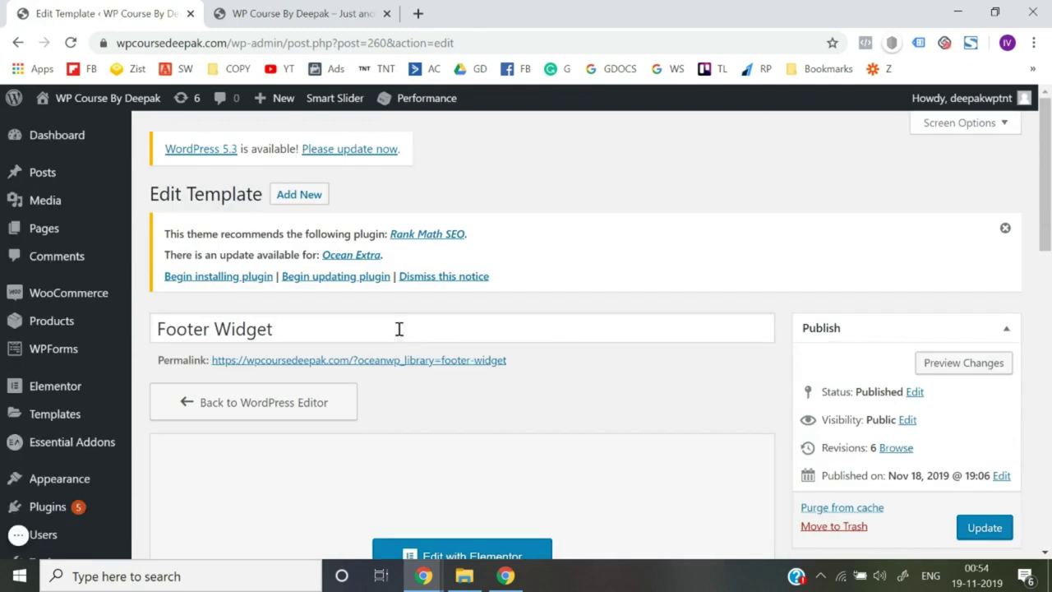
pyautogui.scroll(-2, 400, 329)
pyautogui.click(467, 448)
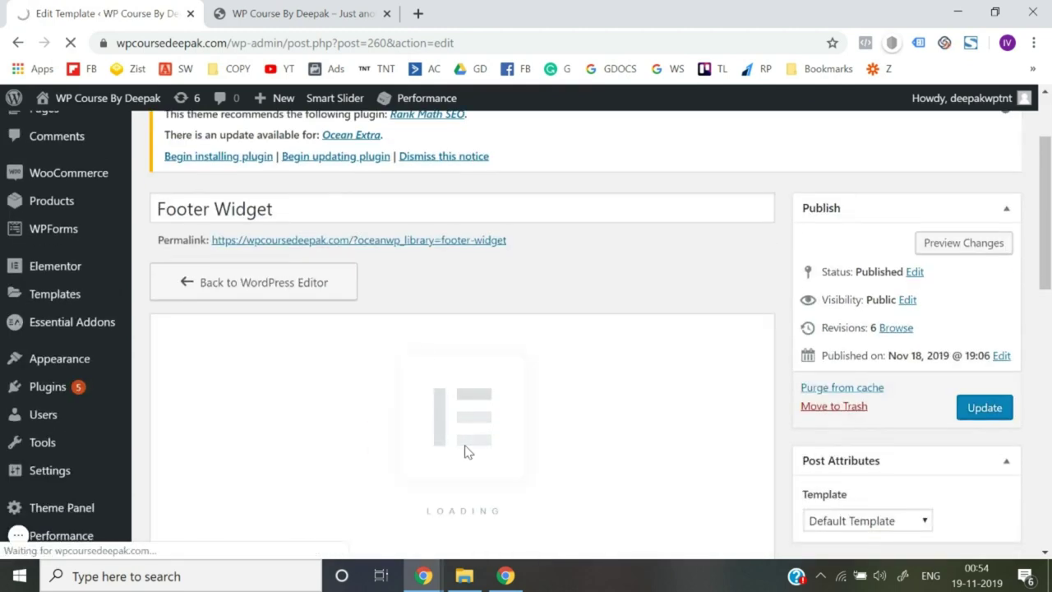
pyautogui.hotkey('ctrl', 'Tab')
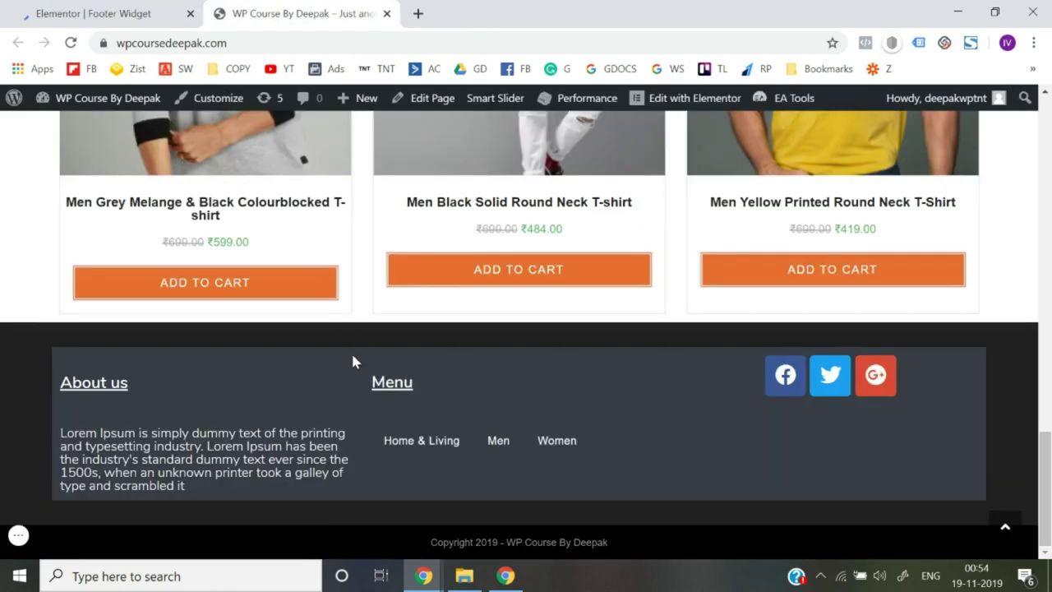
pyautogui.click(132, 13)
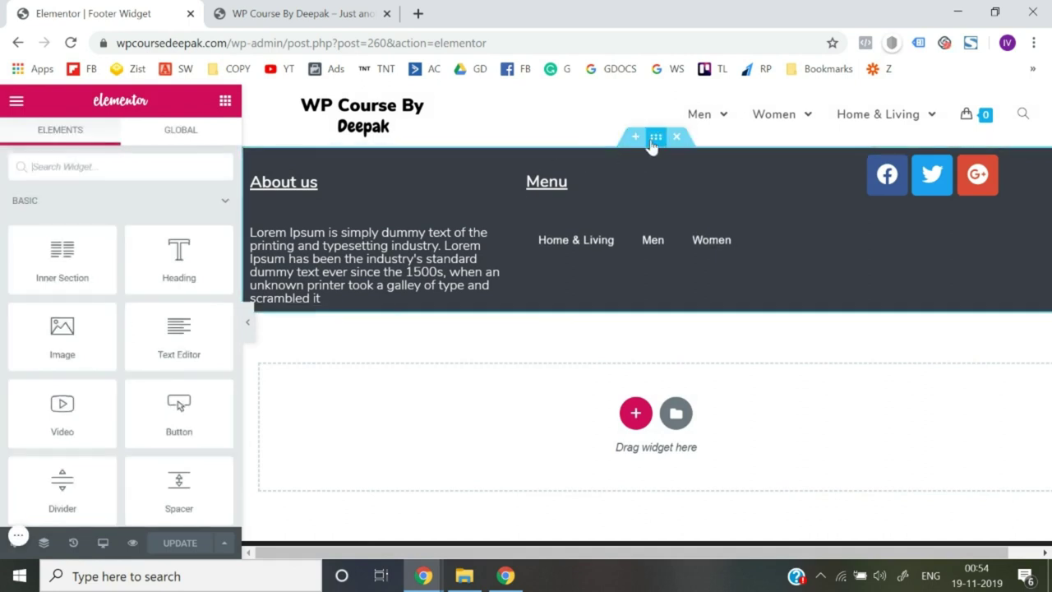
# Step: Copy the hex code of the footer section's background color from its style settings
pyautogui.click(655, 141)
pyautogui.click(120, 139)
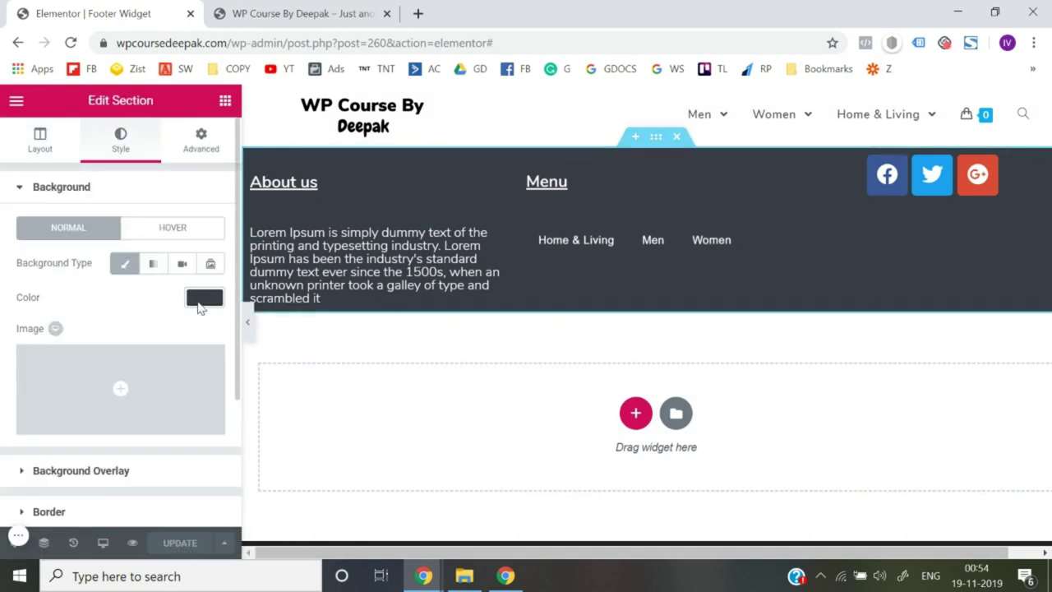
pyautogui.click(204, 300)
pyautogui.tripleClick(75, 292)
pyautogui.hotkey('ctrl', 'c')
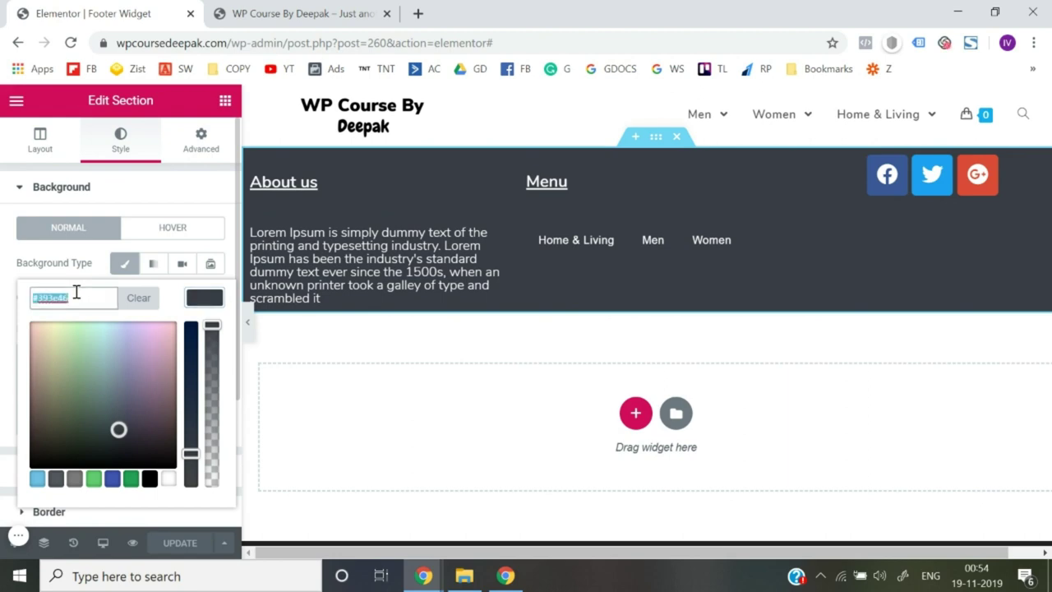
# Step: Close the Elementor editor tab and open the Footer Widgets settings in the live site's Customizer
pyautogui.click(190, 13)
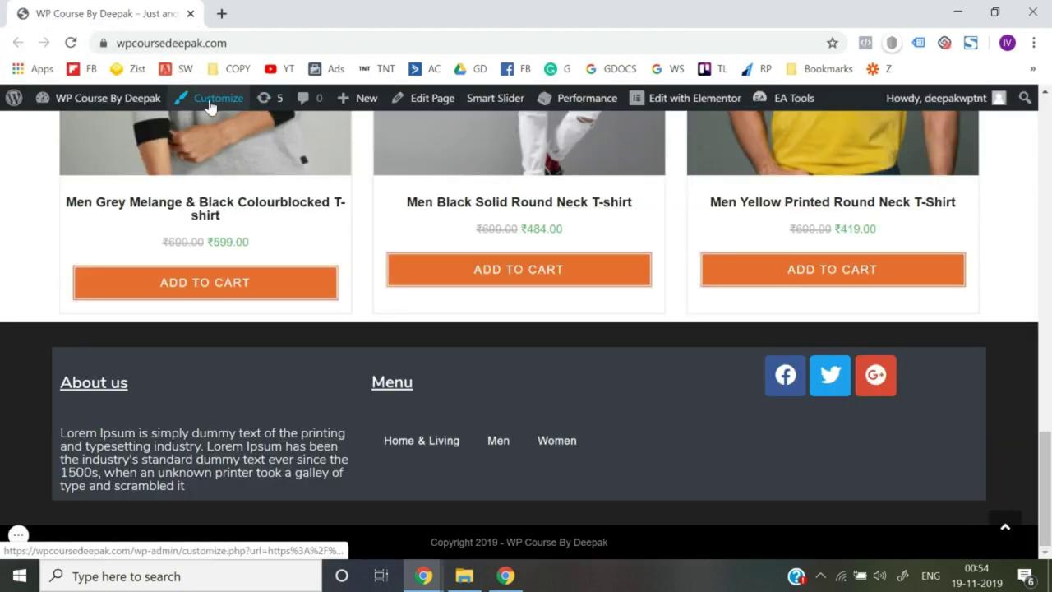
pyautogui.click(211, 101)
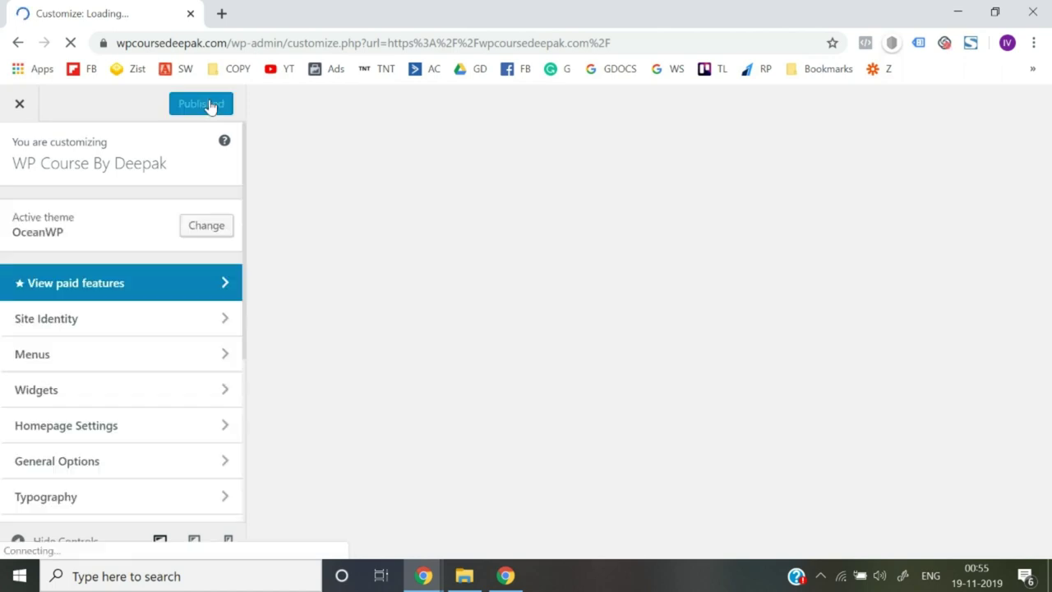
pyautogui.scroll(-3, 164, 374)
pyautogui.scroll(-1, 162, 384)
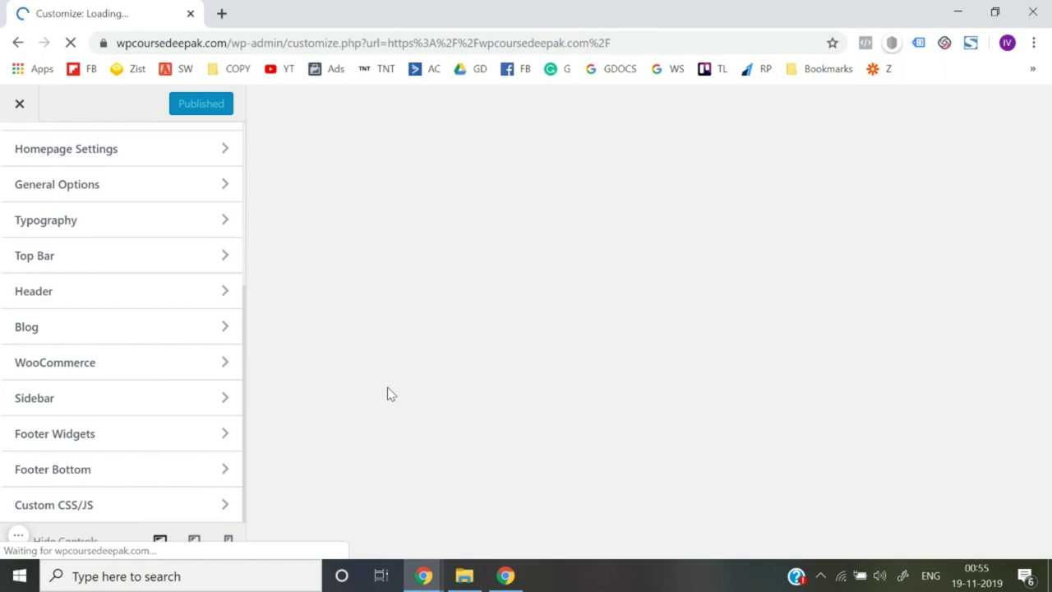
pyautogui.scroll(-15, 390, 394)
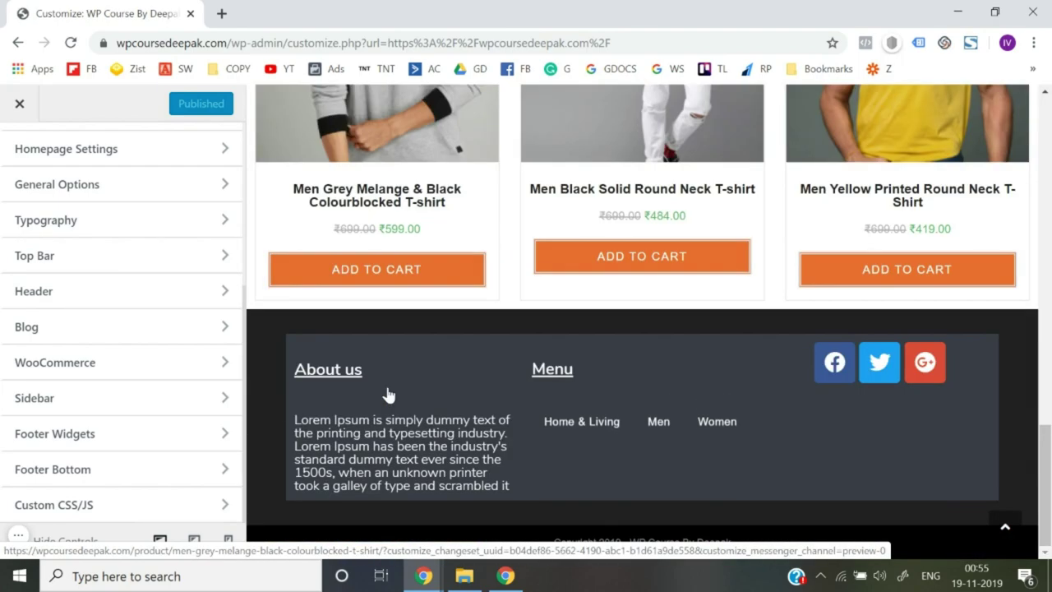
pyautogui.click(109, 433)
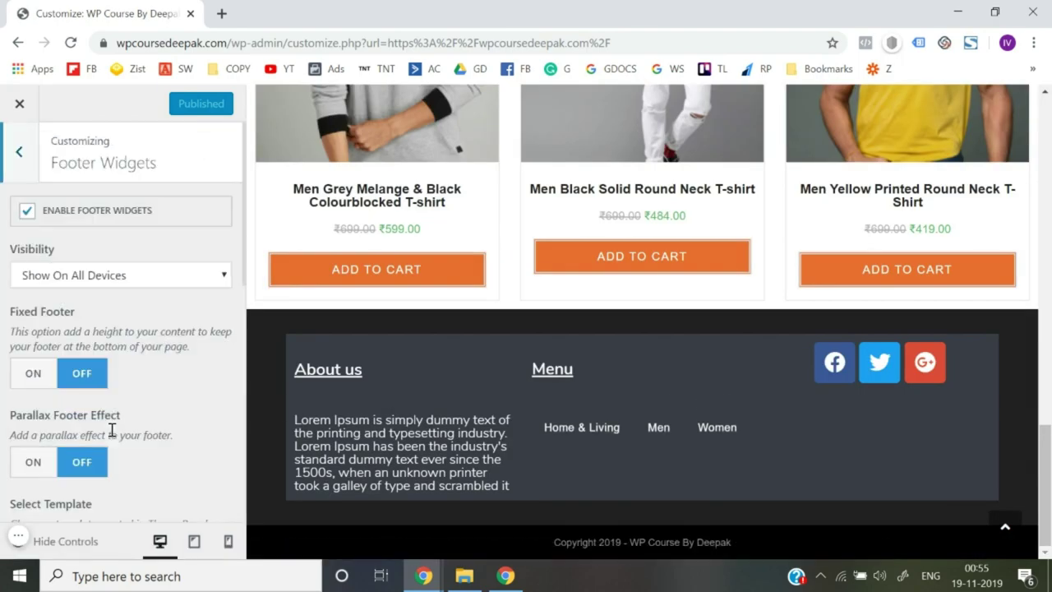
# Step: Disable the Add Container option for the footer widgets
pyautogui.scroll(-1, 112, 430)
pyautogui.scroll(1, 114, 435)
pyautogui.scroll(-1, 112, 430)
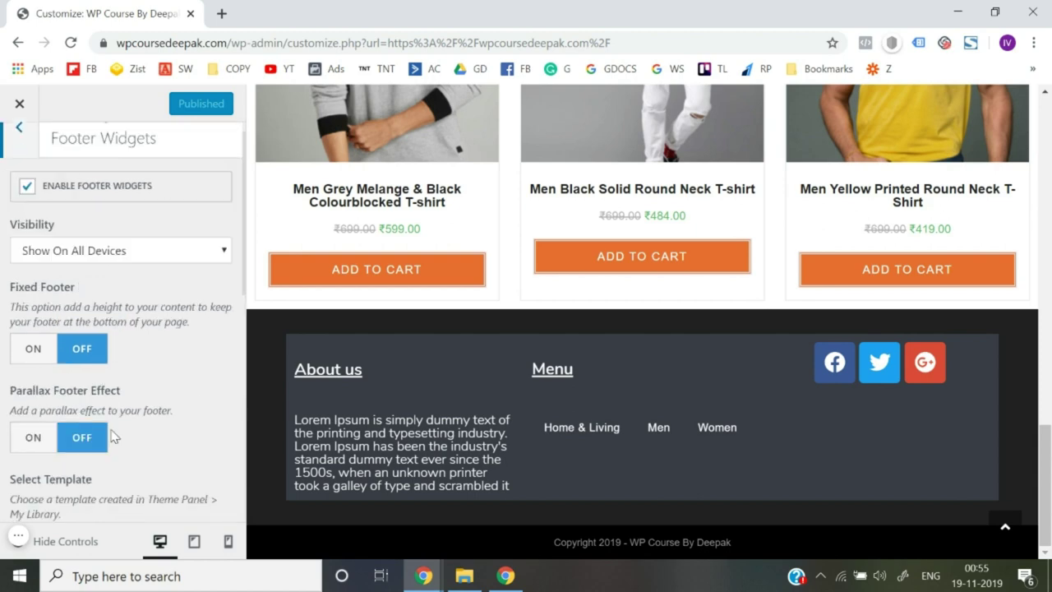
pyautogui.scroll(-2, 113, 437)
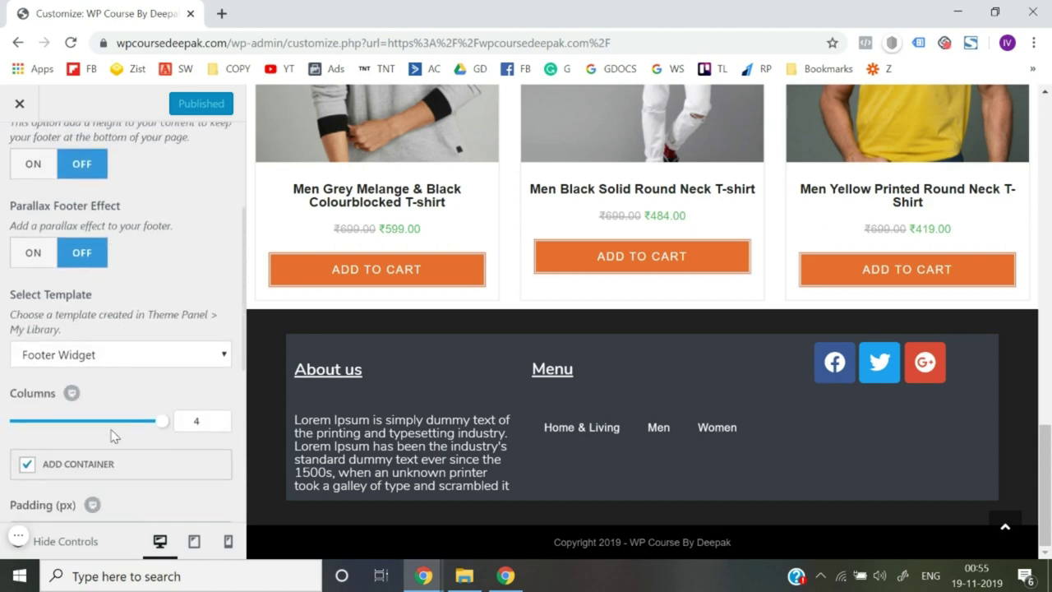
pyautogui.scroll(-2, 114, 436)
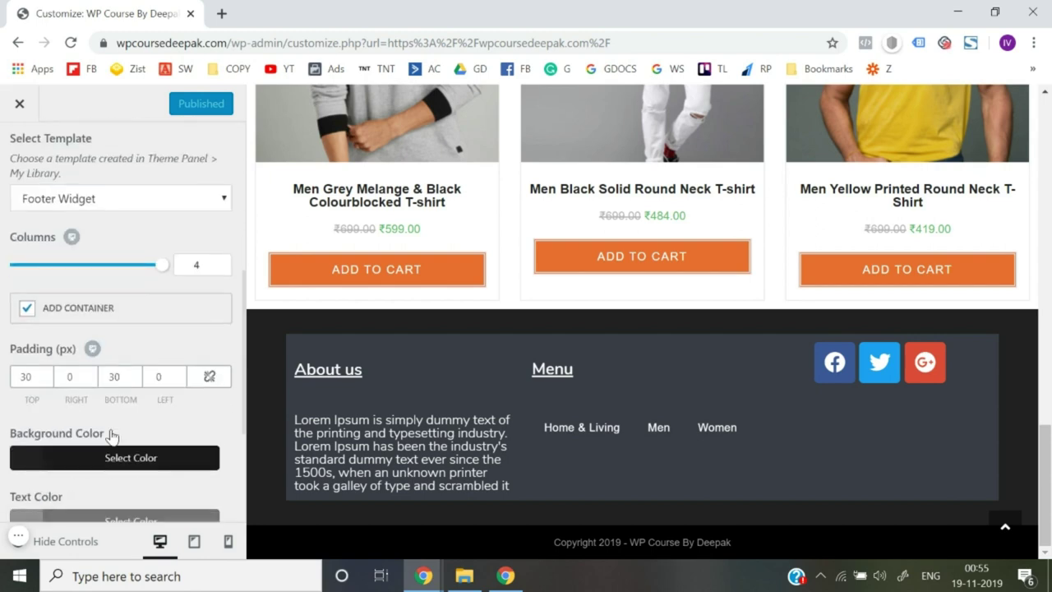
pyautogui.click(26, 309)
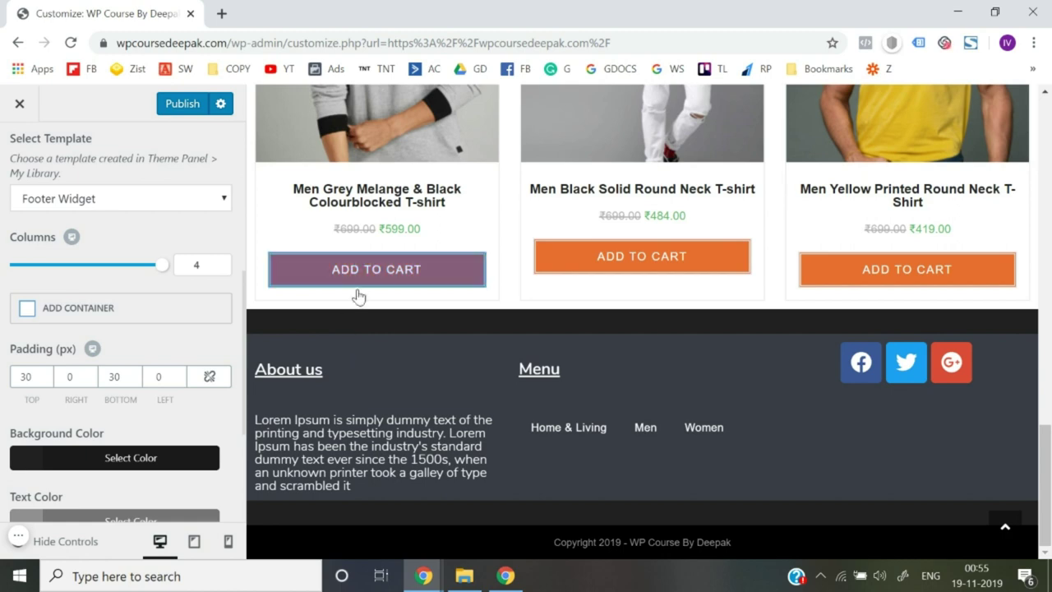
# Step: Clear the top, right, bottom and left padding values of the footer widgets
pyautogui.doubleClick(20, 378)
pyautogui.press('BackSpace')
pyautogui.press('Tab')
pyautogui.press('BackSpace')
pyautogui.press('Tab')
pyautogui.press('BackSpace')
pyautogui.press('Tab')
pyautogui.press('BackSpace')
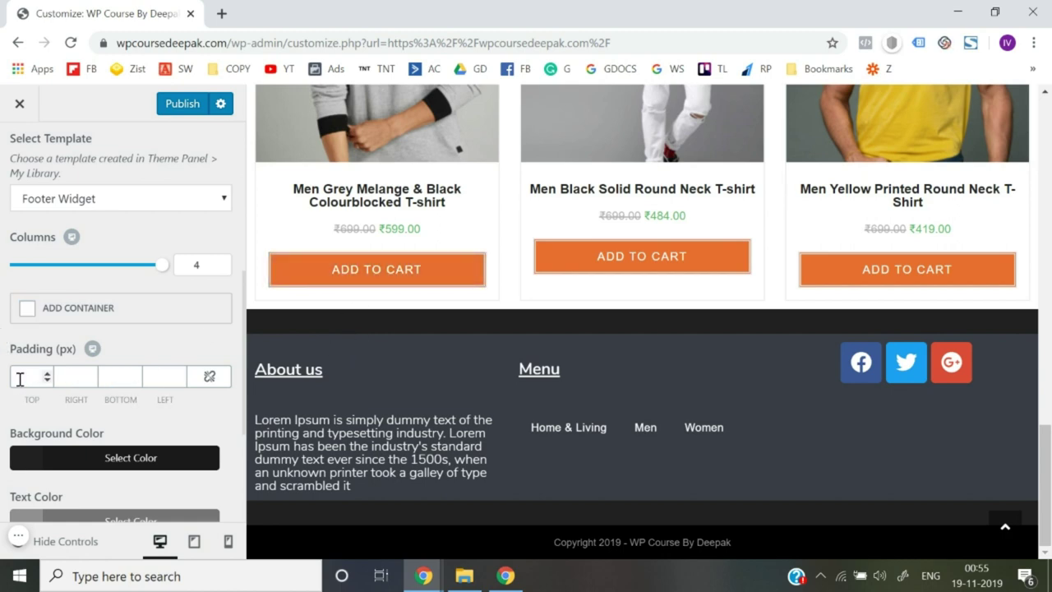
# Step: Set the footer widgets' background color to the hex code copied from the Elementor section
pyautogui.scroll(-3, 2, 386)
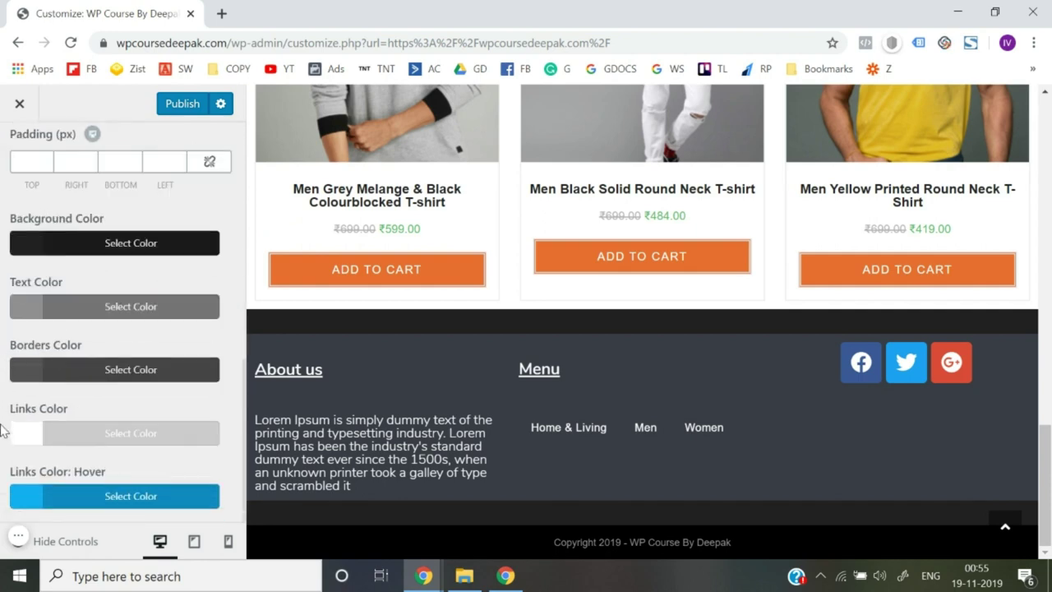
pyautogui.scroll(10, 3, 432)
pyautogui.scroll(-3, 2, 423)
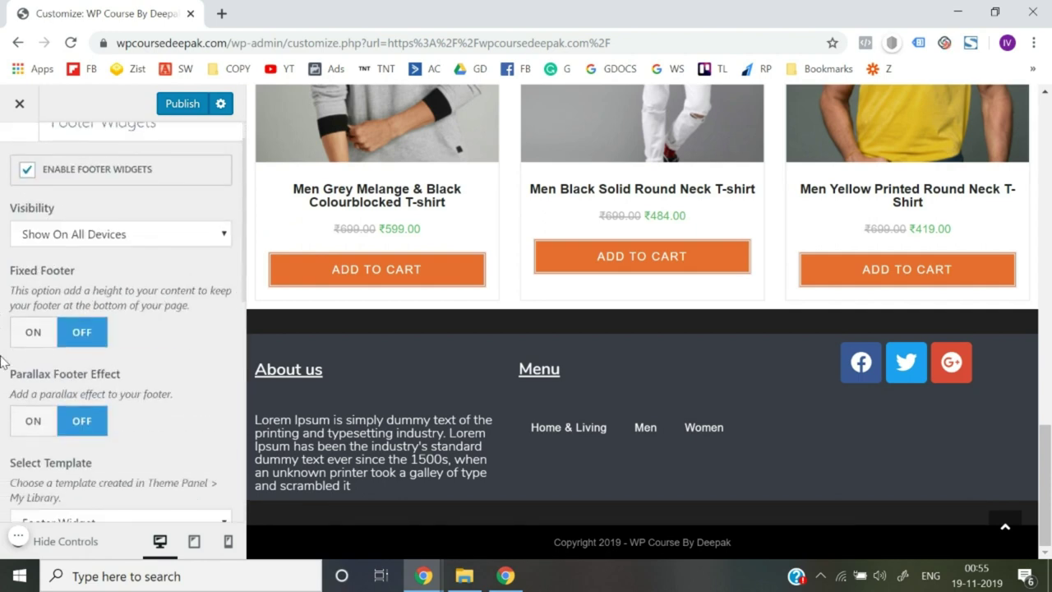
pyautogui.scroll(-3, 2, 362)
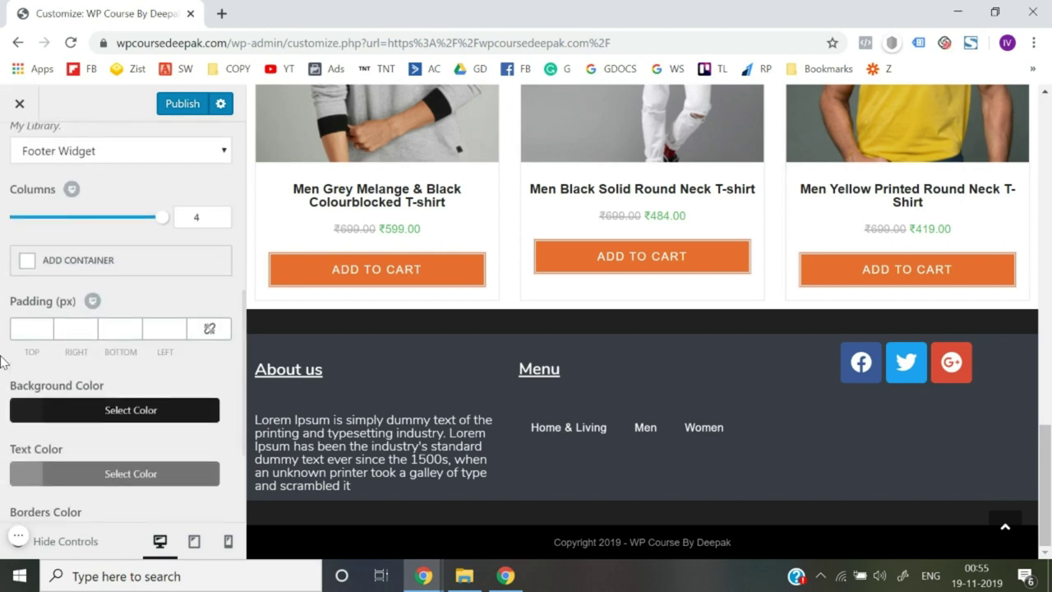
pyautogui.scroll(-1, 3, 362)
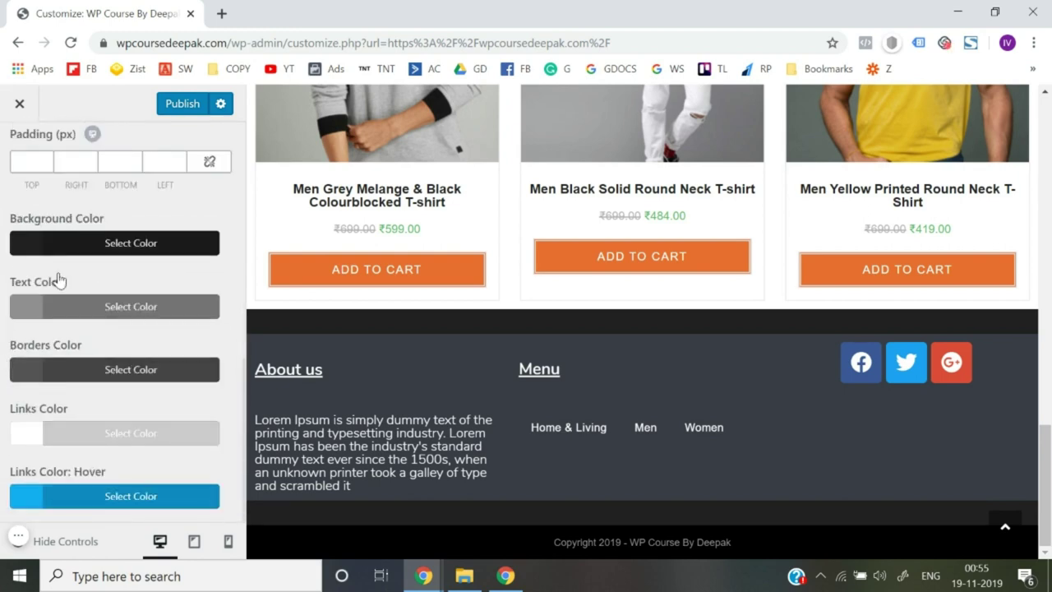
pyautogui.click(74, 243)
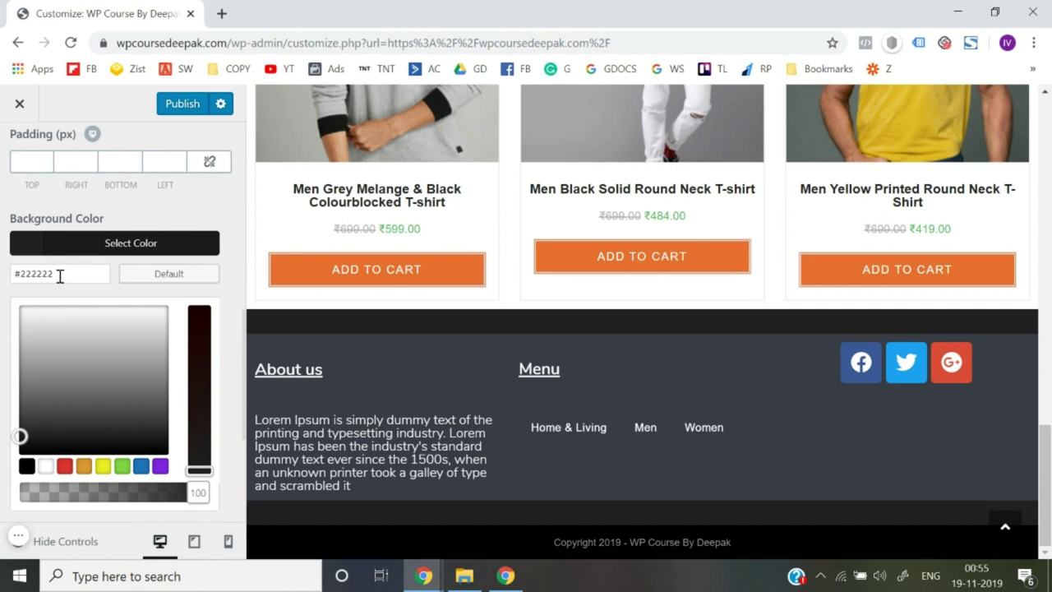
pyautogui.tripleClick(60, 273)
pyautogui.hotkey('ctrl', 'v')
pyautogui.click(373, 361)
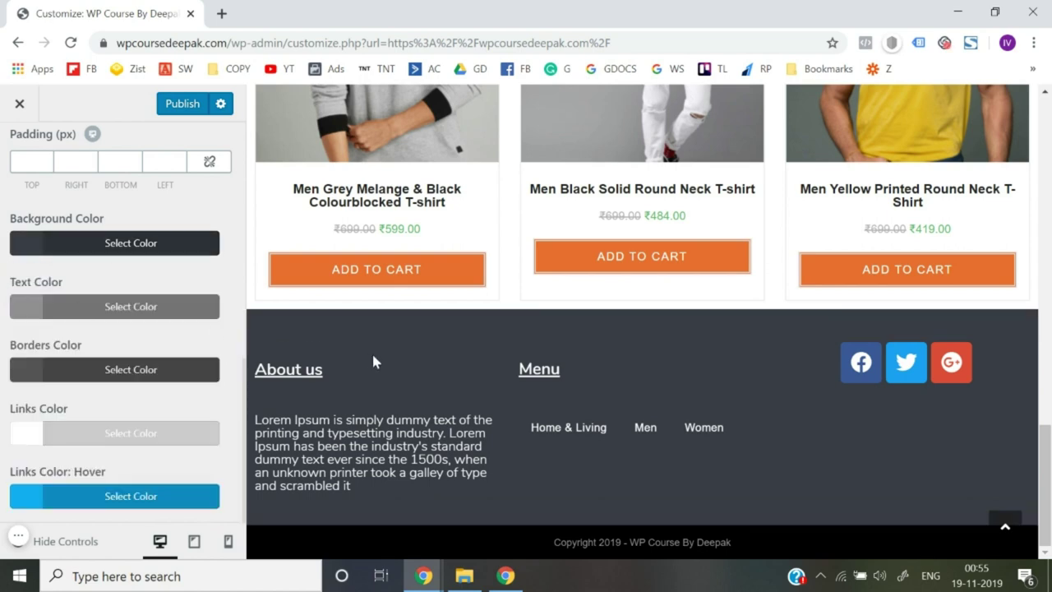
# Step: Publish the footer widget changes and close the Customizer
pyautogui.click(174, 107)
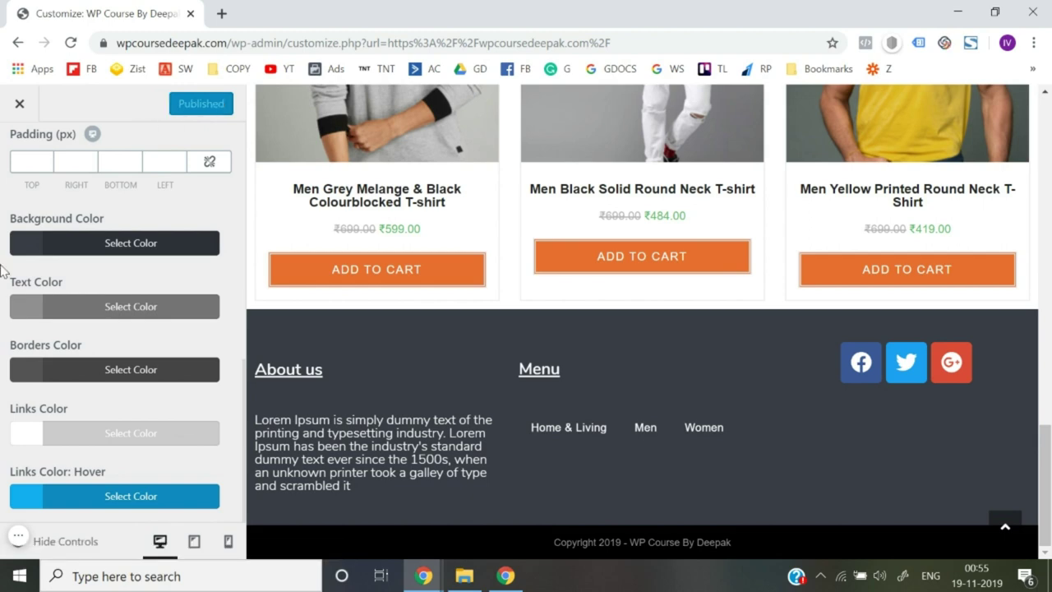
pyautogui.scroll(10, 5, 267)
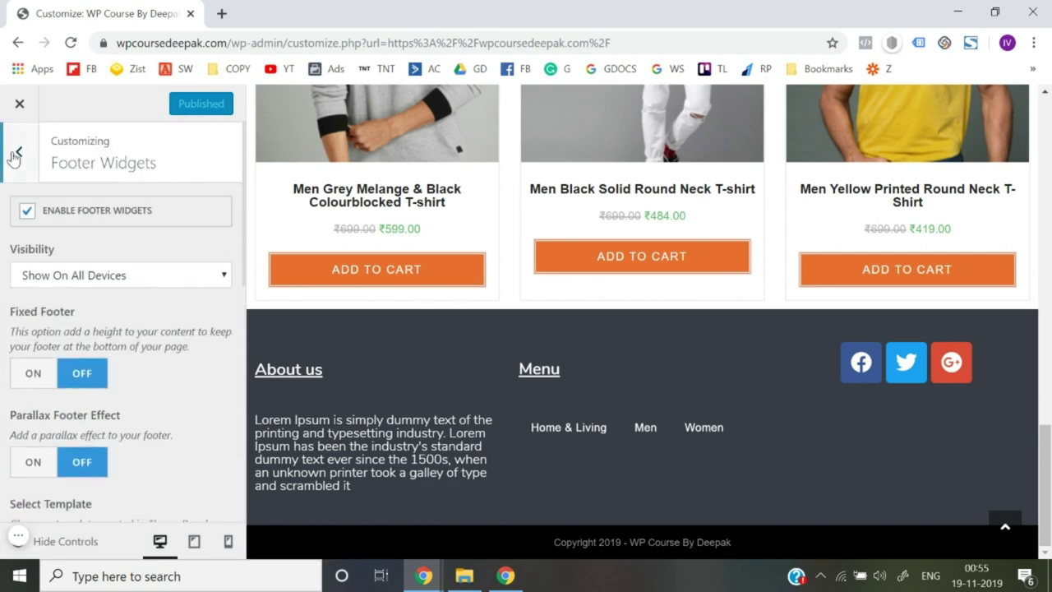
pyautogui.click(19, 105)
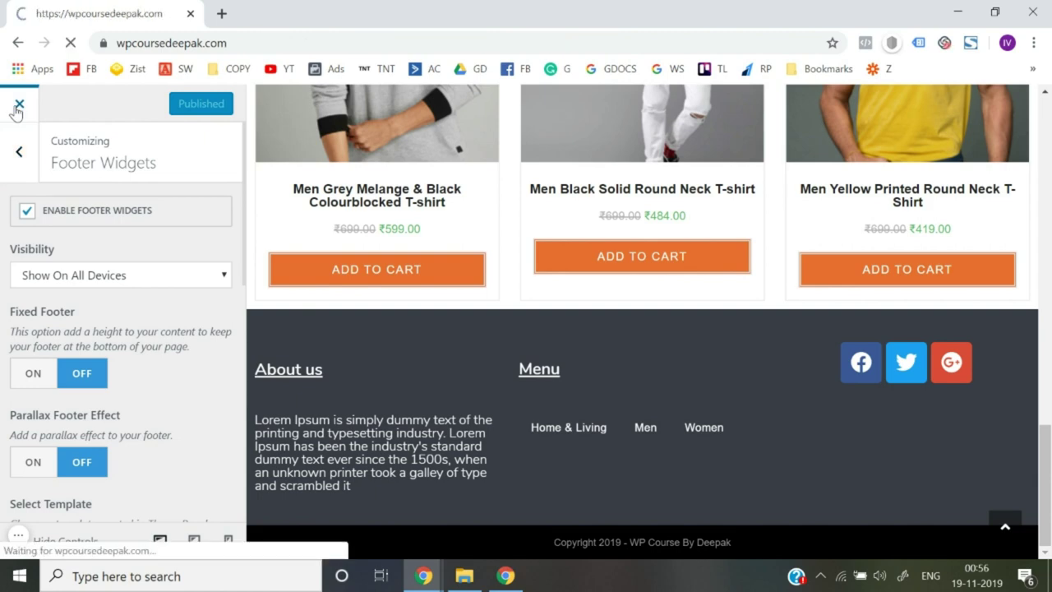
# Step: Check the footer at the bottom of the live homepage and open a T-shirt's product page
pyautogui.scroll(-5, 289, 340)
pyautogui.scroll(-10, 290, 340)
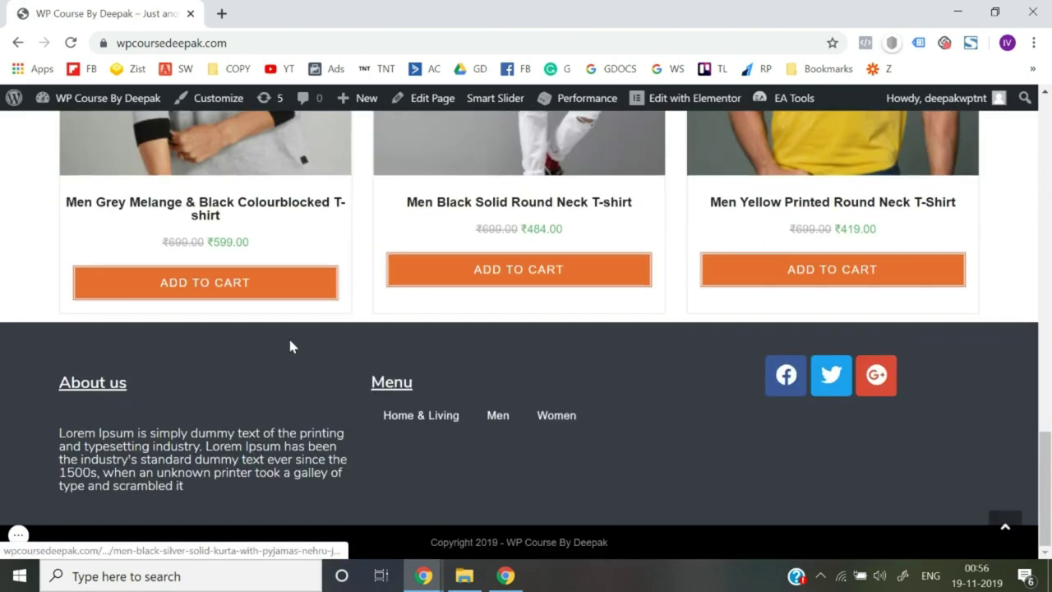
pyautogui.scroll(4, 327, 345)
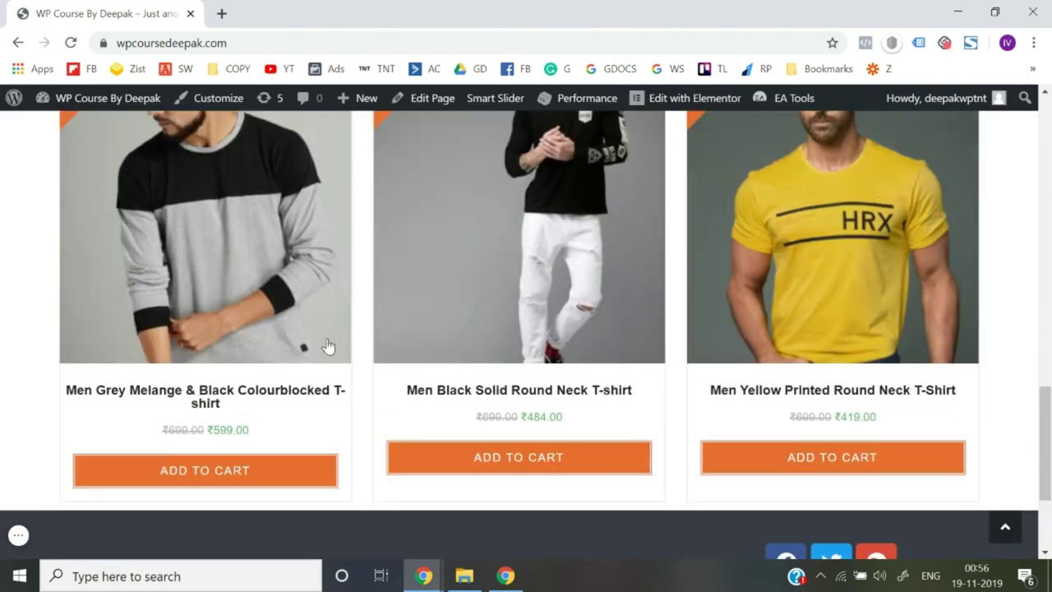
pyautogui.click(190, 305)
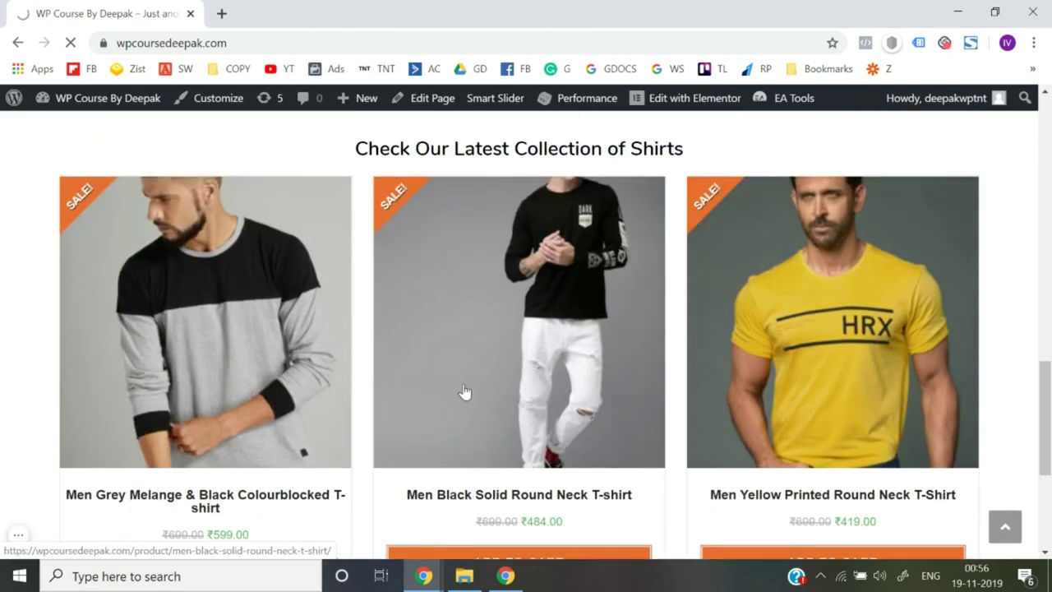